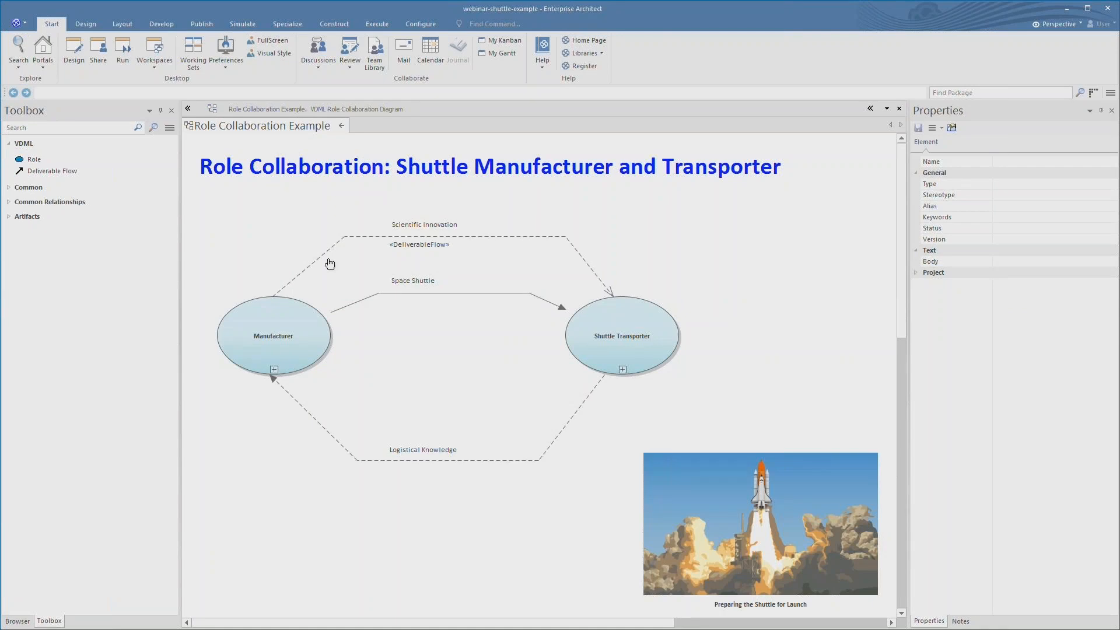
- Toggle the Manufacturer role's isExpand to False and back to True, then review Shuttle Transporter's properties
click(278, 324)
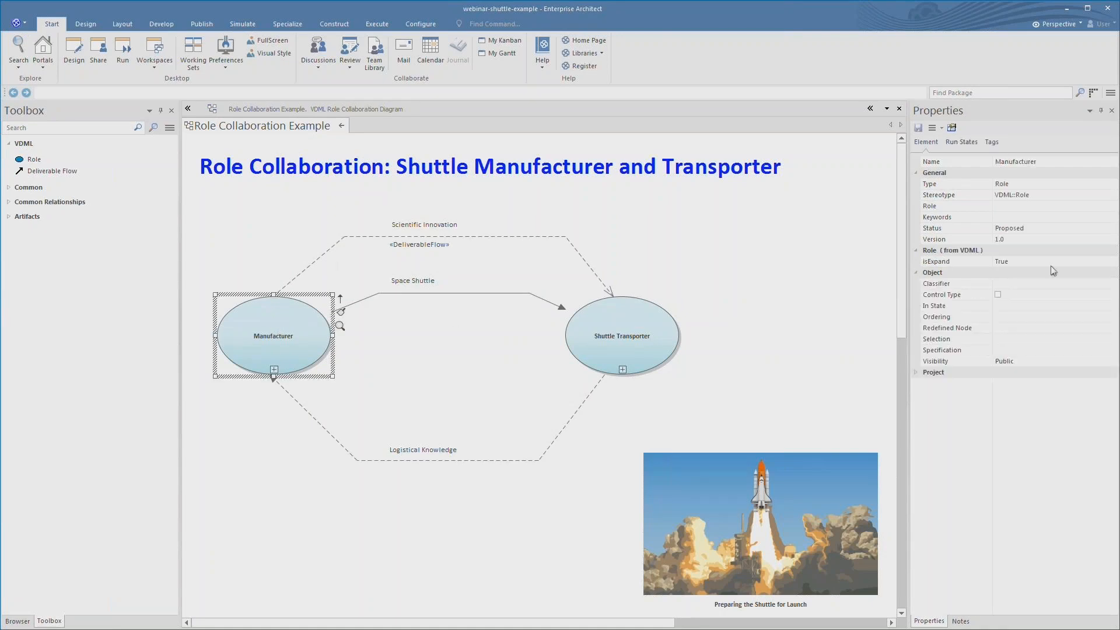
click(1112, 261)
click(1082, 285)
click(1113, 261)
click(1080, 272)
click(626, 345)
click(295, 353)
- Draw a deliverable flow named Satellite from Manufacturer to Shuttle Transporter
click(48, 175)
drag(294, 350, 600, 345)
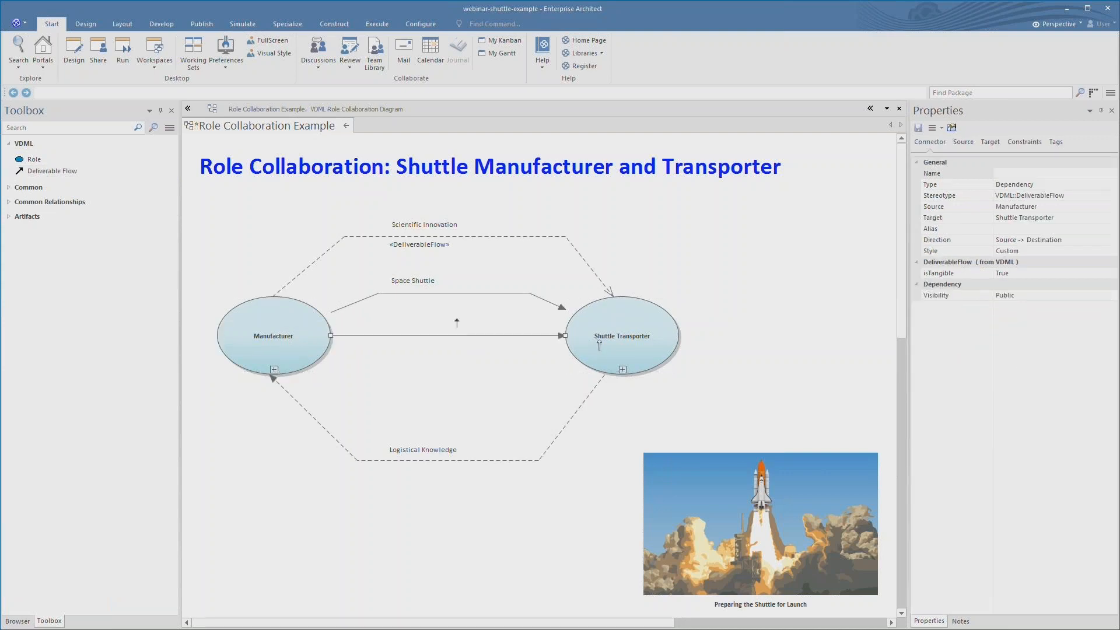
click(1002, 173)
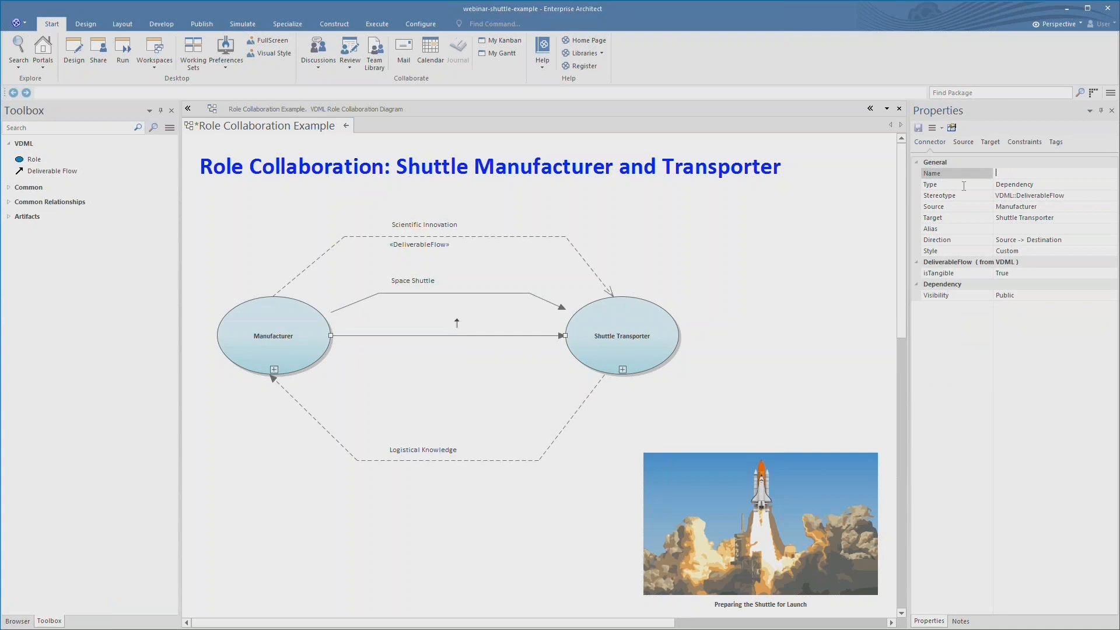
text(Satellite)
- Set the Satellite flow's isTangible to True, after briefly making it False
click(1022, 275)
click(1022, 275)
click(1034, 295)
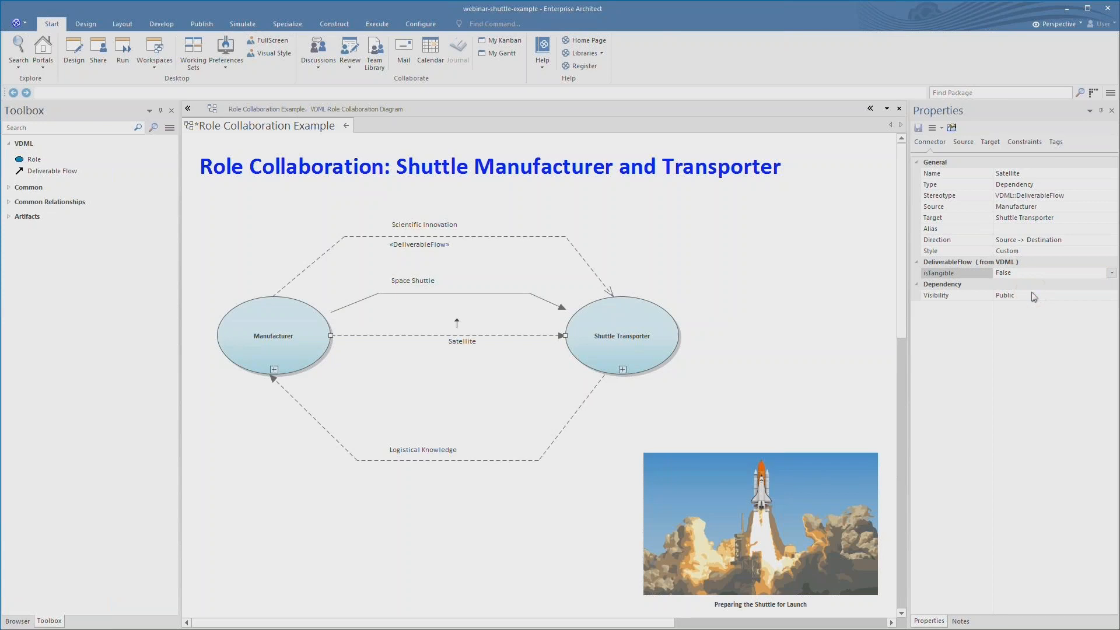
click(1111, 273)
click(1061, 286)
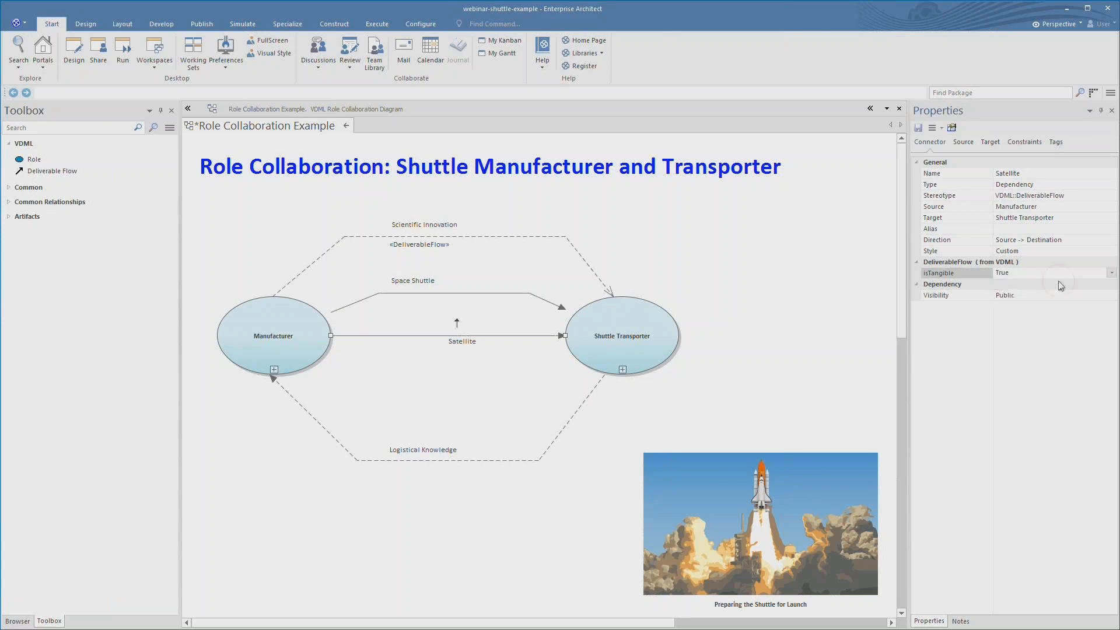
- Save the diagram and return to the VDML Examples overview
click(798, 294)
key(ctrl+s)
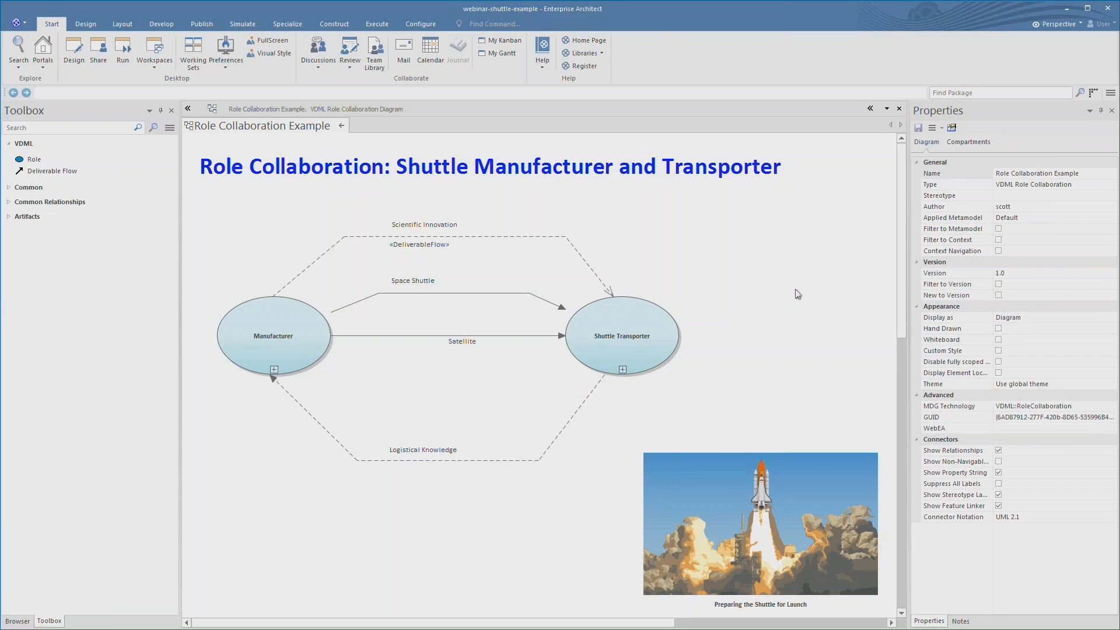
click(342, 126)
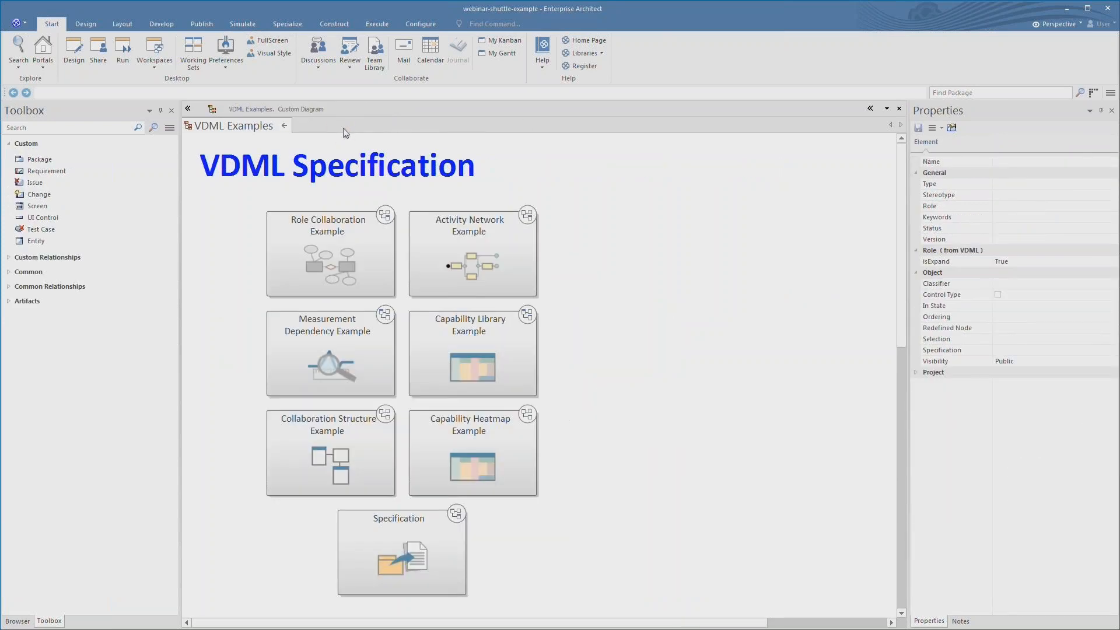
- In Activity Network Example, change the Build Shuttle port's InputOutput from Output to Either, then go back
double_click(497, 247)
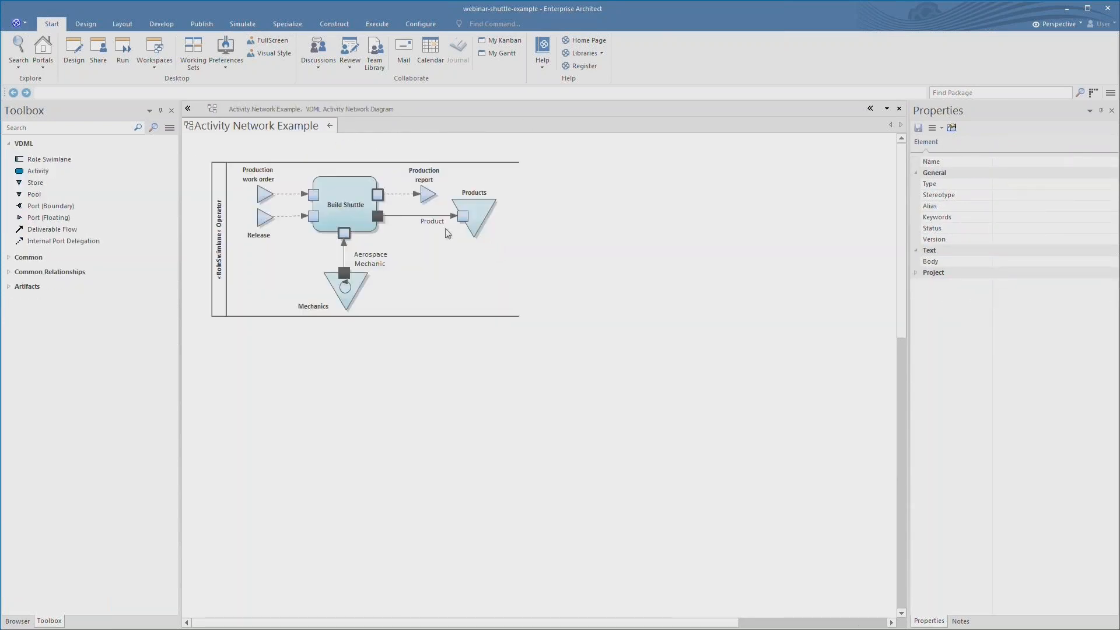
click(380, 195)
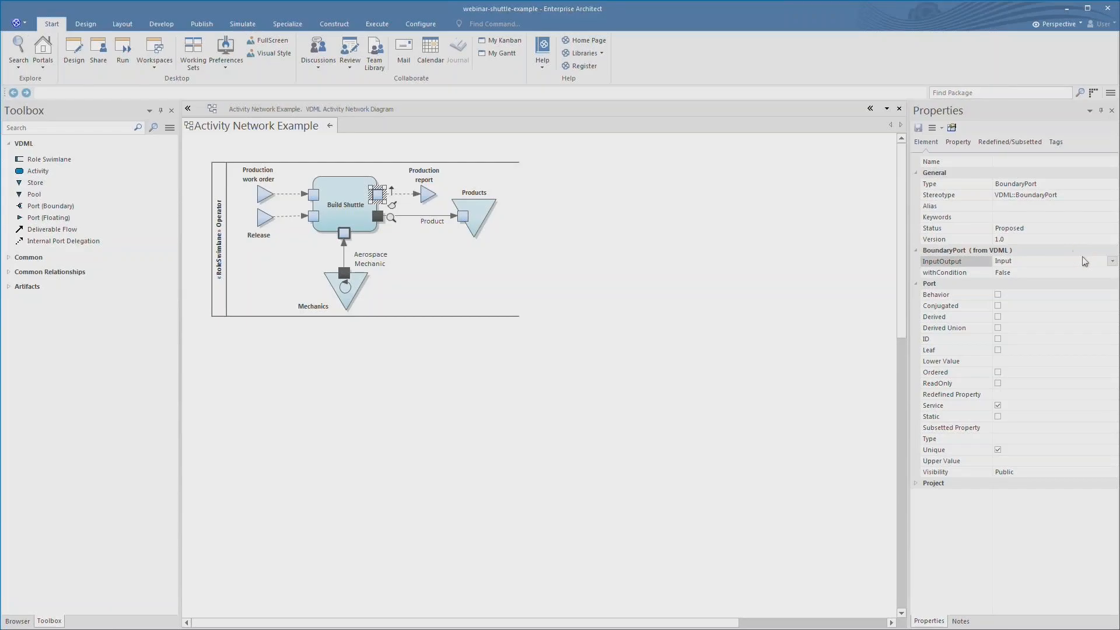
click(1113, 262)
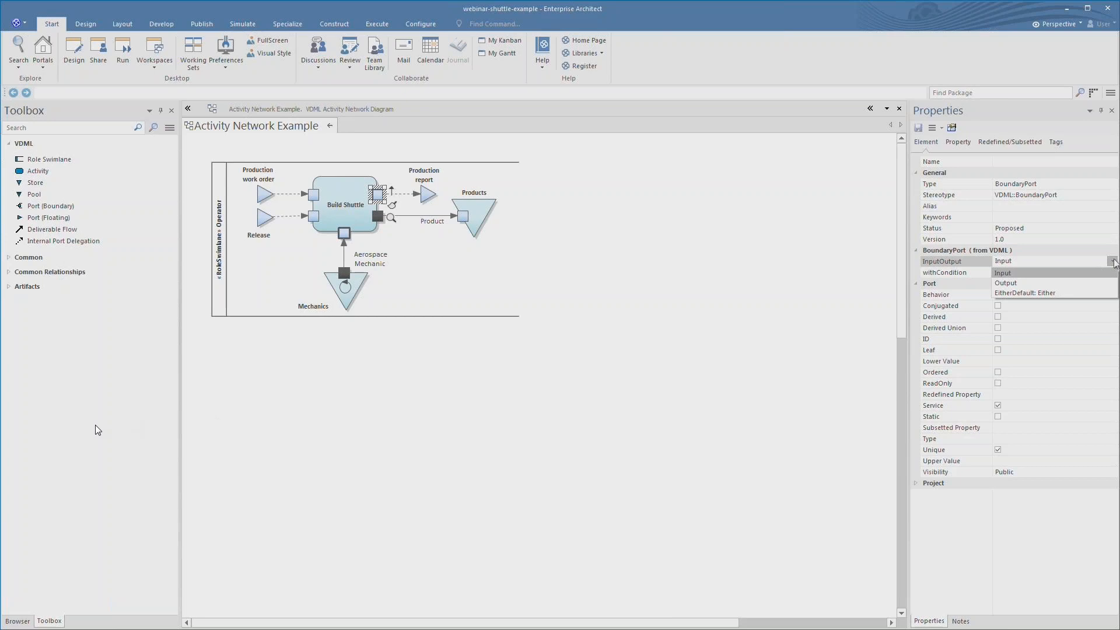
click(1075, 284)
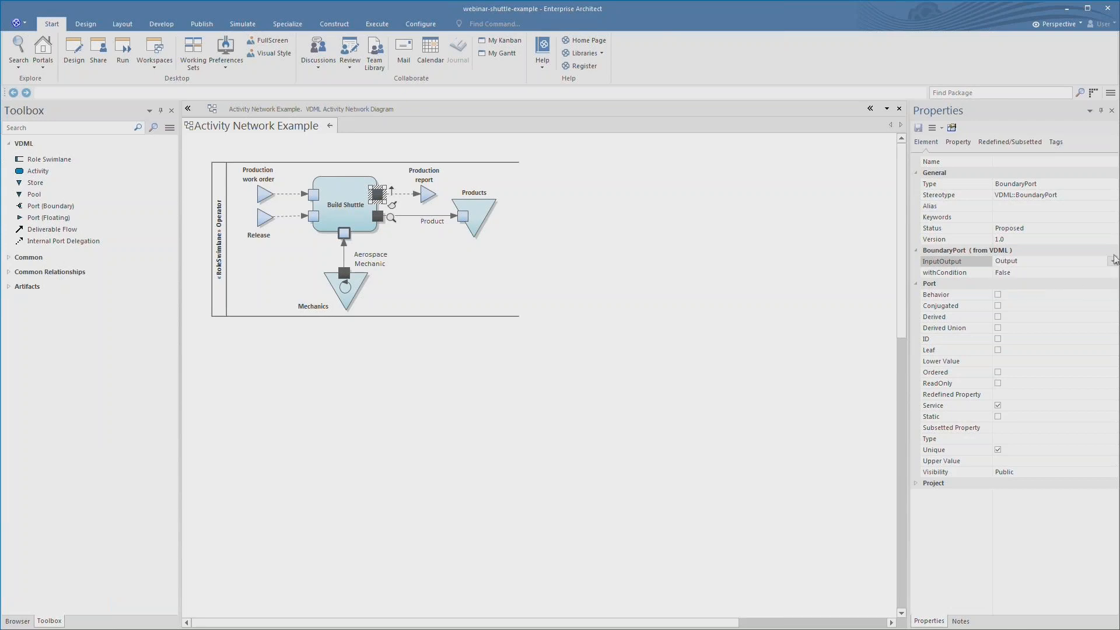
click(1113, 261)
click(1073, 293)
click(674, 270)
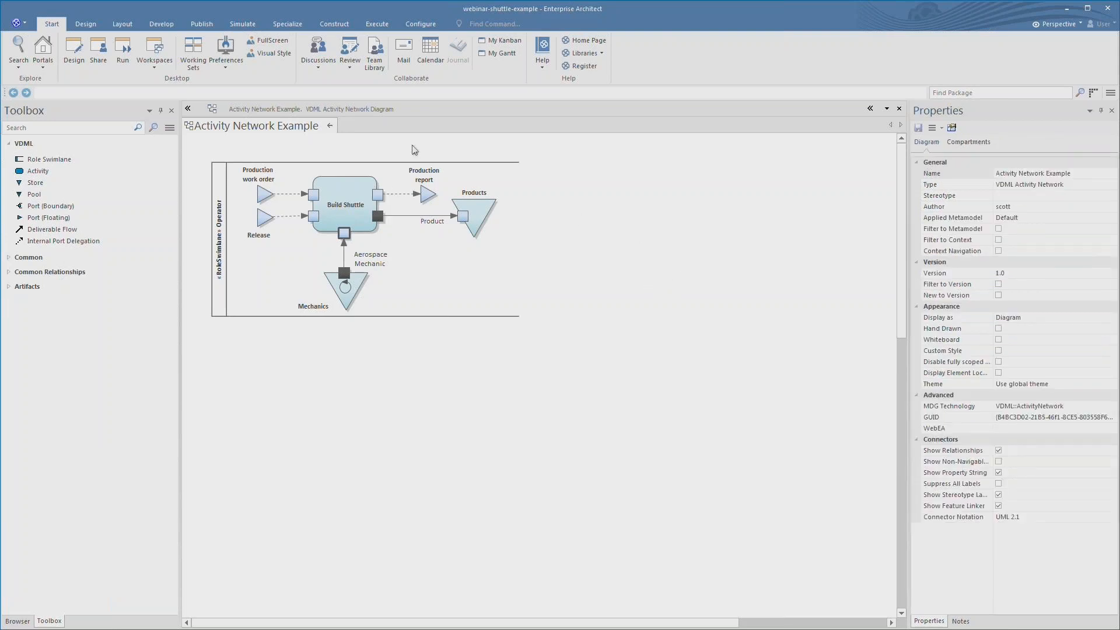
click(330, 126)
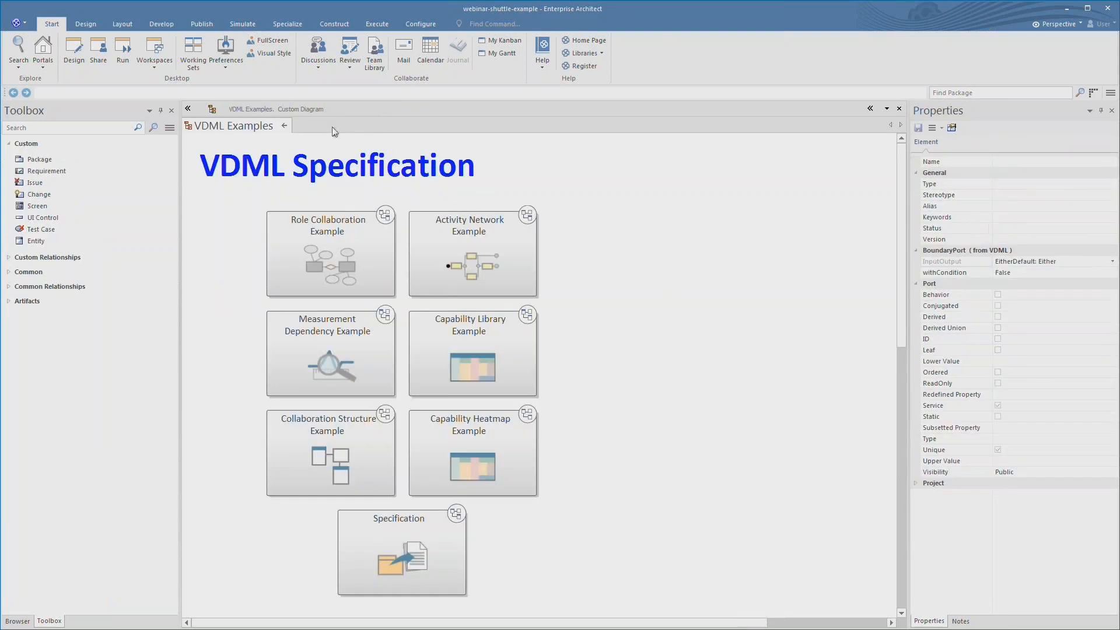
double_click(333, 329)
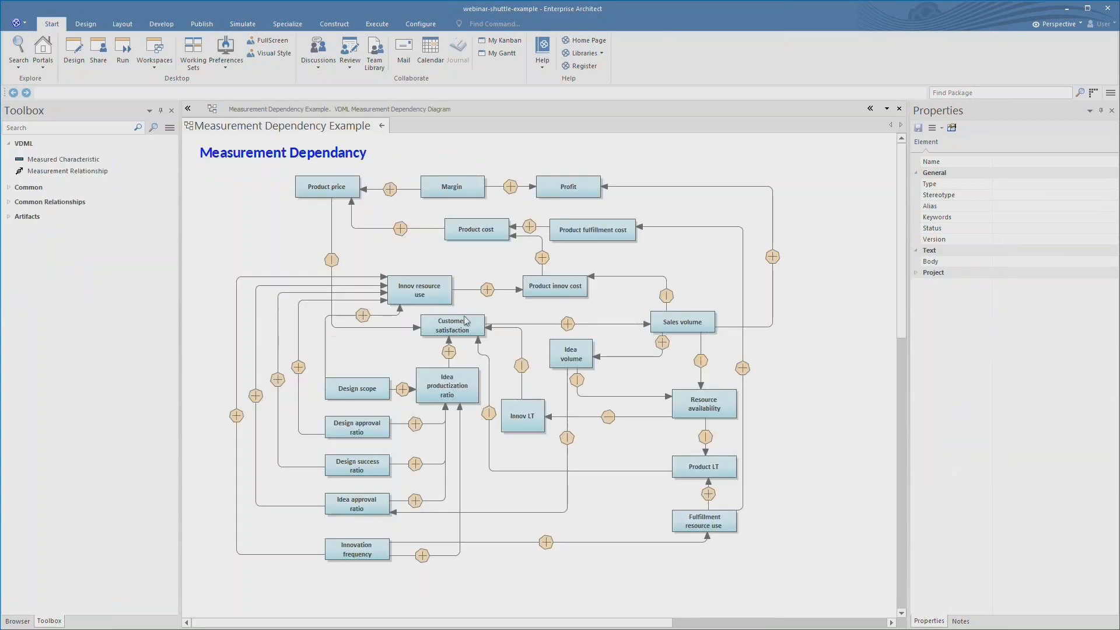
click(575, 191)
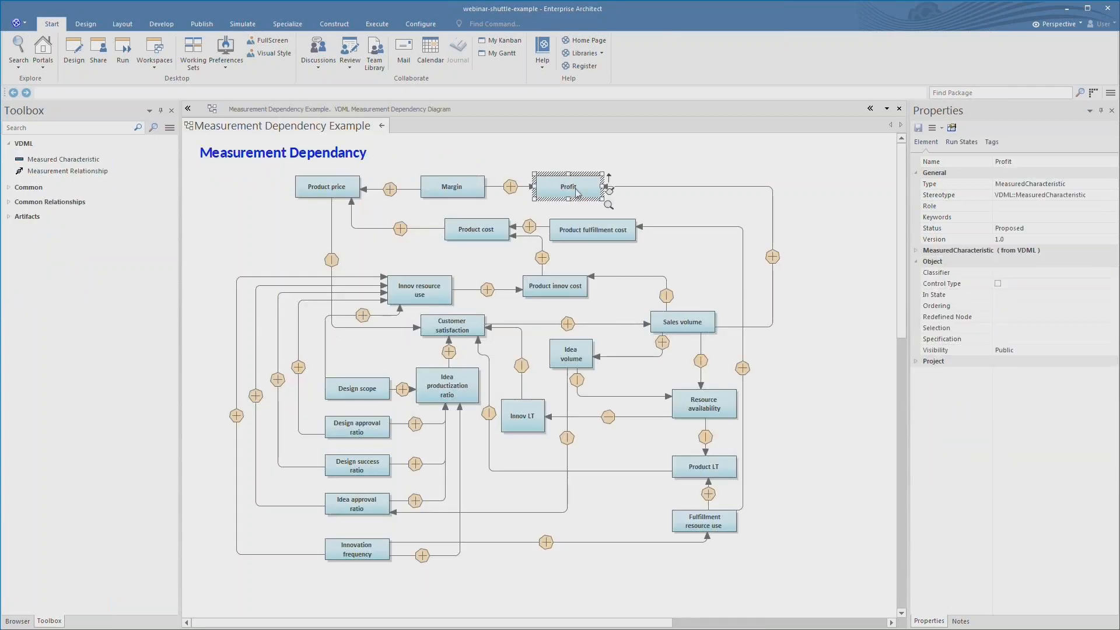
click(457, 189)
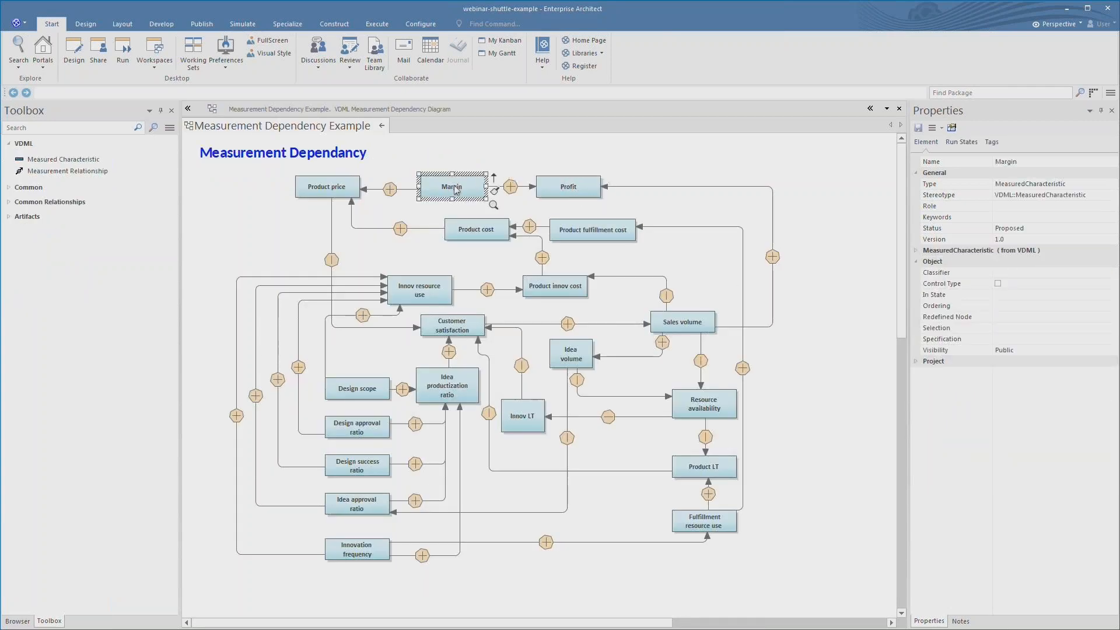
click(320, 188)
click(332, 263)
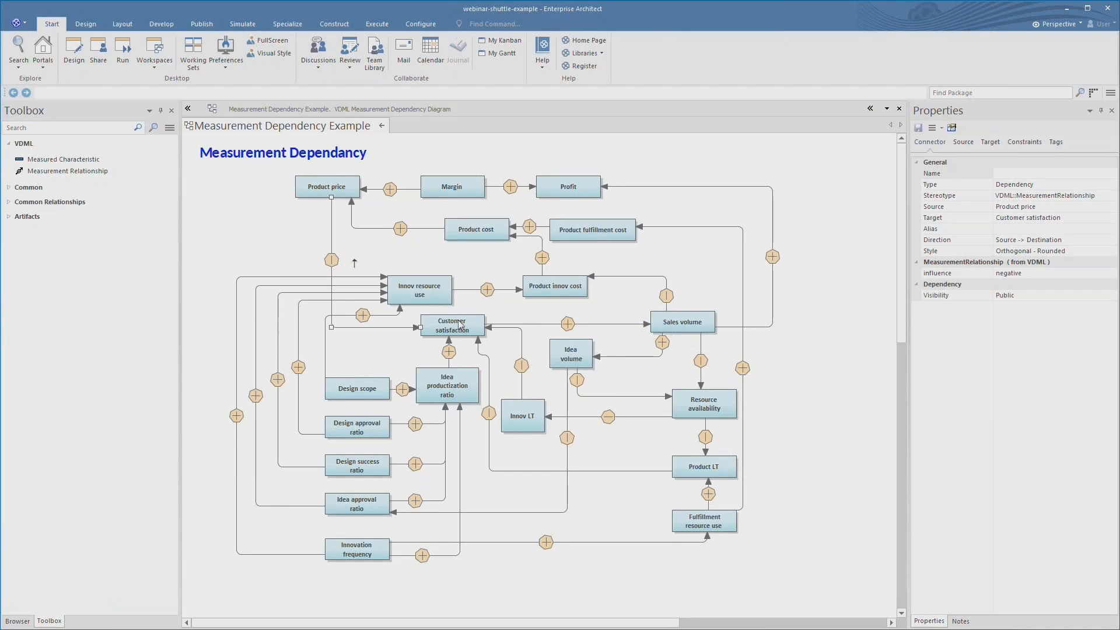
click(1021, 273)
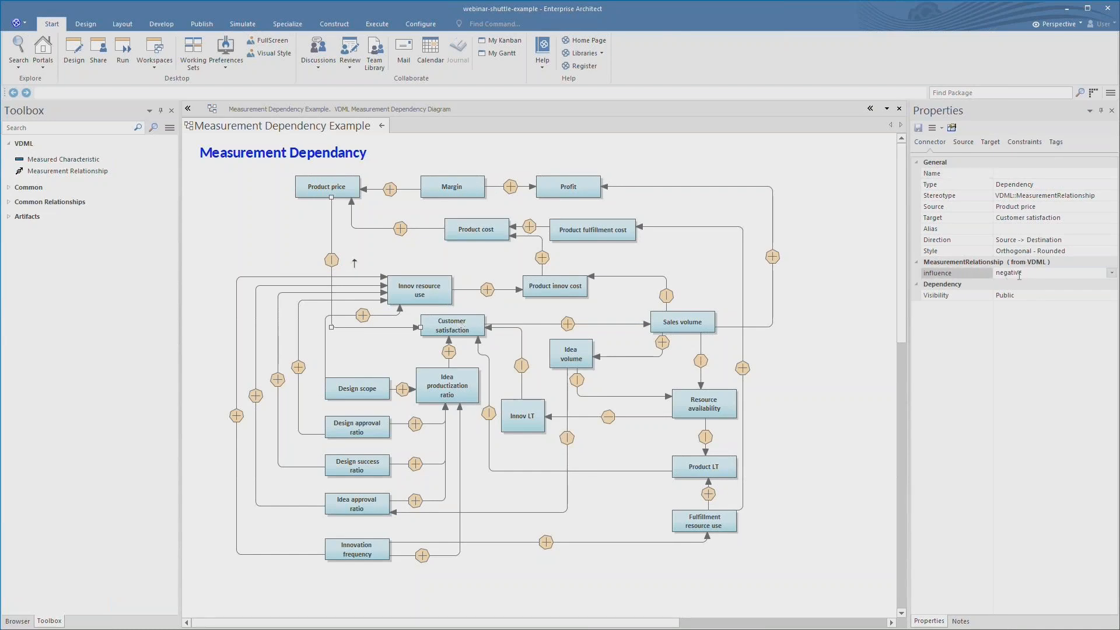
click(1111, 273)
click(1054, 295)
click(1111, 273)
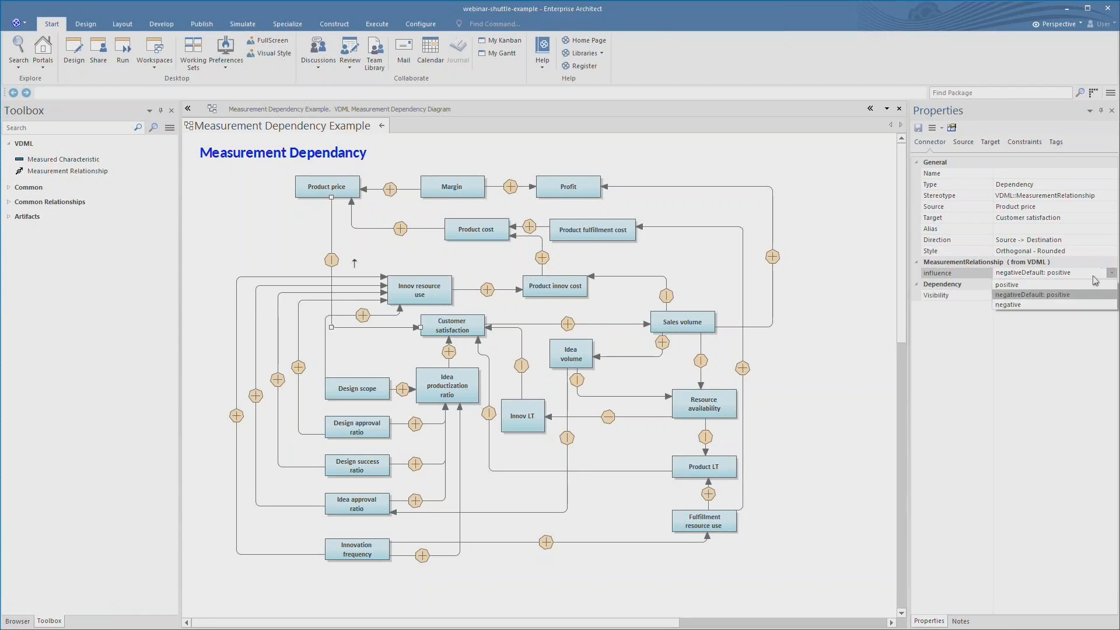
click(1029, 305)
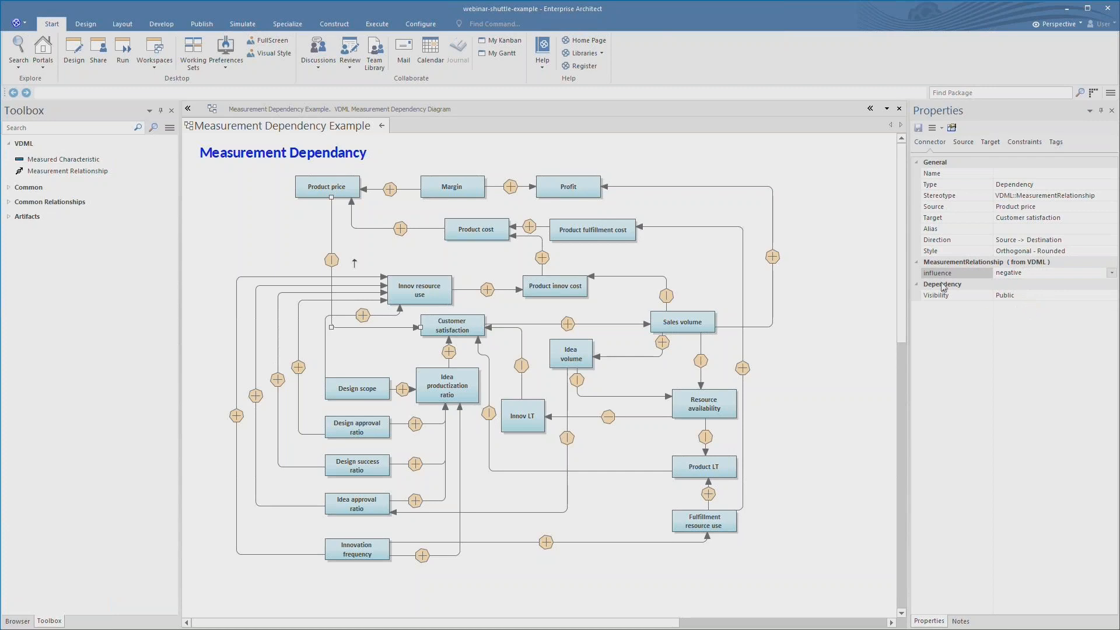
click(218, 227)
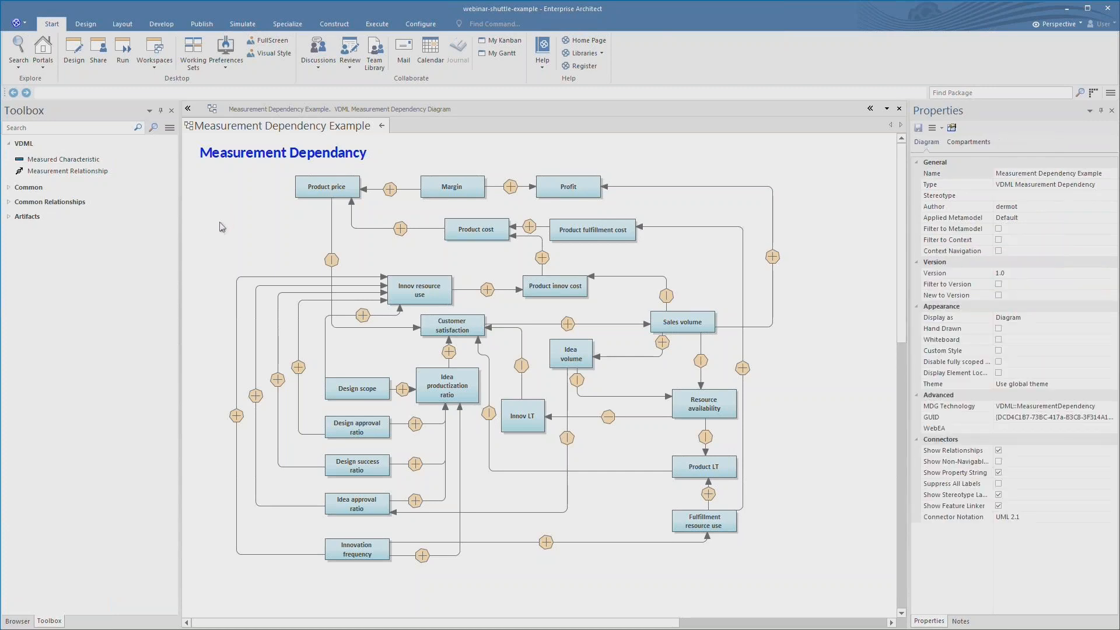
click(381, 126)
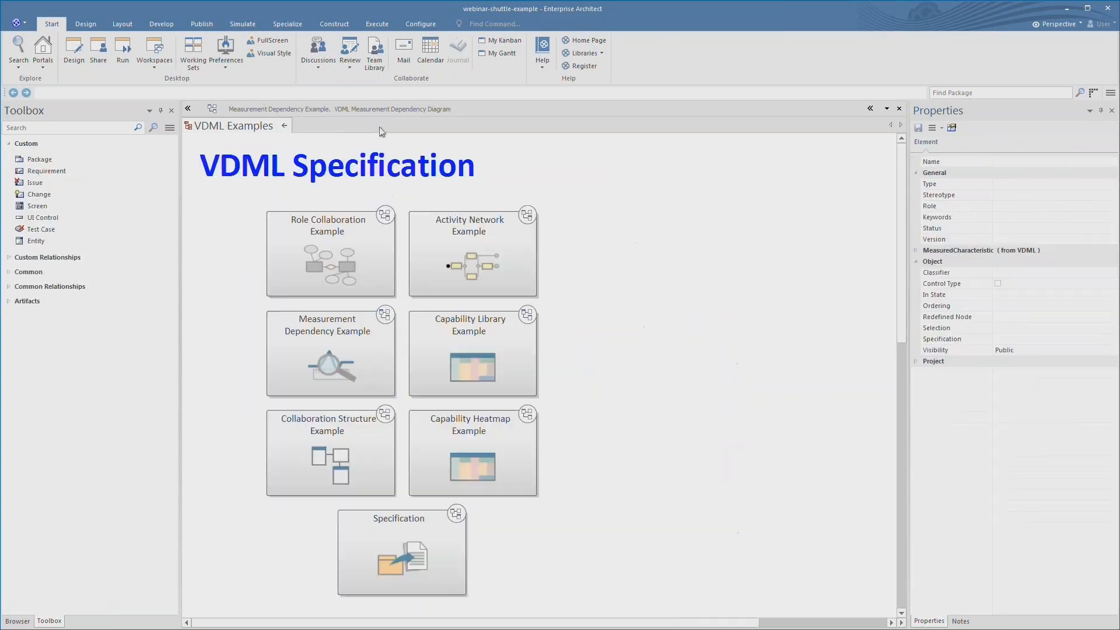
click(487, 352)
double_click(488, 351)
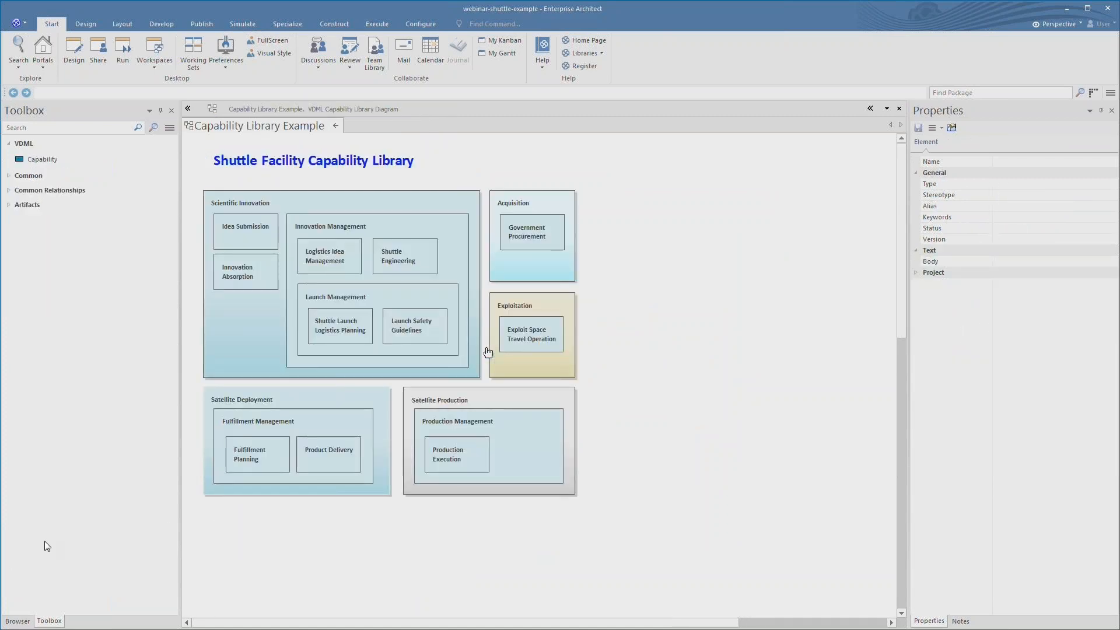
click(345, 197)
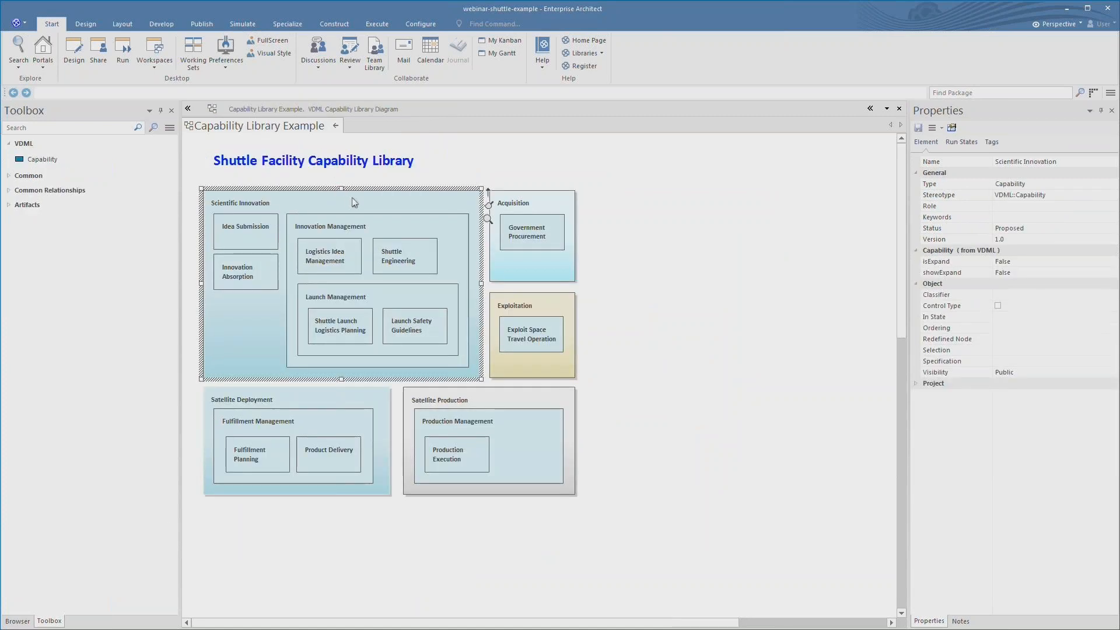
click(548, 269)
click(563, 308)
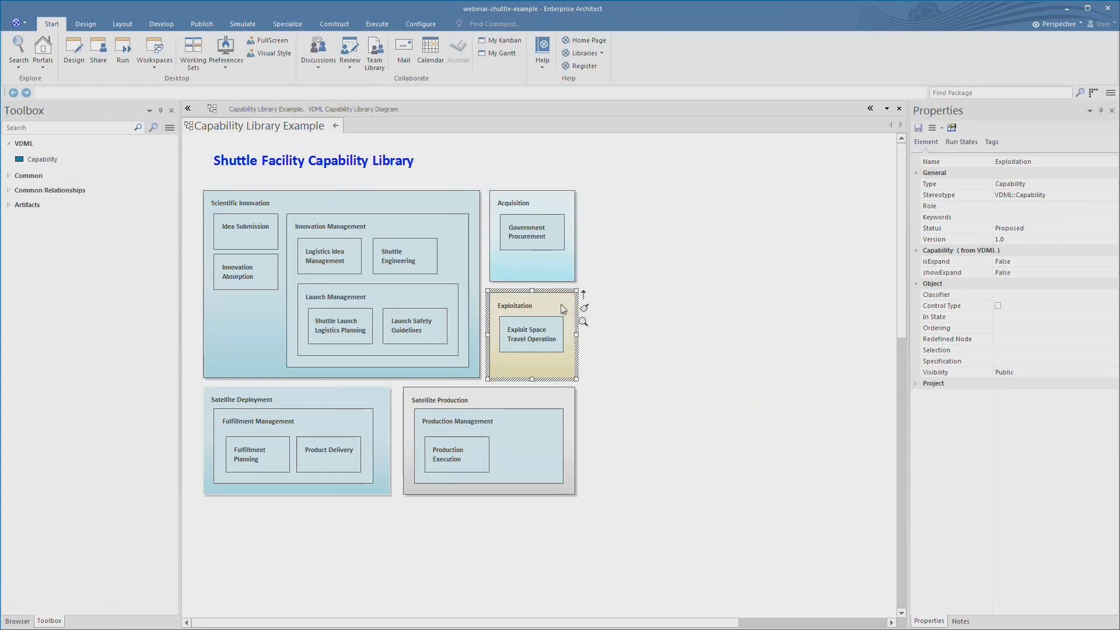
click(325, 420)
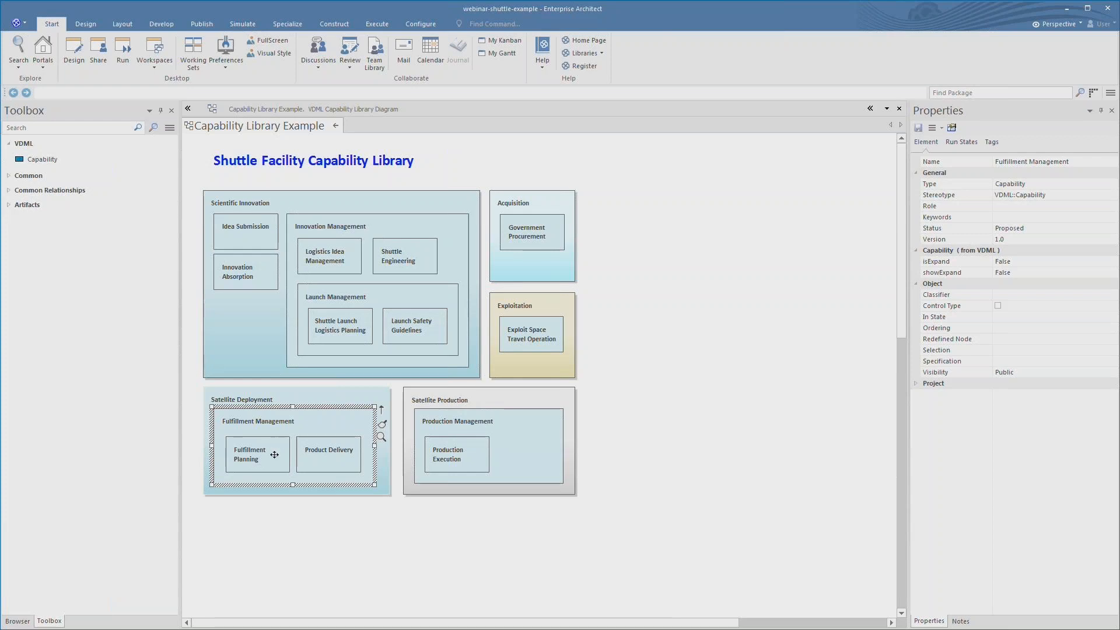
click(270, 451)
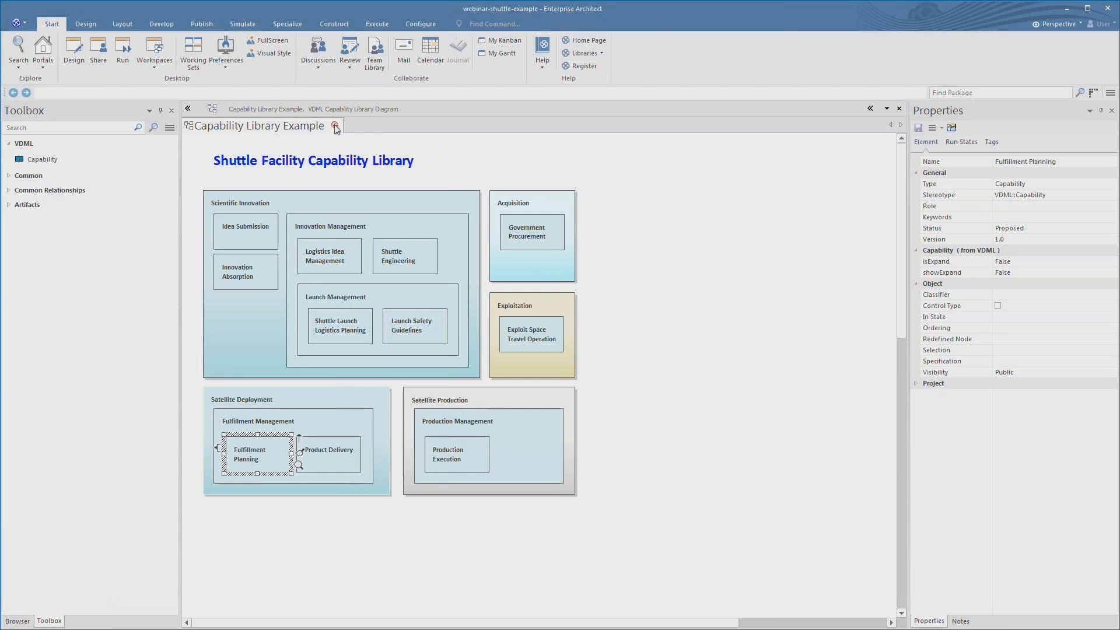
click(336, 126)
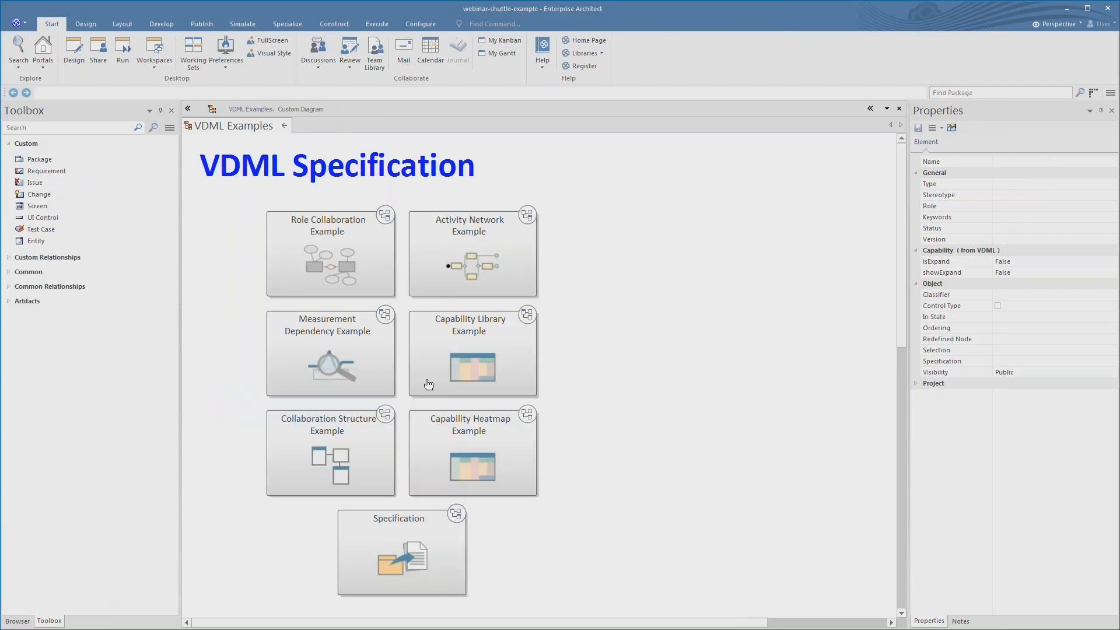
- Open the Capability Heatmap Example and compare the versions of Launch Safety Guidelines and Shuttle Launch Logistics Planning
double_click(471, 436)
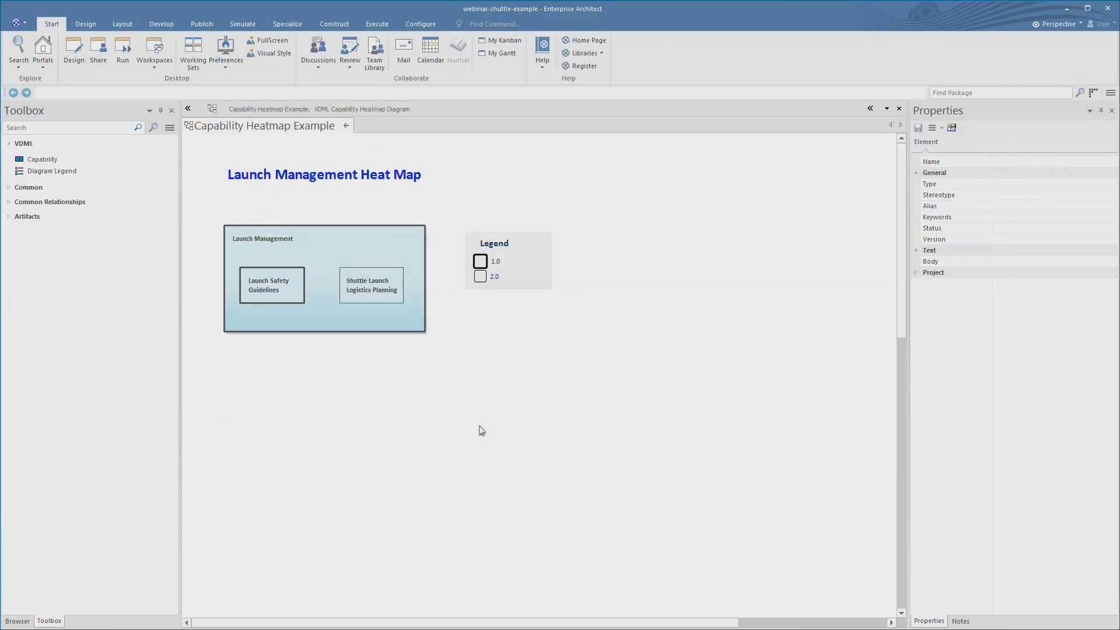
double_click(278, 292)
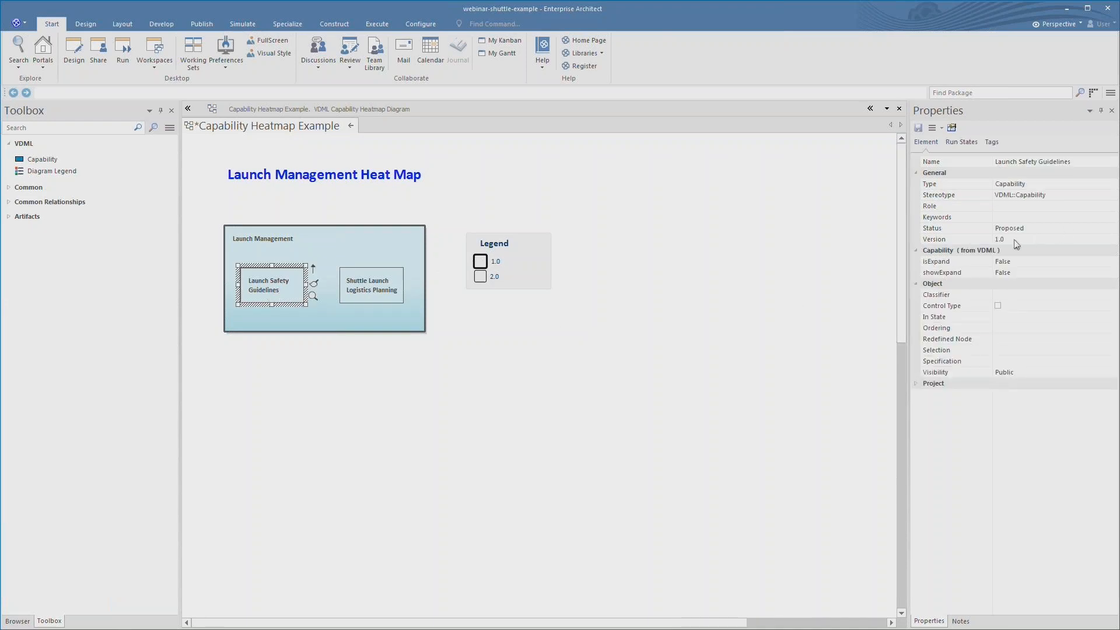
click(1016, 244)
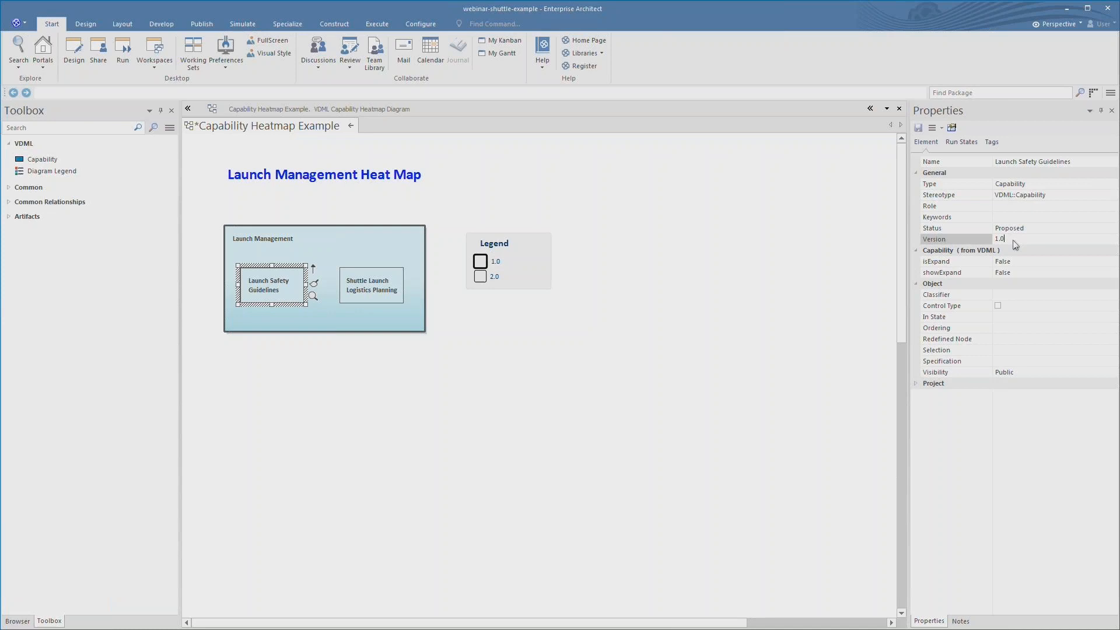
click(382, 286)
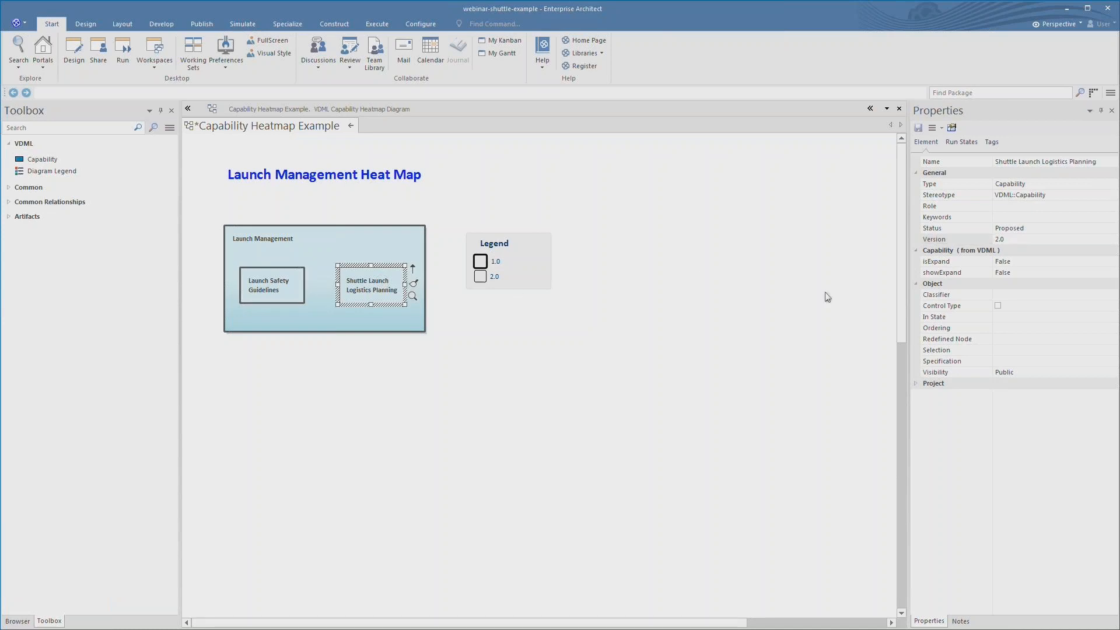
- Open the heat map legend's settings, close them unchanged, and return to the VDML Examples overview
double_click(503, 263)
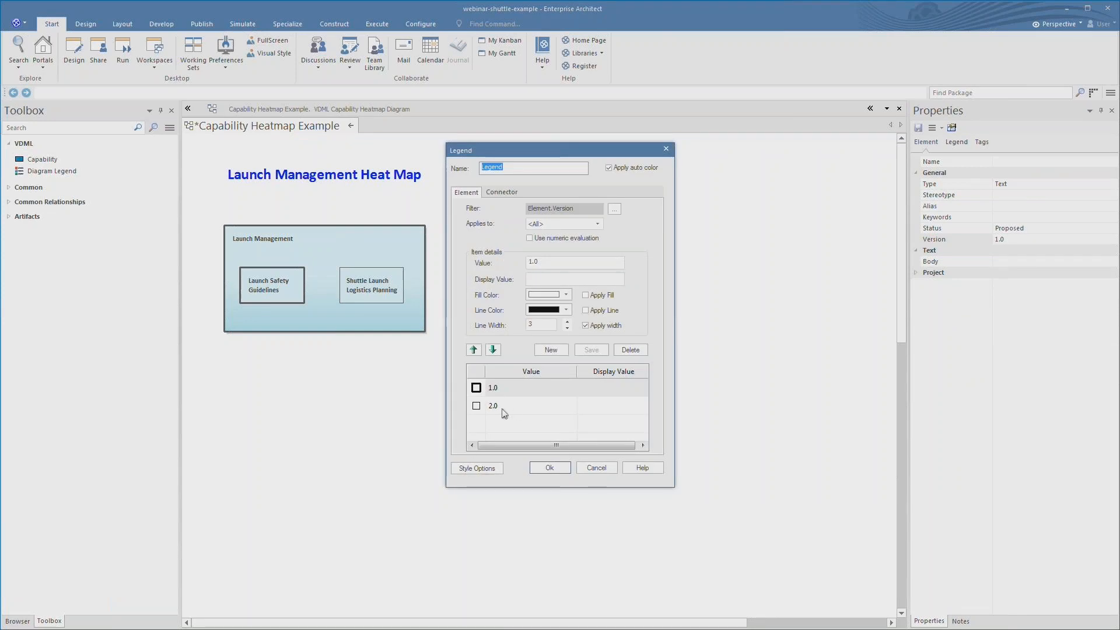
click(559, 466)
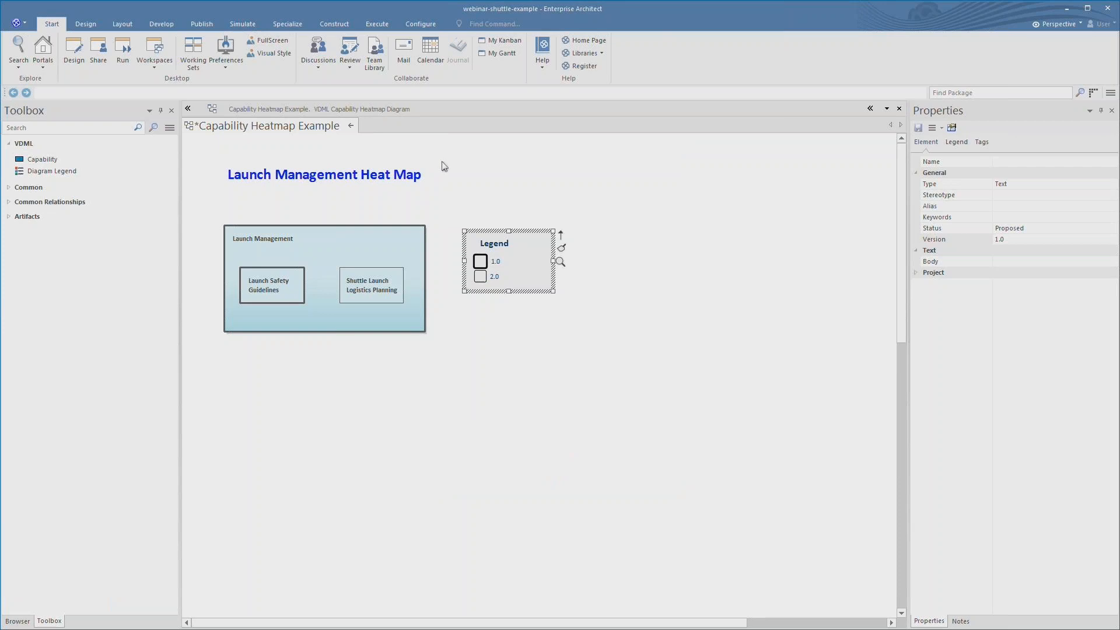
click(350, 126)
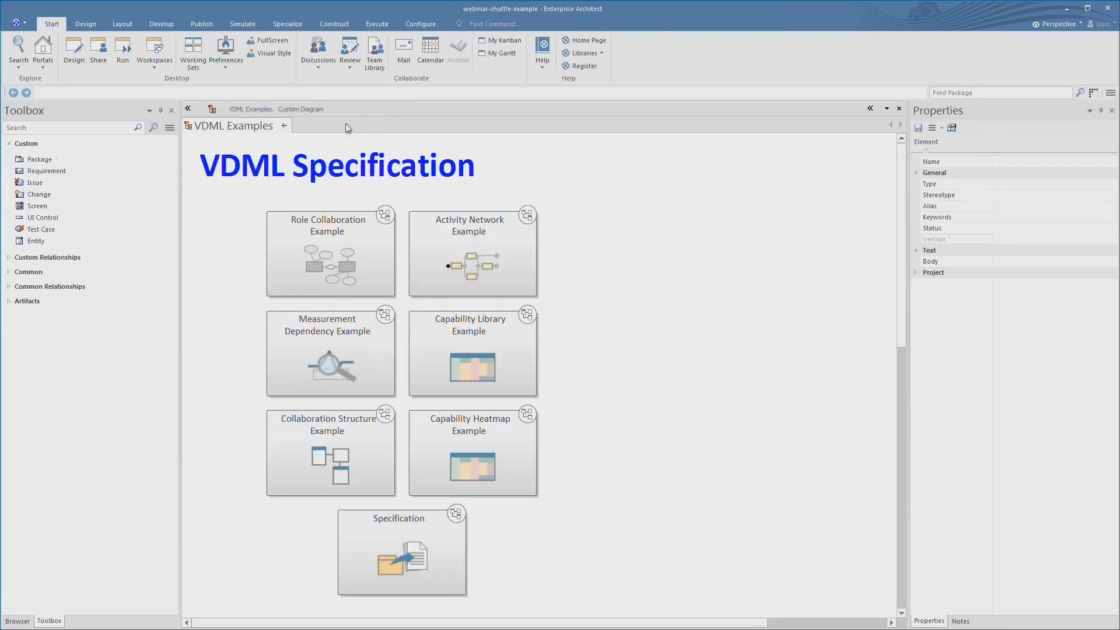
- Open the Collaboration Structure Example and inspect its specialists, Clean Room, S&D, Professional Member and association elements
double_click(347, 437)
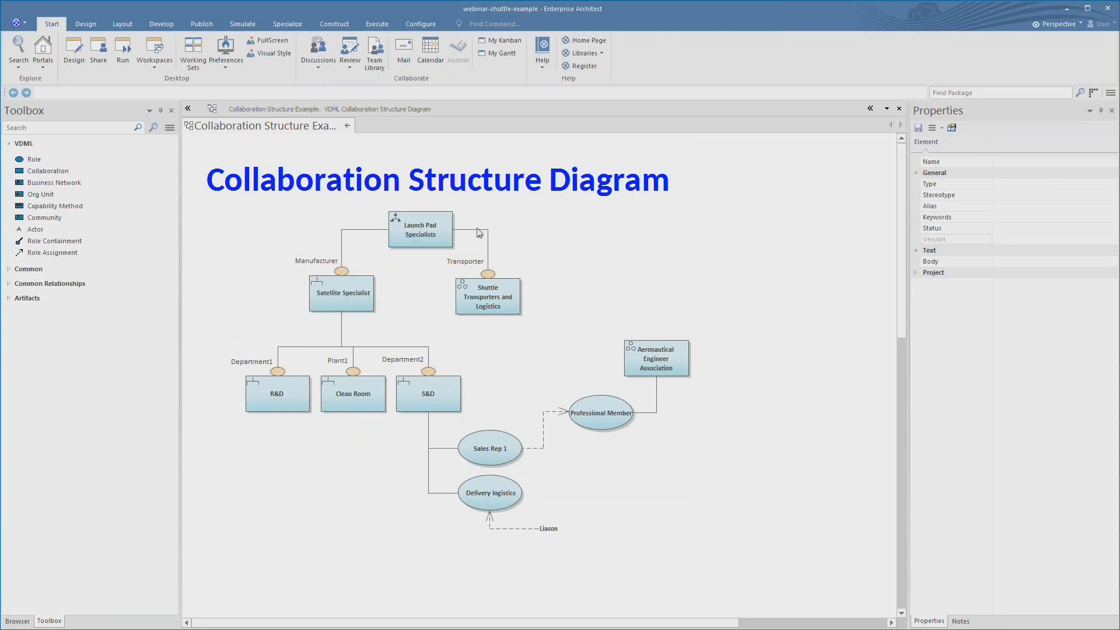
click(422, 243)
click(313, 300)
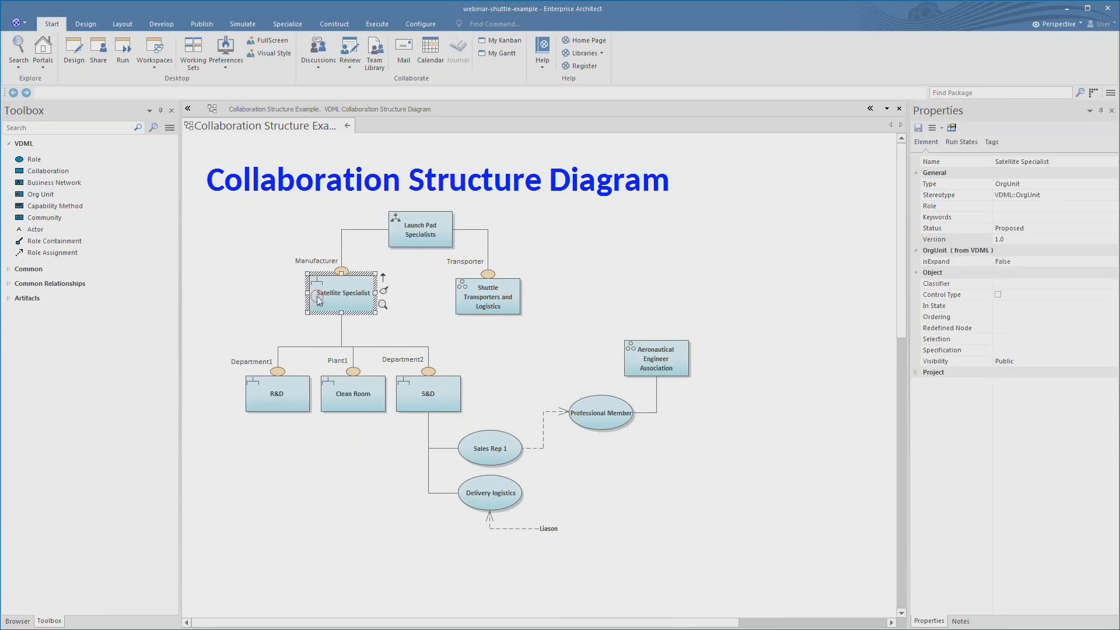
click(494, 294)
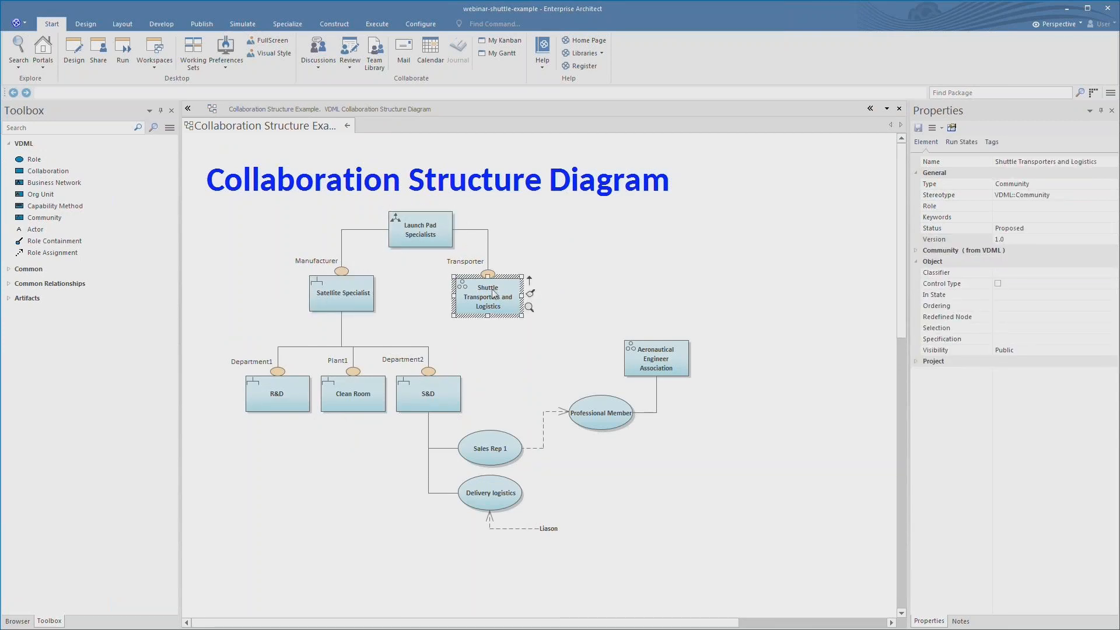
click(337, 391)
click(423, 396)
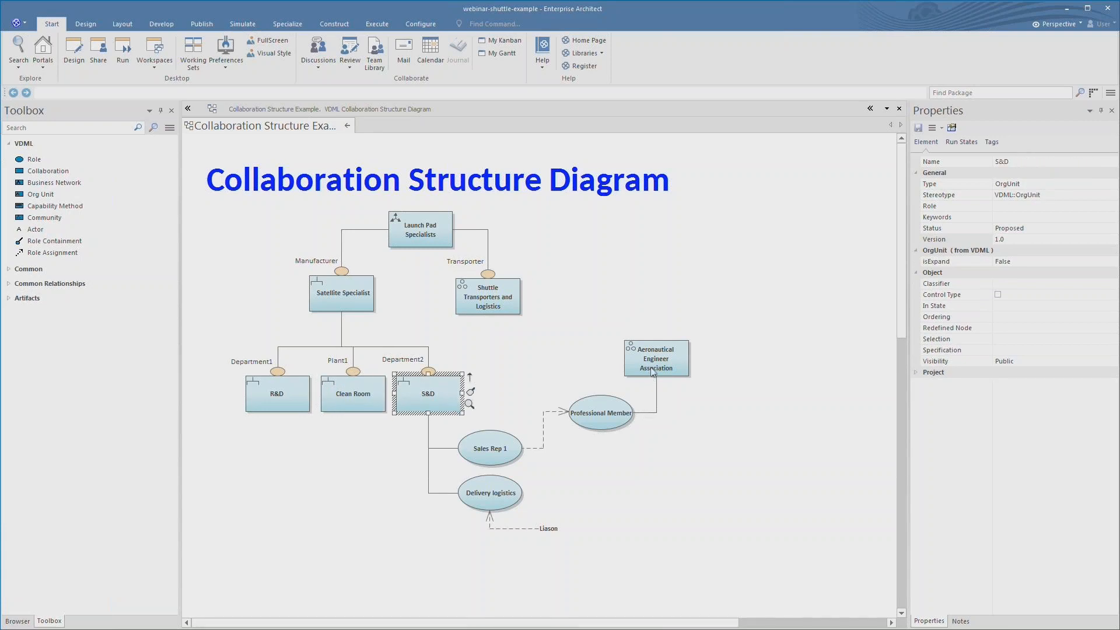
click(618, 408)
click(670, 361)
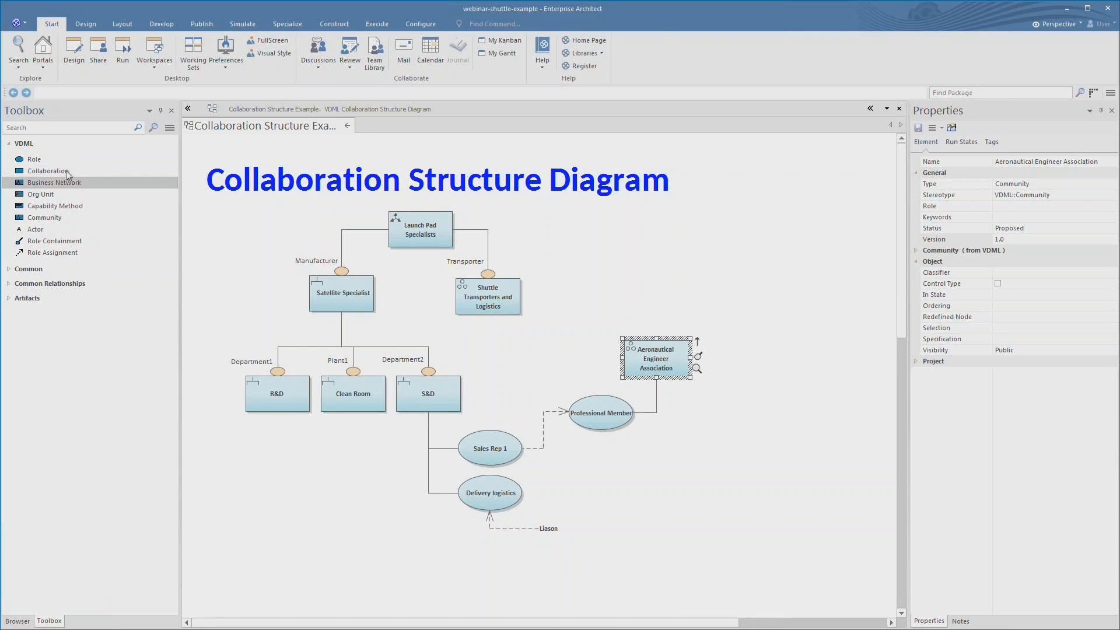
- Return to the VDML Examples overview and open the OMG VDML specification PDF from the Specification diagram
click(43, 216)
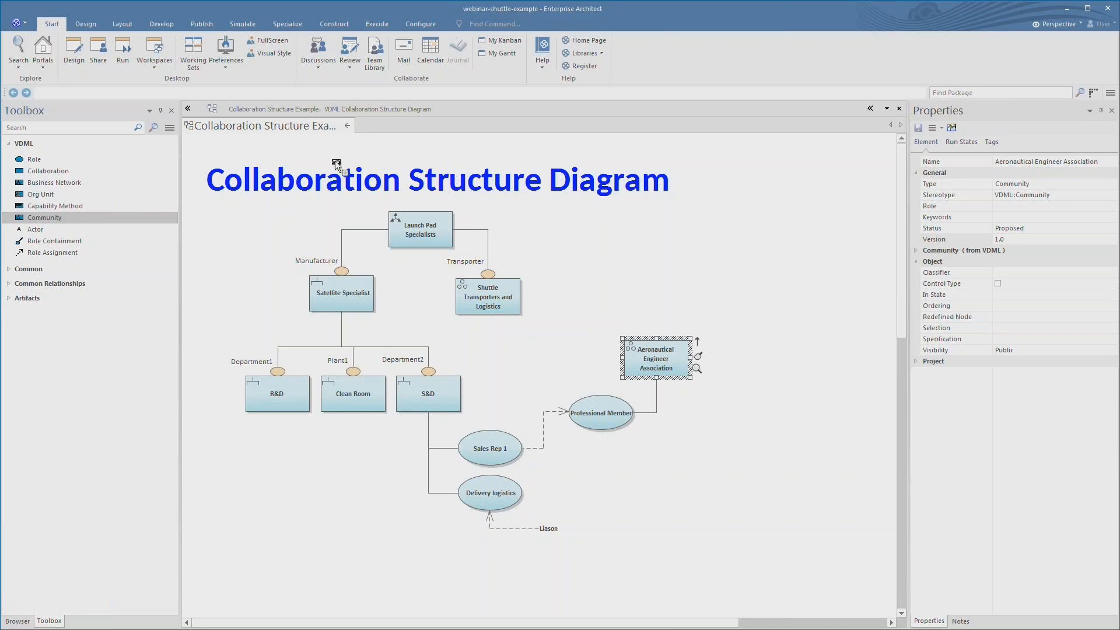
click(346, 127)
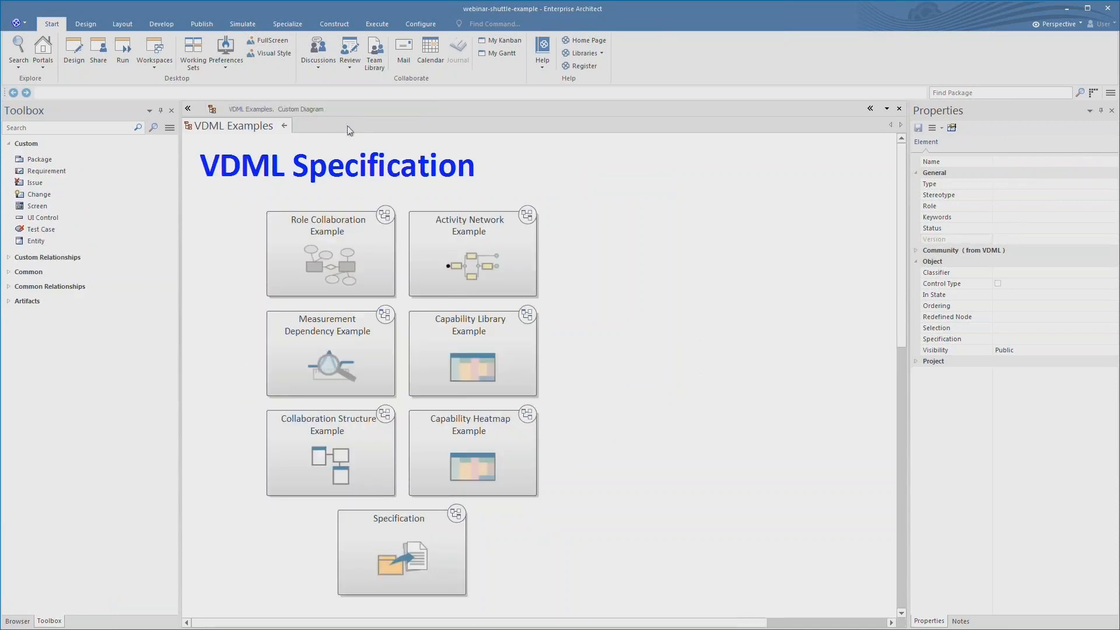
double_click(403, 554)
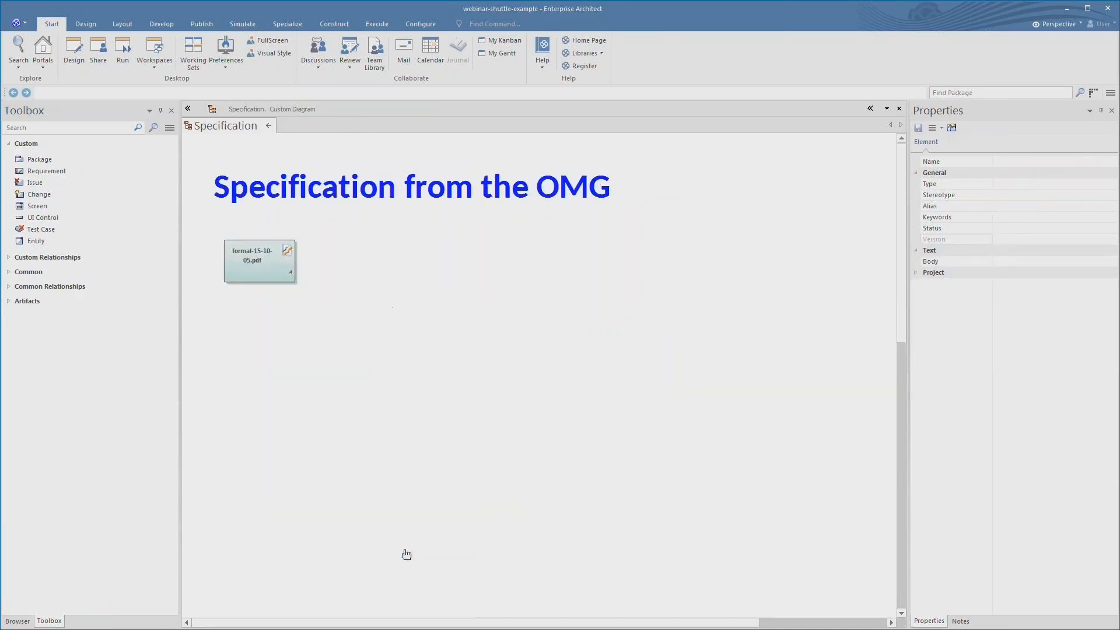
double_click(274, 260)
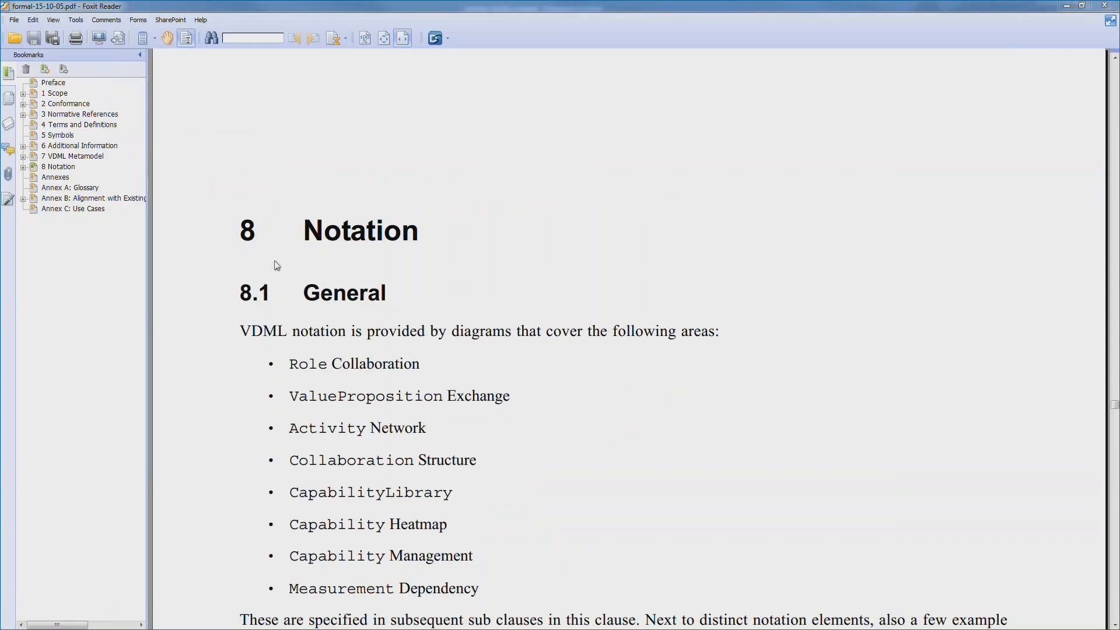
- Scroll into section 8 Notation and highlight lines including the ValueProposition Exchange bullet
scroll(544, 187, down, 2)
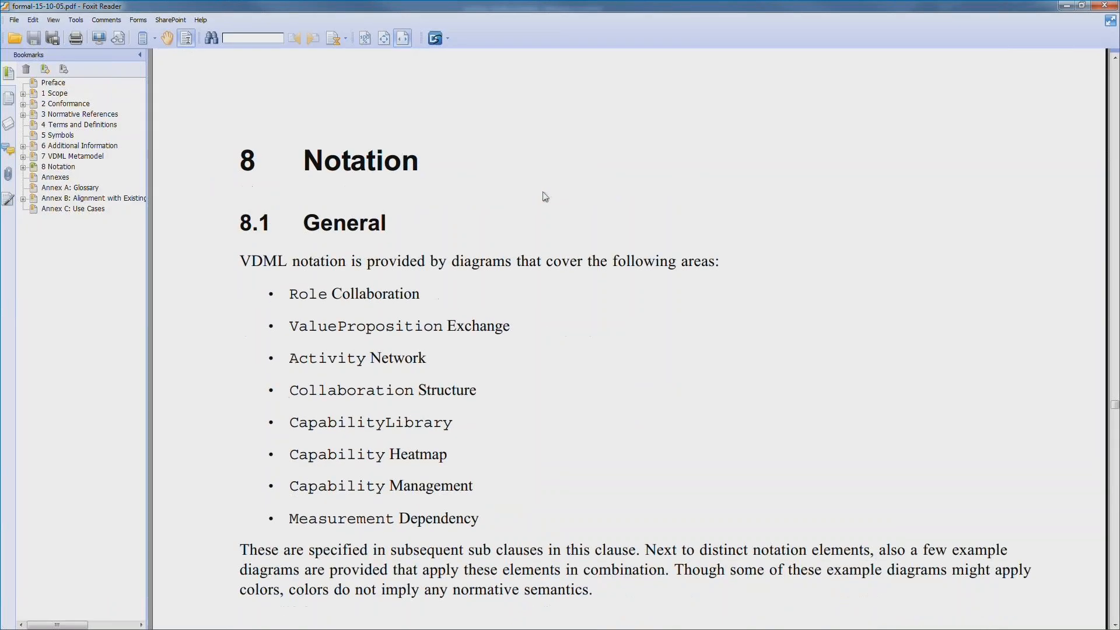
scroll(482, 248, down, 2)
drag(288, 225, 430, 224)
drag(287, 255, 548, 257)
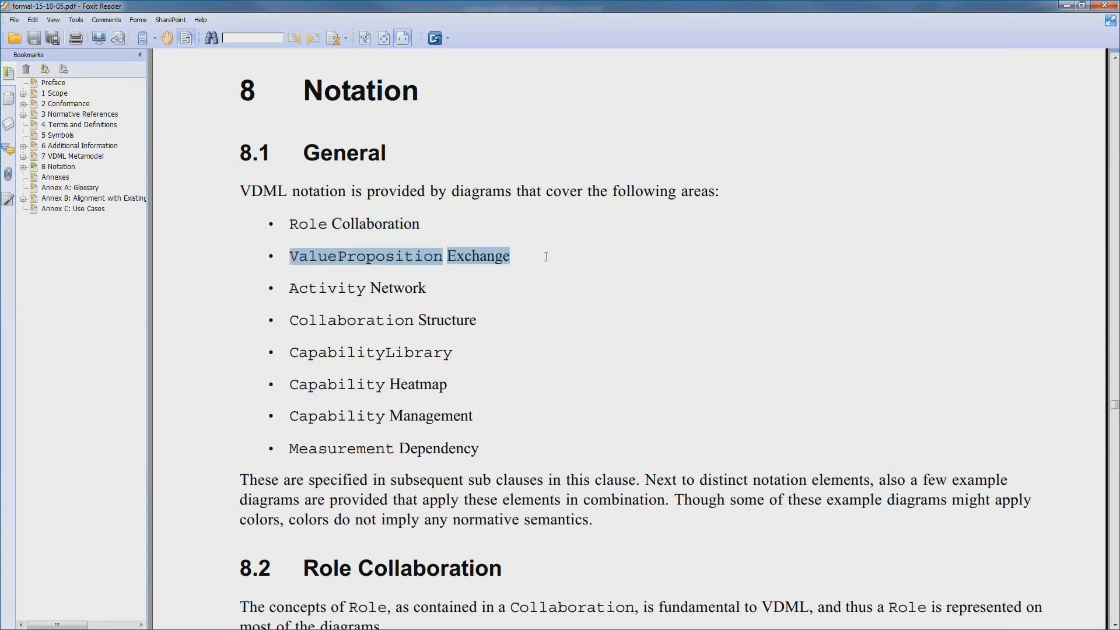
drag(294, 292, 492, 295)
- Scroll further, highlight 'isTangible' and 'false', then jump back to the Preface and cover page
scroll(506, 295, down, 11)
scroll(509, 296, down, 20)
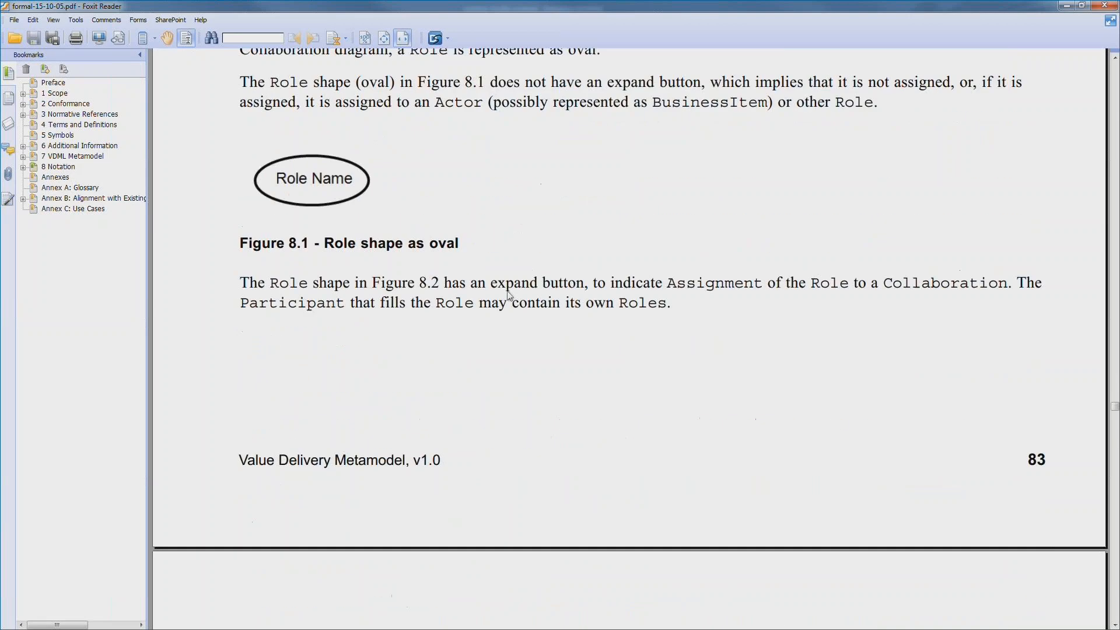
scroll(510, 296, down, 6)
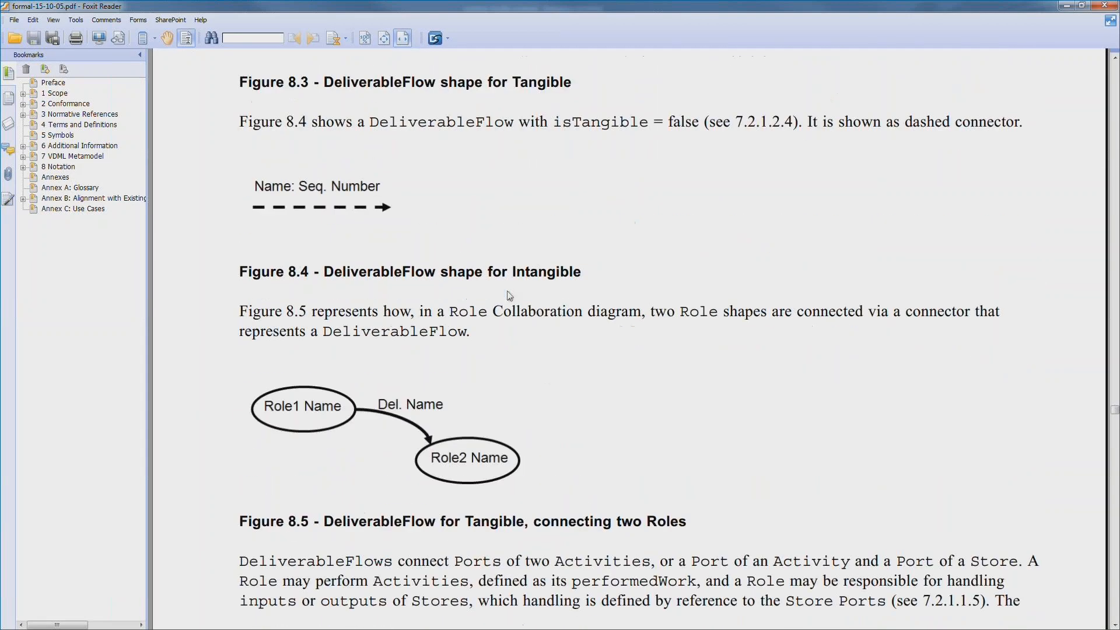
double_click(593, 122)
drag(668, 122, 698, 122)
click(253, 203)
key(Home)
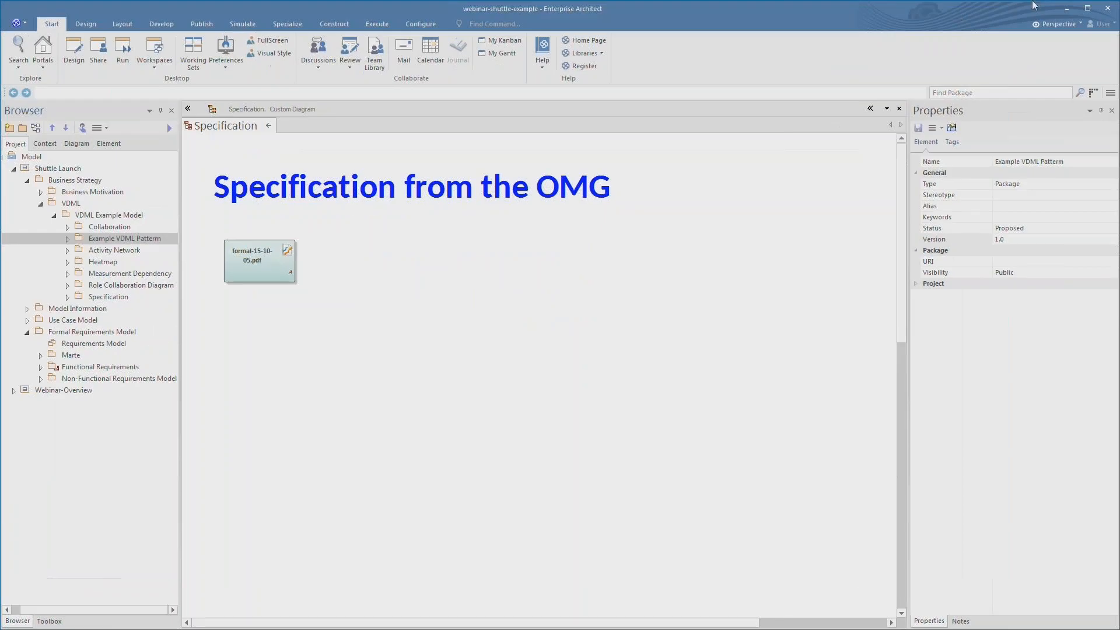
- Switch Enterprise Architect to the Business Modeling > VDML perspective
click(1061, 23)
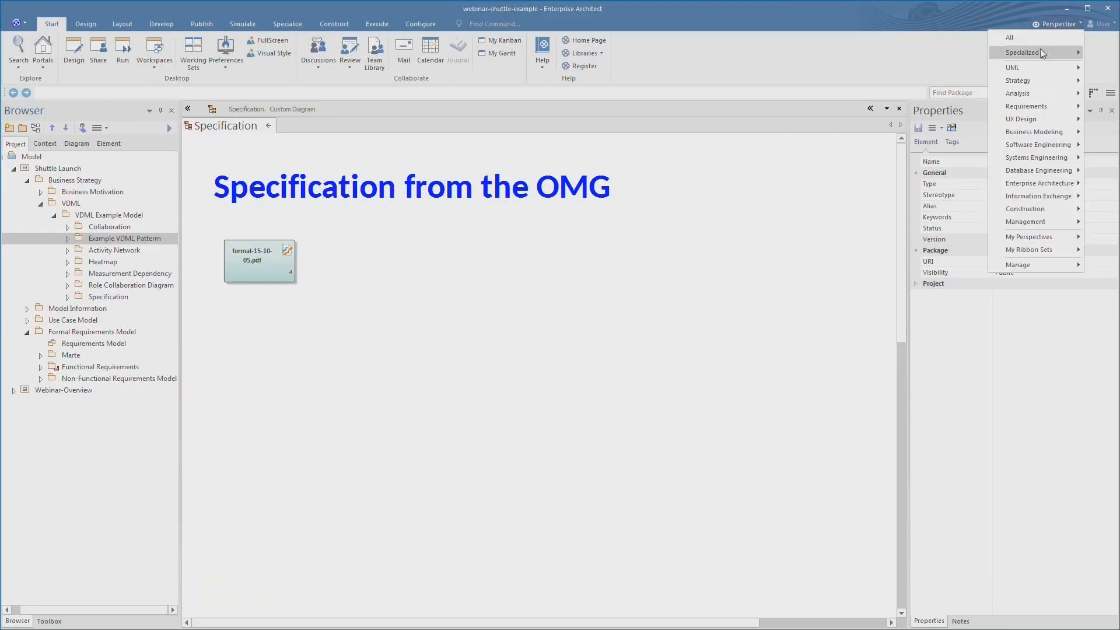
mouse_move(1032, 133)
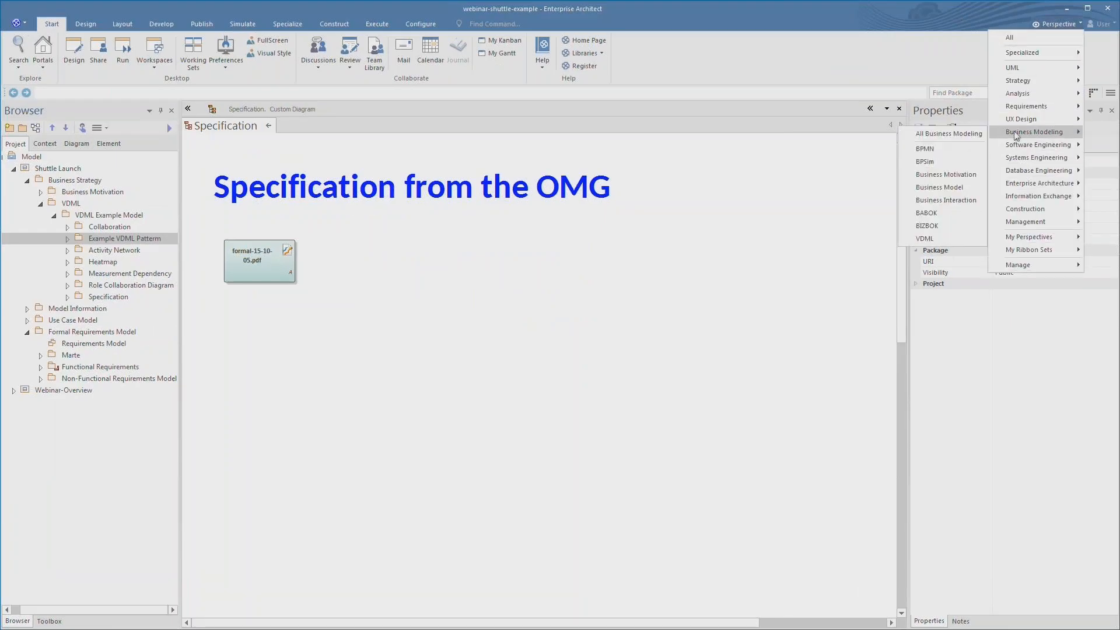
click(925, 239)
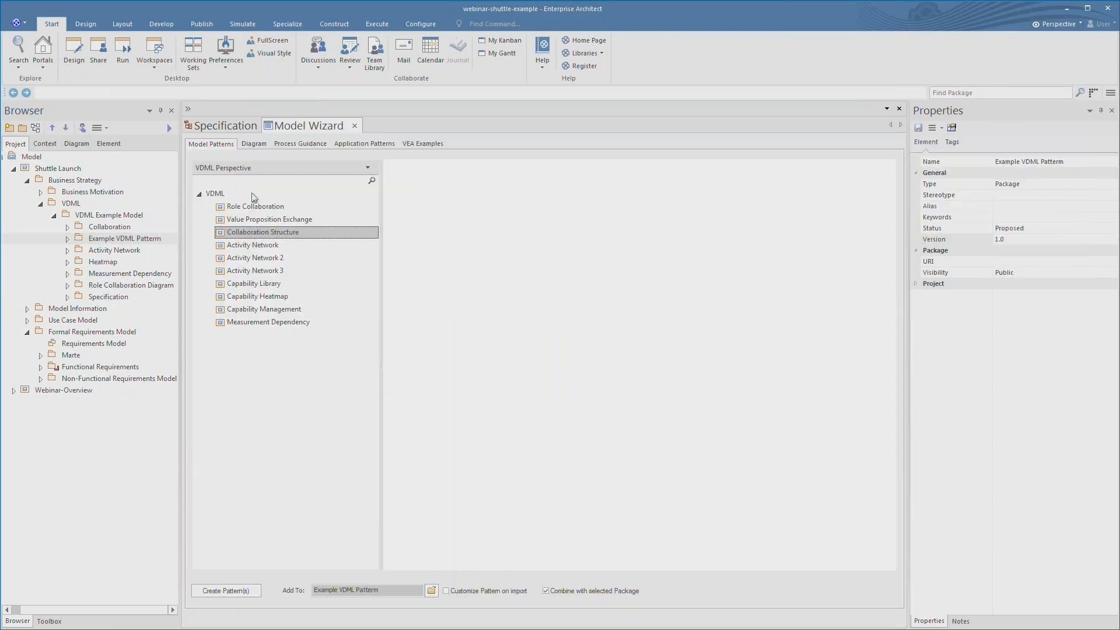
- Preview each VDML pattern from Role Collaboration through Measurement Dependency in the Model Wizard
click(265, 208)
click(266, 220)
click(263, 232)
click(263, 246)
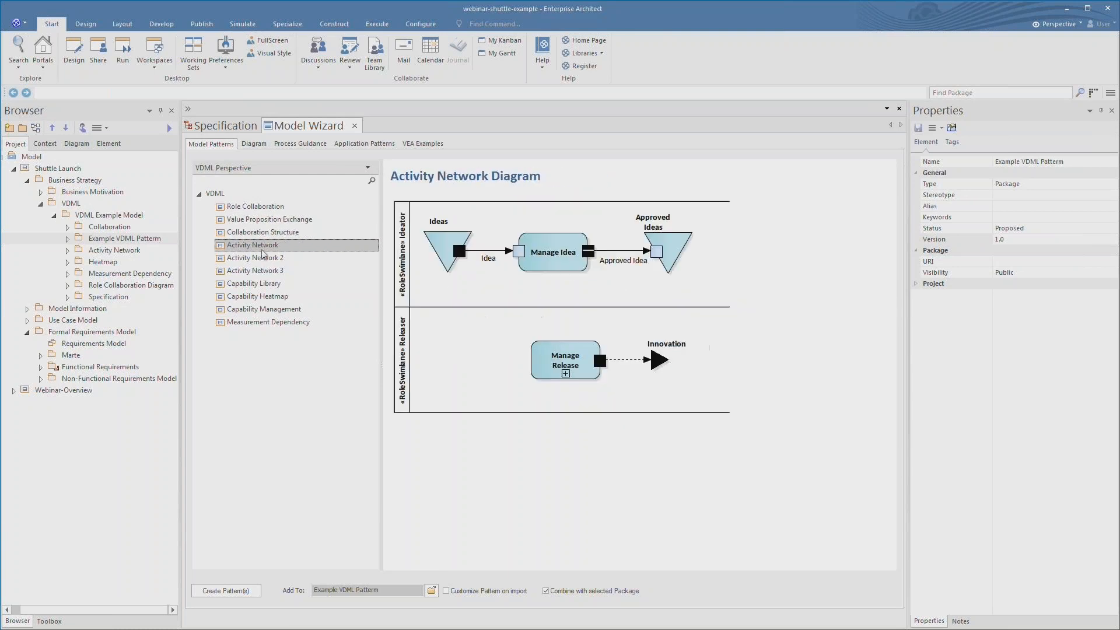
click(264, 260)
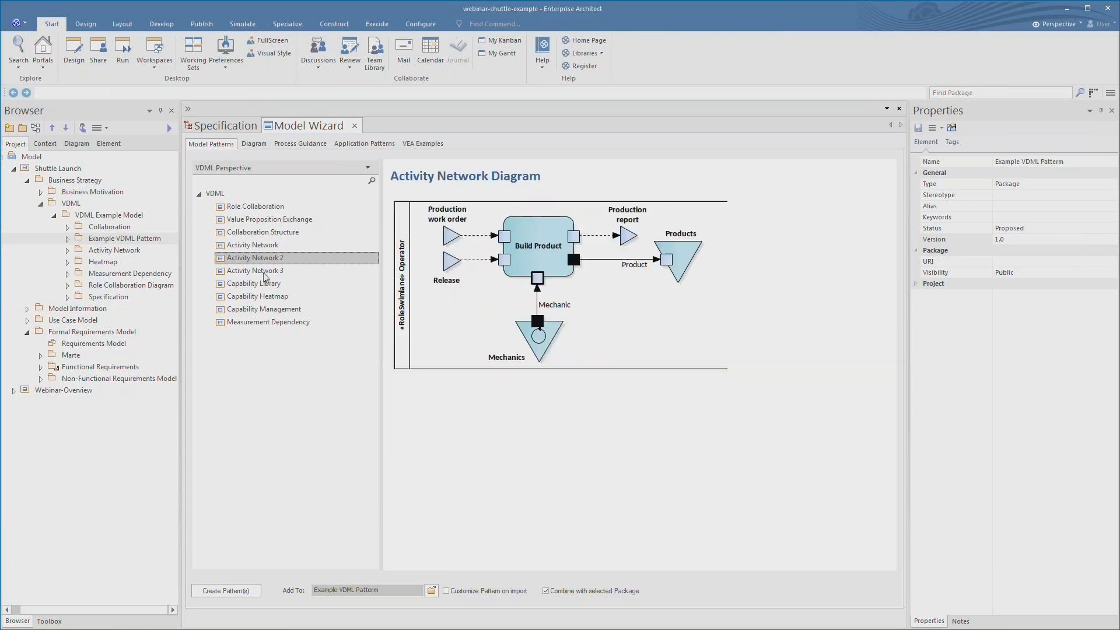
click(264, 272)
click(271, 285)
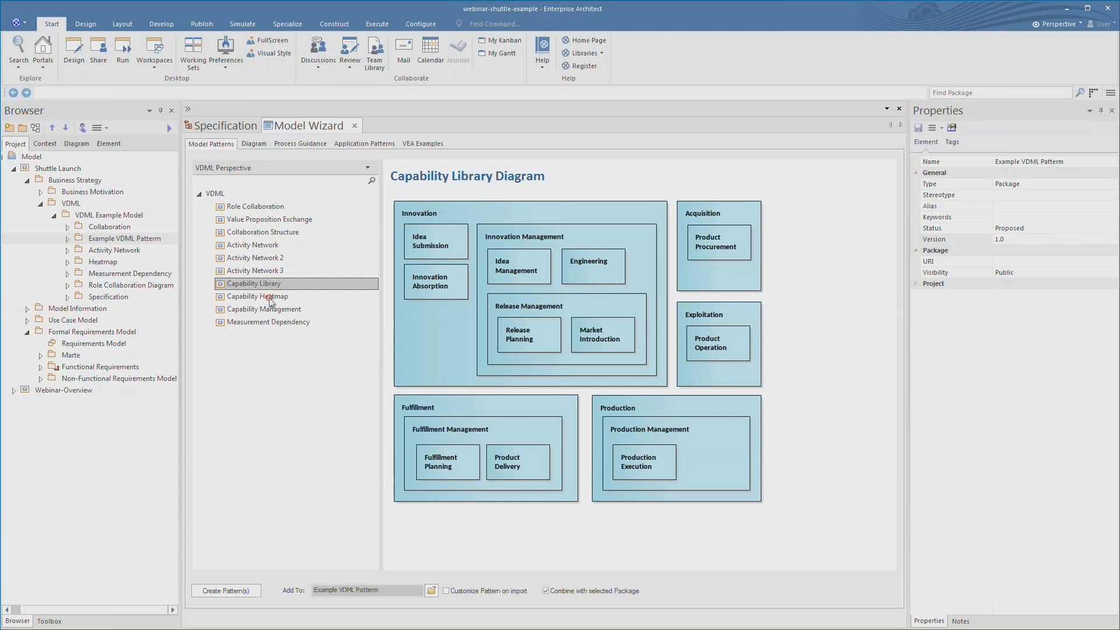
click(271, 298)
click(270, 311)
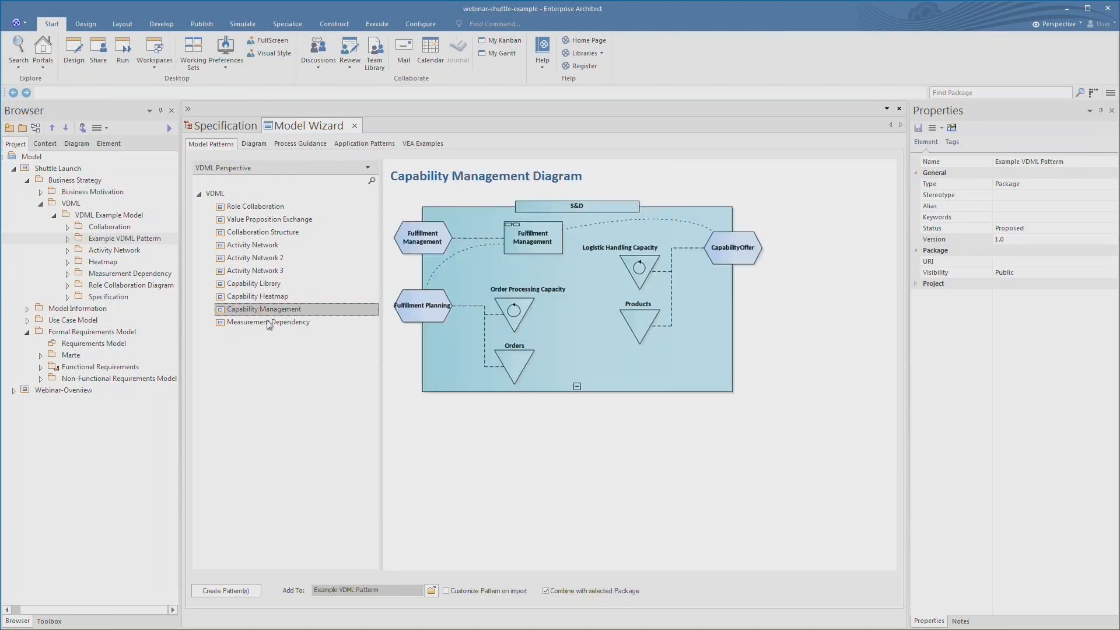
click(269, 324)
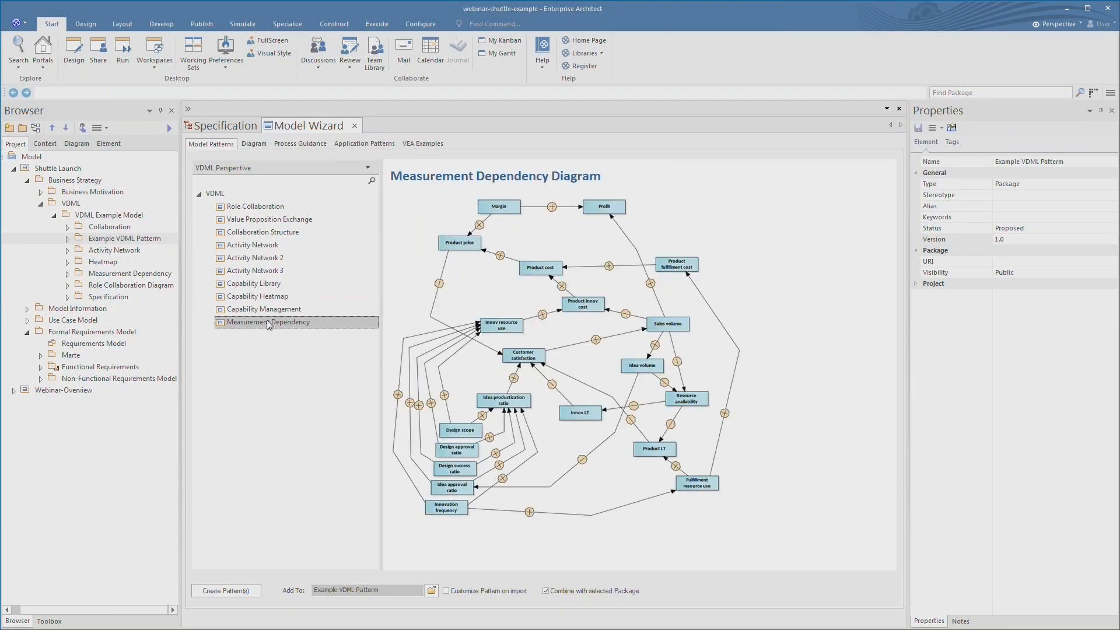
- Create the Value Proposition Exchange pattern in Example VDML Pattern and expand that package to show the new diagram
click(280, 221)
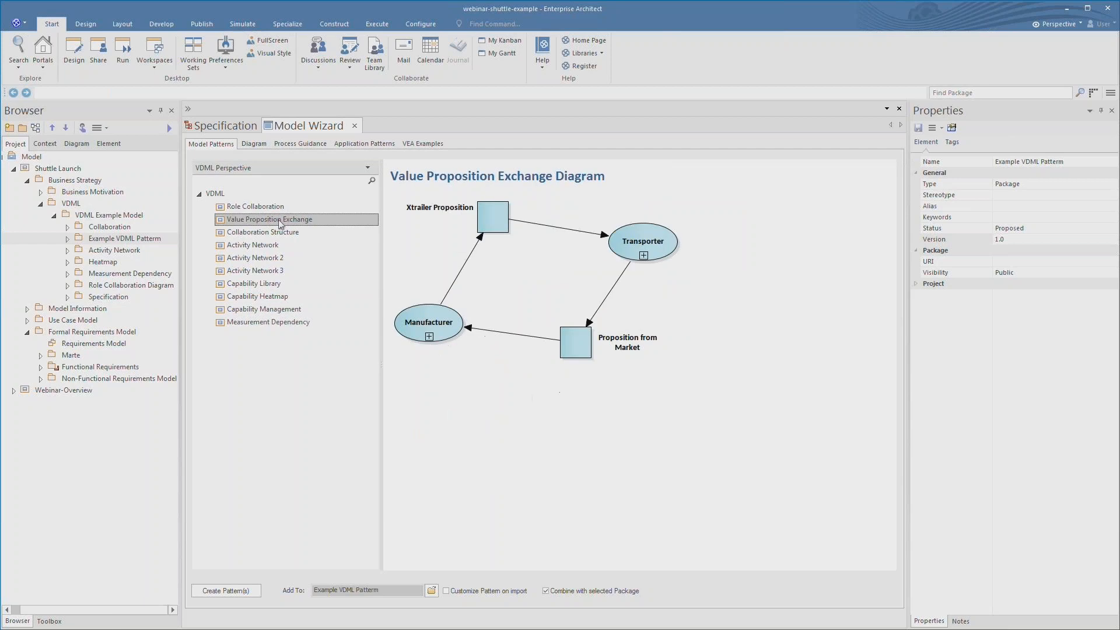
click(217, 591)
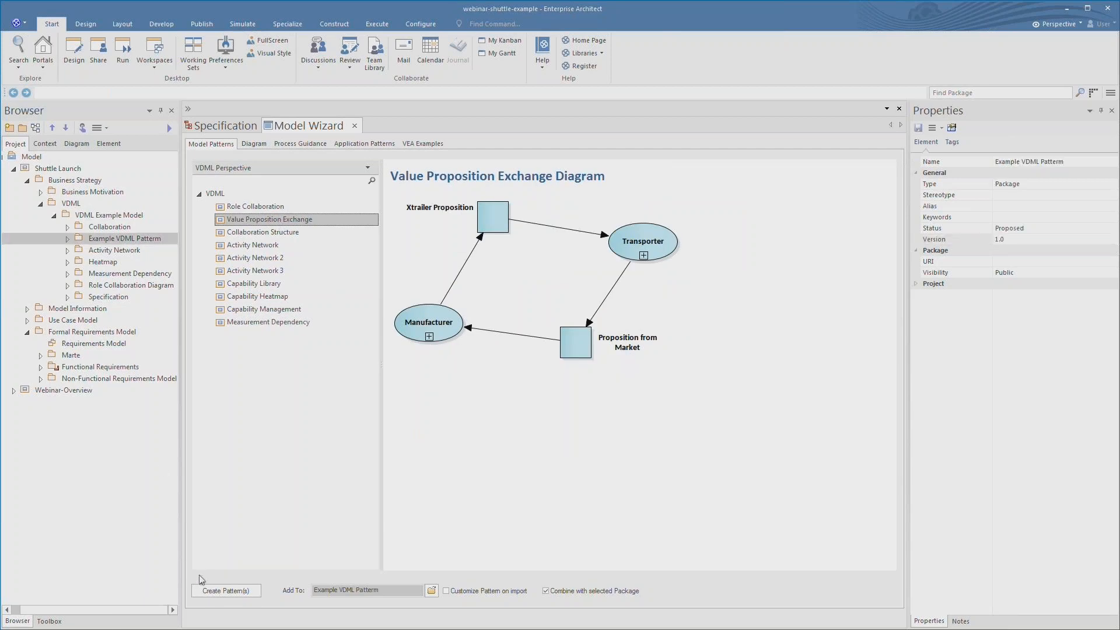
click(354, 126)
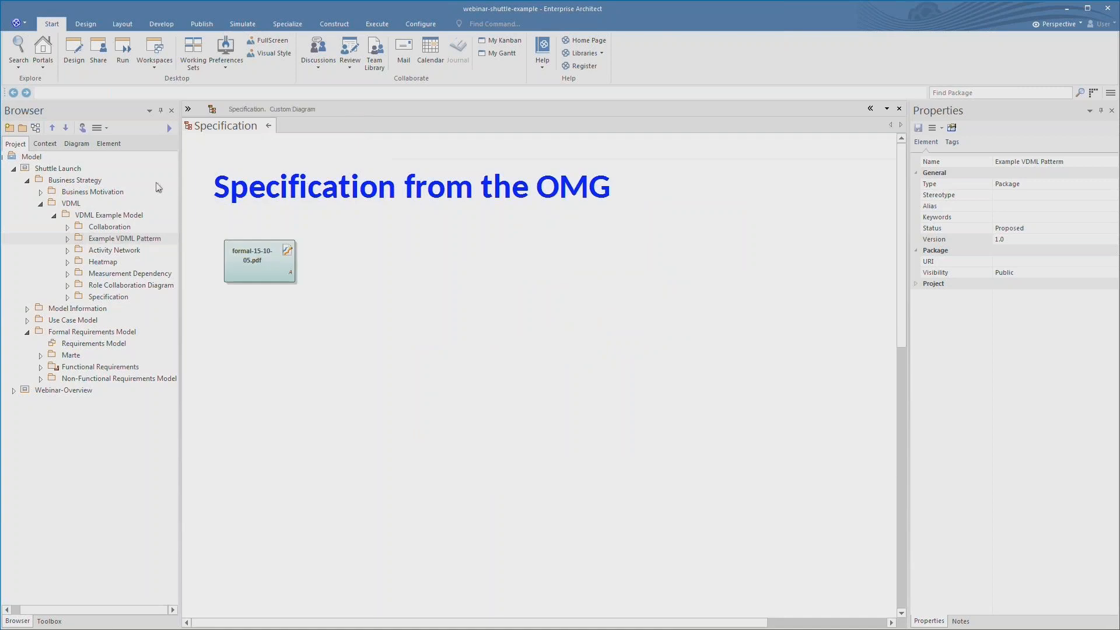
click(67, 238)
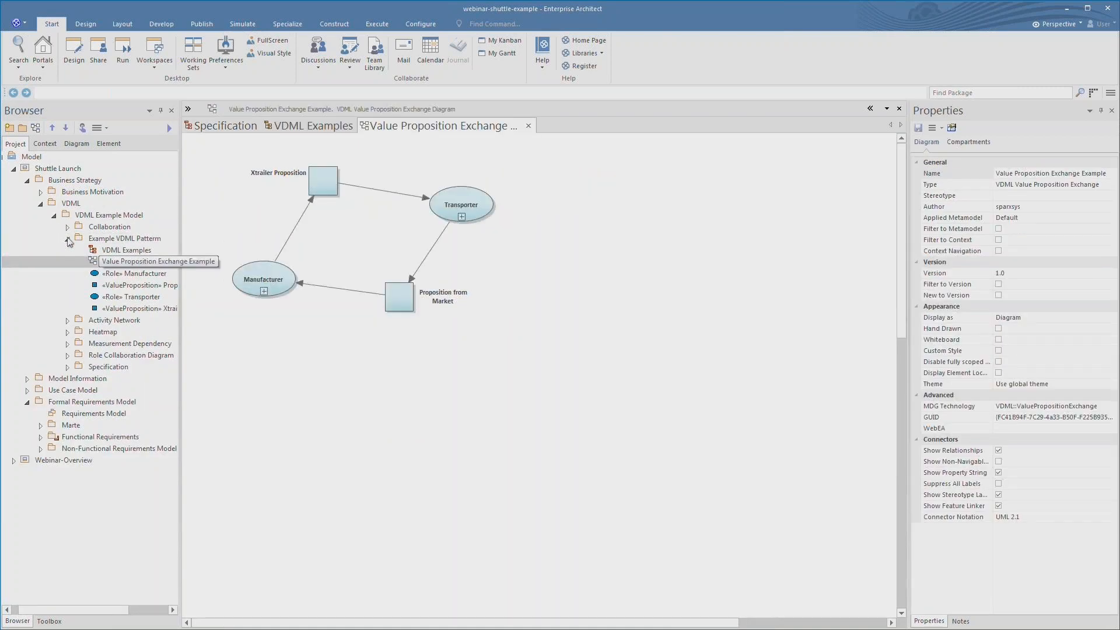
click(677, 337)
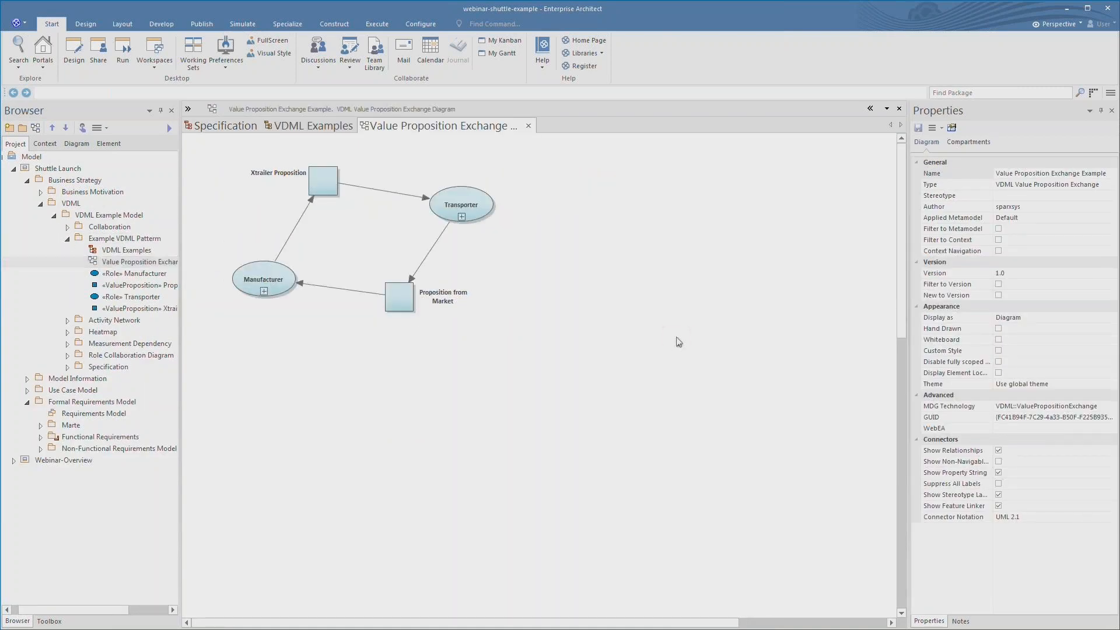
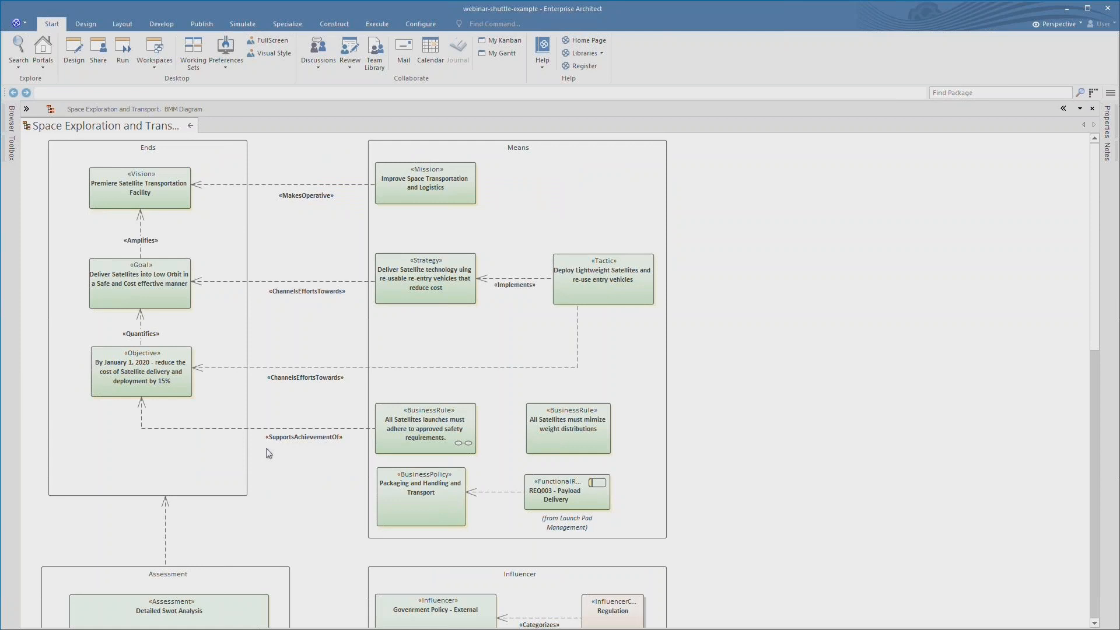
click(146, 200)
key(ctrl+space)
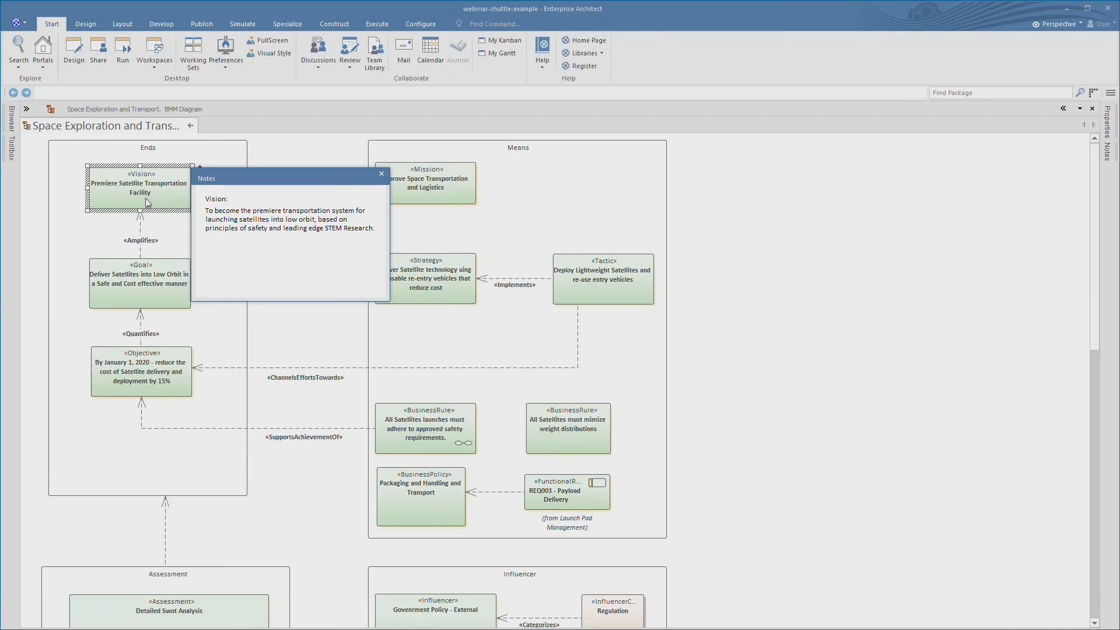
click(382, 174)
click(438, 187)
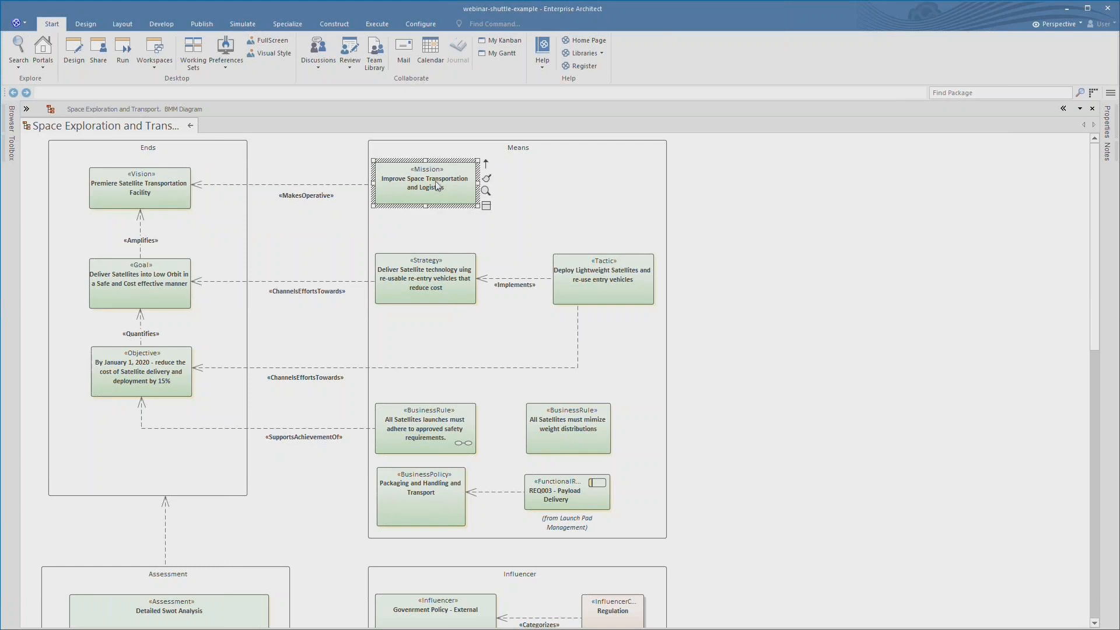
key(ctrl+space)
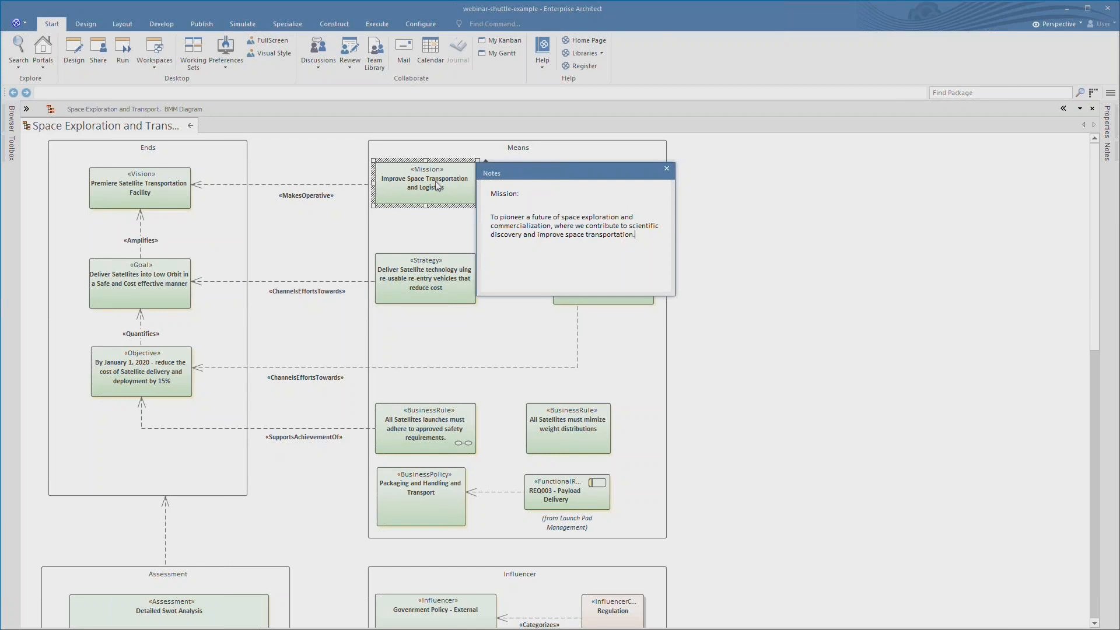
click(667, 169)
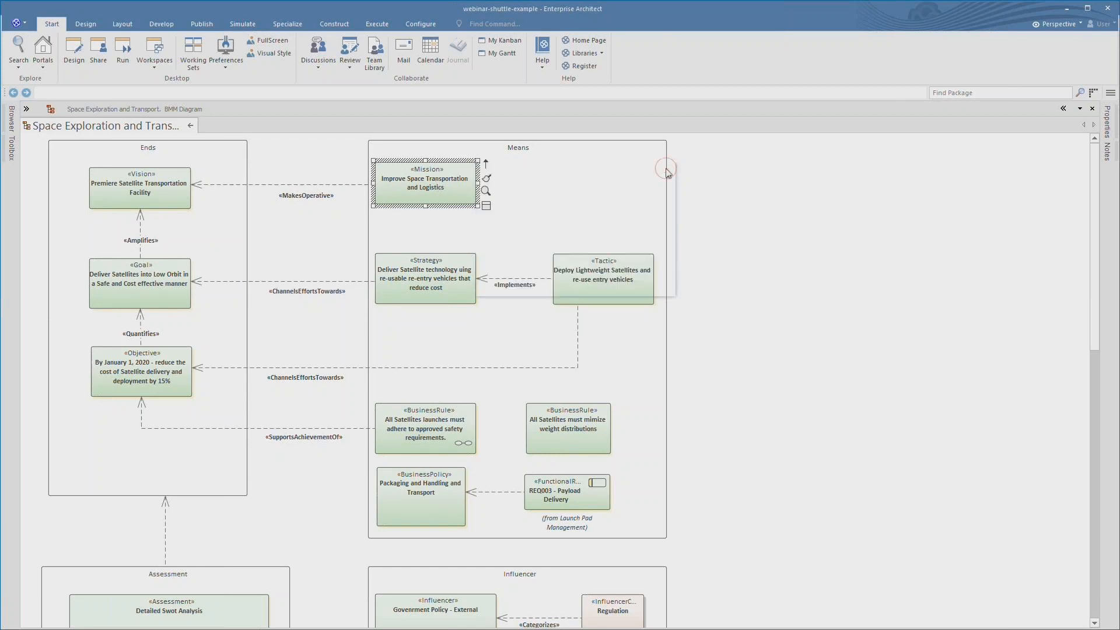
click(622, 163)
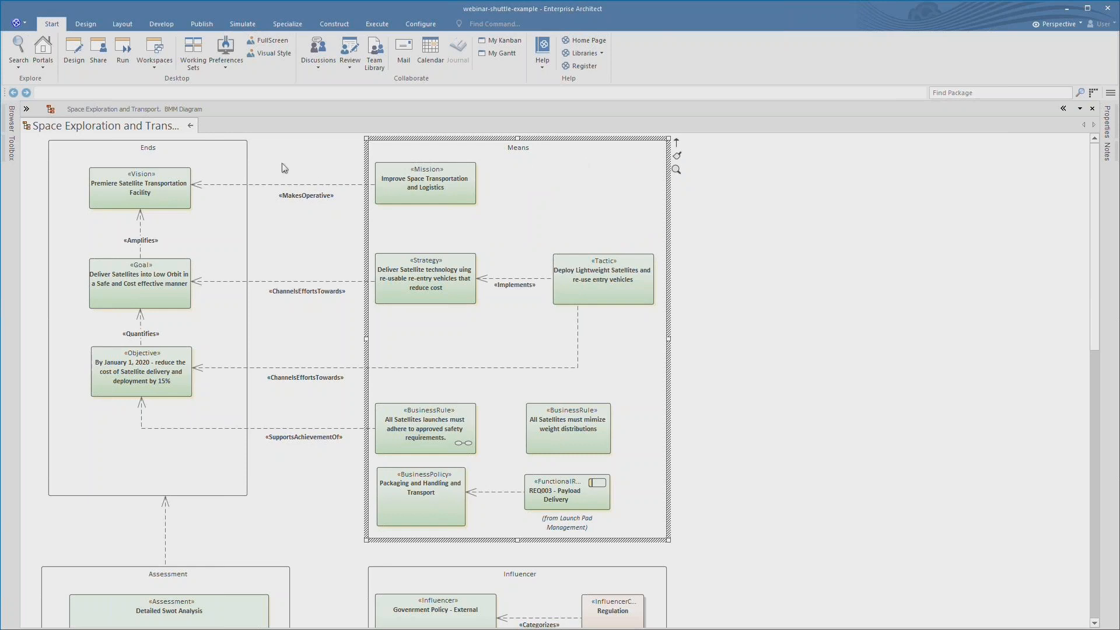
- Select the Ends group, Vision and Goal, then review the Goal's properties
click(234, 167)
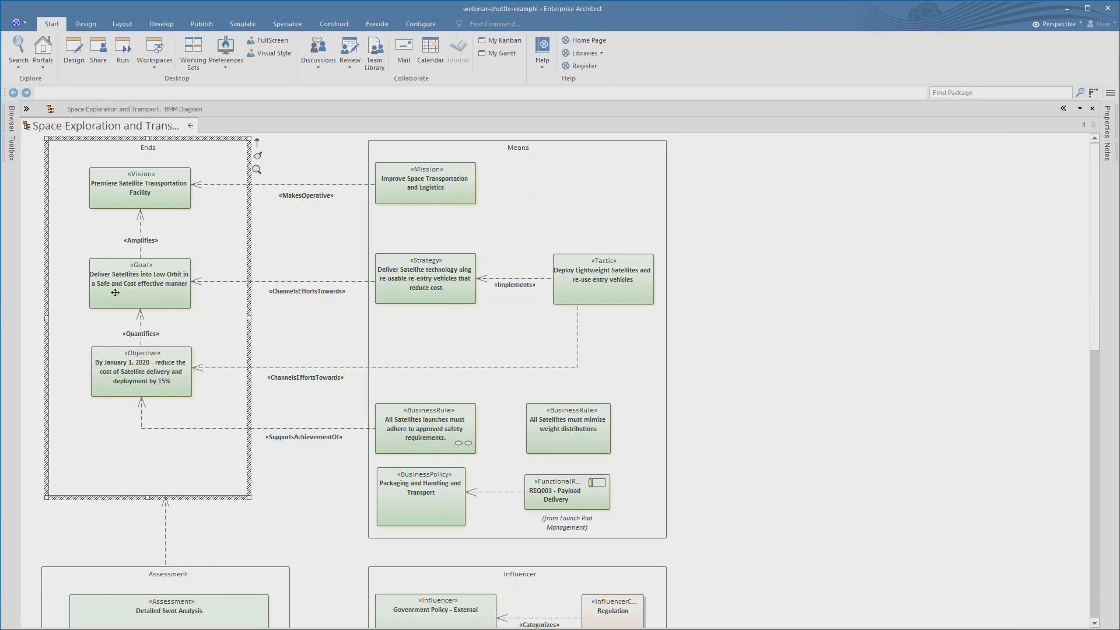
click(126, 182)
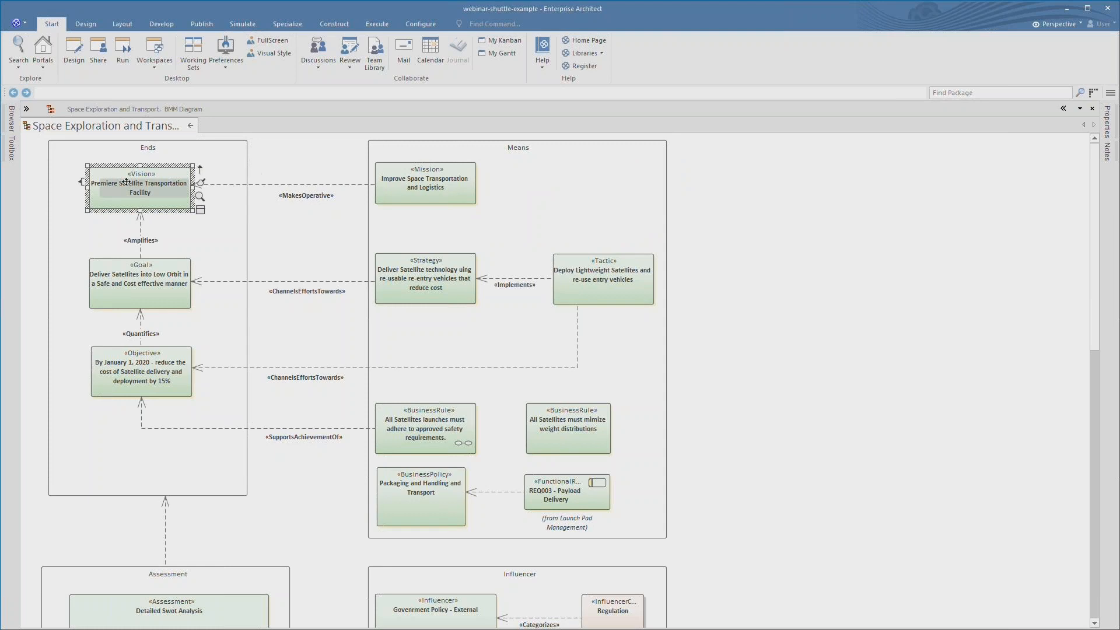
click(151, 294)
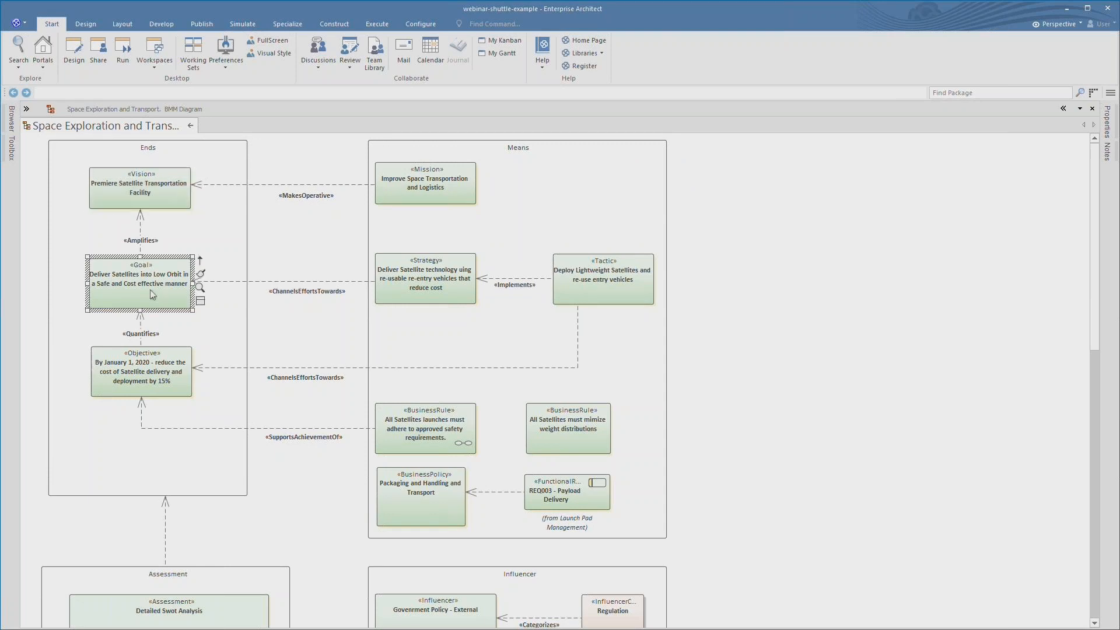
double_click(151, 294)
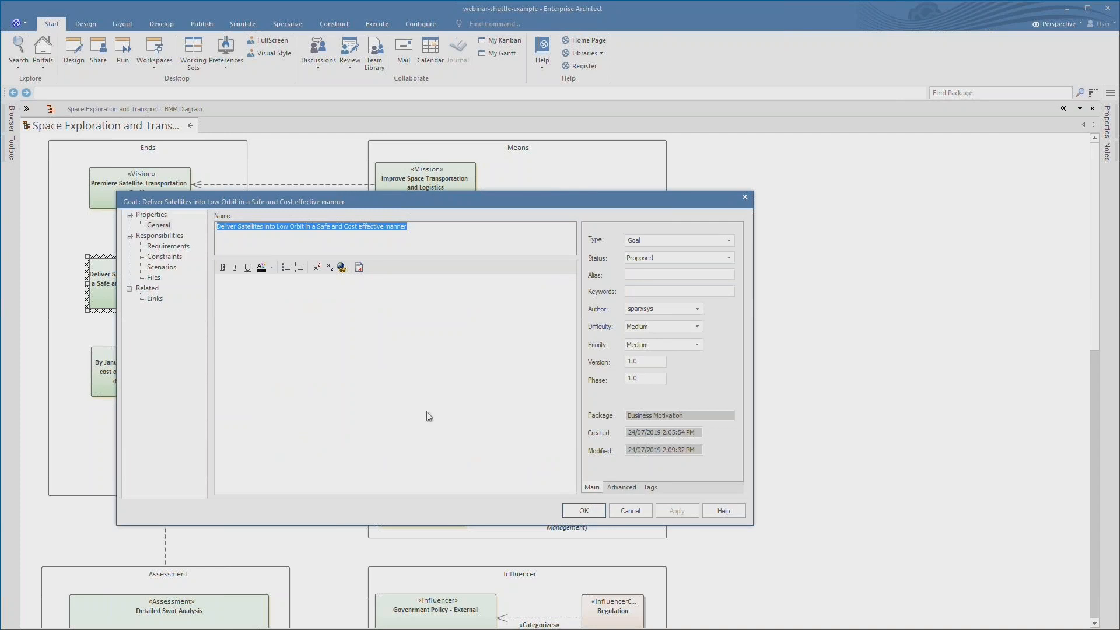
click(589, 512)
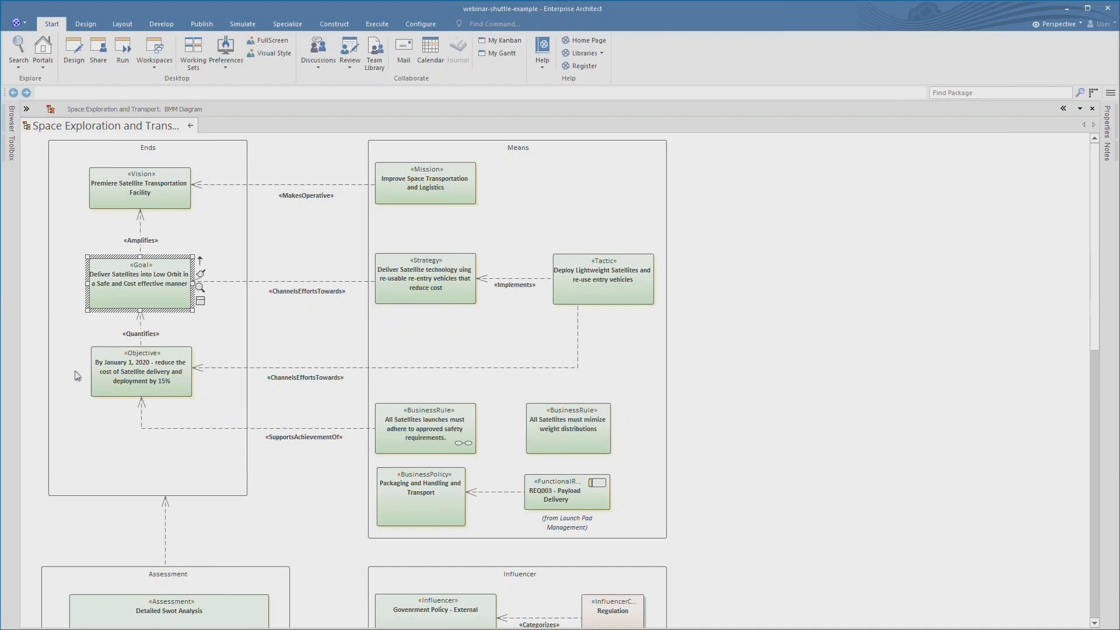
- Review the Objective and Strategy properties, closing both without changes
double_click(119, 374)
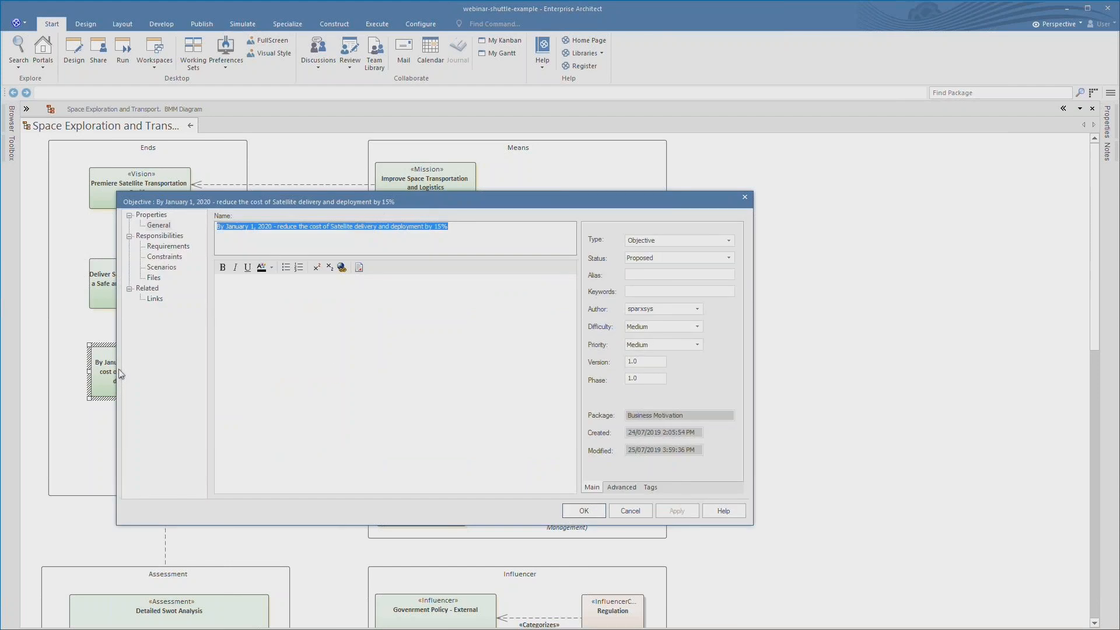
click(469, 232)
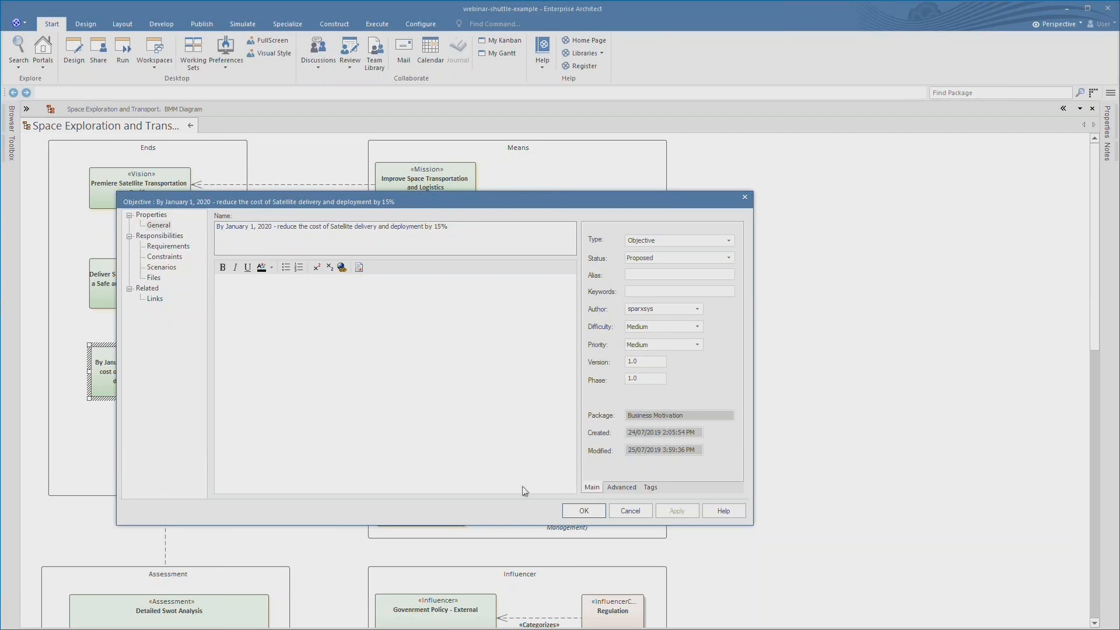
click(581, 513)
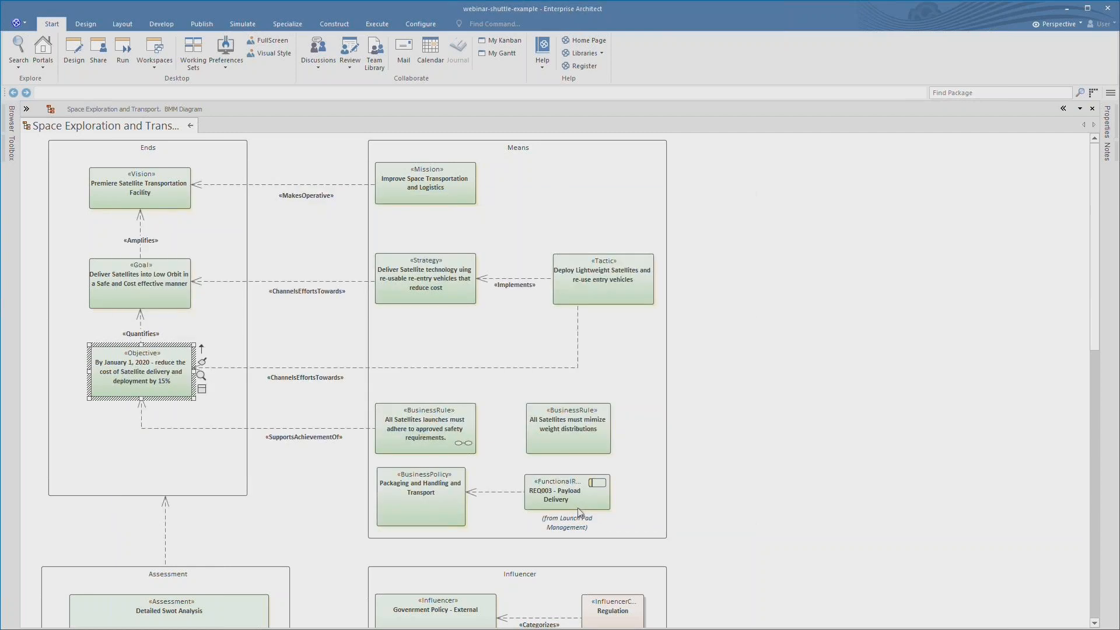
double_click(414, 286)
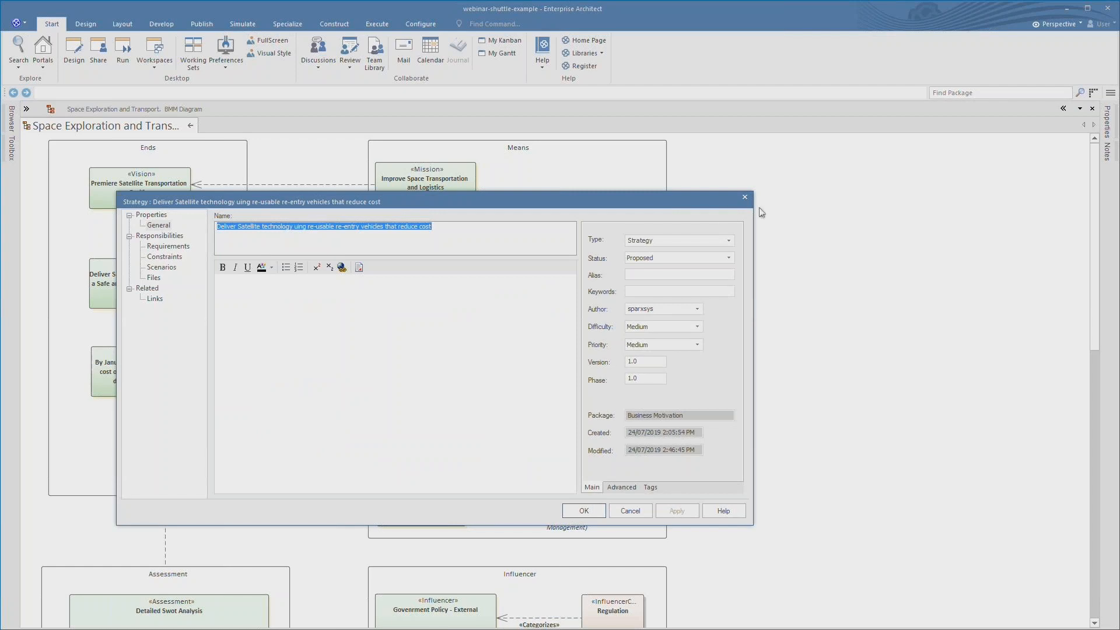
click(745, 197)
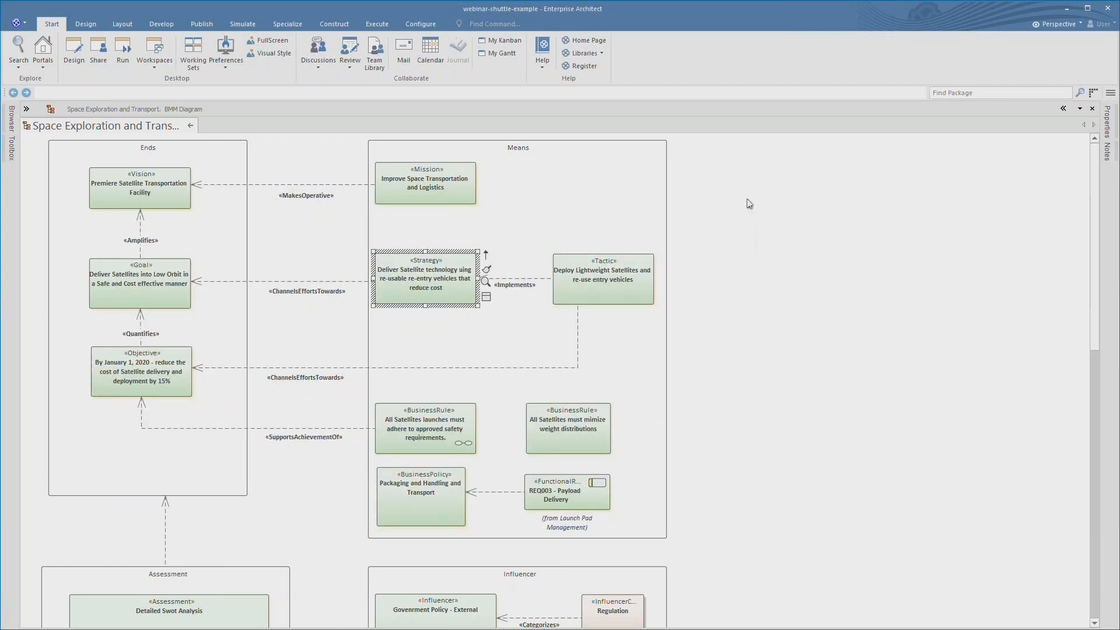
- Open the Safety Requirements Weather diagram linked from the launch-safety business rule
click(619, 283)
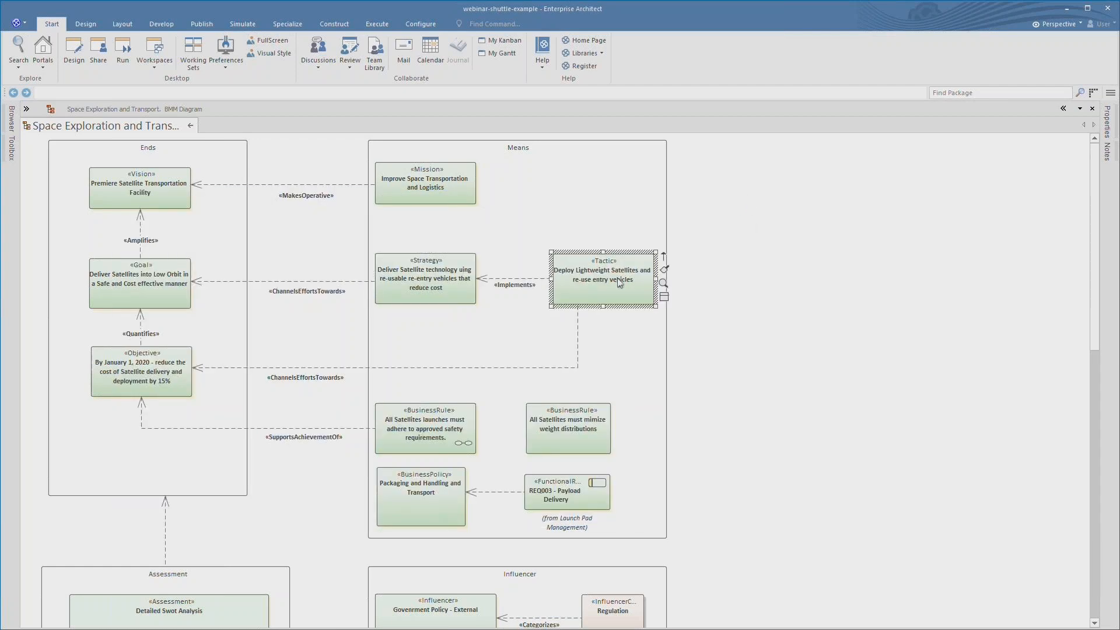
click(437, 427)
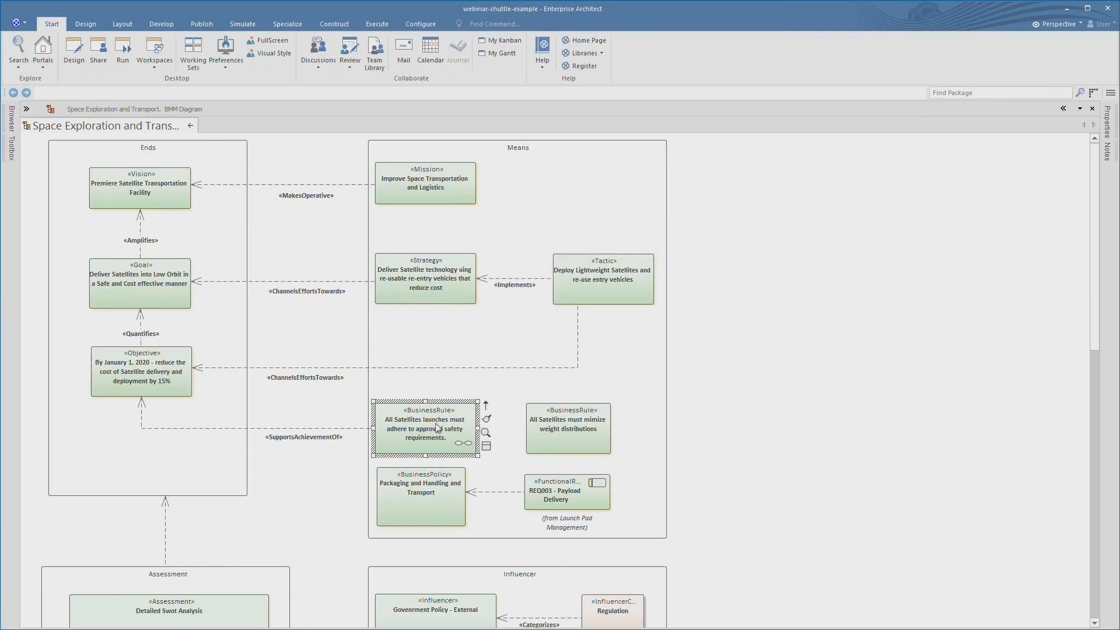
double_click(431, 423)
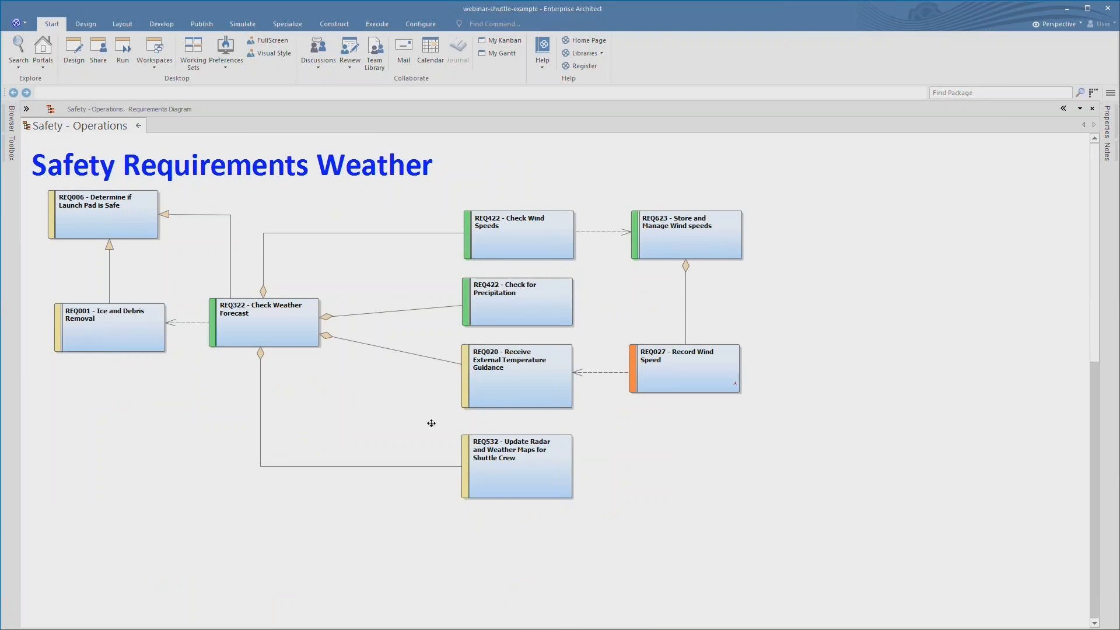
- Read the notes of REQ006 and REQ322 - Check Weather Forecast, then go back to Space Exploration and Transport
click(138, 226)
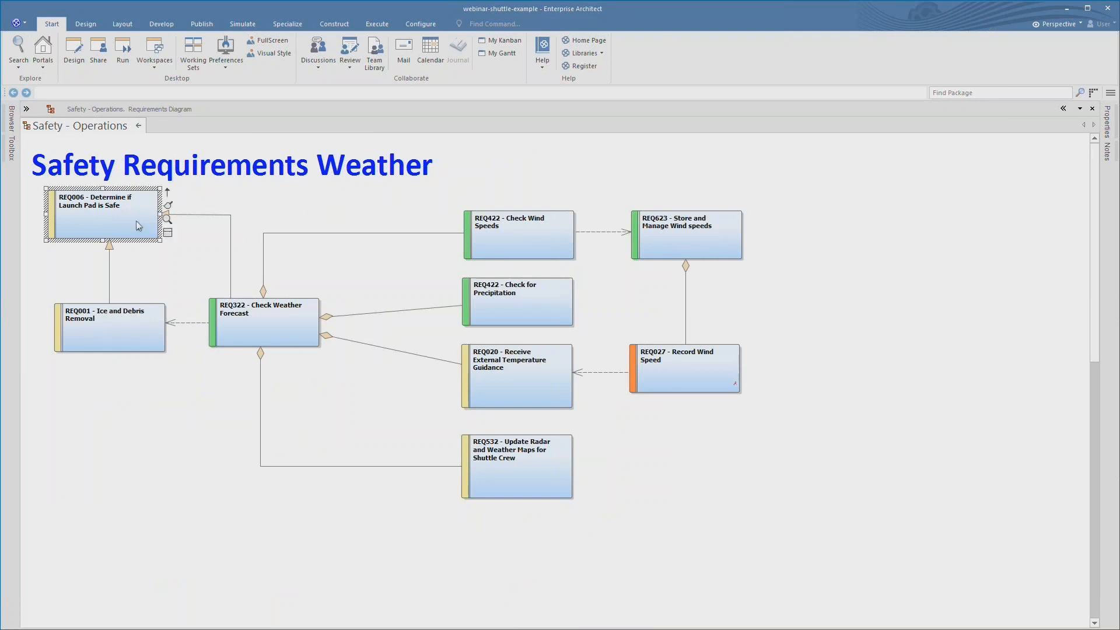
key(ctrl+space)
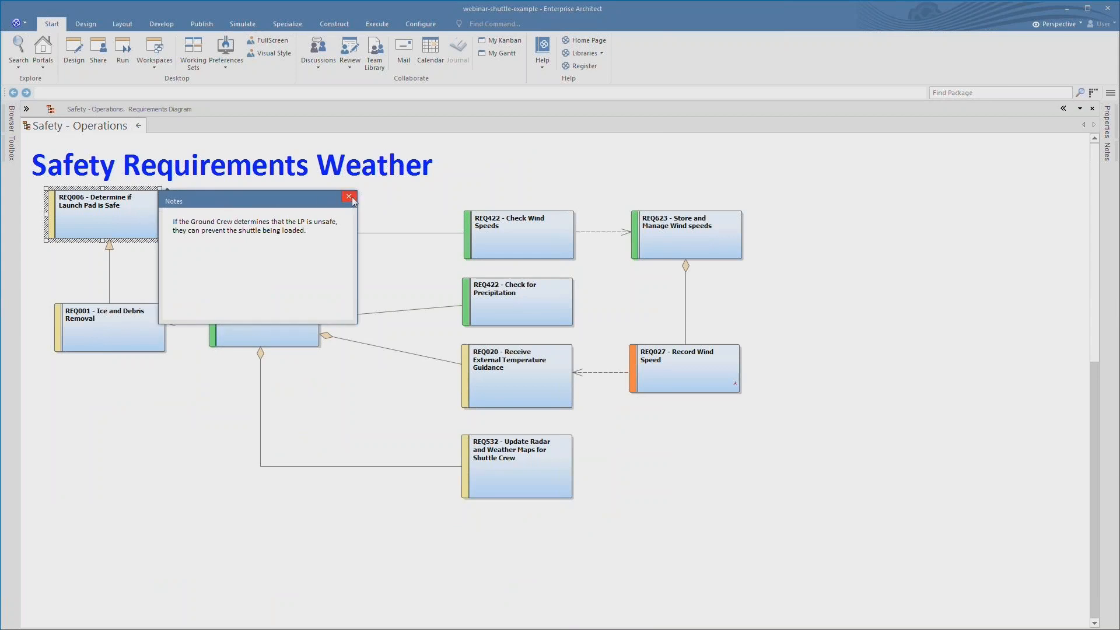
click(353, 200)
click(281, 318)
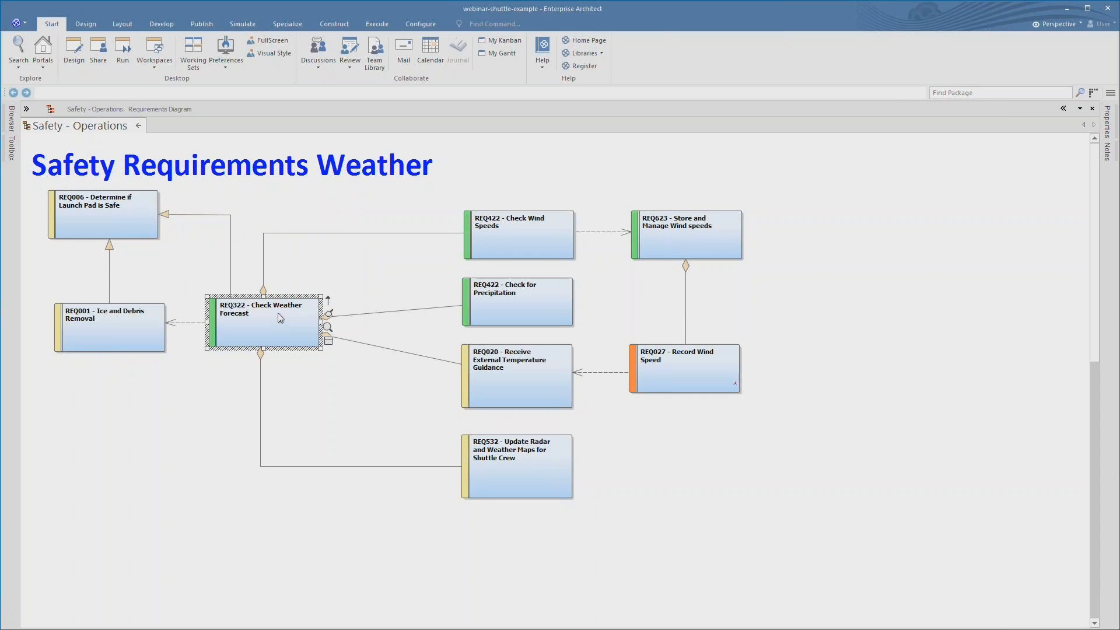
key(ctrl+space)
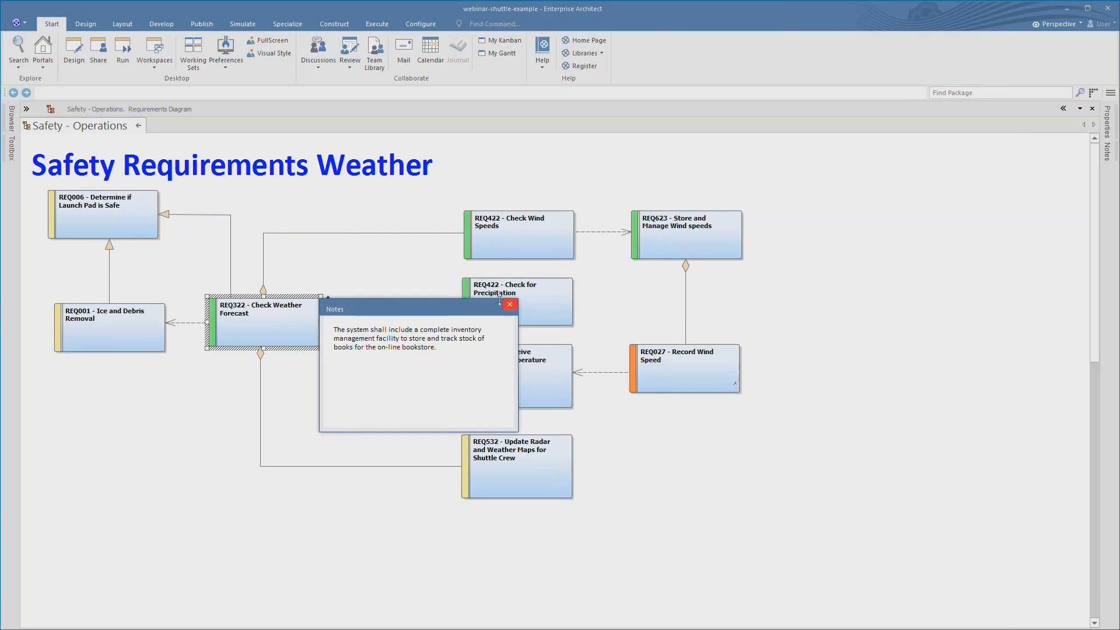
click(510, 304)
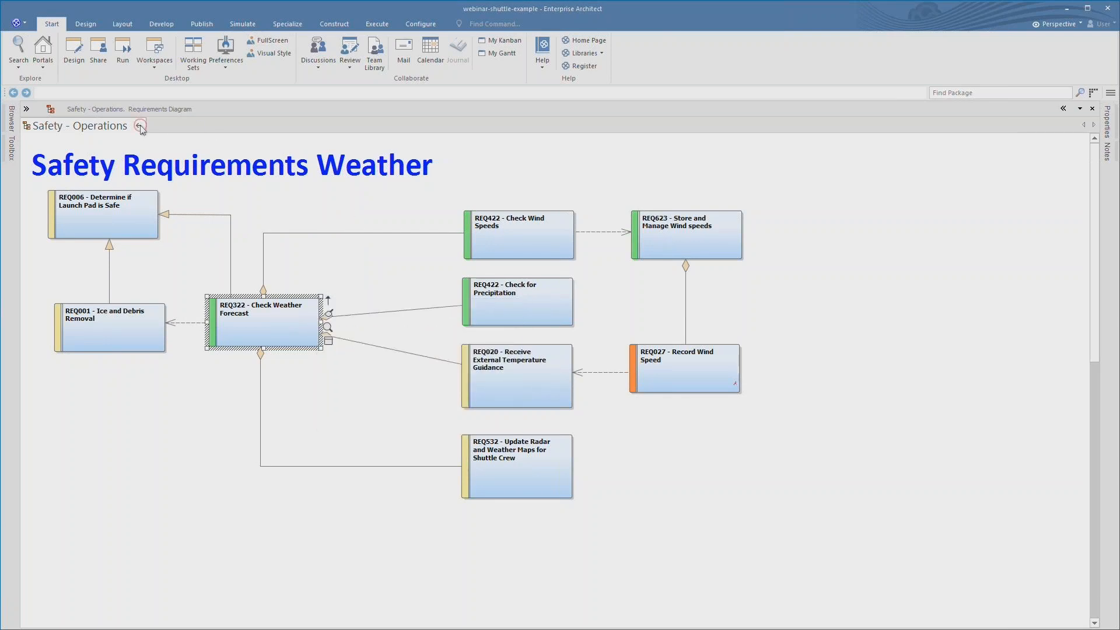
click(139, 127)
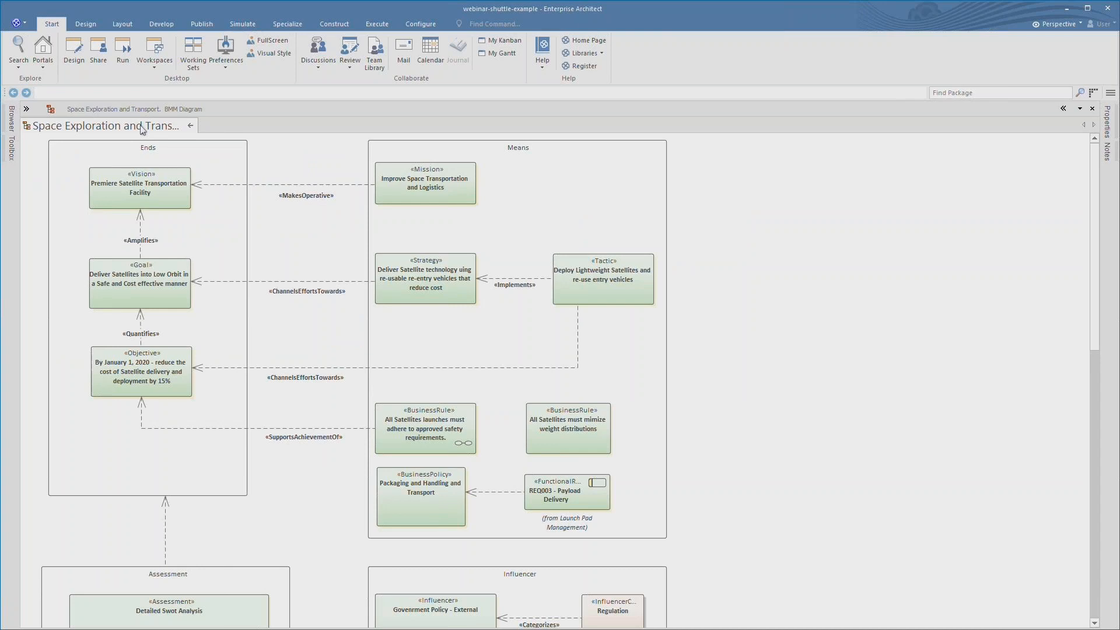
- Review the notes of the Packaging and Handling and Transport policy and close it with OK
click(420, 496)
double_click(398, 504)
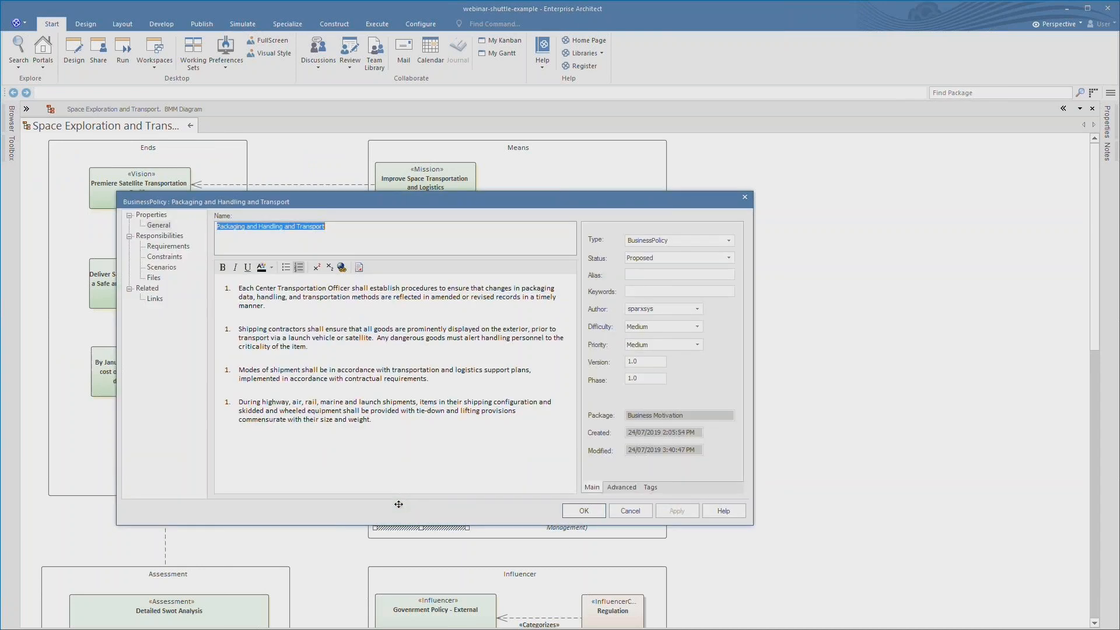
click(282, 411)
drag(519, 411, 280, 410)
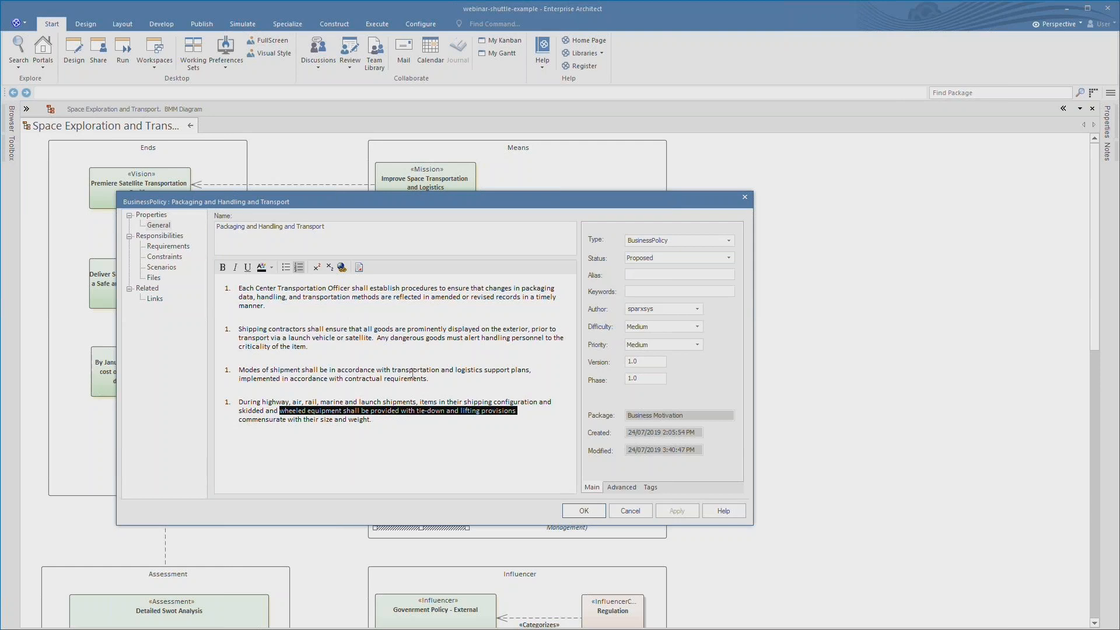
drag(392, 370, 531, 370)
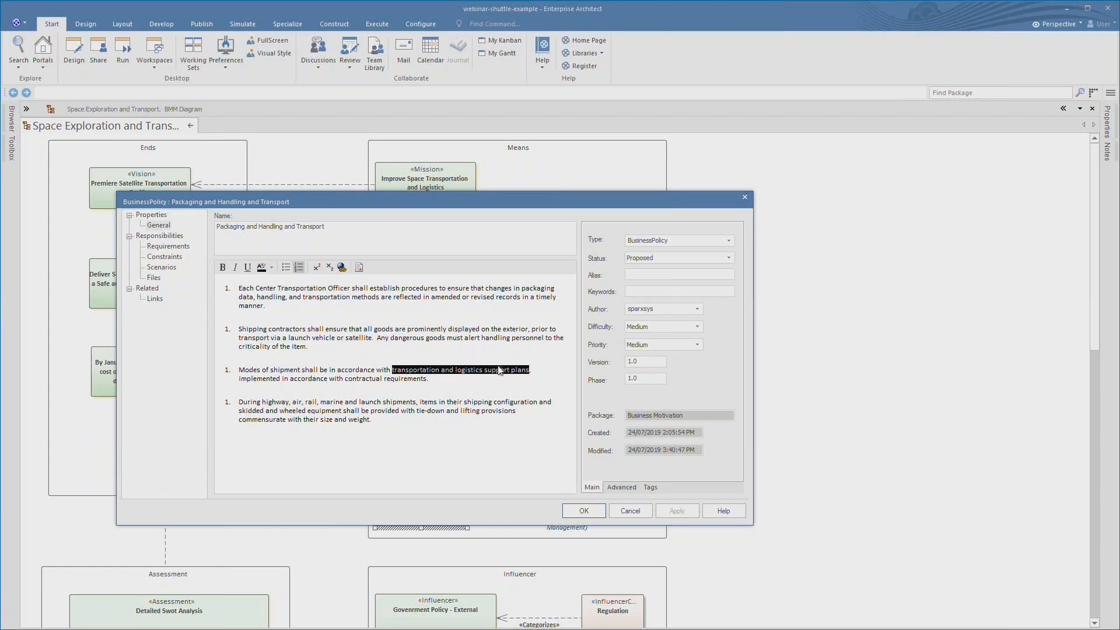
click(365, 345)
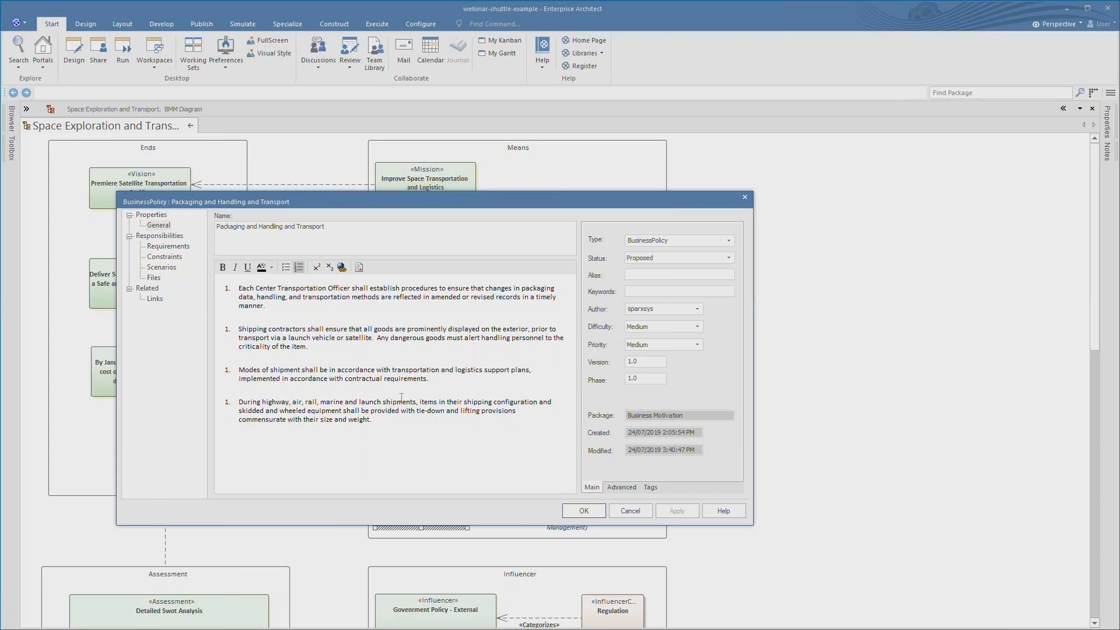
click(583, 511)
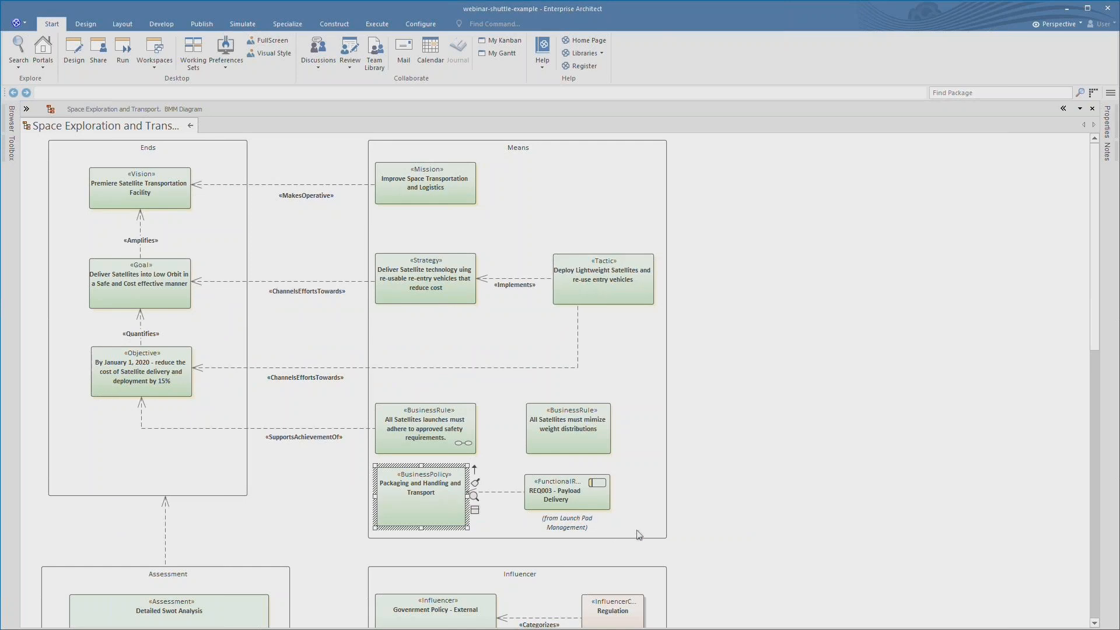
- Correct the weight distributions rule name from 'mimize' to 'minimize'
click(548, 437)
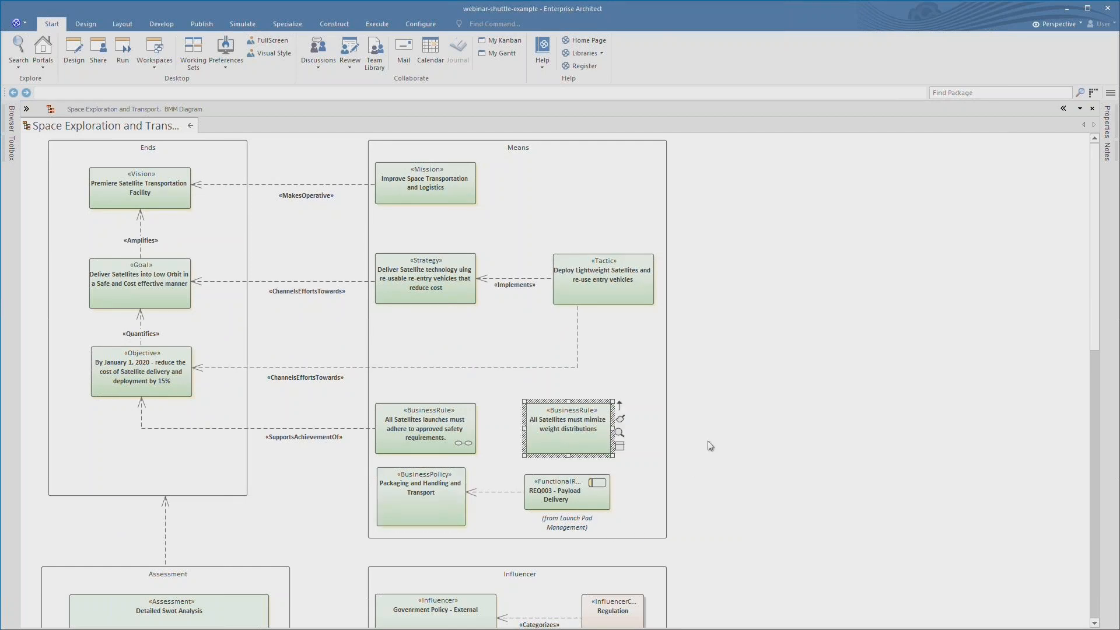
double_click(594, 420)
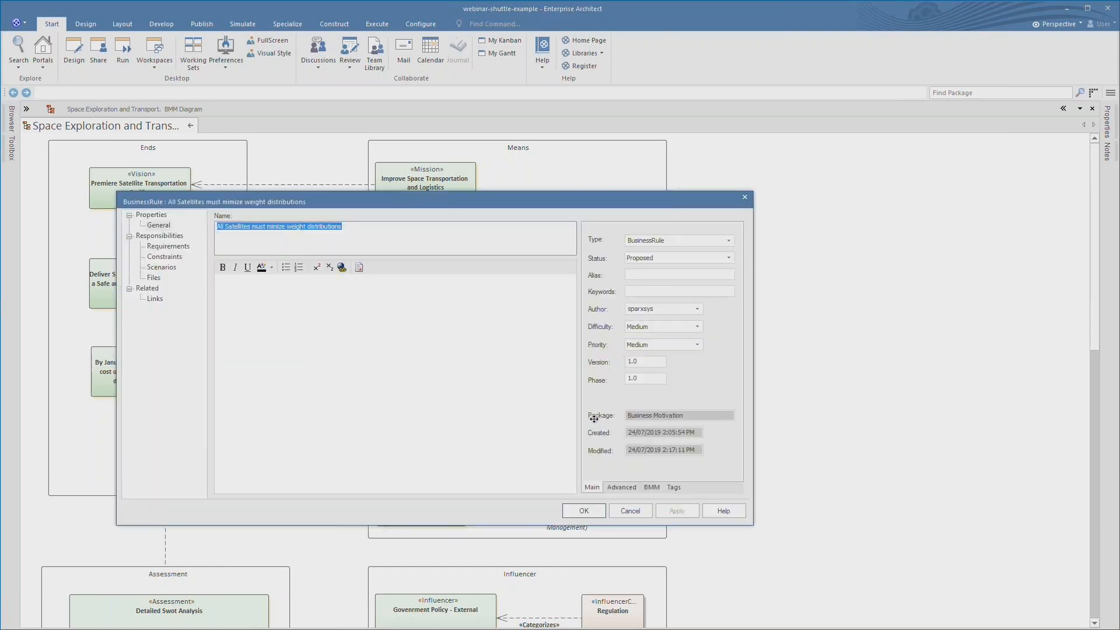
click(271, 229)
text(ni)
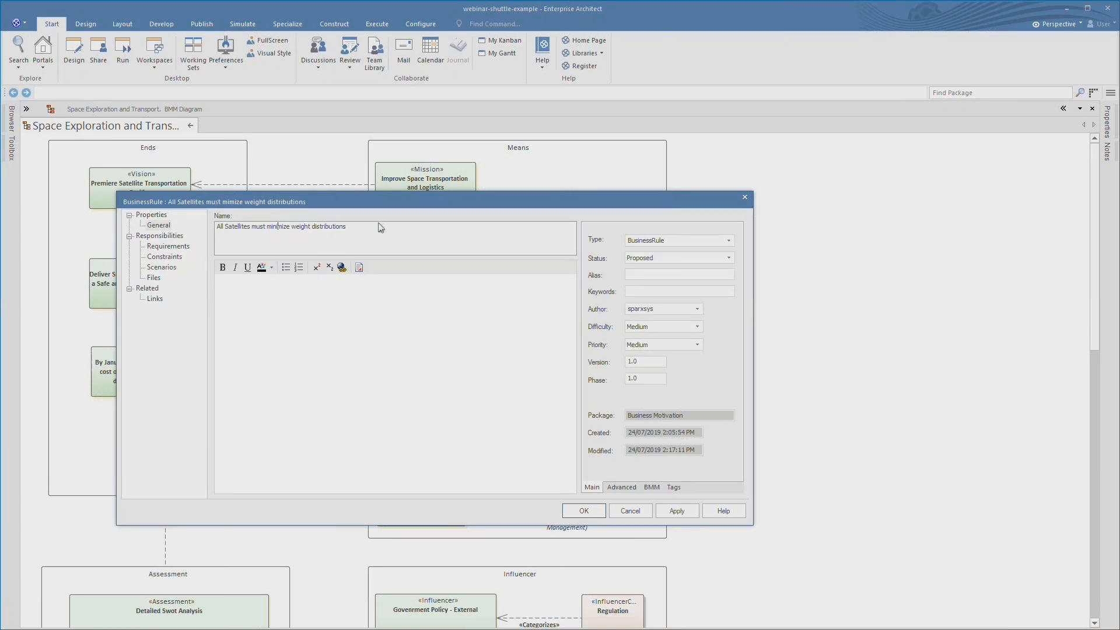
click(584, 511)
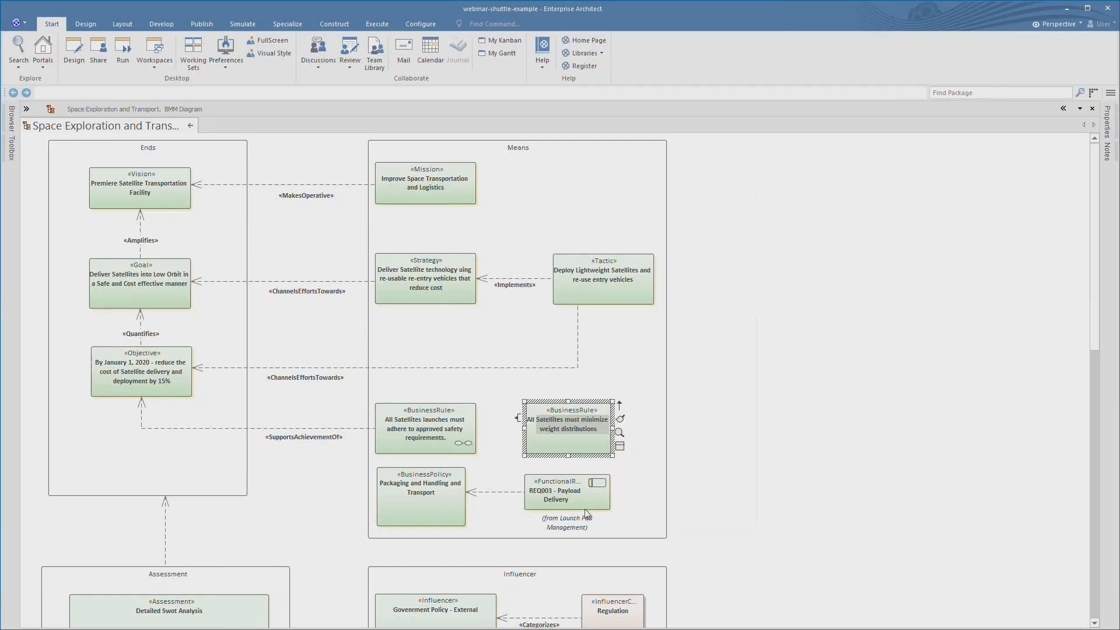
- Select the Assessment package and its Launch Failure and Explosion impacts
click(787, 424)
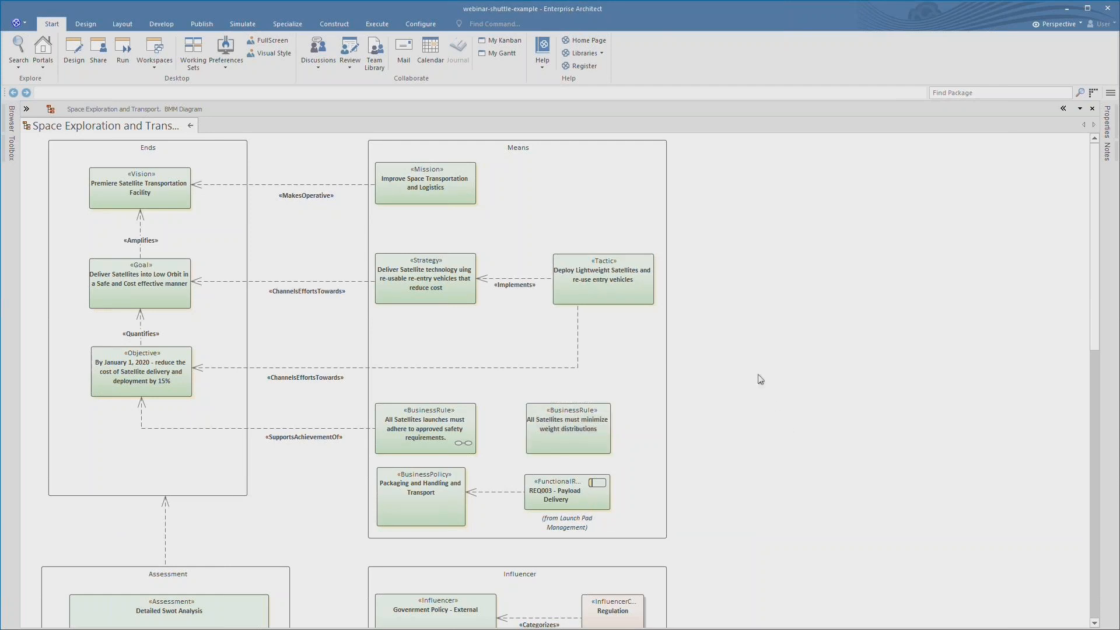
scroll(761, 379, down, 10)
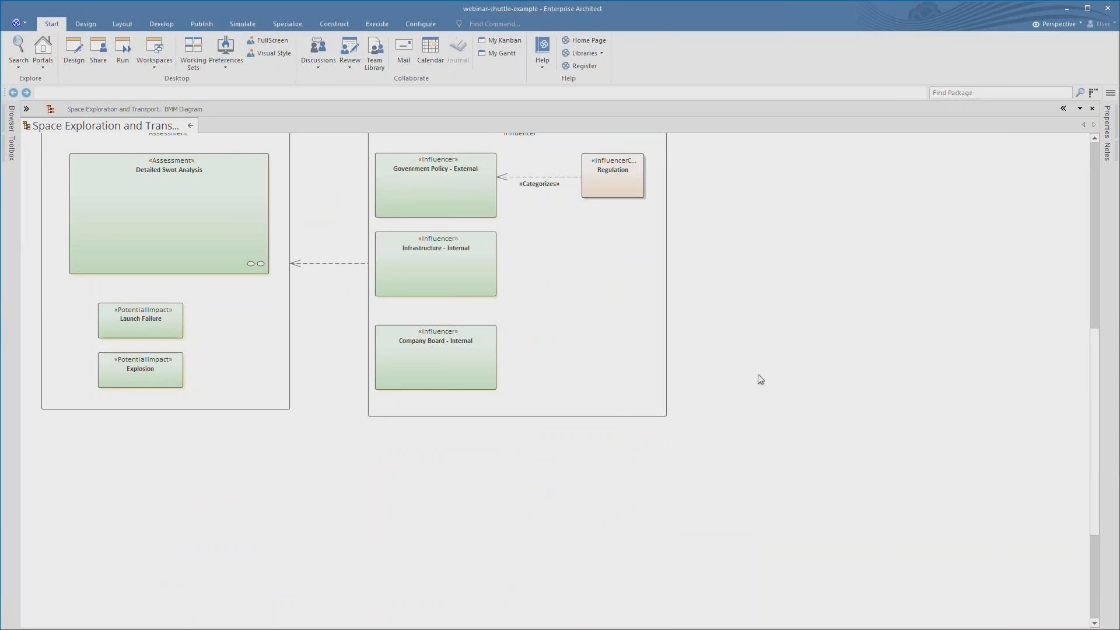
scroll(760, 379, up, 3)
click(236, 507)
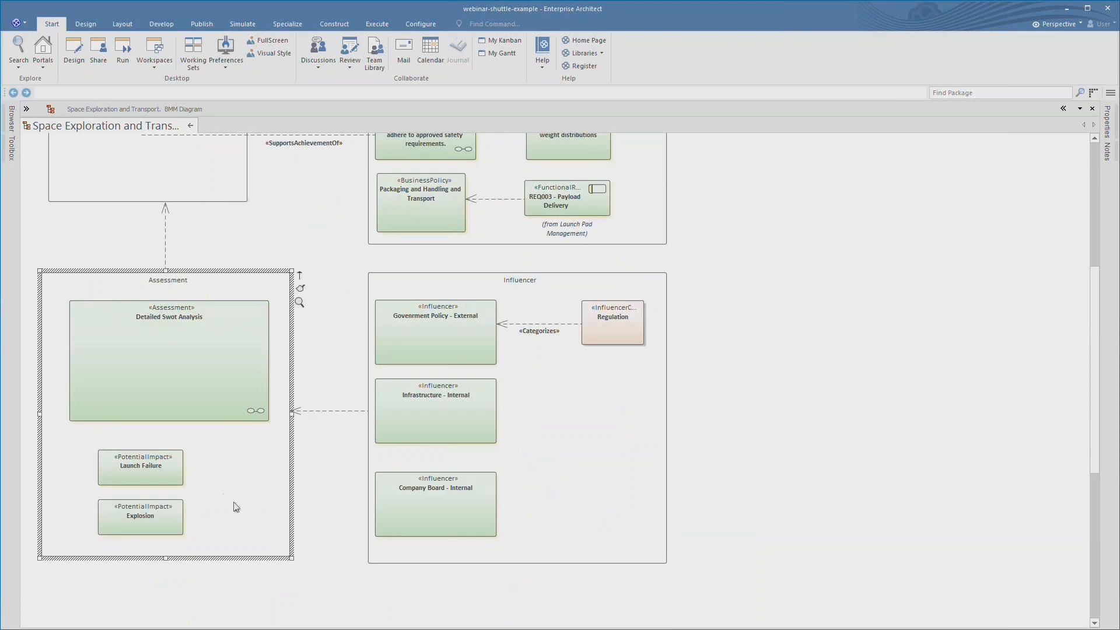
click(115, 468)
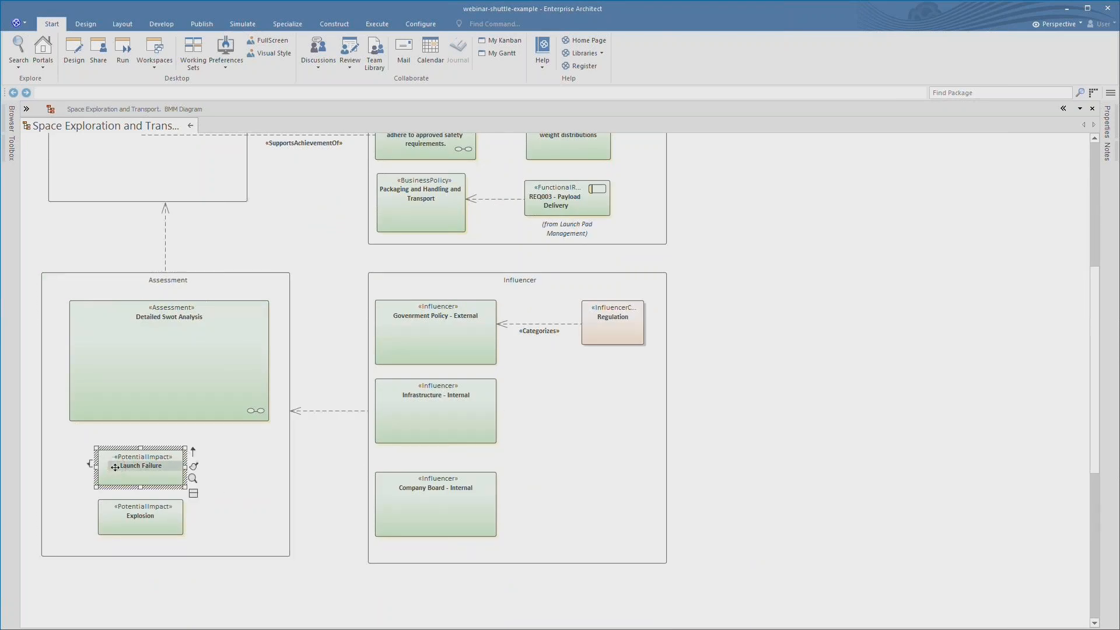
click(124, 520)
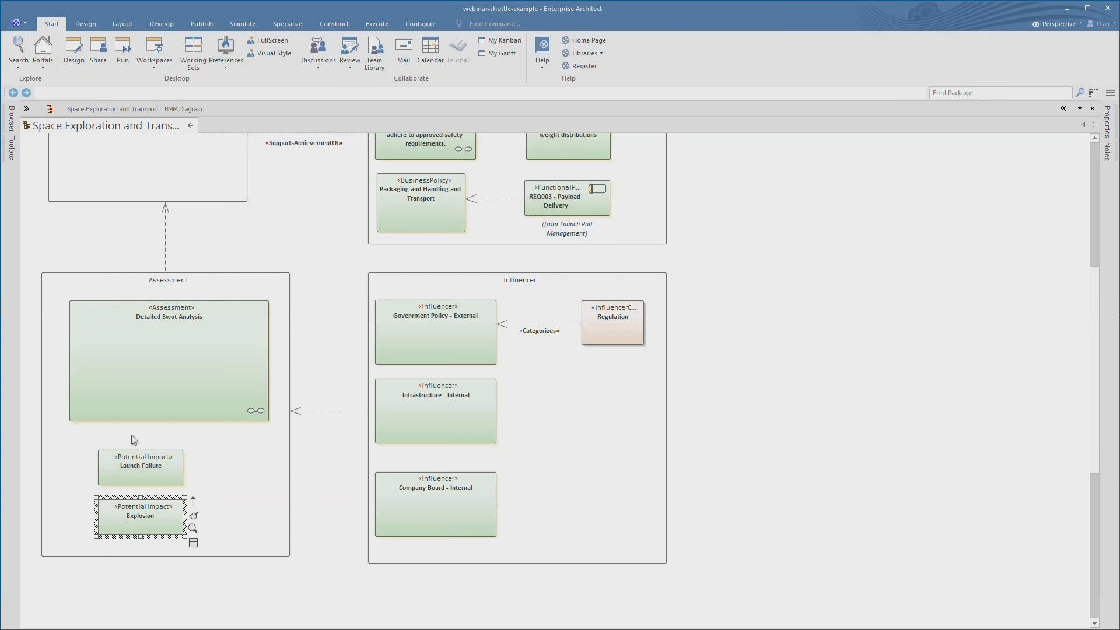
click(159, 365)
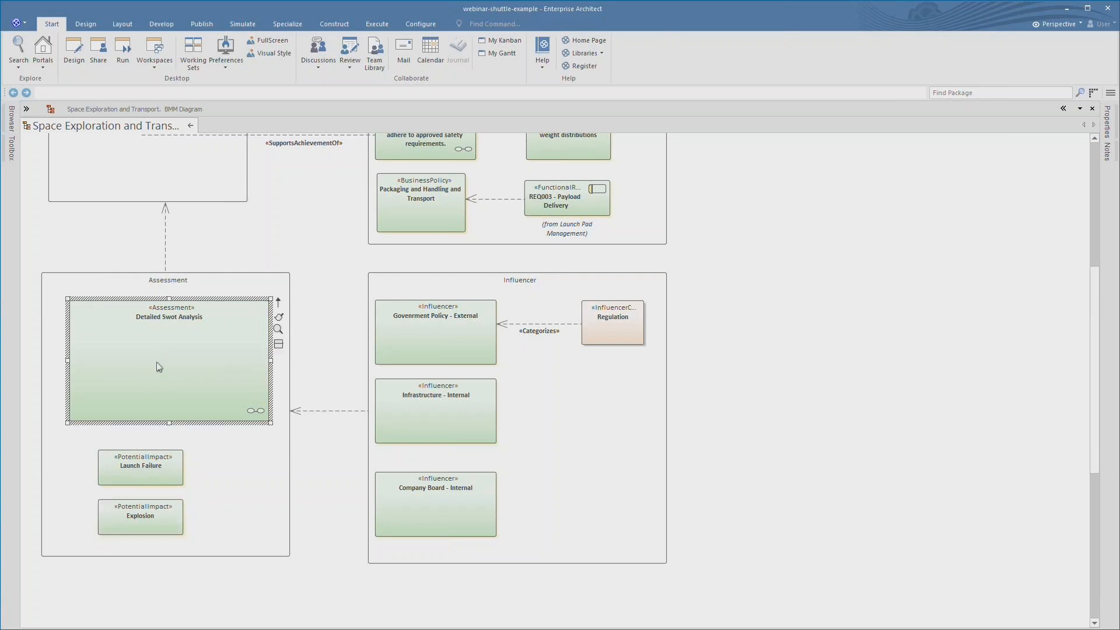
double_click(156, 361)
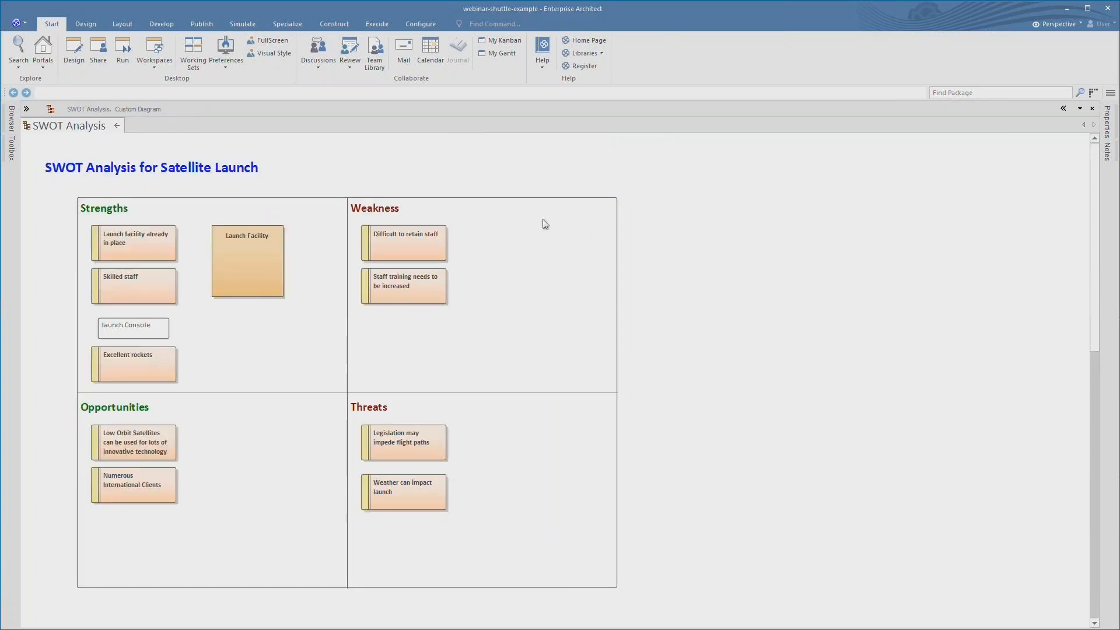
click(256, 333)
click(518, 453)
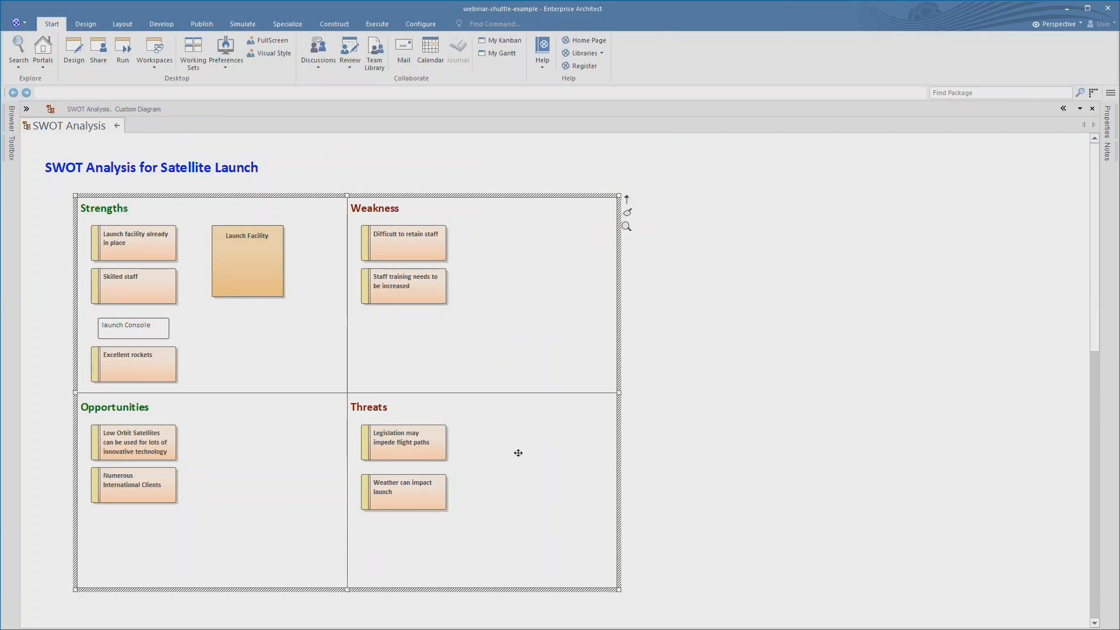
click(116, 126)
scroll(888, 342, down, 3)
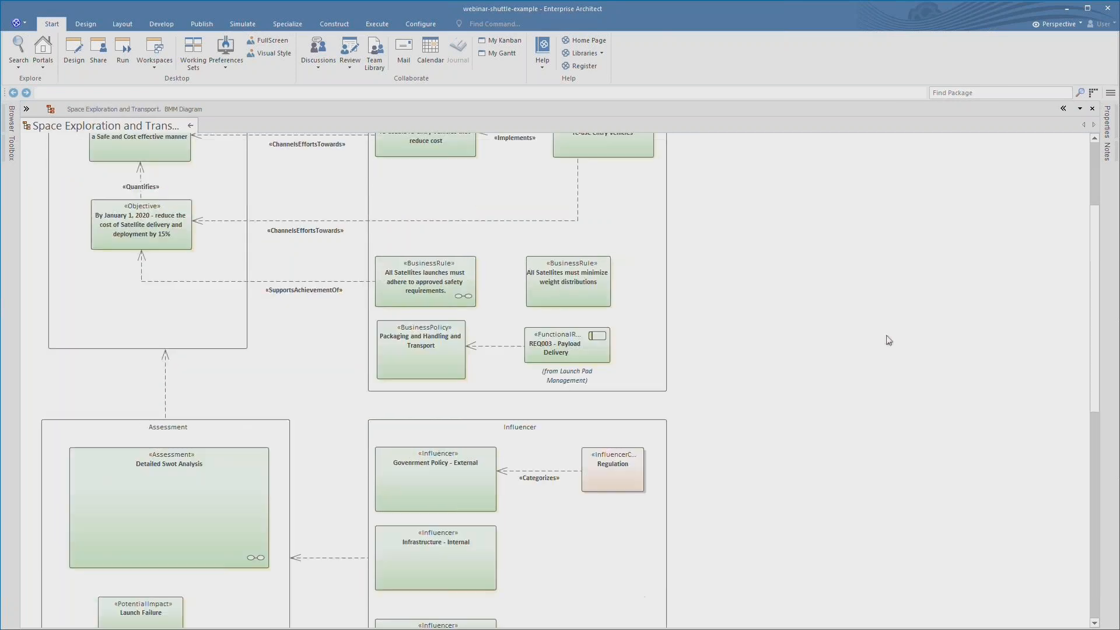
scroll(888, 342, down, 3)
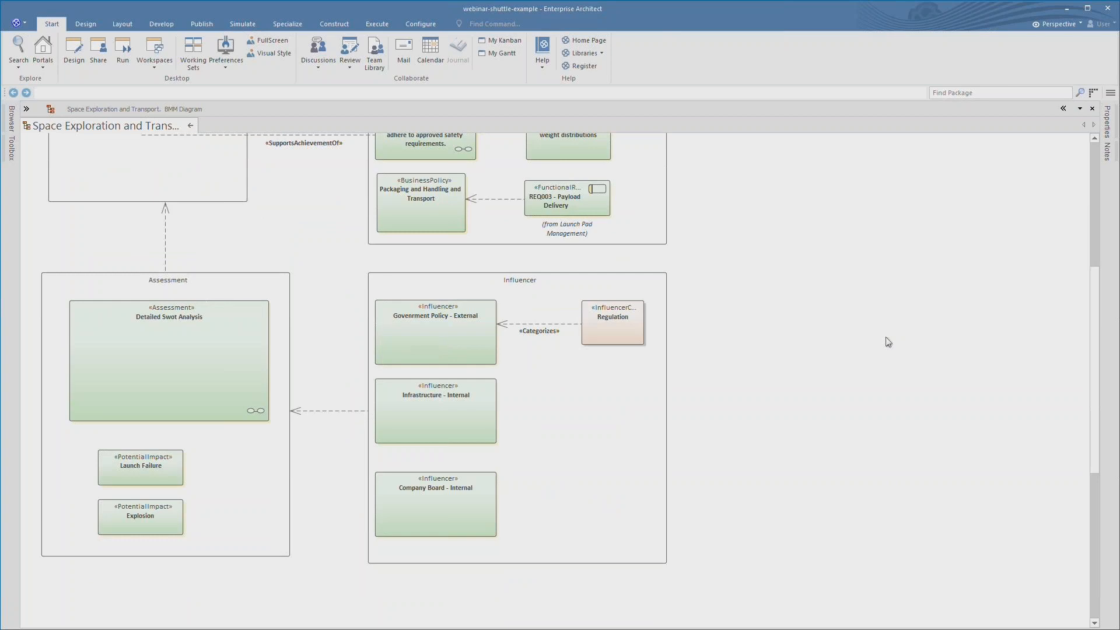
click(437, 324)
click(428, 397)
click(430, 501)
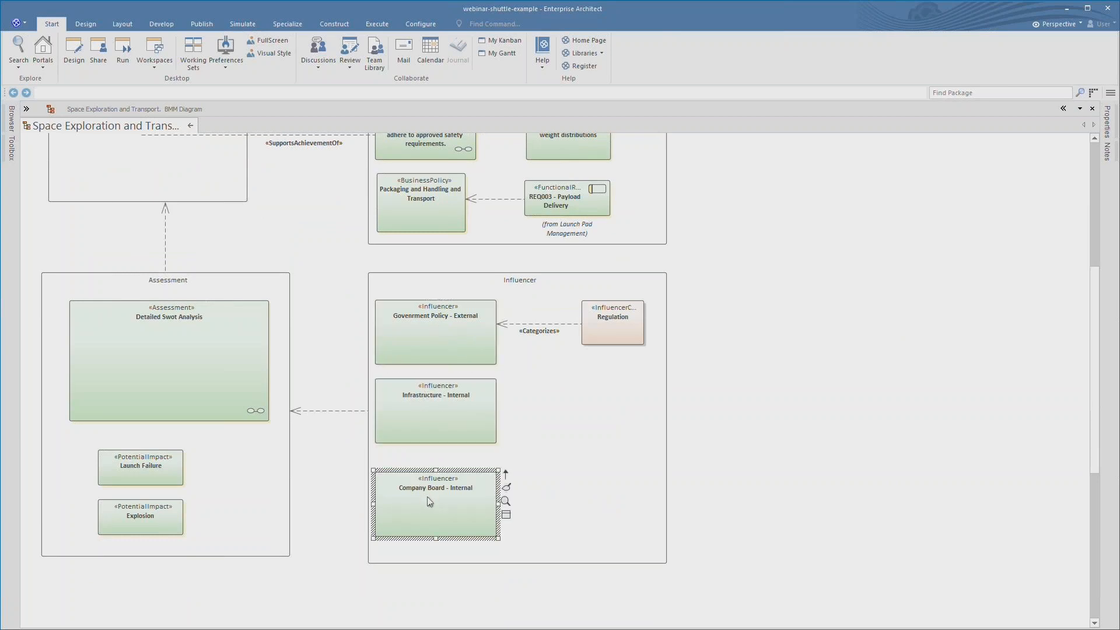
click(618, 323)
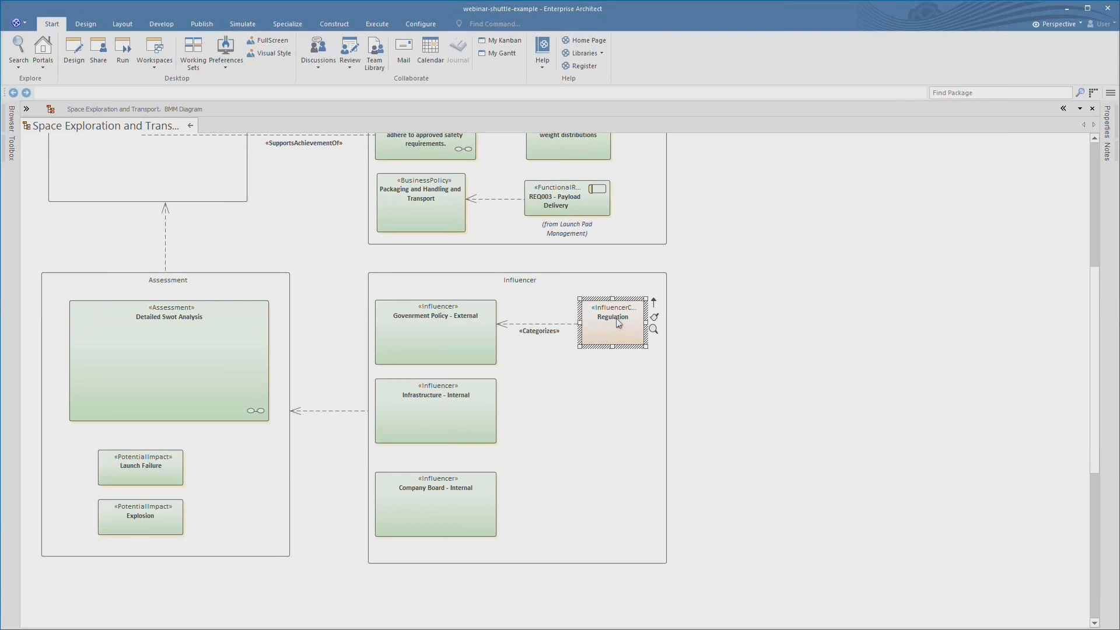
- Create a Project Checklist linked document for Regulation and close the document
right_click(618, 324)
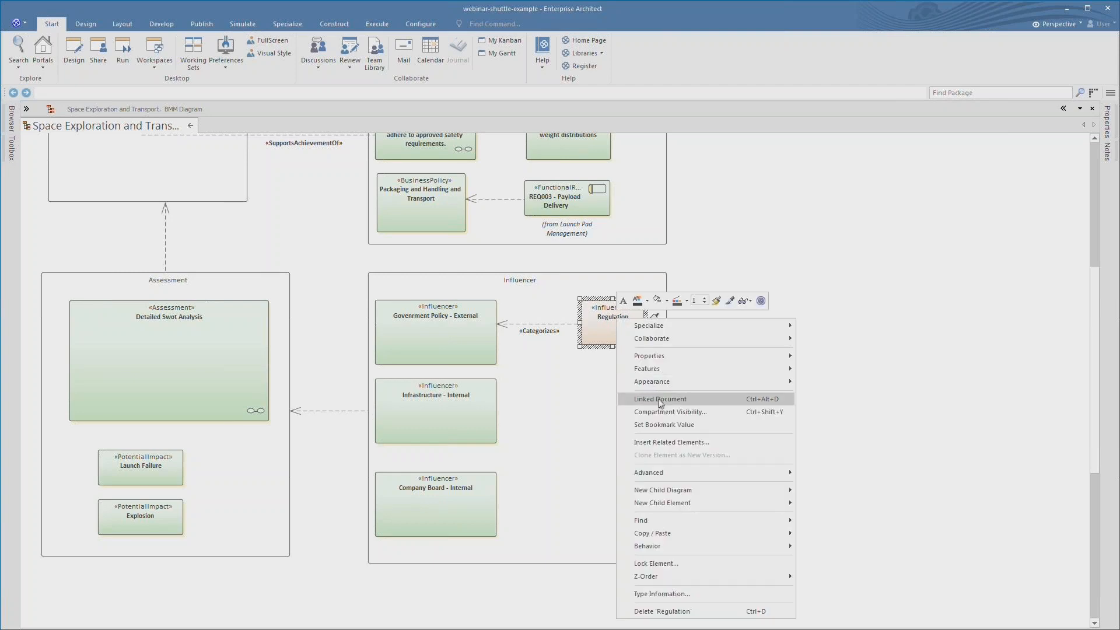
click(627, 399)
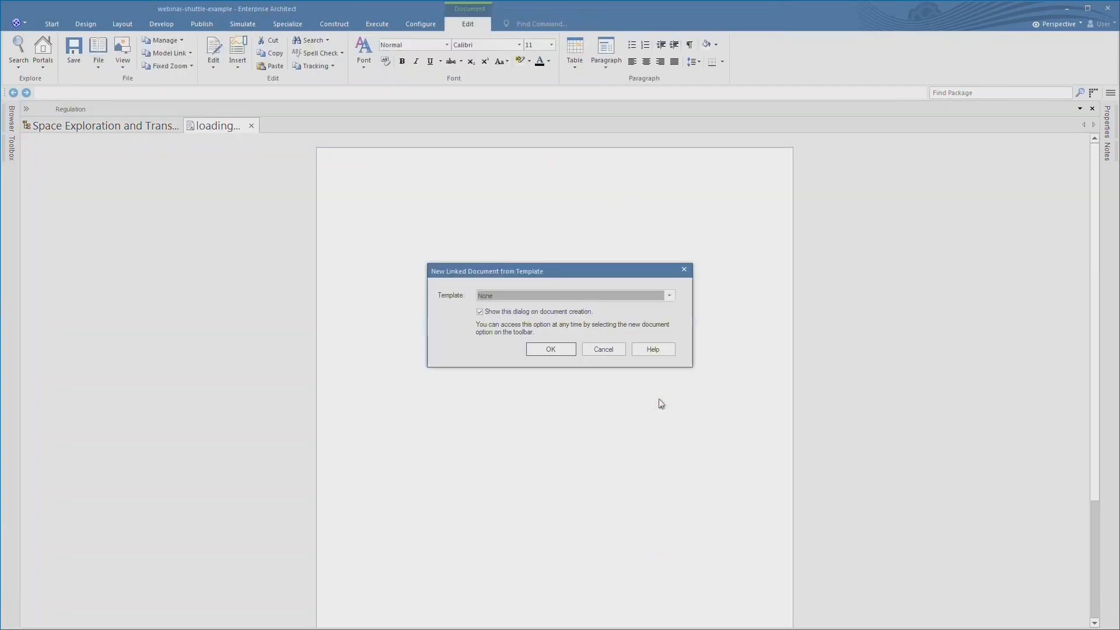
click(669, 296)
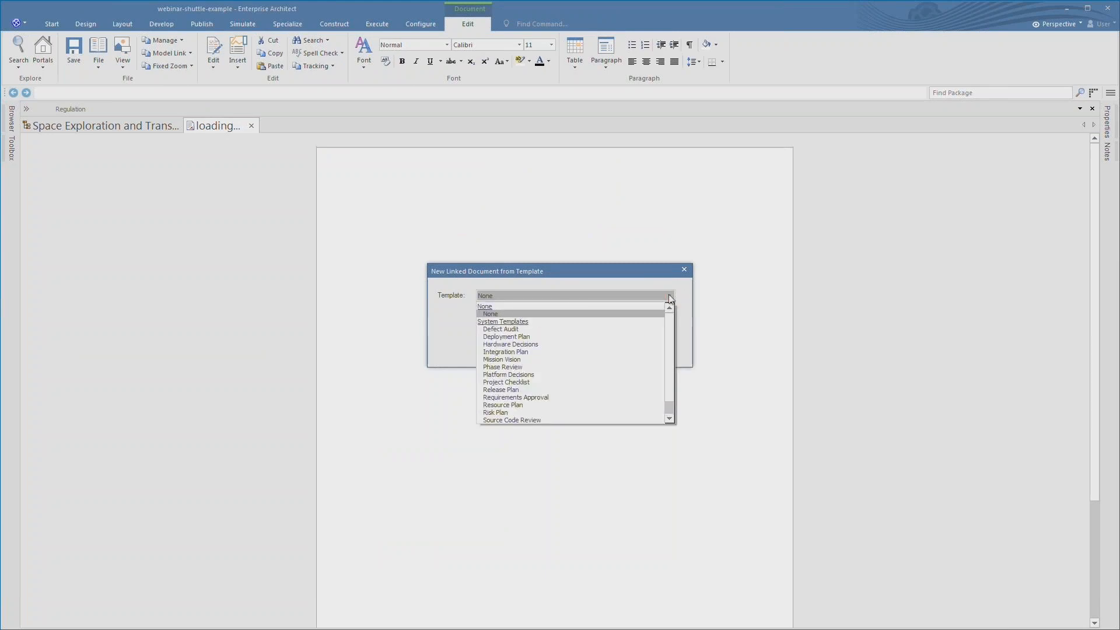
click(528, 382)
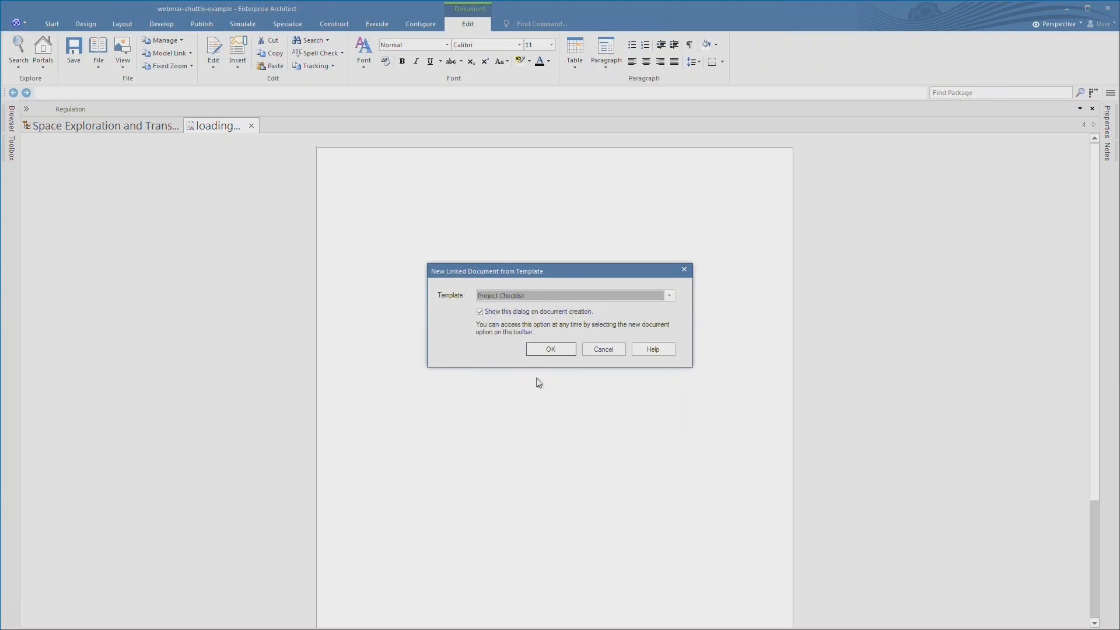
click(551, 350)
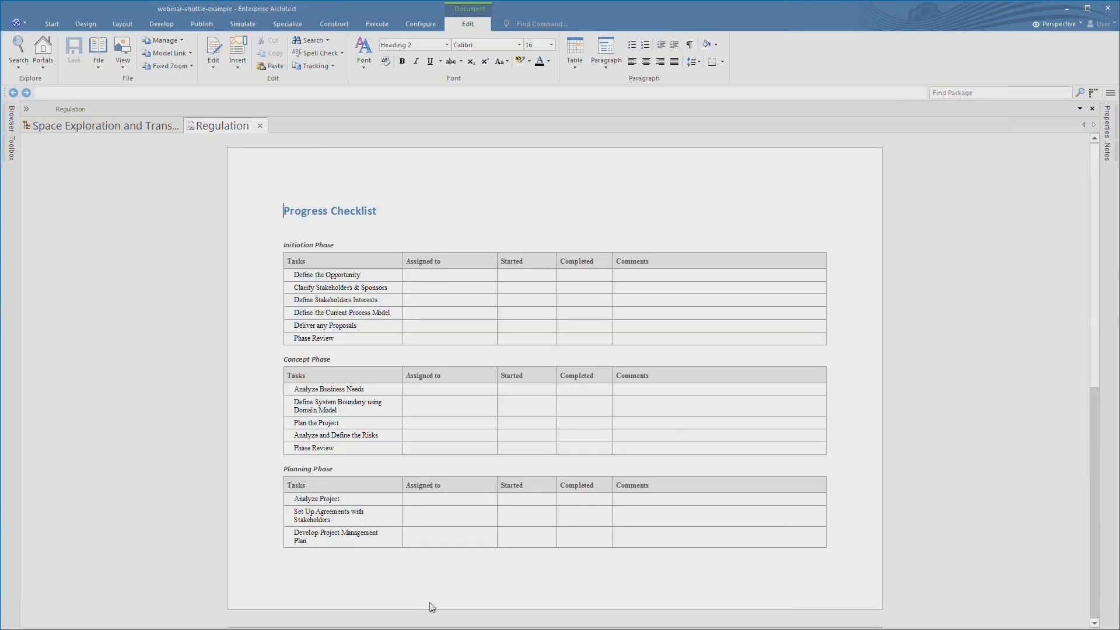
click(260, 126)
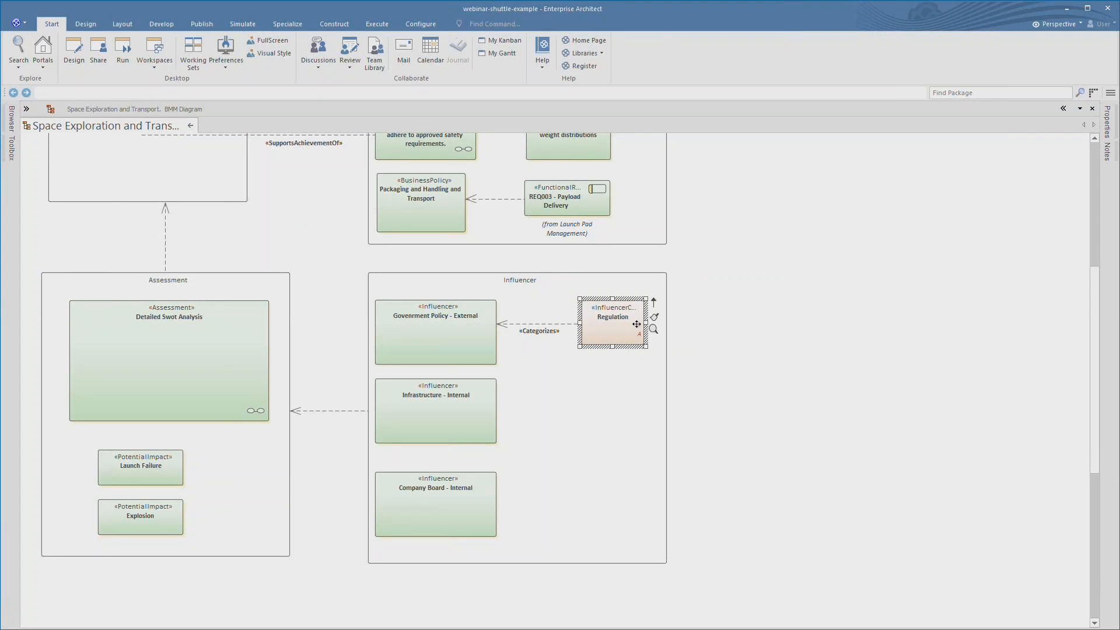
- Return to Webinar Overview and open the MARTE Chronometric Clocks diagram
scroll(846, 348, up, 5)
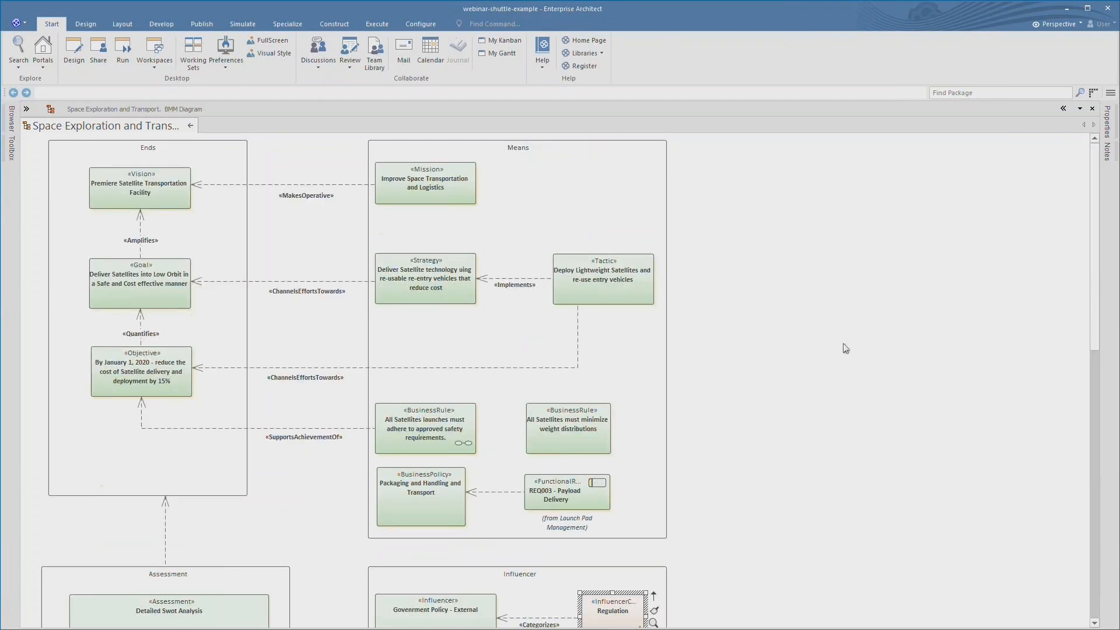
click(190, 125)
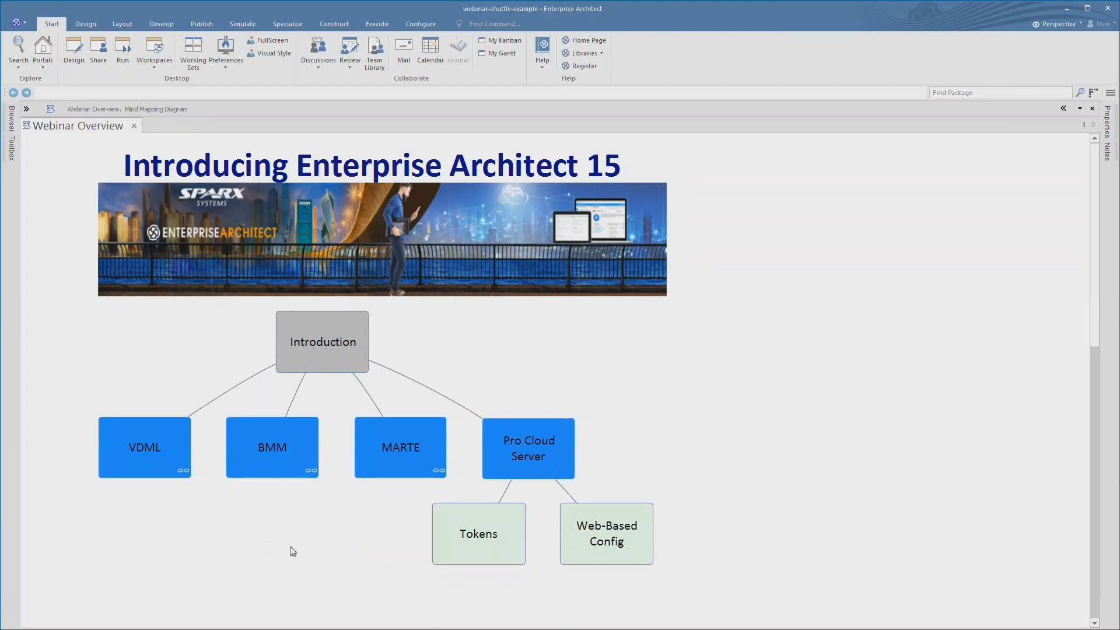
double_click(407, 459)
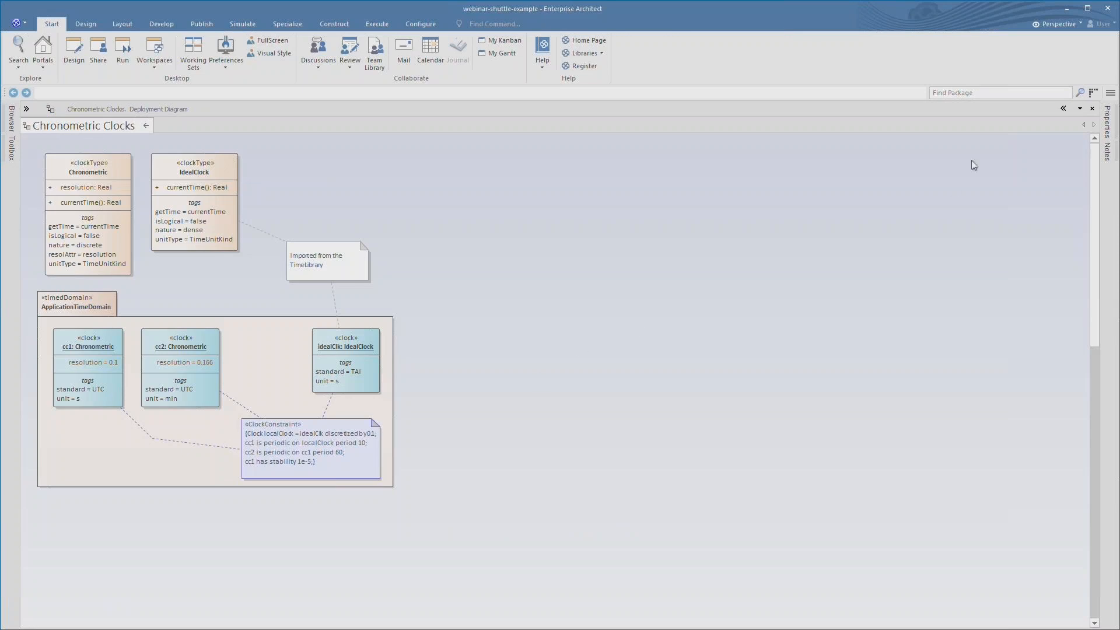
- Inspect the Chronometric and IdealClock clock types' stereotype, isLogical and nature properties
click(1107, 120)
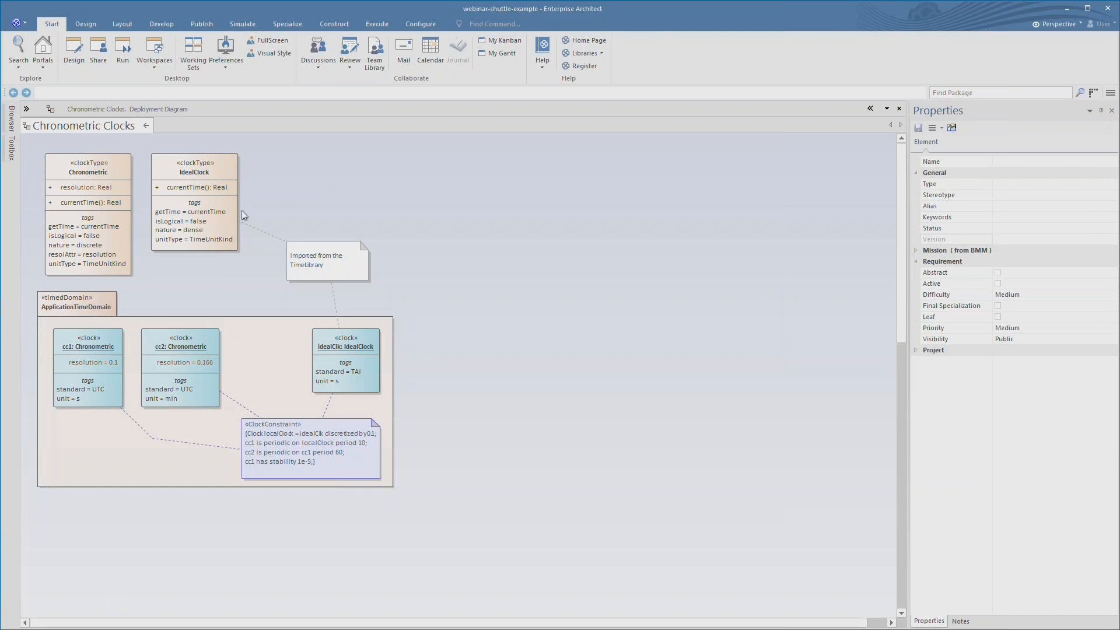
click(90, 209)
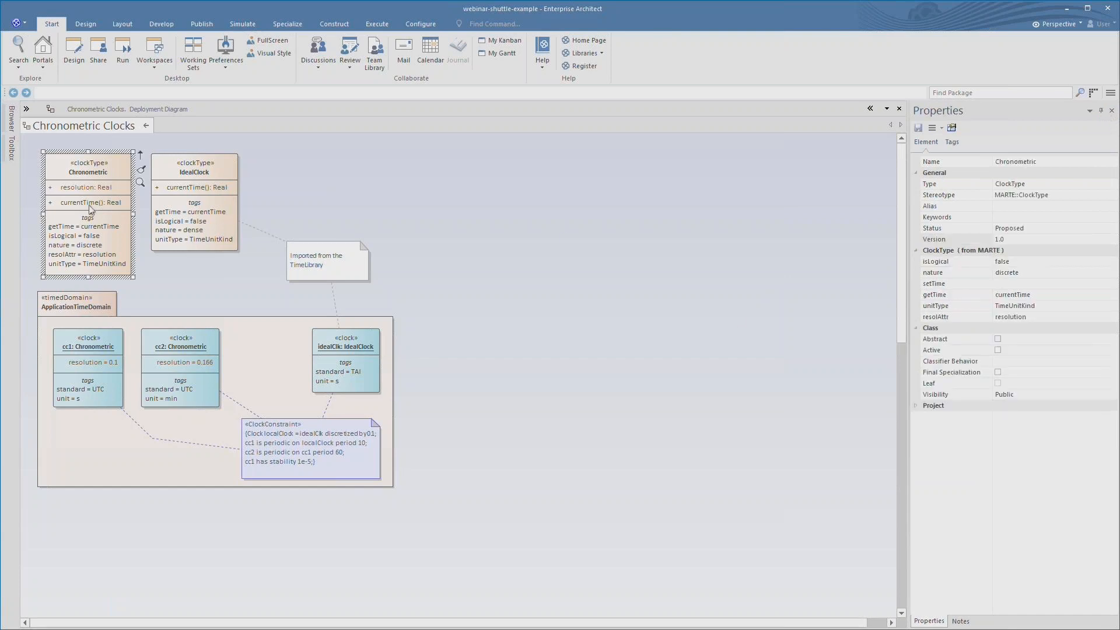
click(1009, 197)
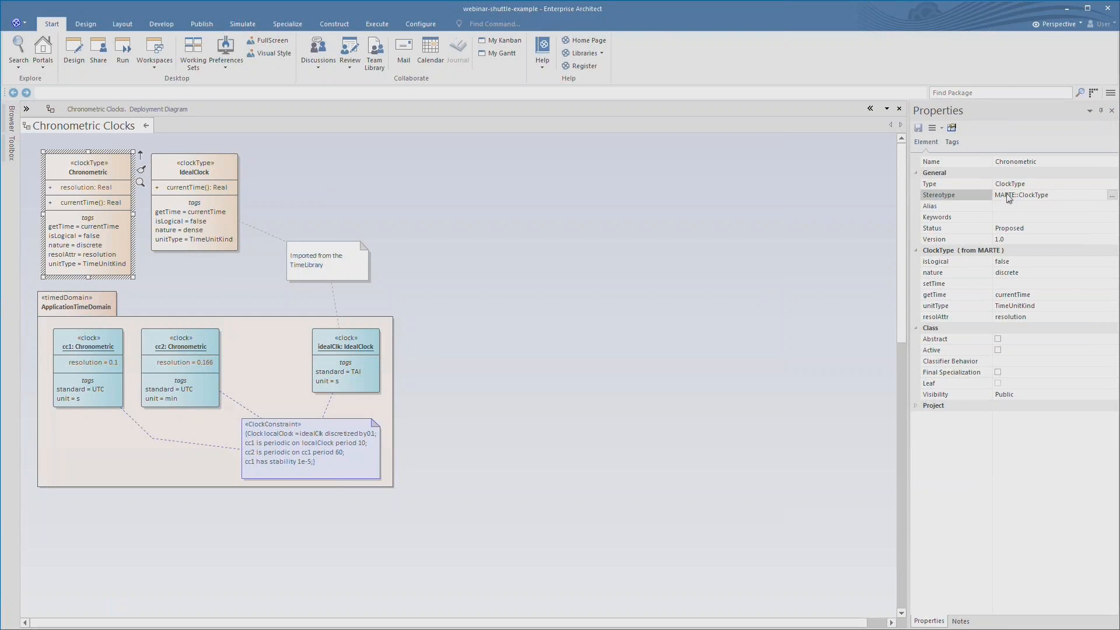
click(192, 193)
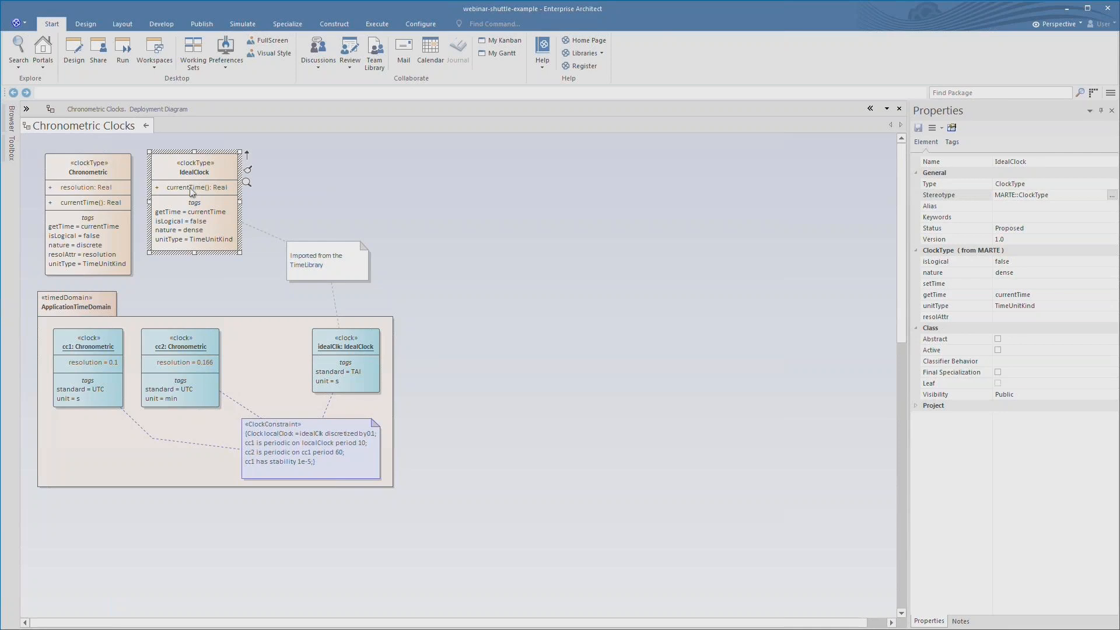
click(1017, 263)
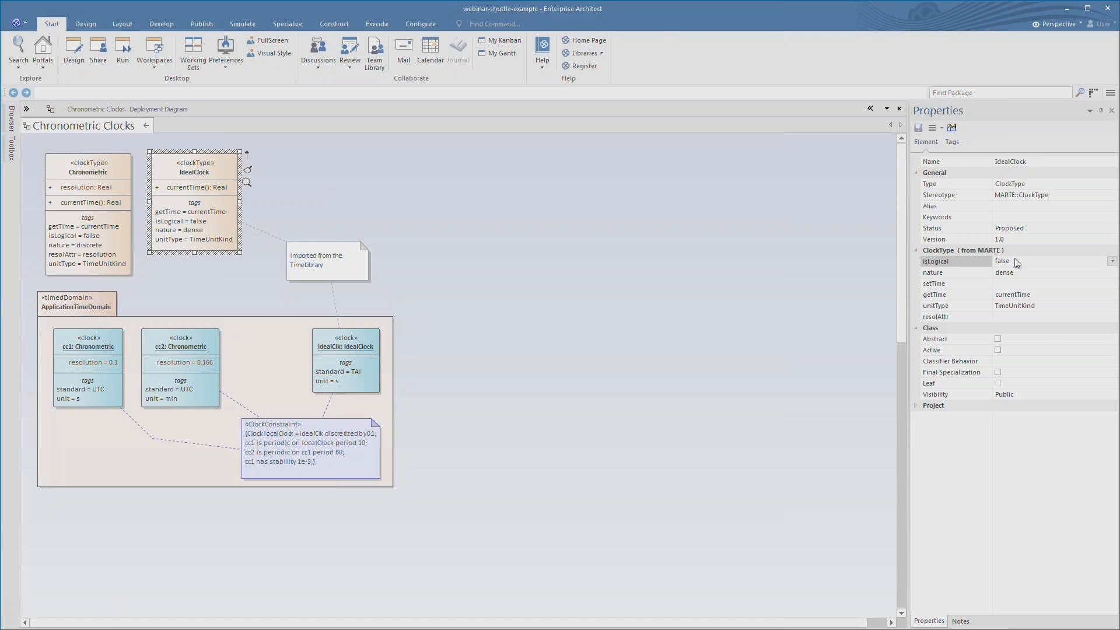
click(1017, 274)
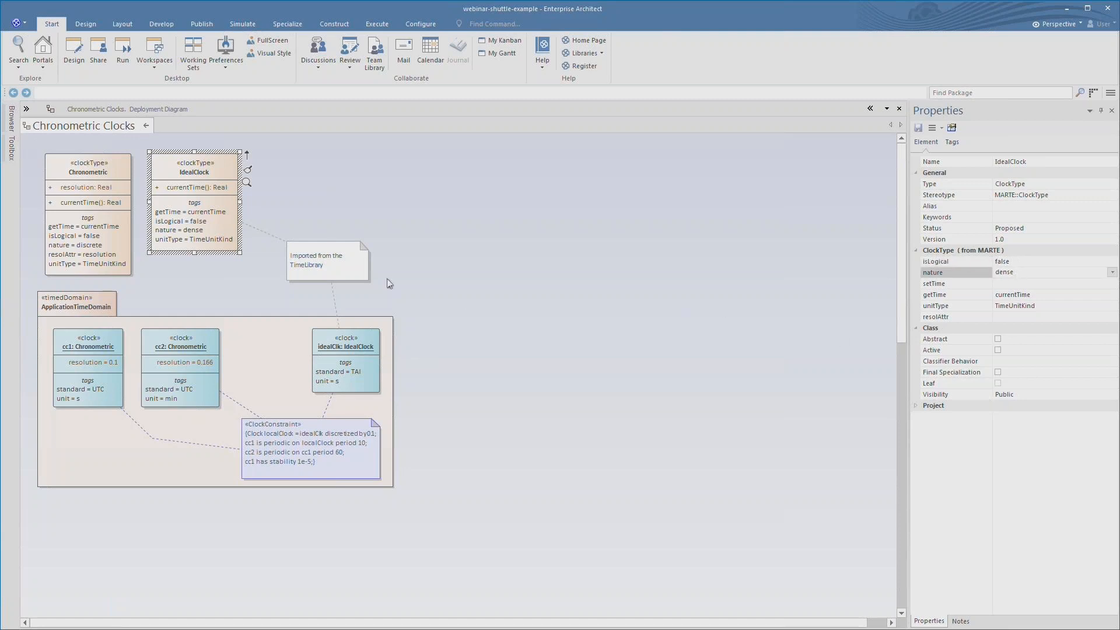
- Inspect clock instances idealClk, cc2 and cc1, then select Webinar Example in the Browser
click(349, 373)
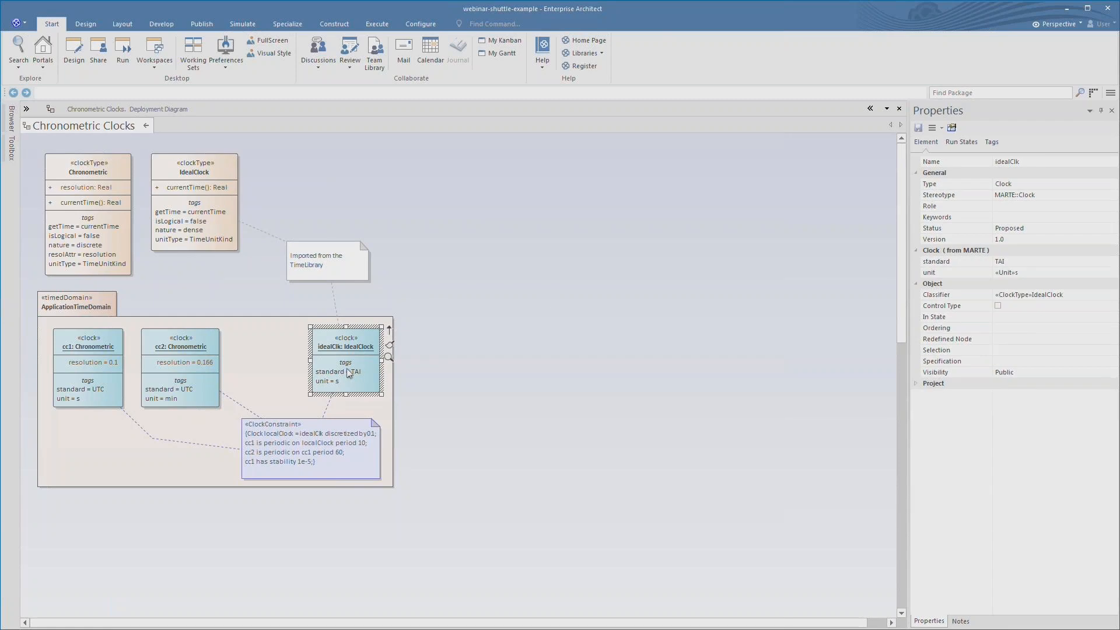
click(185, 374)
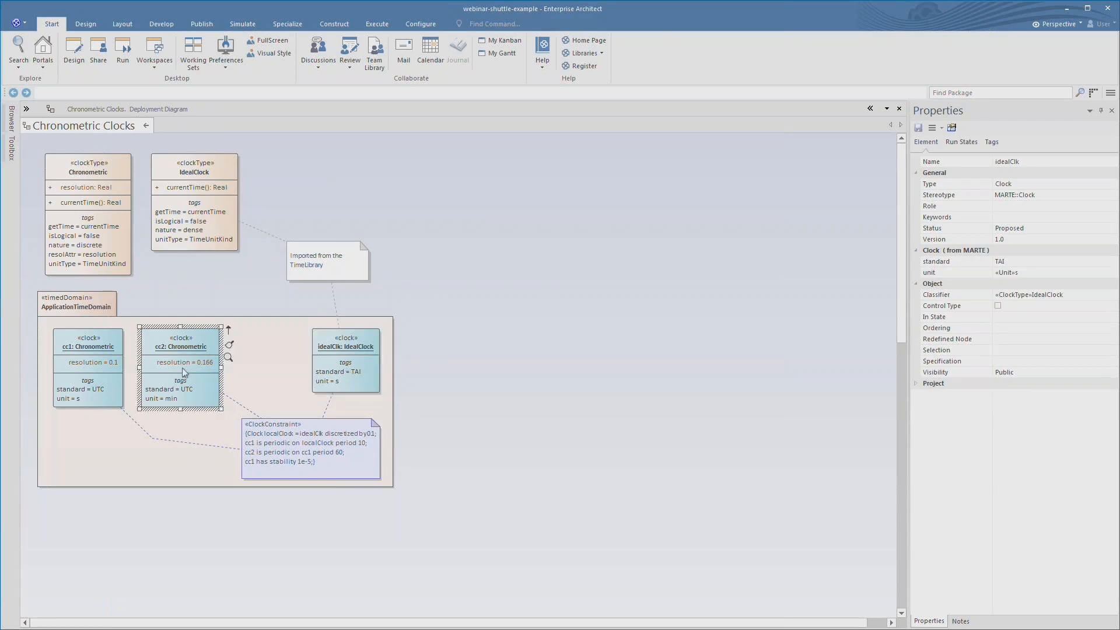
click(88, 364)
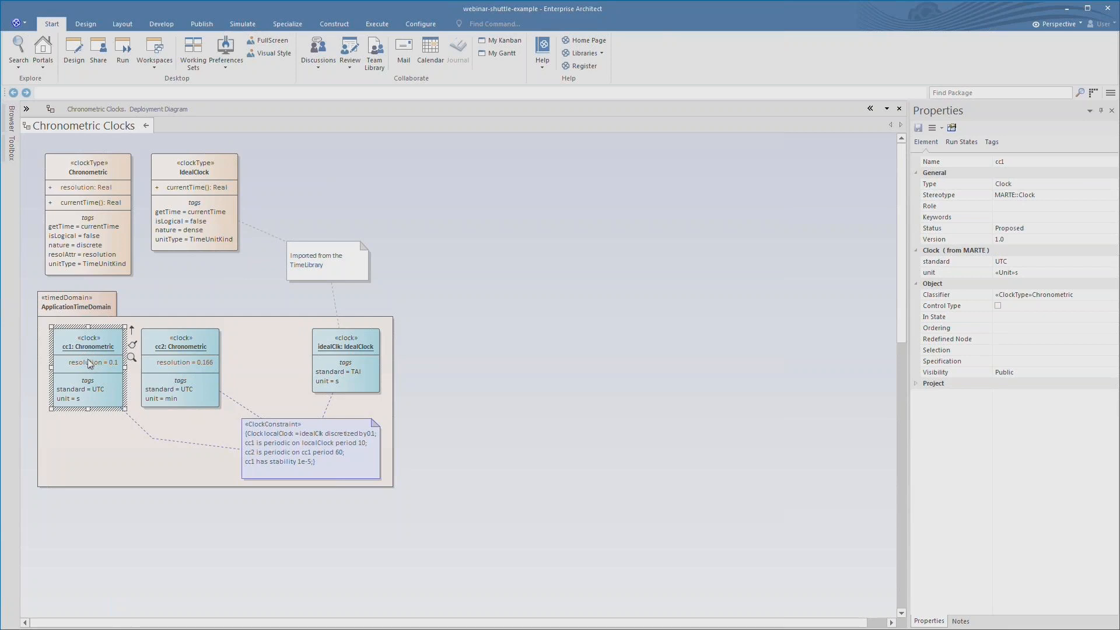
click(11, 119)
click(117, 287)
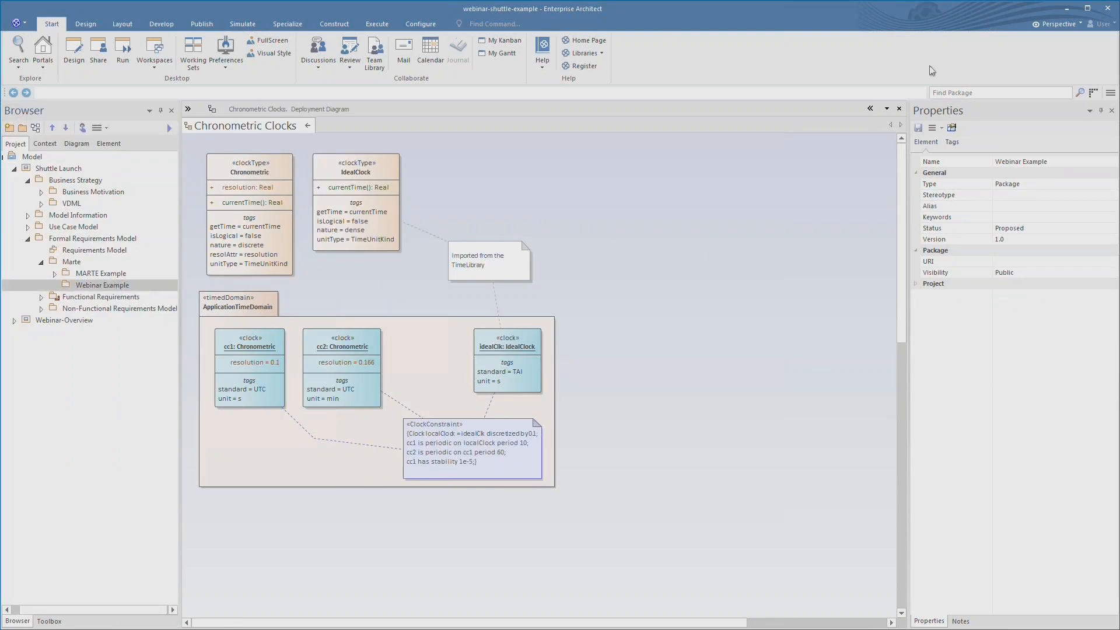
- Switch to the Systems Engineering > MARTE perspective and preview its Model Wizard patterns
click(1037, 26)
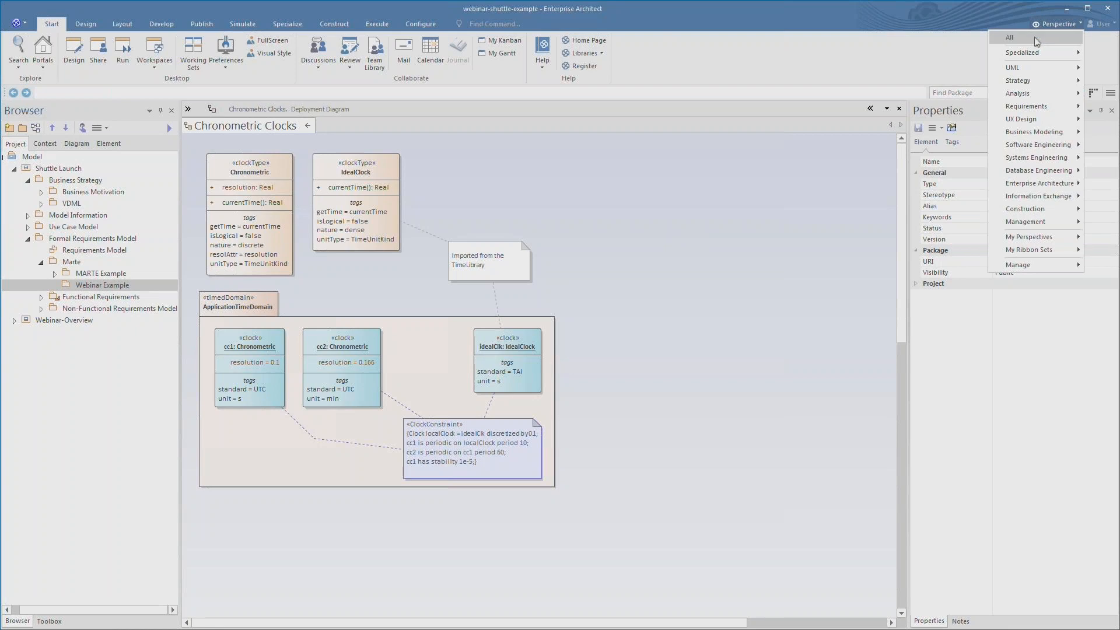
mouse_move(1031, 163)
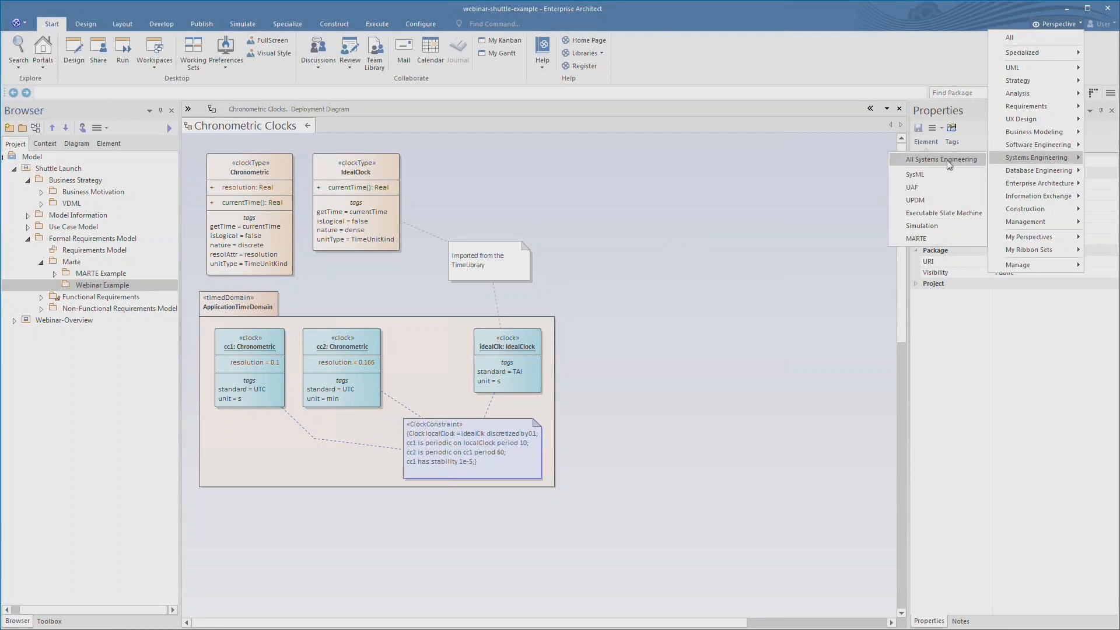
click(928, 239)
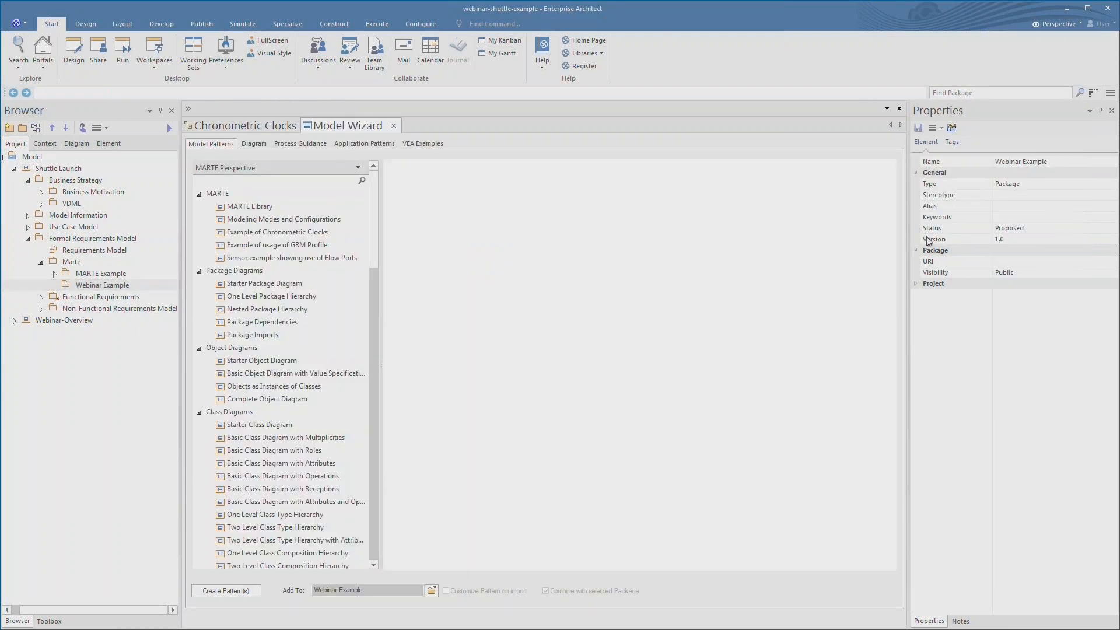
click(273, 206)
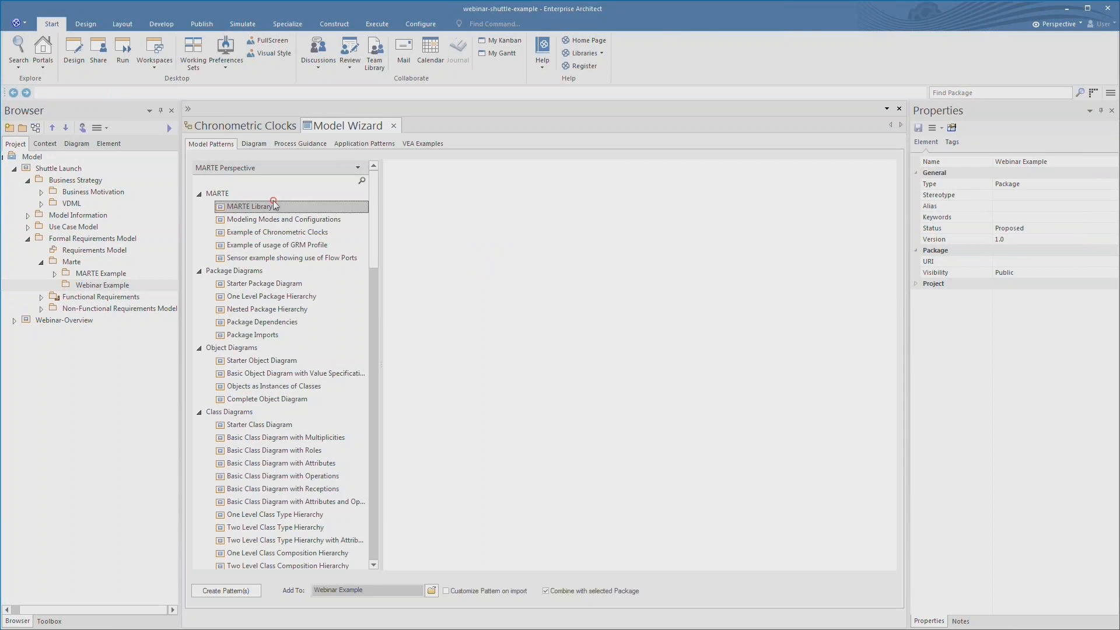
click(272, 220)
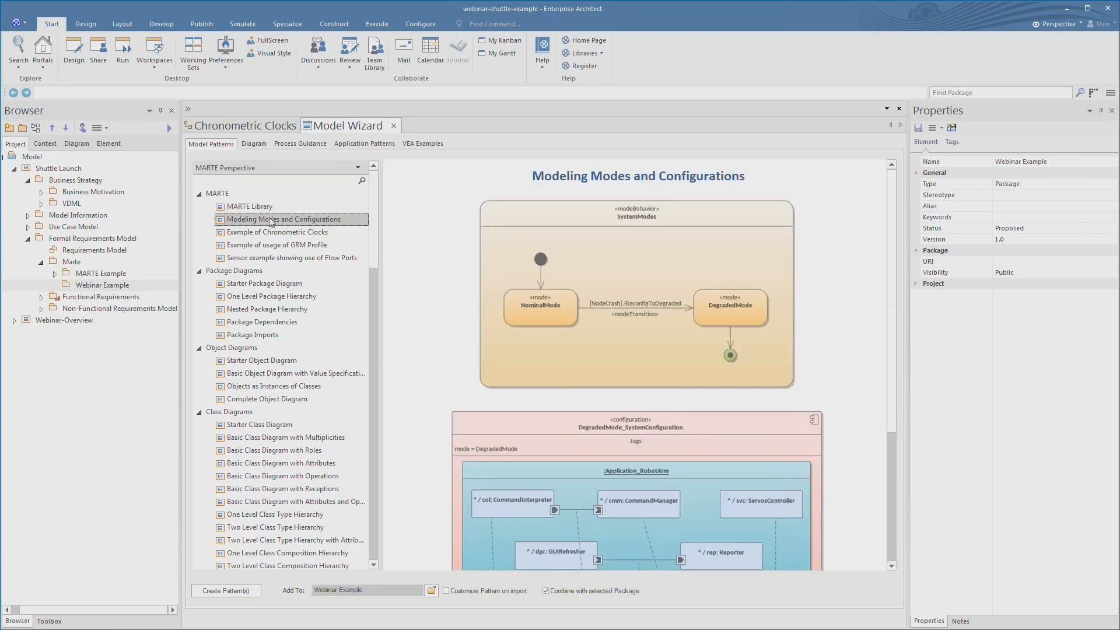
click(272, 248)
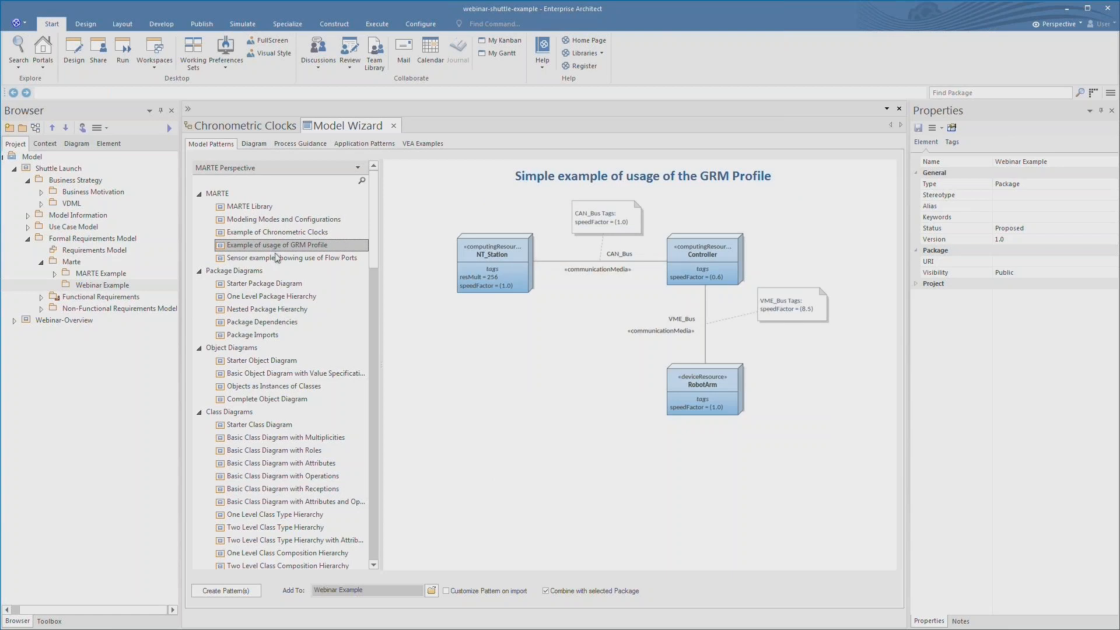
click(280, 261)
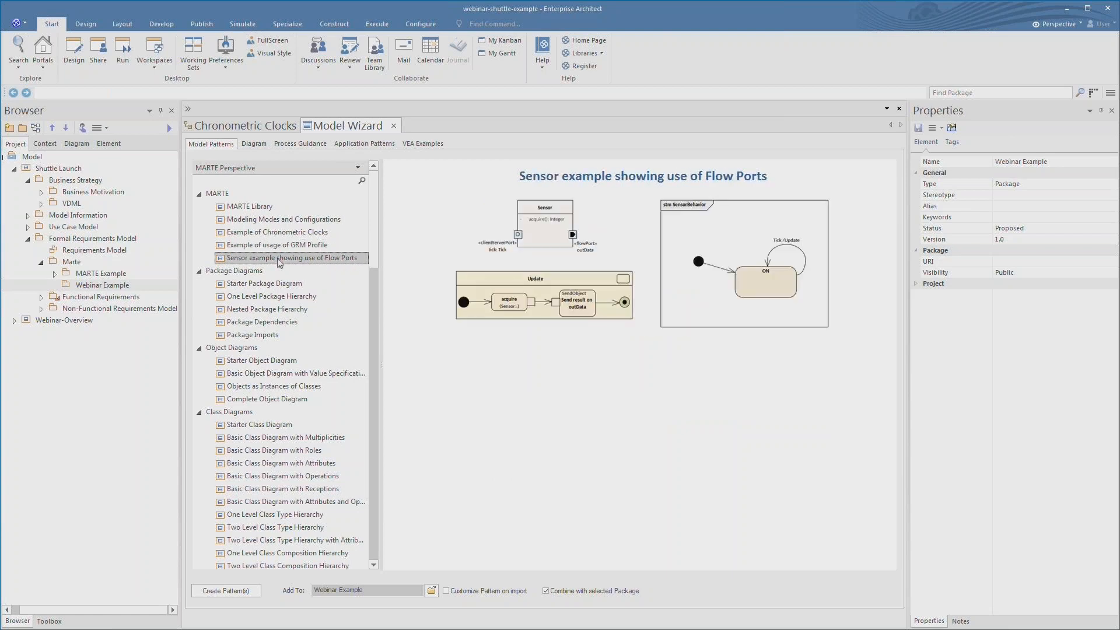
- Create the Modeling Modes and Configurations pattern in Webinar Example and open its diagram
click(281, 221)
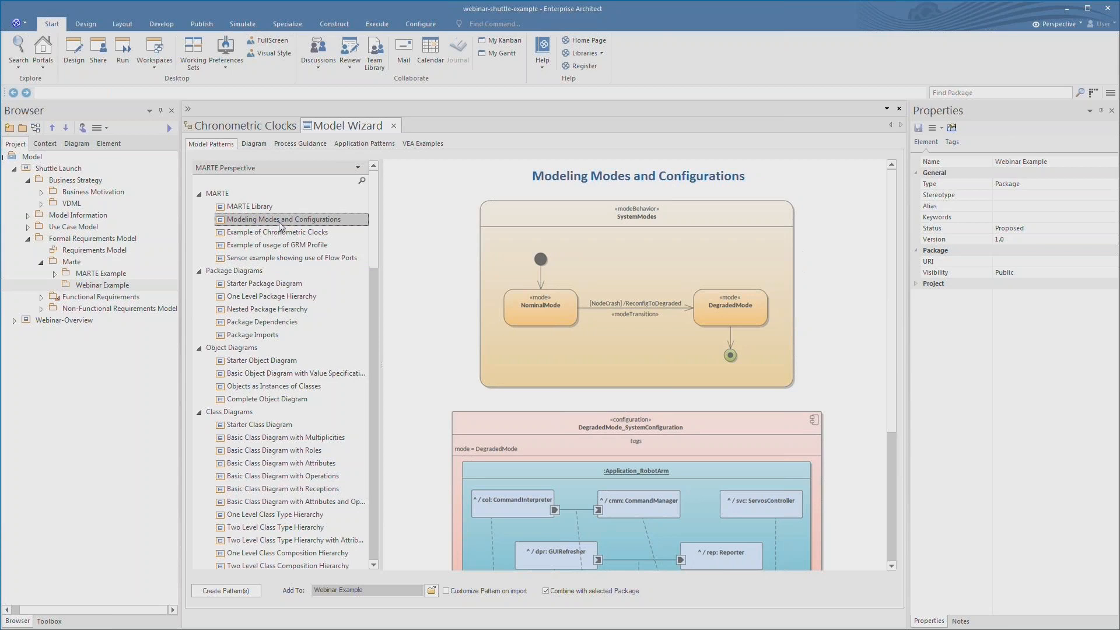
click(226, 599)
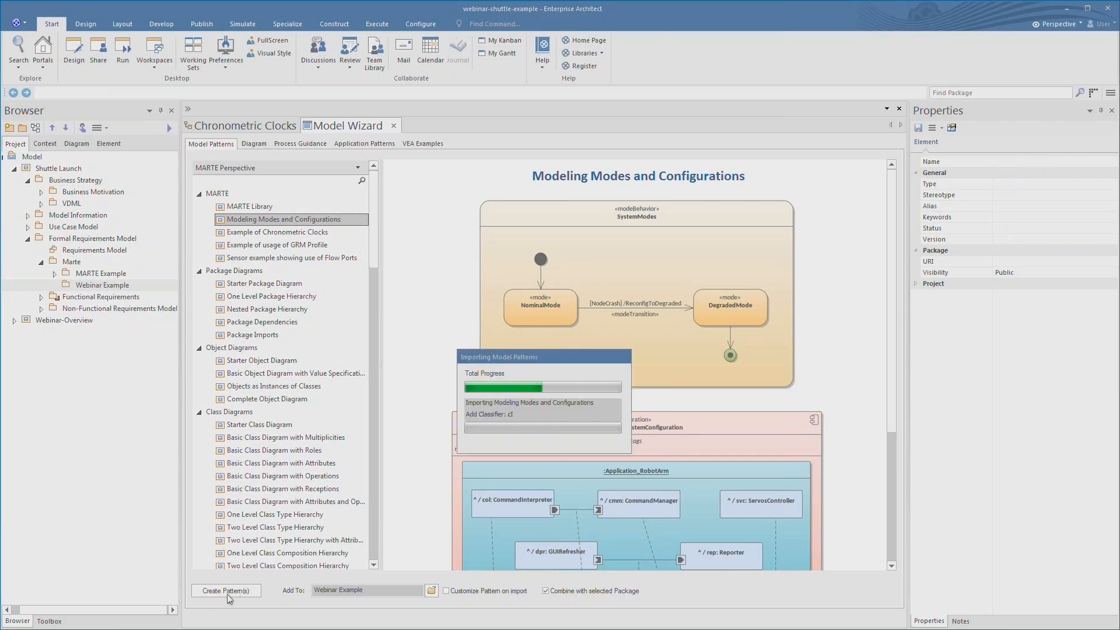
click(394, 125)
click(55, 285)
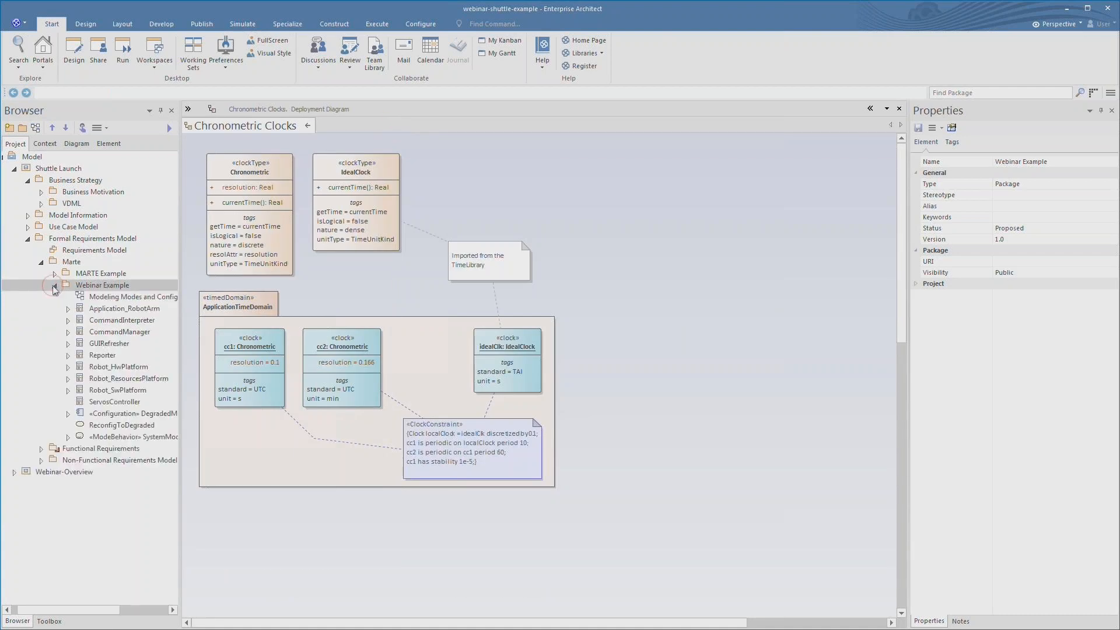
click(95, 298)
double_click(96, 298)
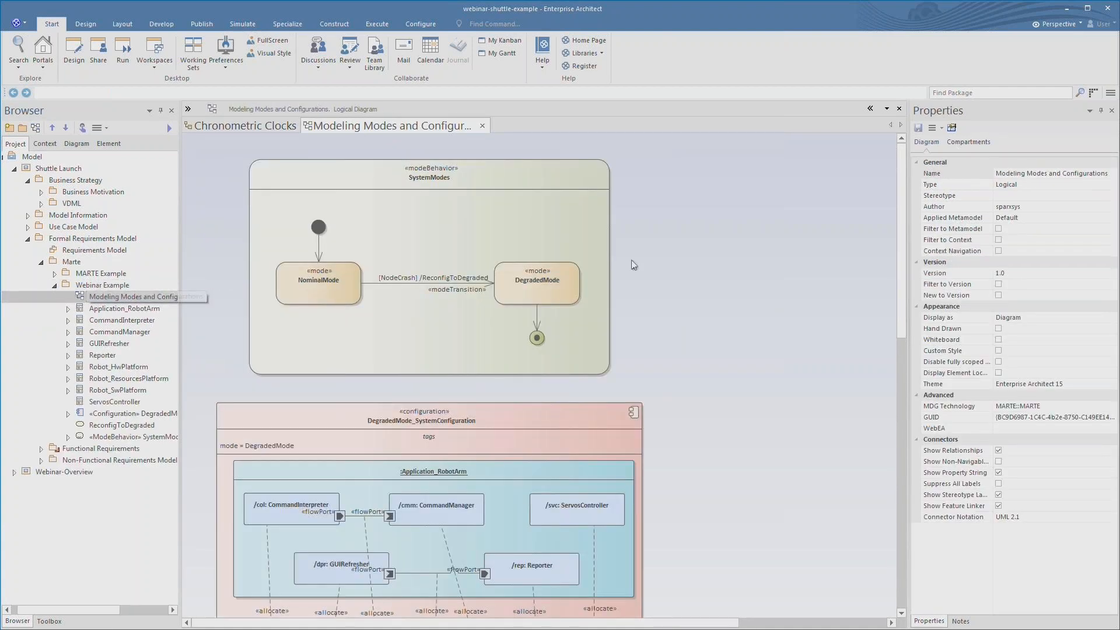
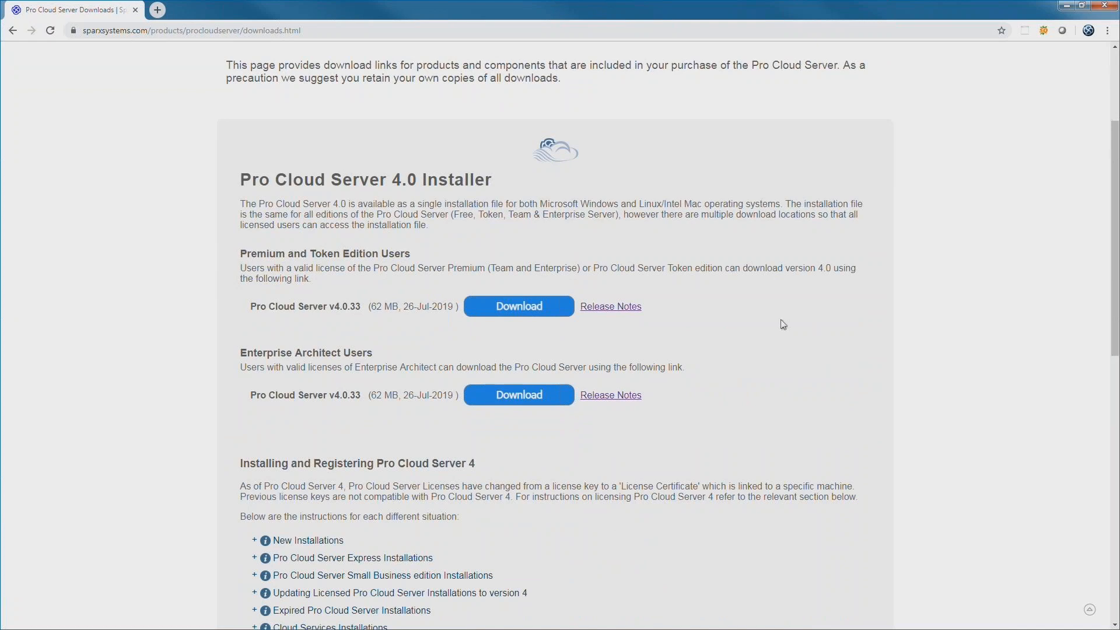
- Download the v4.0.33 ssprocloudserver.msi from New Installations and open the user guide's setup page
scroll(303, 327, down, 2)
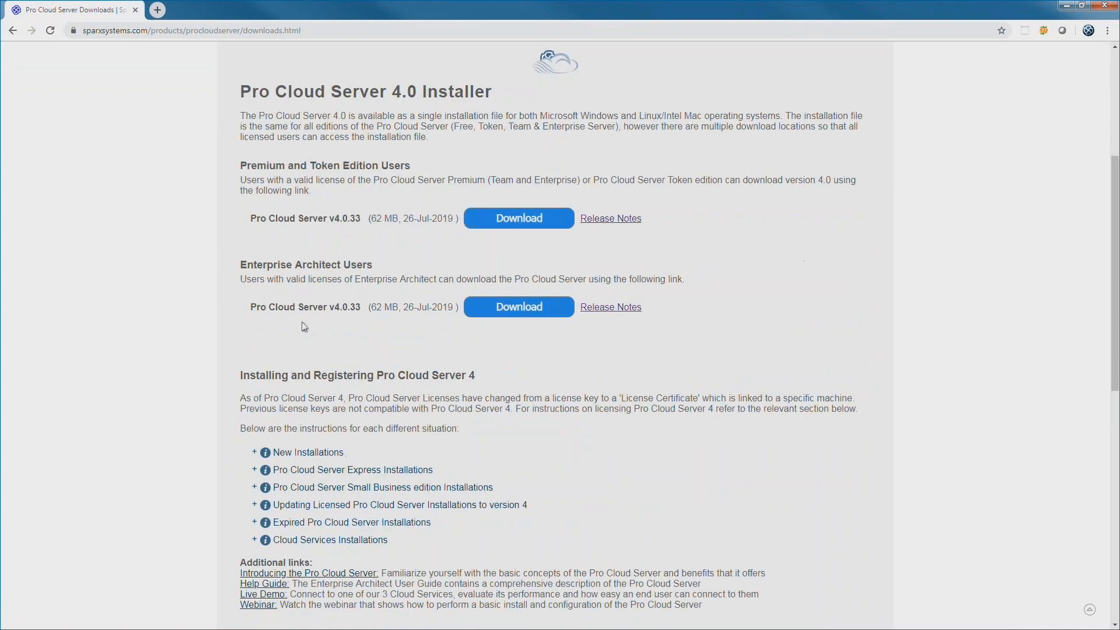
click(255, 427)
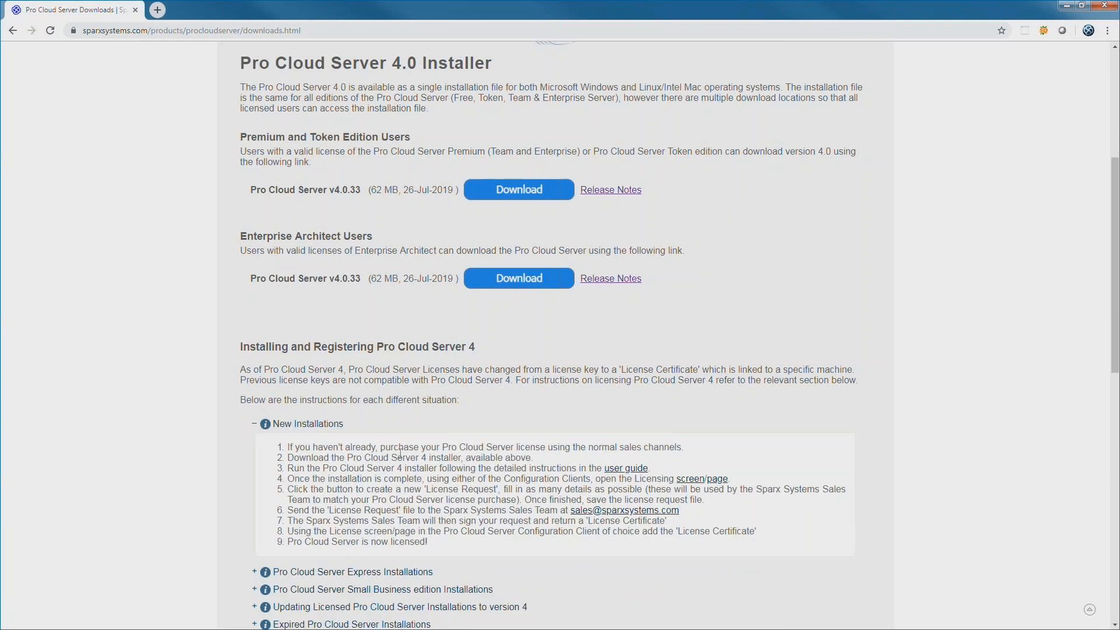
drag(381, 449, 514, 449)
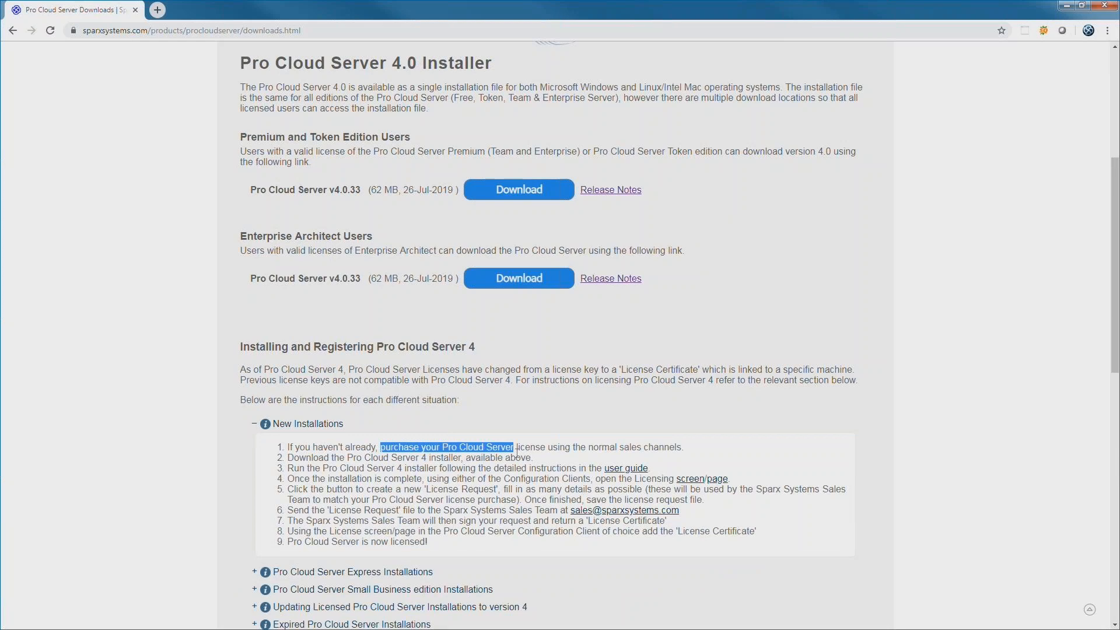
double_click(311, 457)
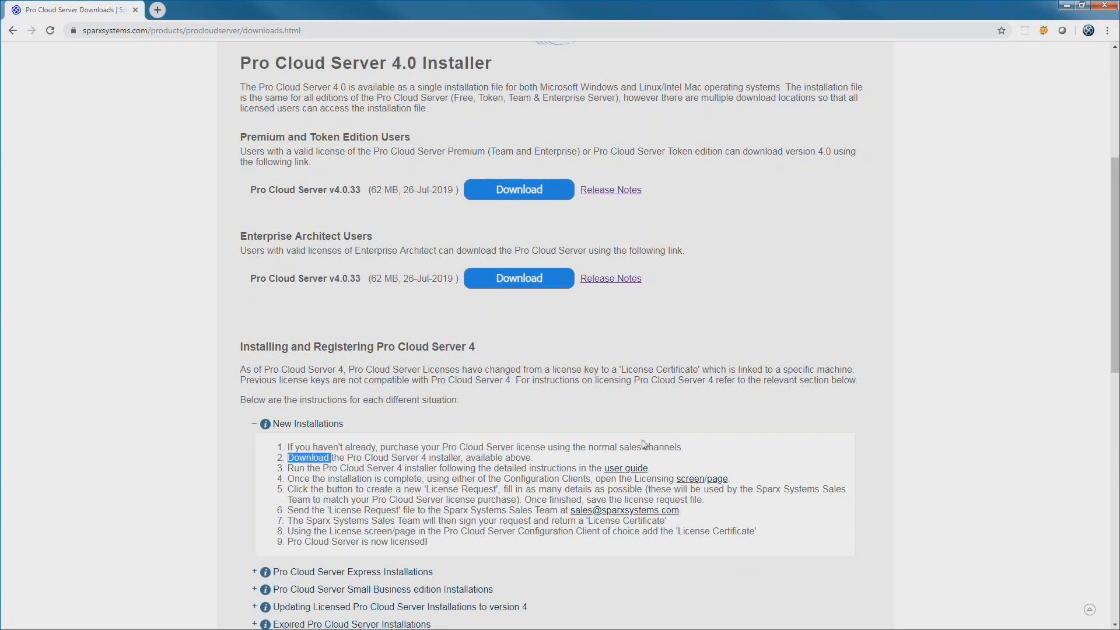
click(531, 196)
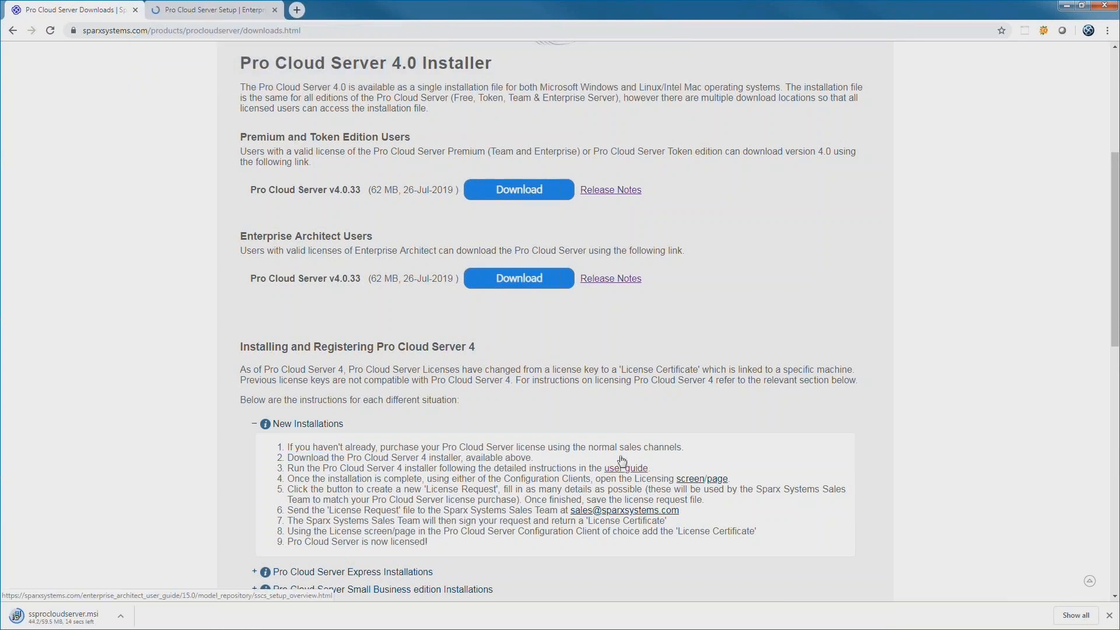
click(219, 9)
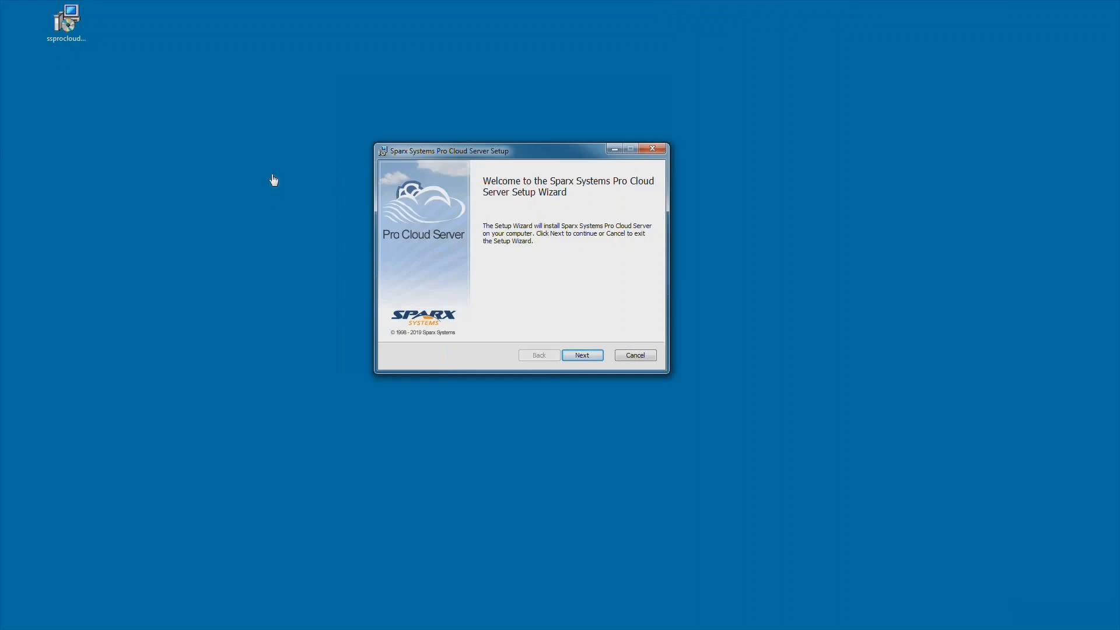
- Accept the licence agreement and install Pro Cloud Server with default features, excluding IIS Integration
click(586, 360)
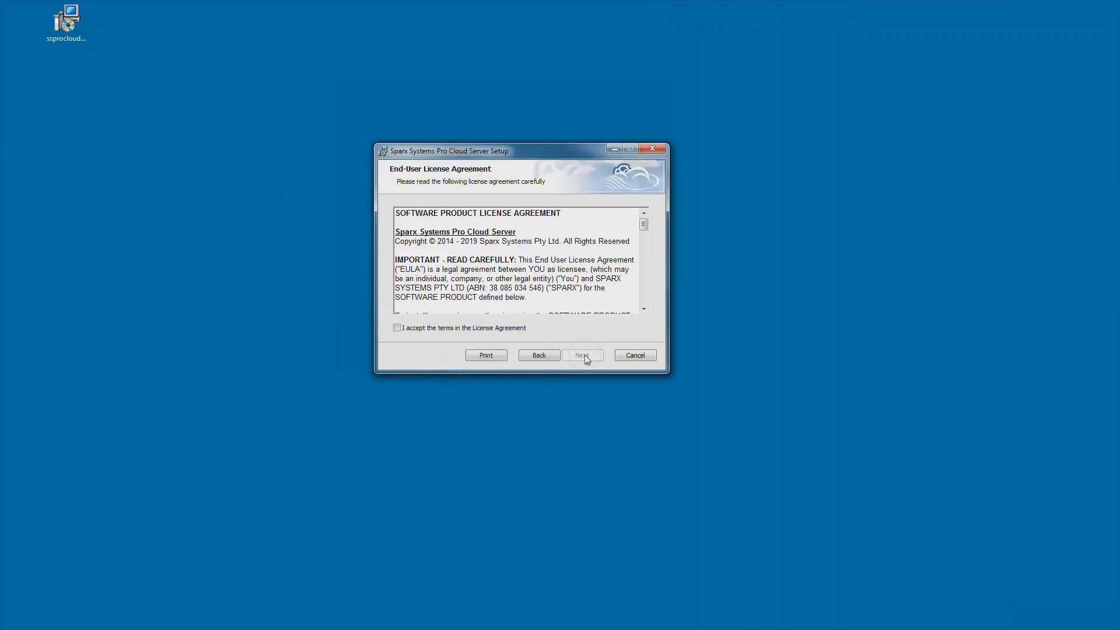
drag(644, 221, 645, 303)
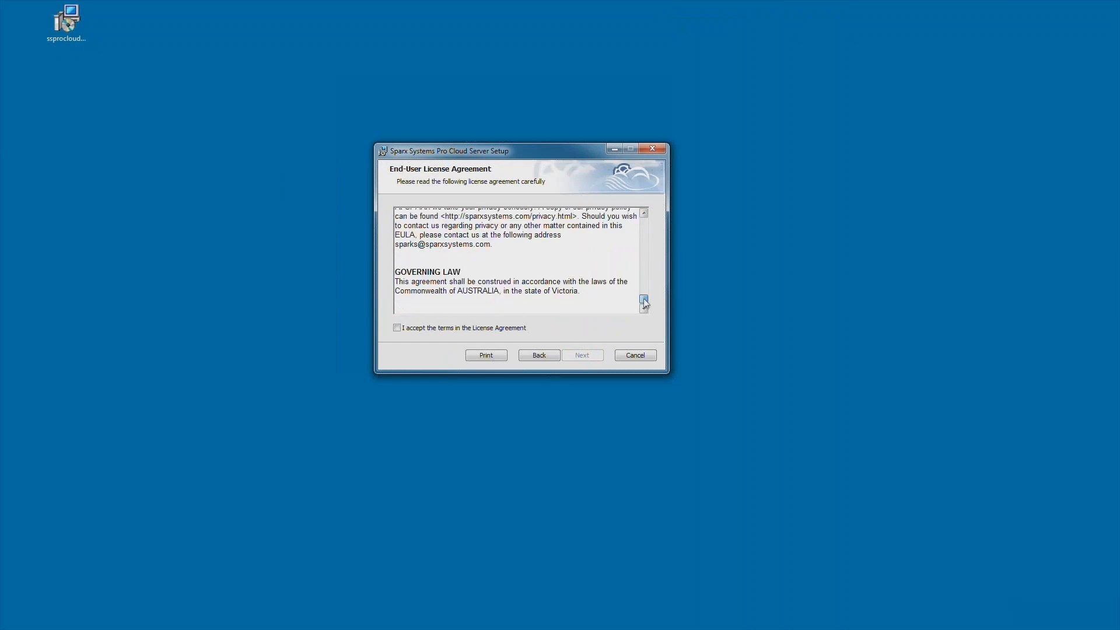
click(397, 328)
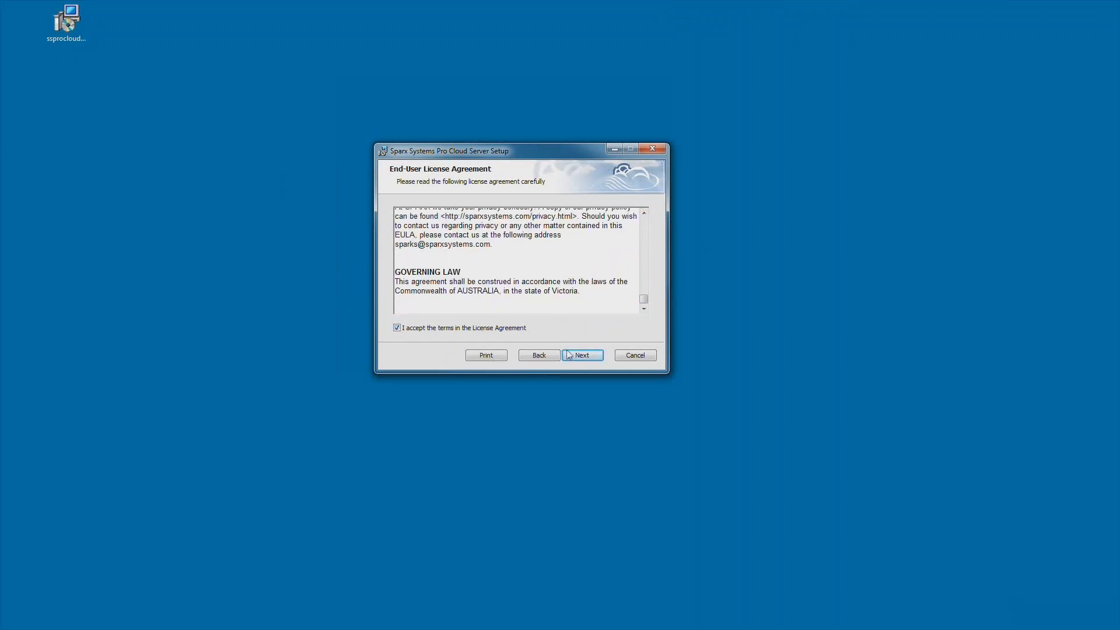
click(590, 356)
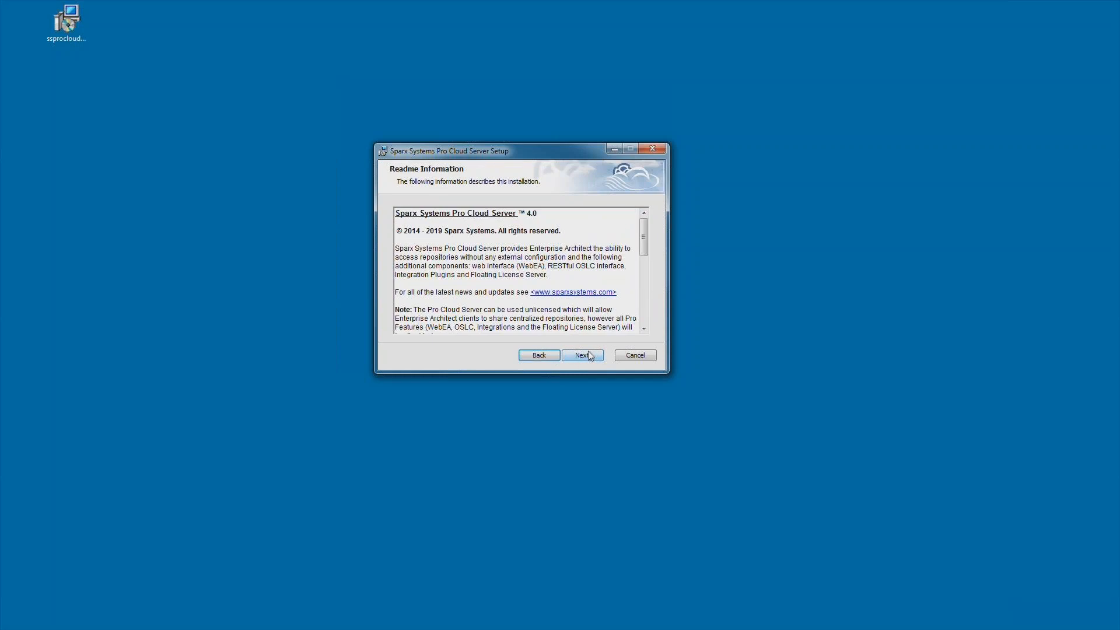
click(590, 356)
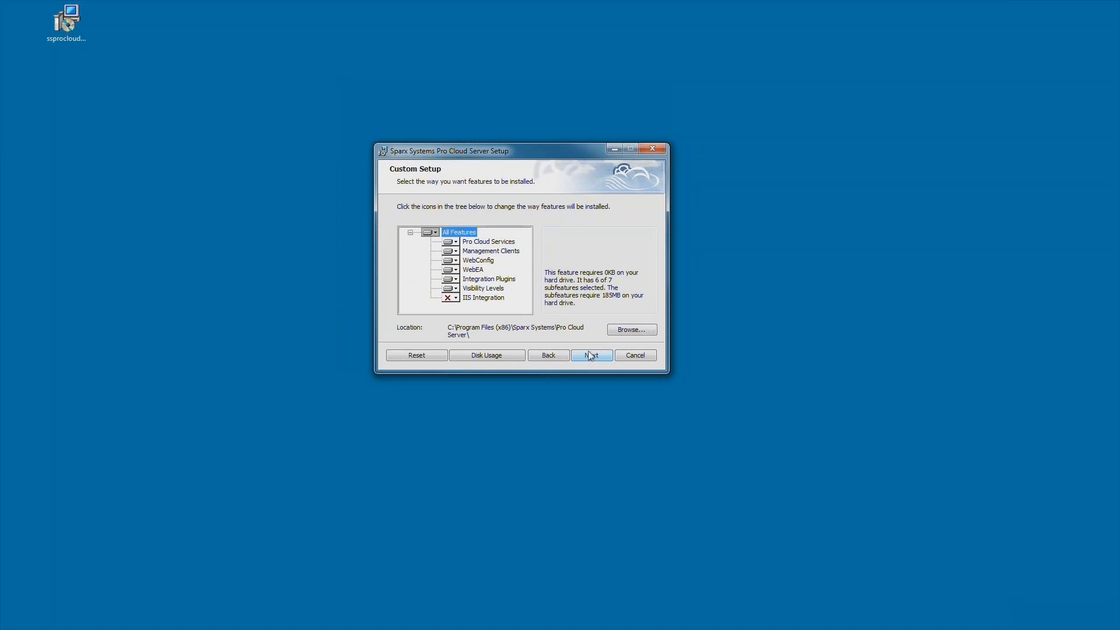
click(490, 299)
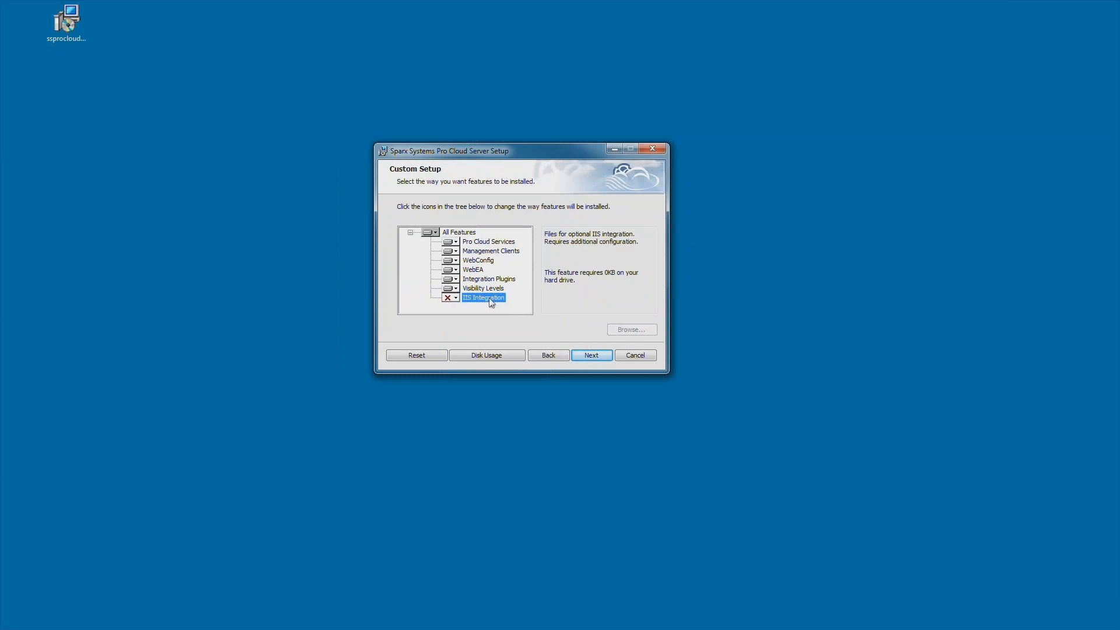
click(473, 235)
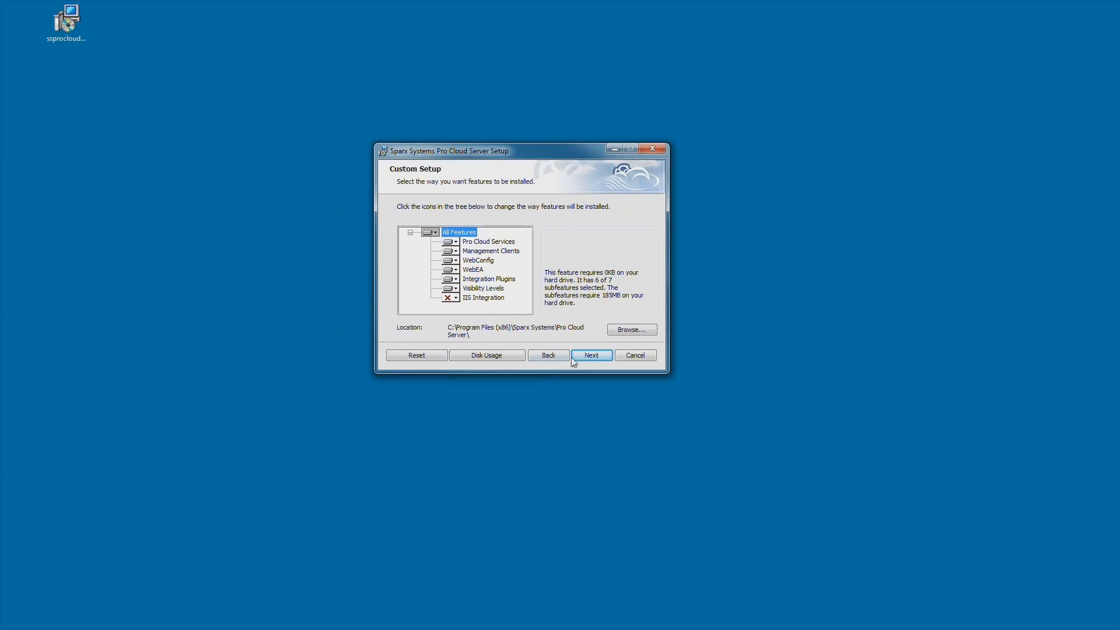
click(589, 355)
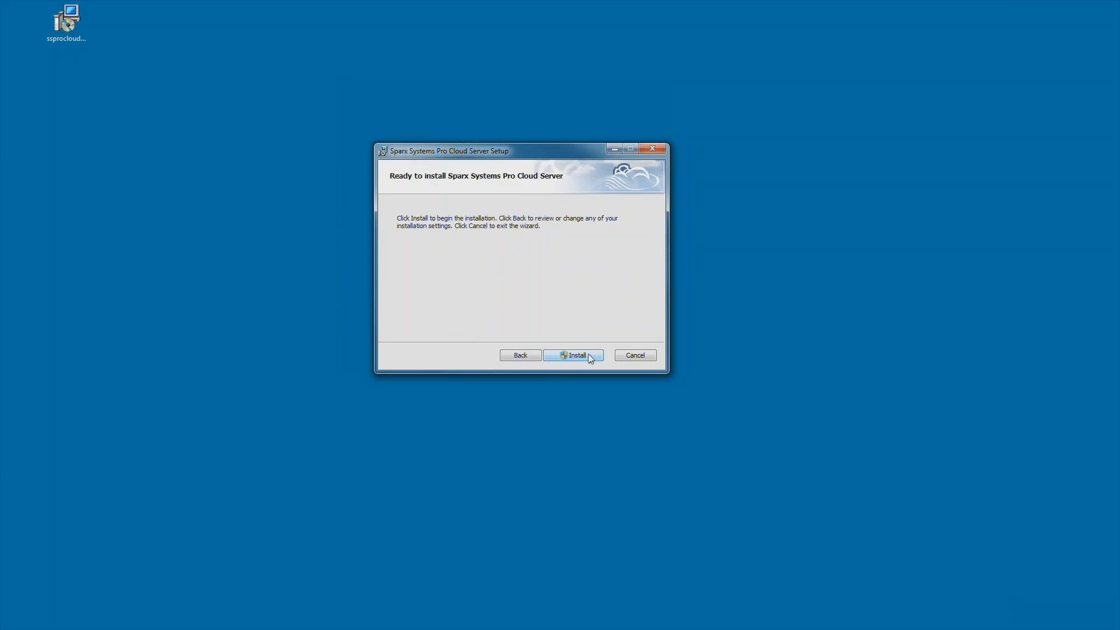
click(588, 354)
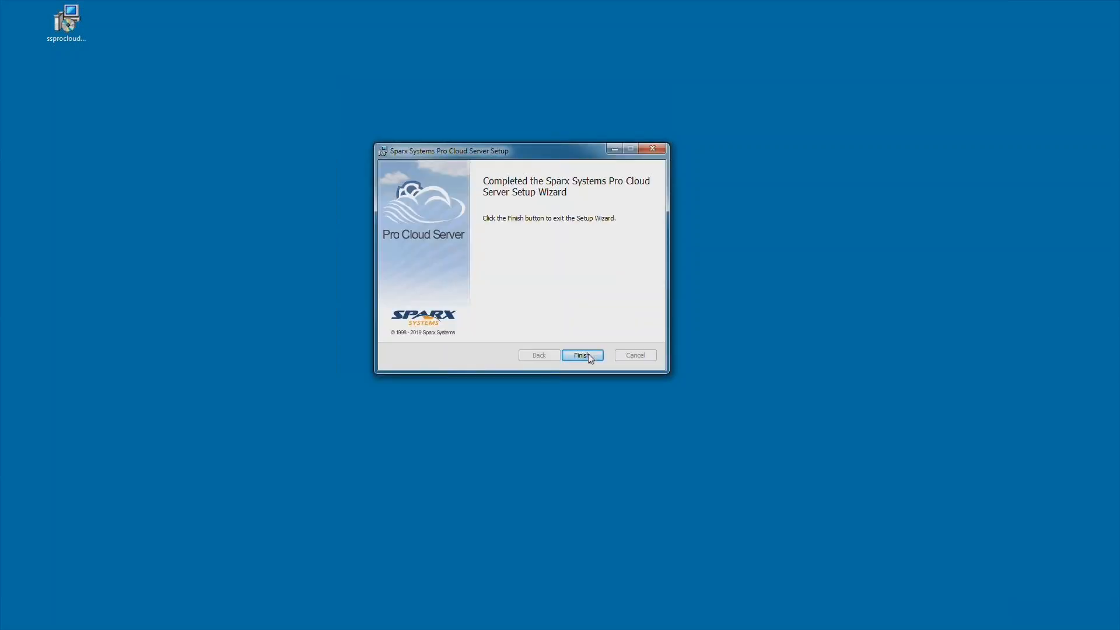
click(589, 355)
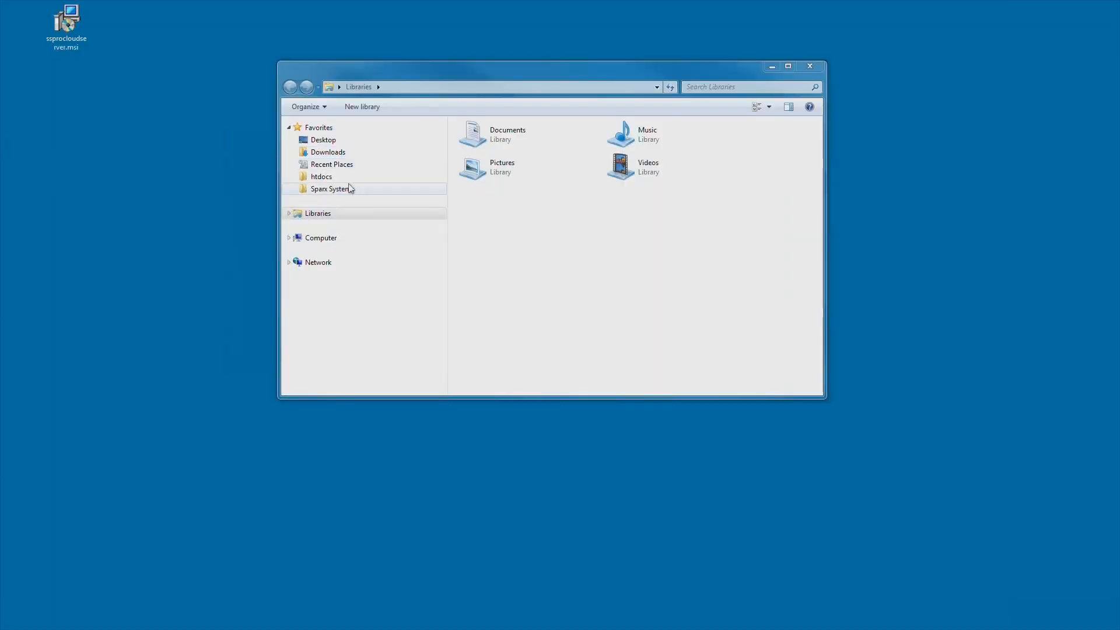
- Copy the WebConfig and WebEA folders from Sparx Systems\Pro Cloud Server
click(349, 189)
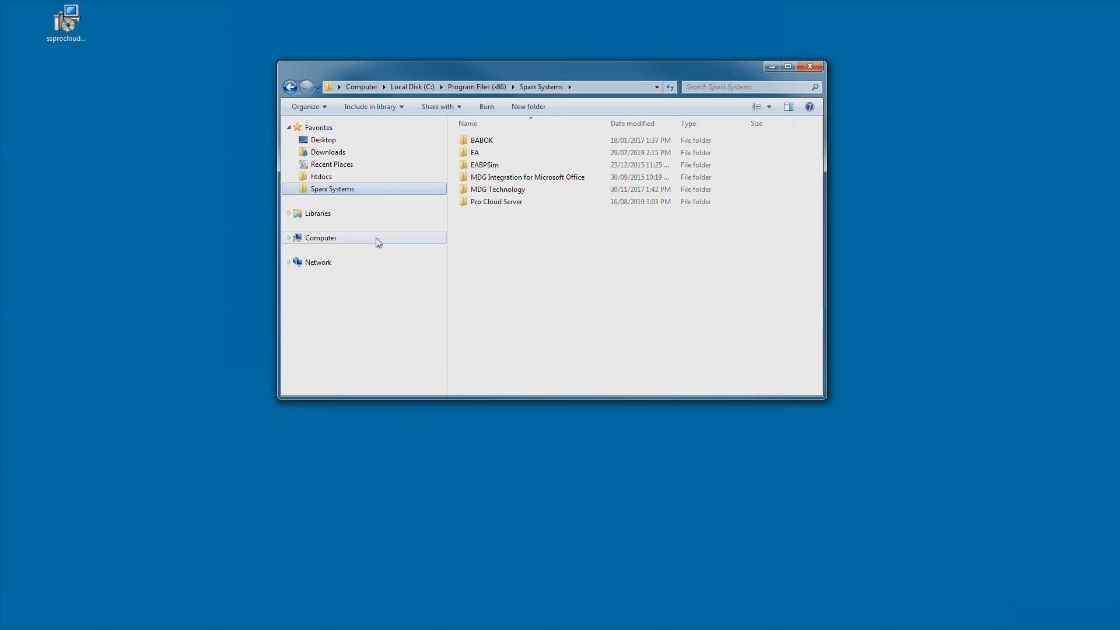
click(480, 203)
double_click(479, 202)
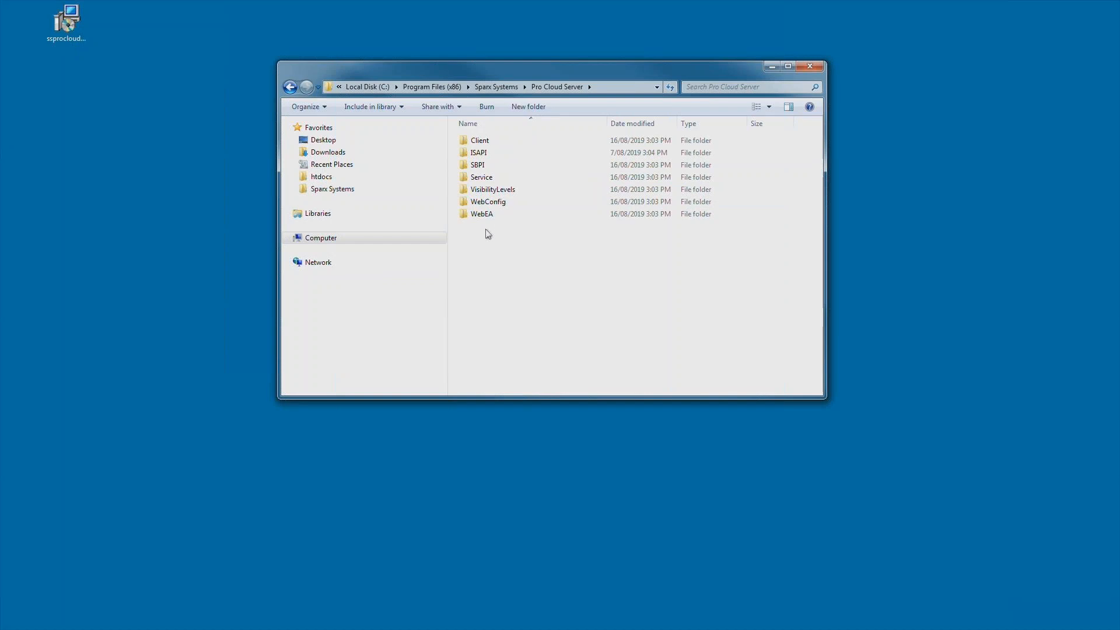
click(490, 203)
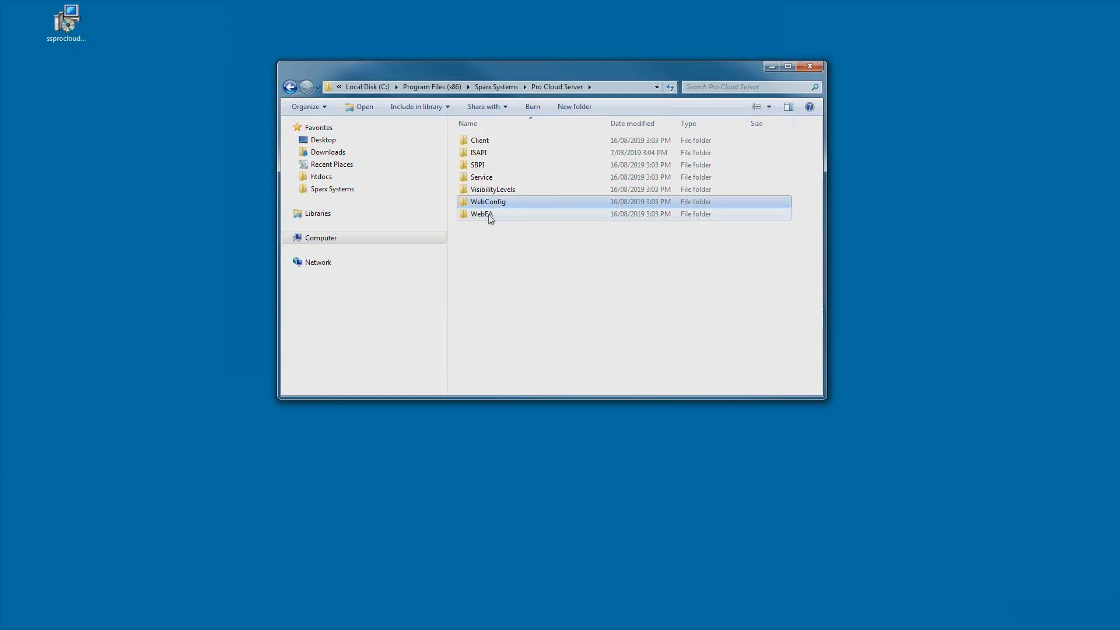
ctrl+click(490, 216)
right_click(489, 205)
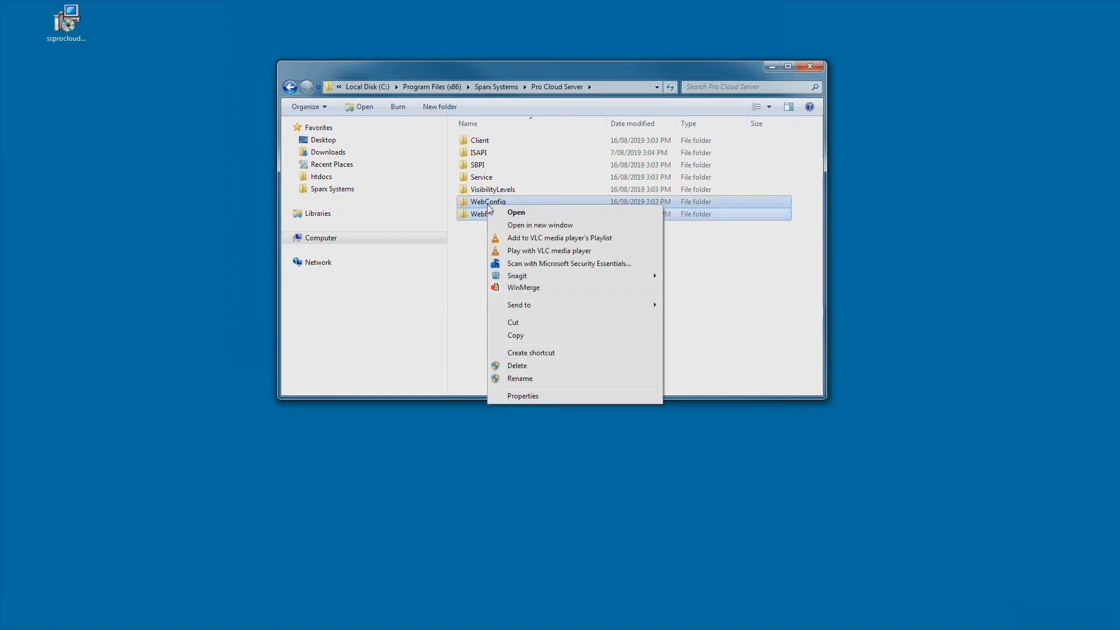
click(516, 336)
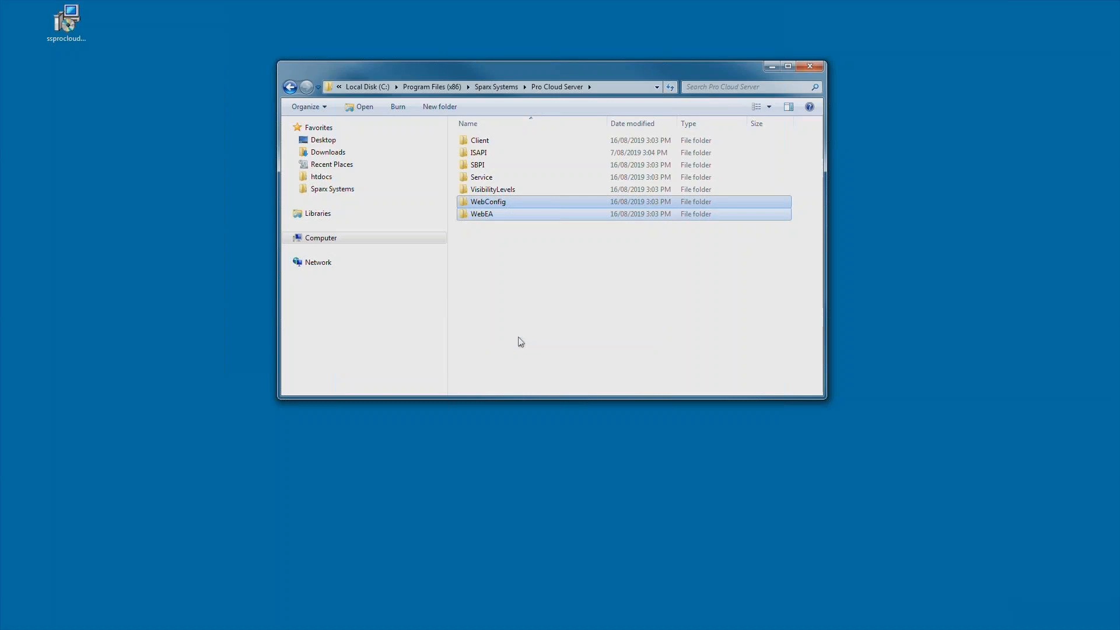
- Paste both folders into C:\xampp\htdocs and start Apache in XAMPP
click(332, 181)
right_click(503, 170)
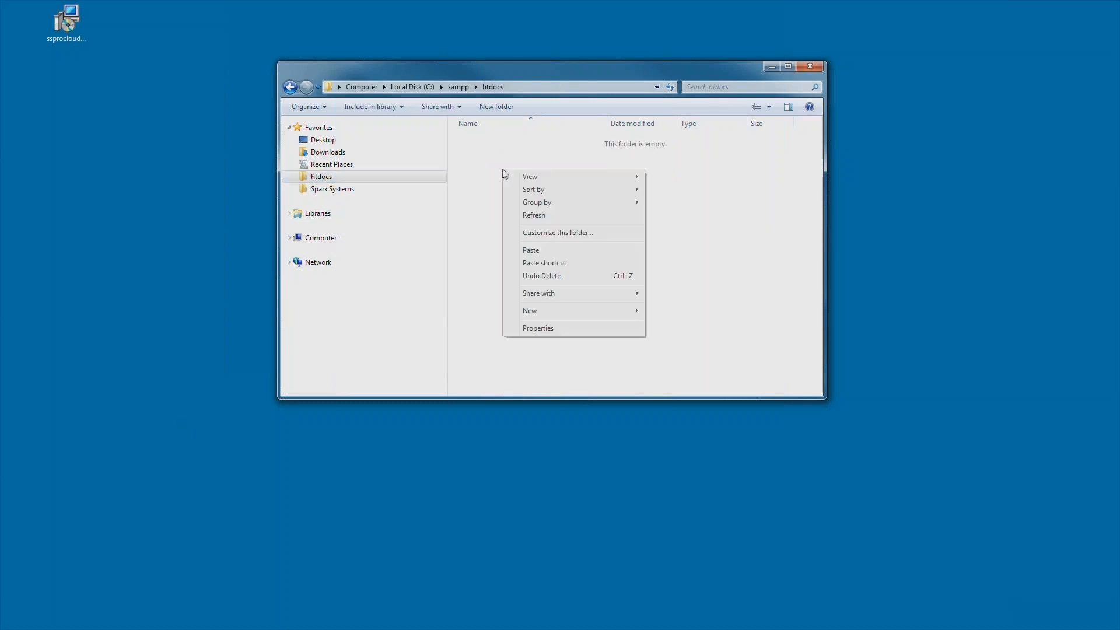
click(540, 251)
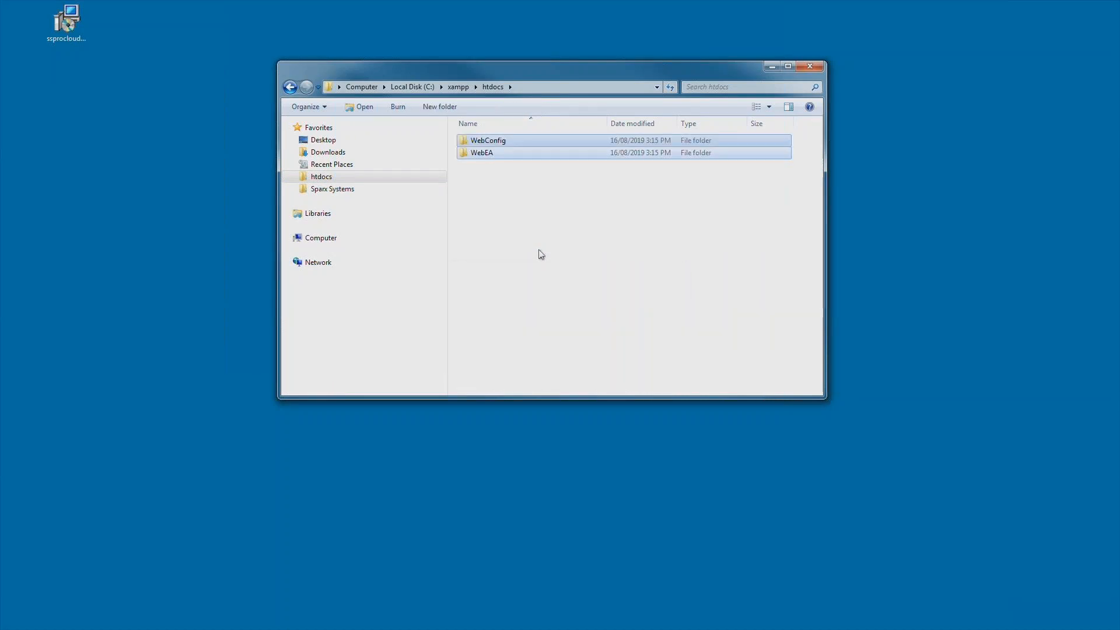
click(540, 251)
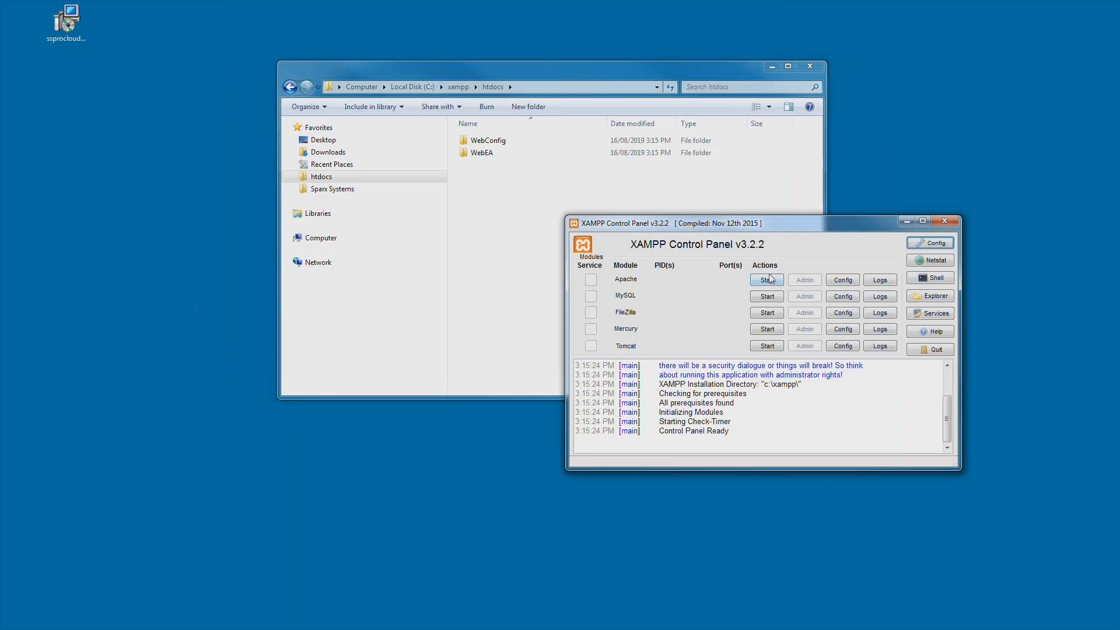
click(767, 280)
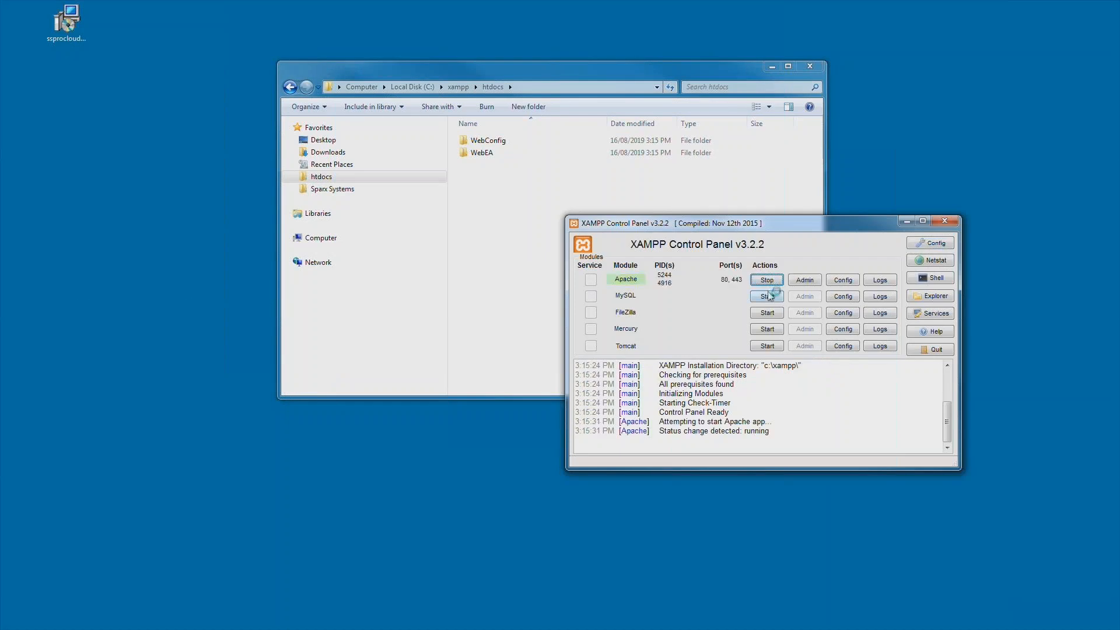
- Start MySQL alongside Apache and minimize the XAMPP Control Panel
click(768, 296)
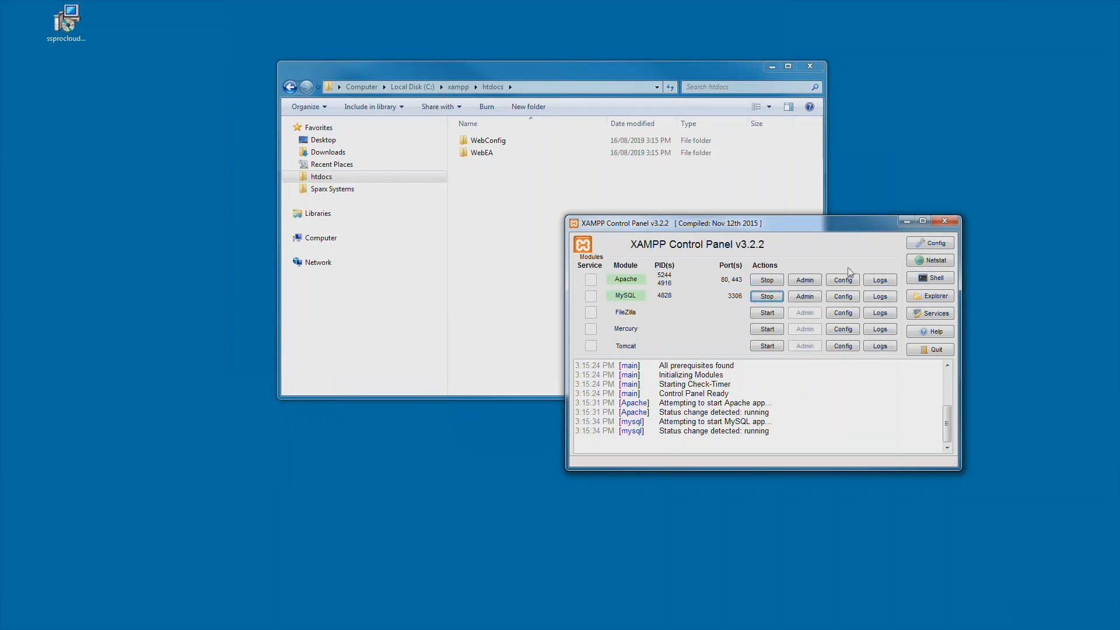
click(906, 222)
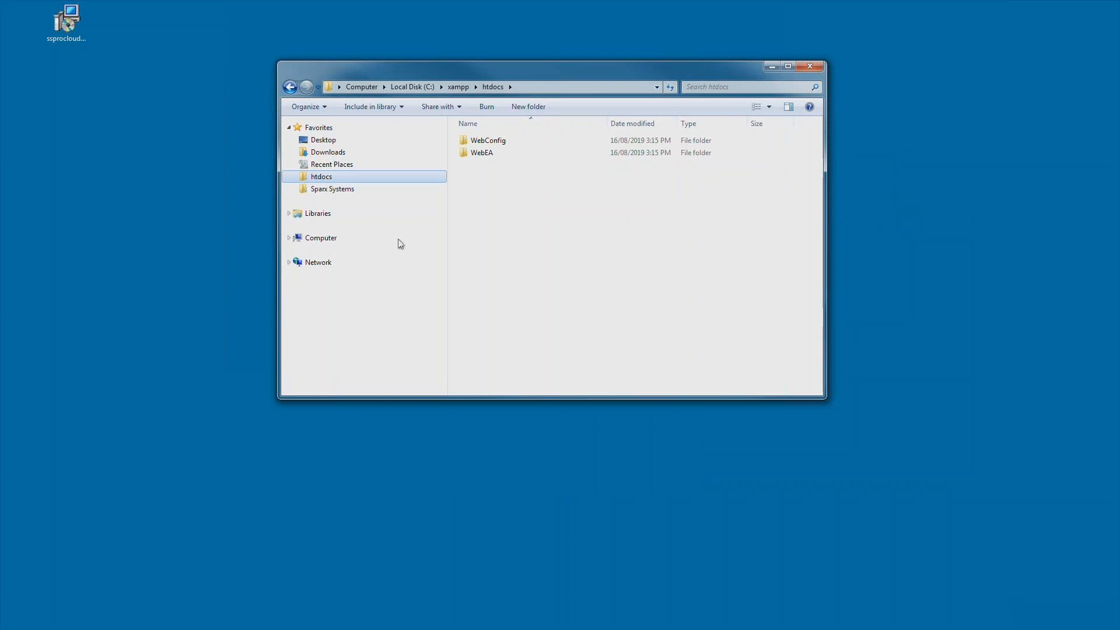
click(490, 143)
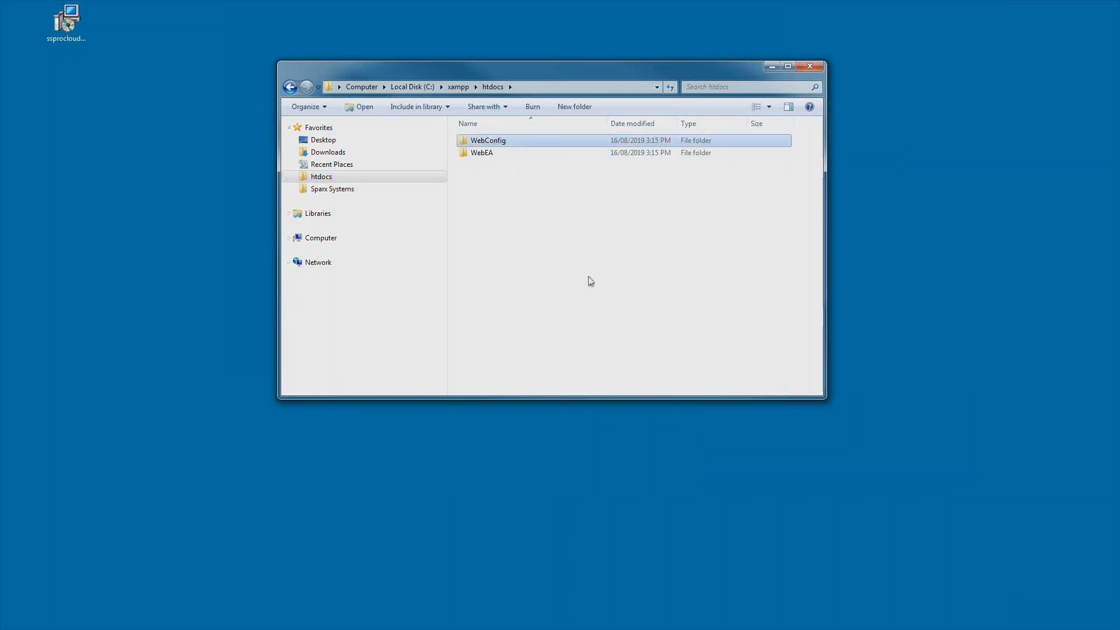
key(alt+Tab)
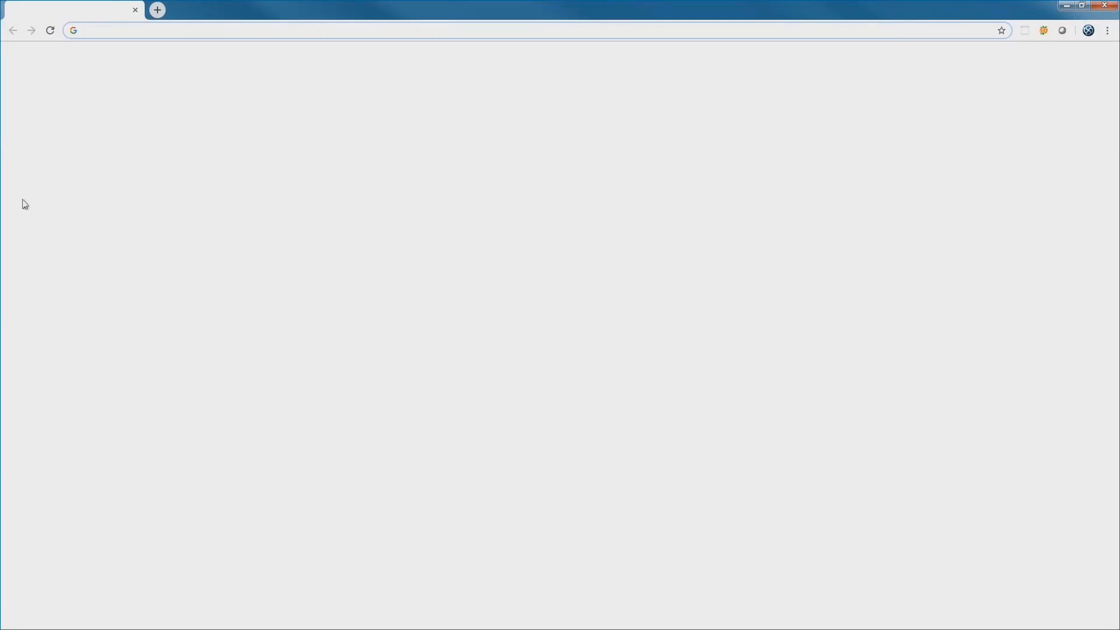
- Load the local WebConfig page, showing Pro Cloud Server Configuration with No License status
click(132, 29)
key(ctrl+v)
key(Return)
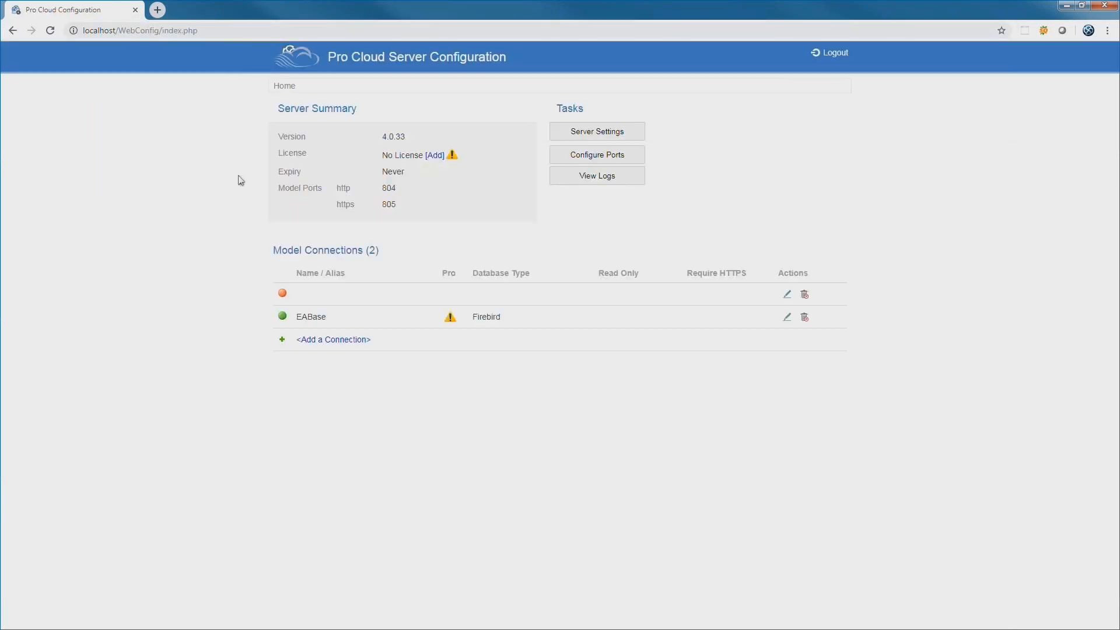
double_click(383, 155)
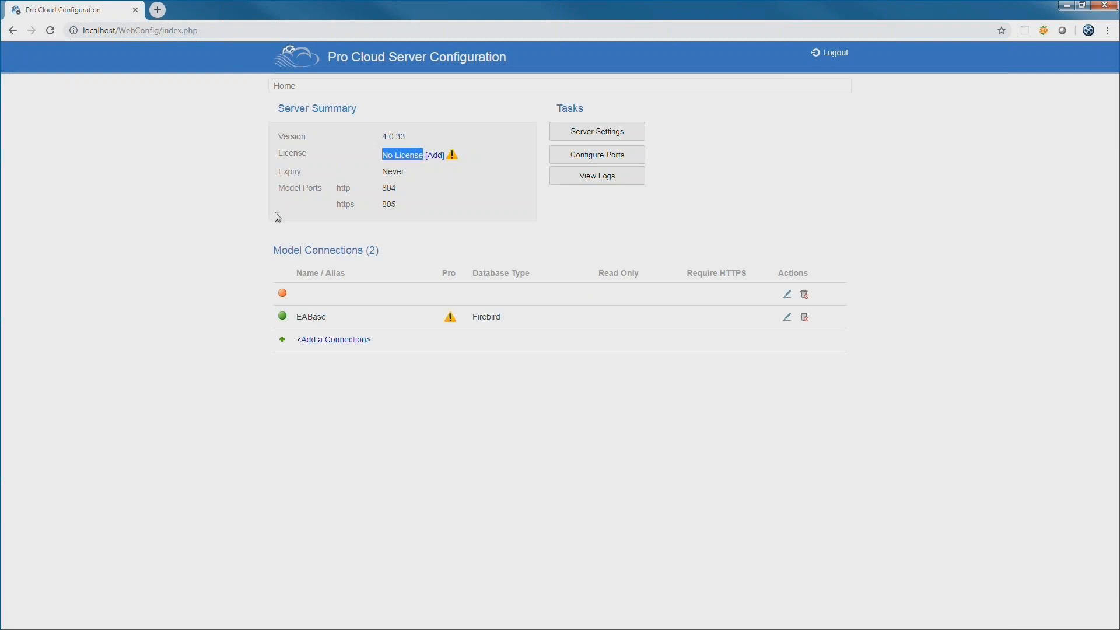
click(135, 243)
- Add a new Firebird model connection named webinar-shuttle-example
click(323, 342)
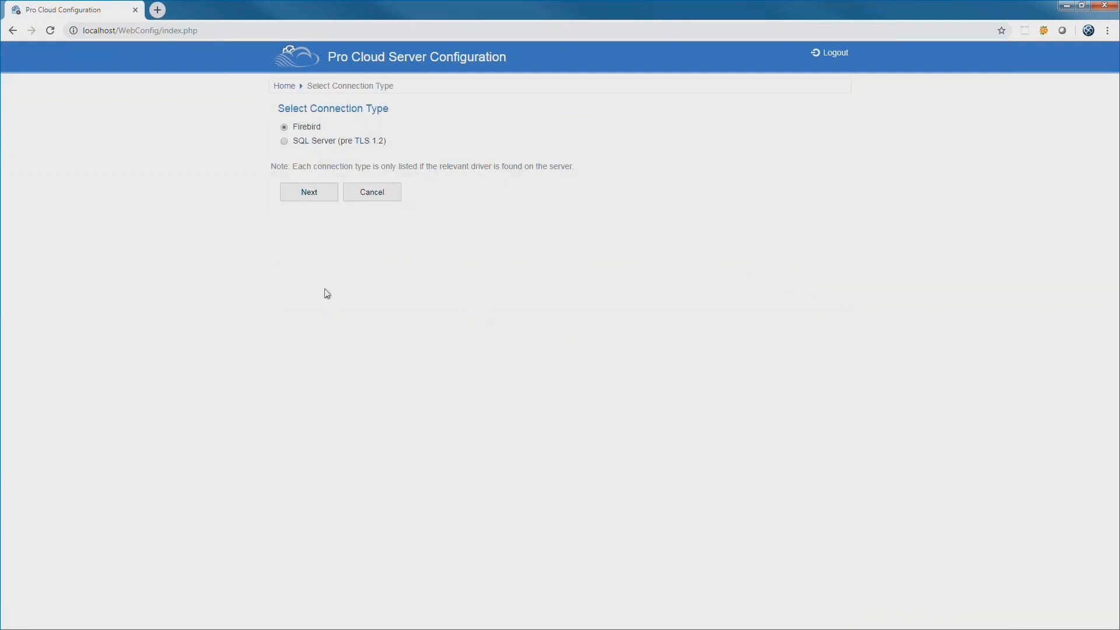
click(314, 196)
key(ctrl+v)
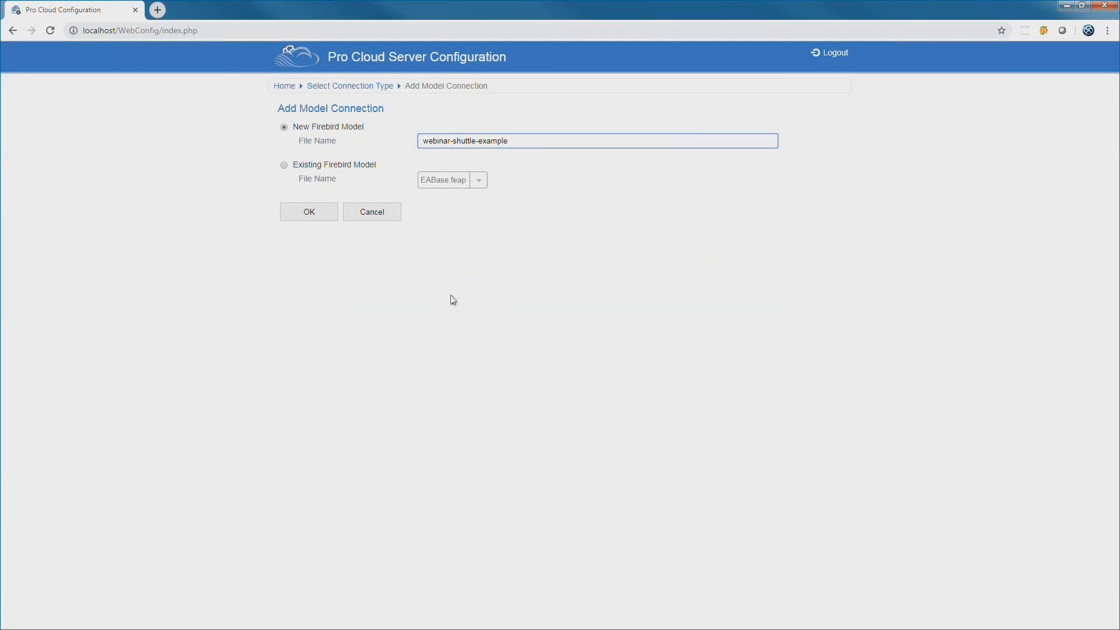
click(305, 213)
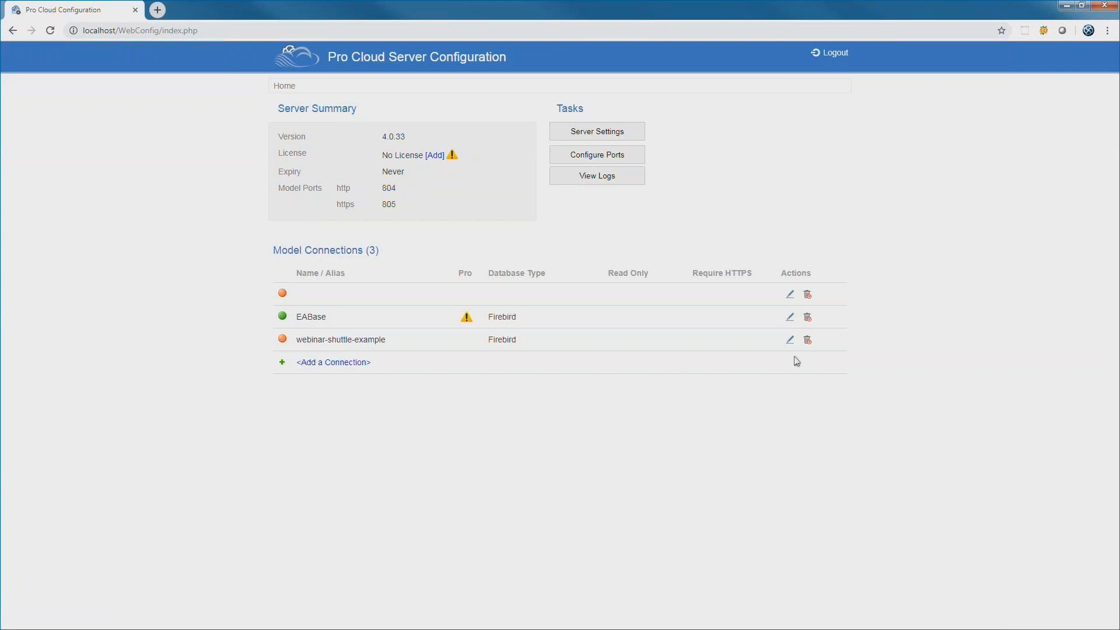
- Enable access on the webinar-shuttle-example connection and save it
click(790, 340)
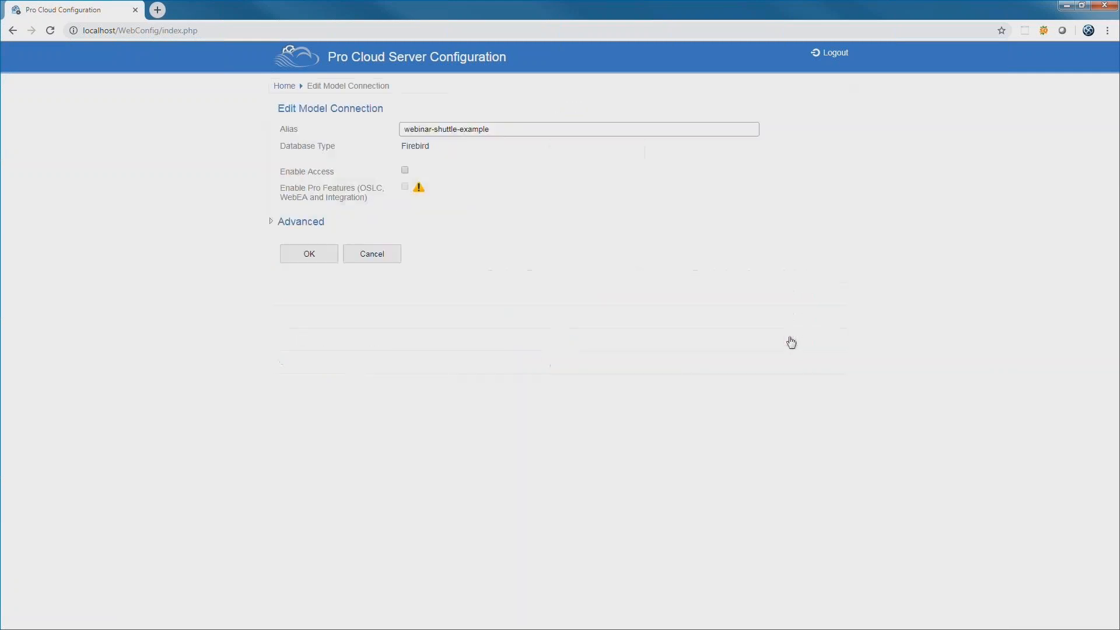
click(405, 173)
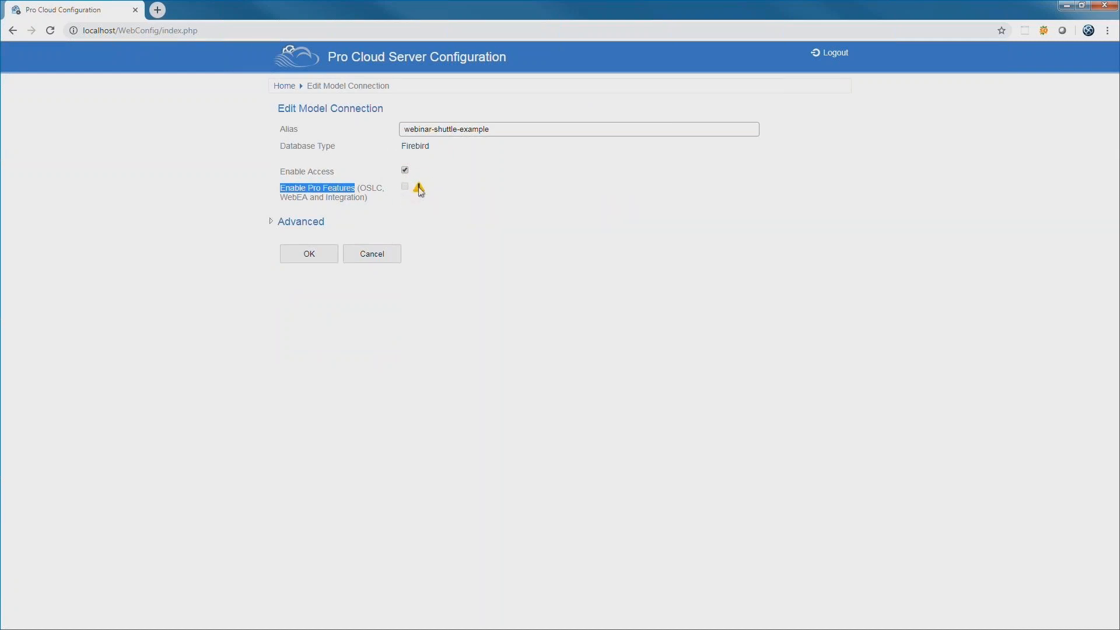
click(443, 250)
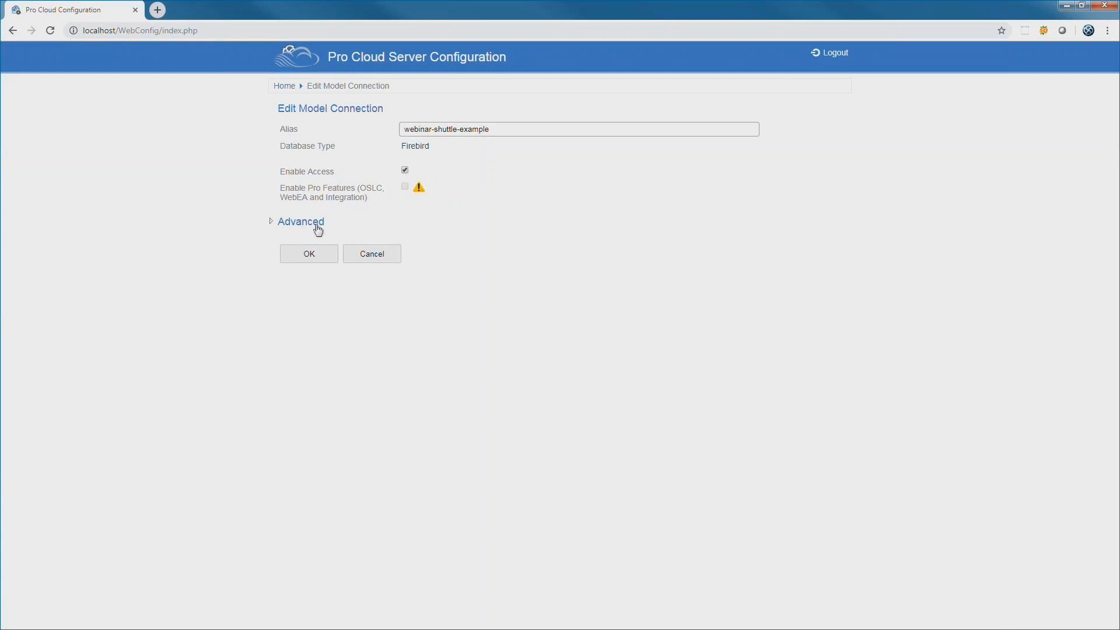
click(308, 256)
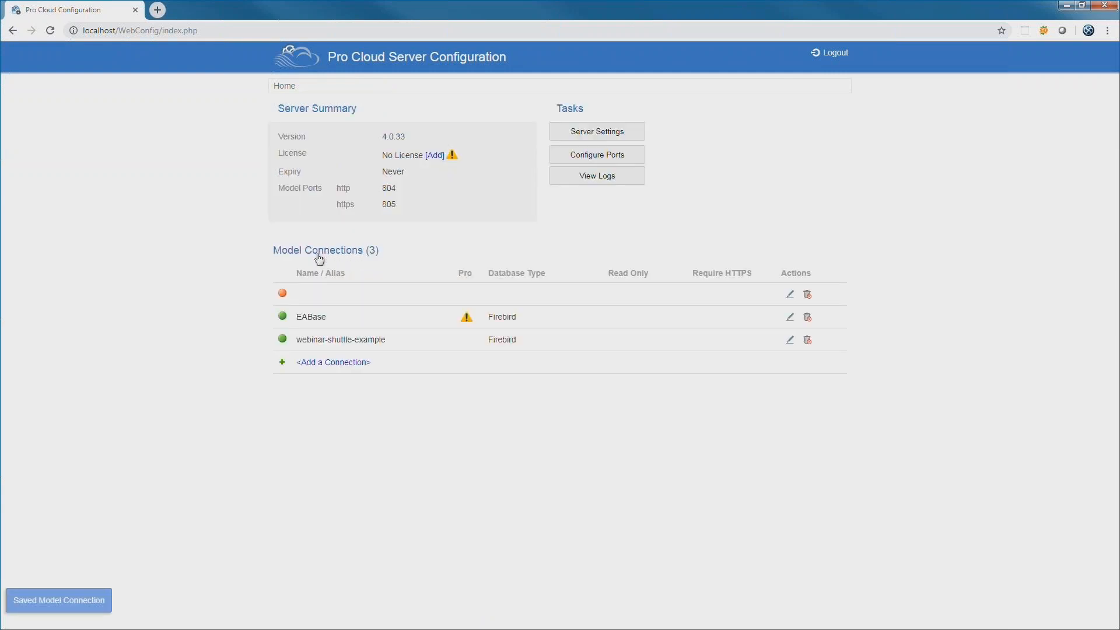
mouse_move(283, 341)
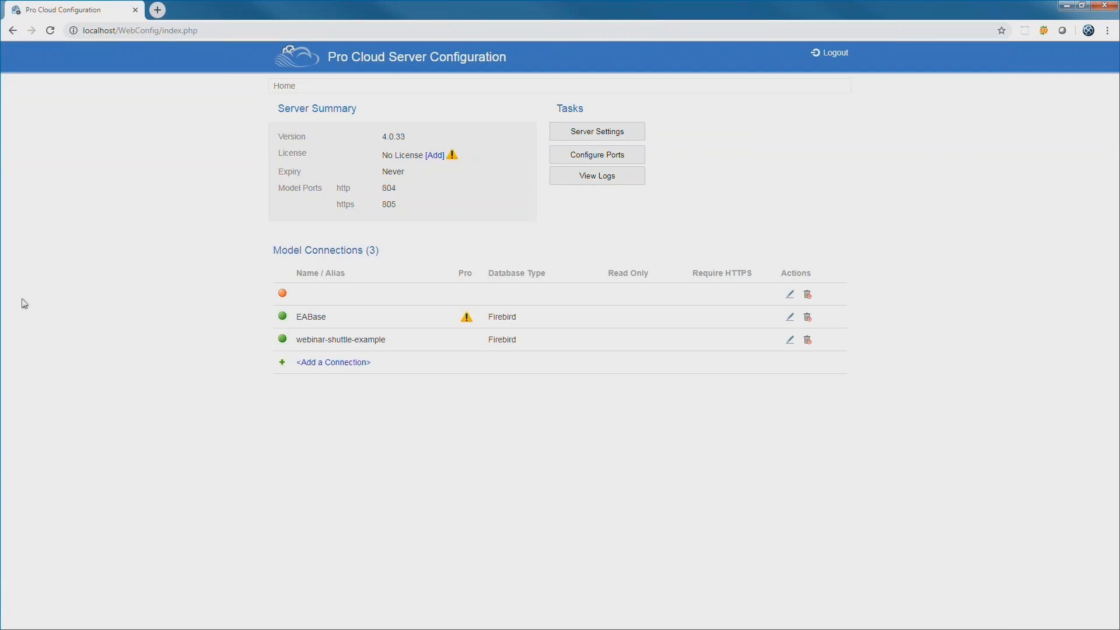
key(alt+Tab)
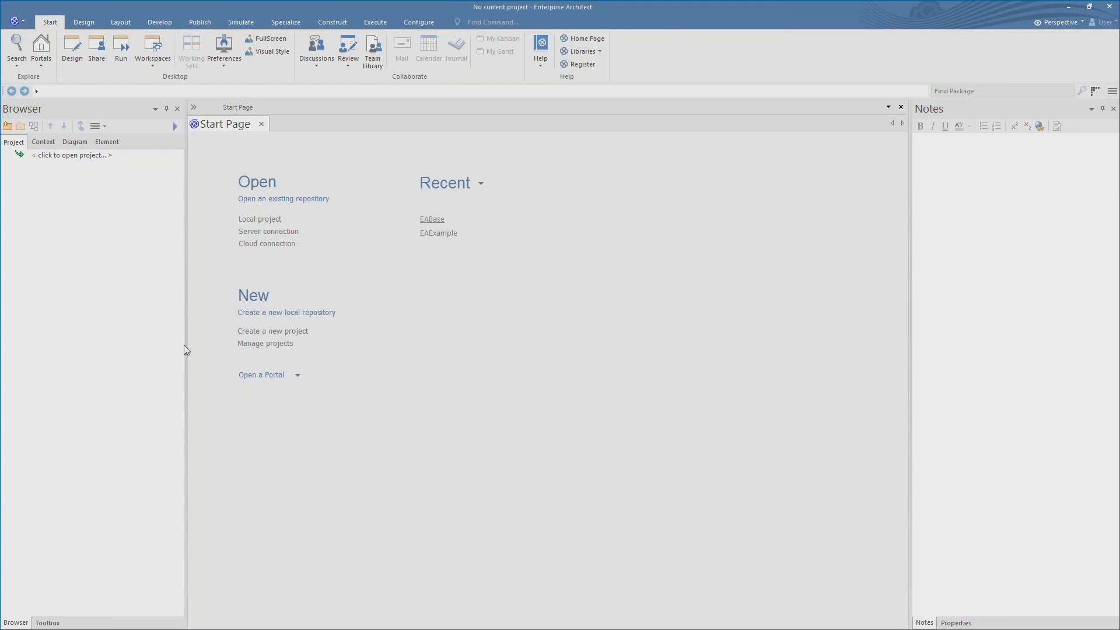
- Connect to the cloud model with name and model name webinar-shuttle-example
click(265, 245)
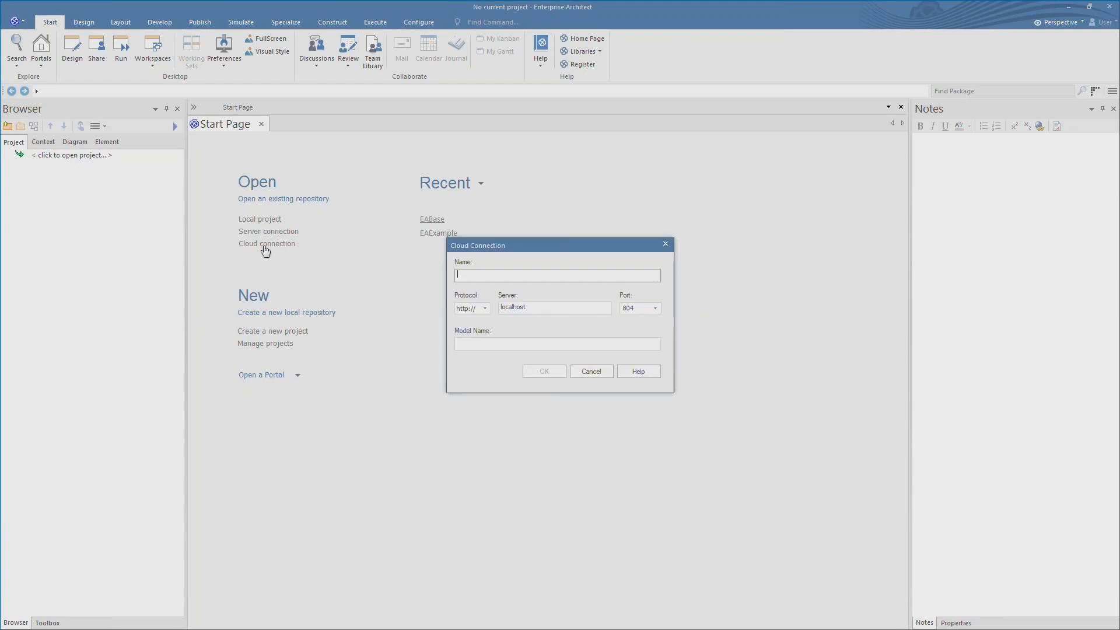
text(webinar-shuttle-example)
click(473, 343)
text(webinar-shuttle-example)
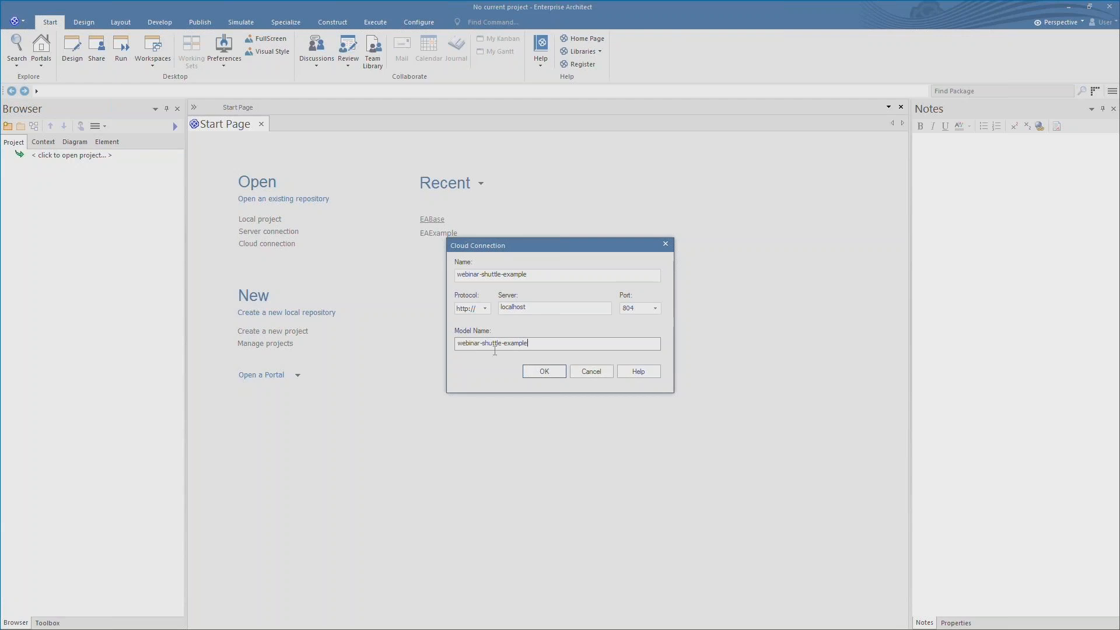
click(548, 374)
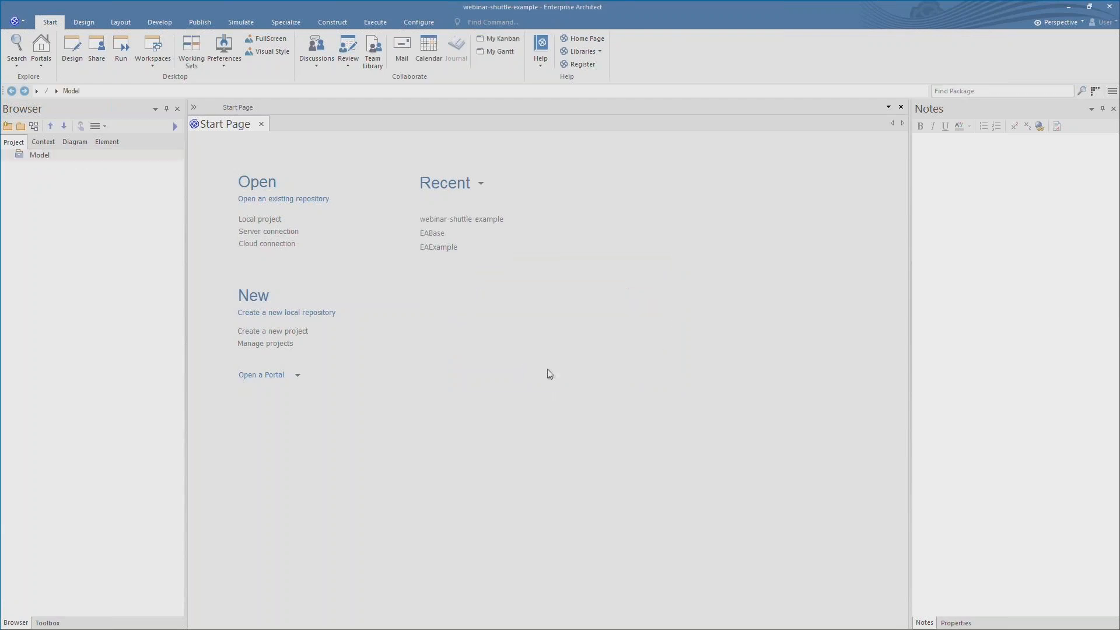
- Add a package named Webinar-Overview under the Model root
click(35, 156)
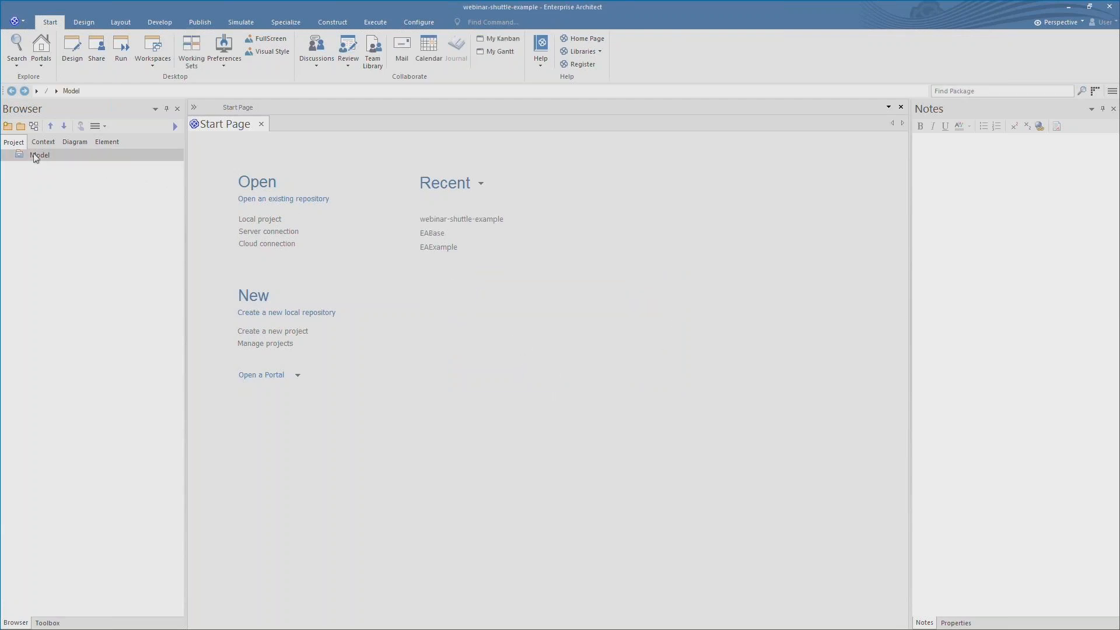
right_click(35, 157)
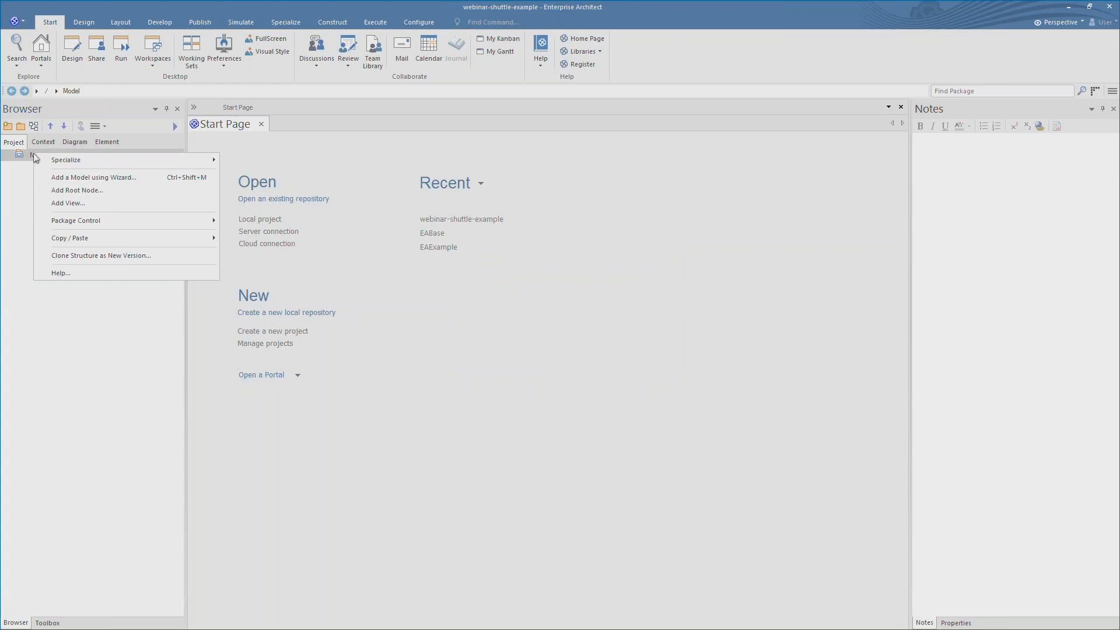
click(65, 201)
text(Webinar-Overview)
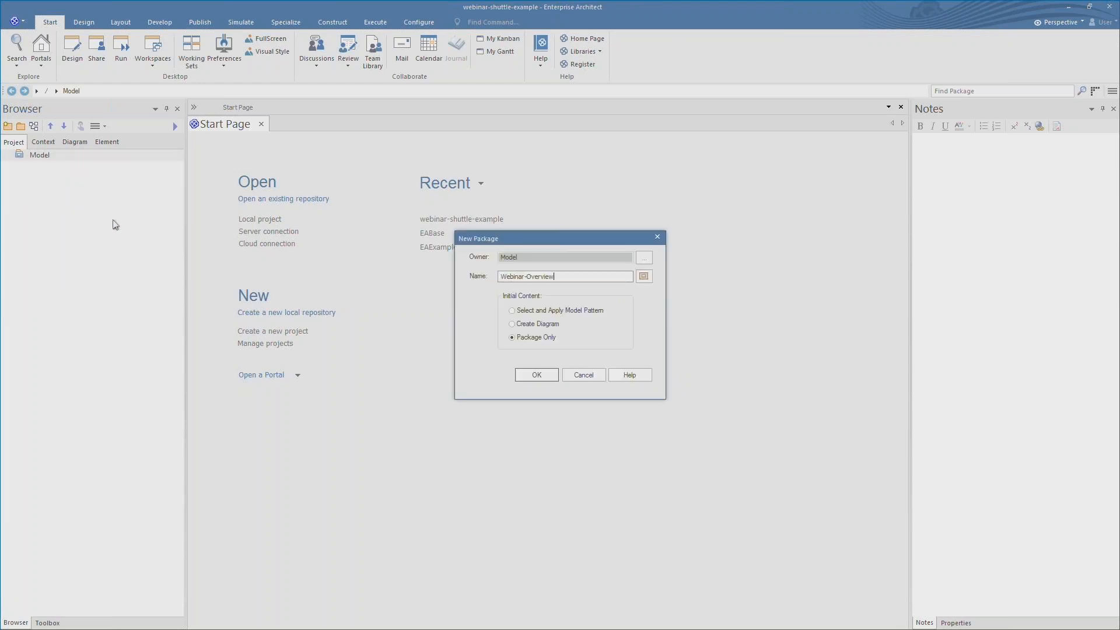
click(536, 377)
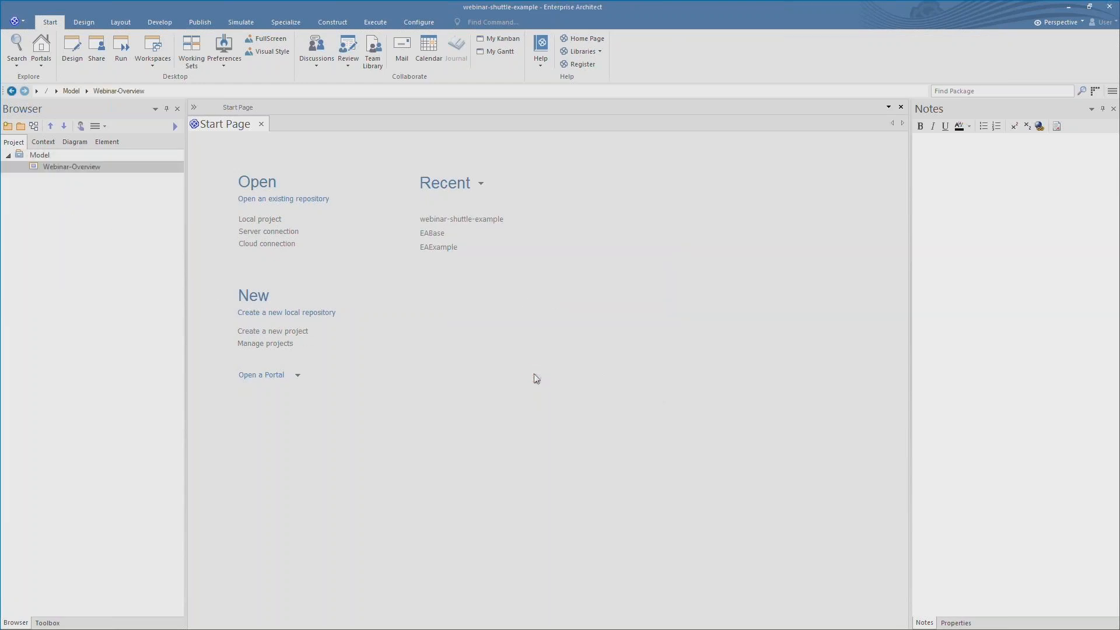
click(1057, 24)
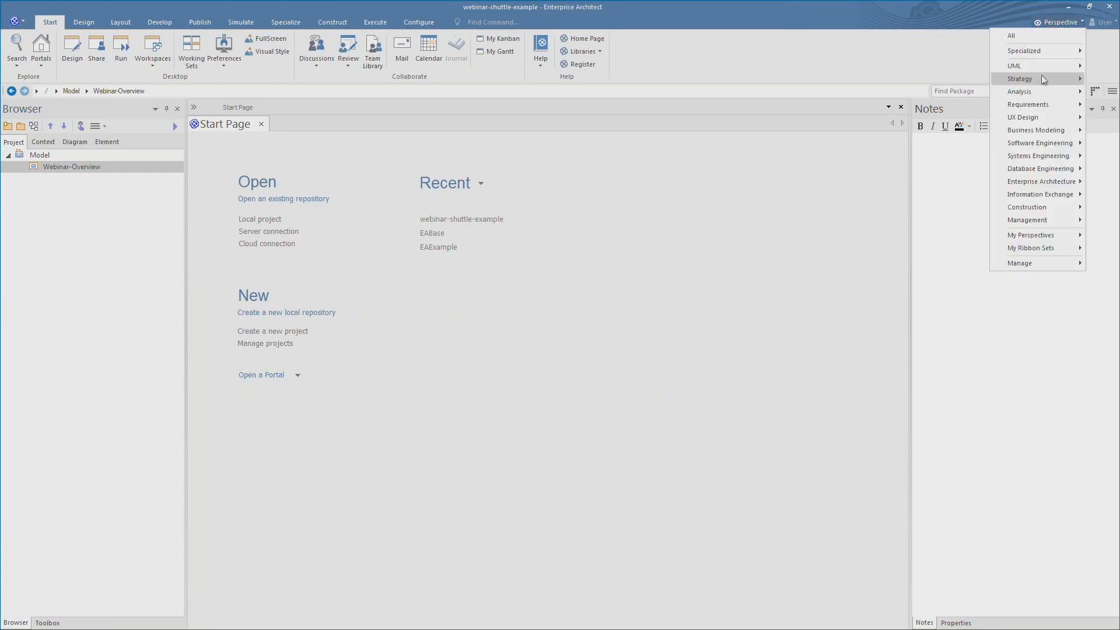
- Create a Basic Mind Map from the Strategy > Mindmap perspective in Webinar-Overview and expand it
mouse_move(1042, 76)
click(971, 91)
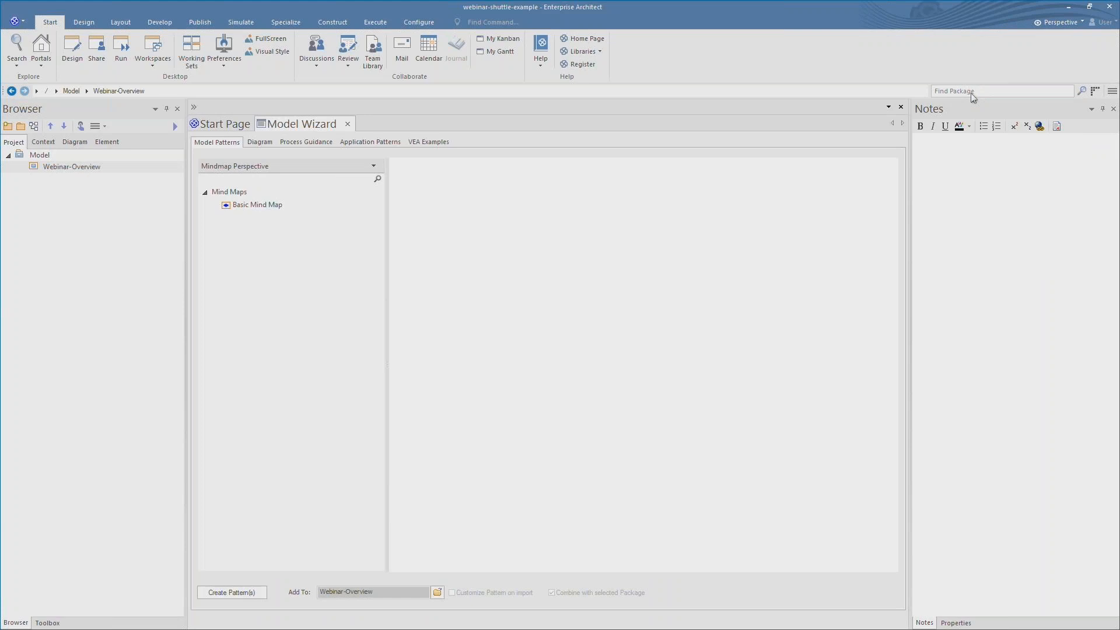
click(247, 211)
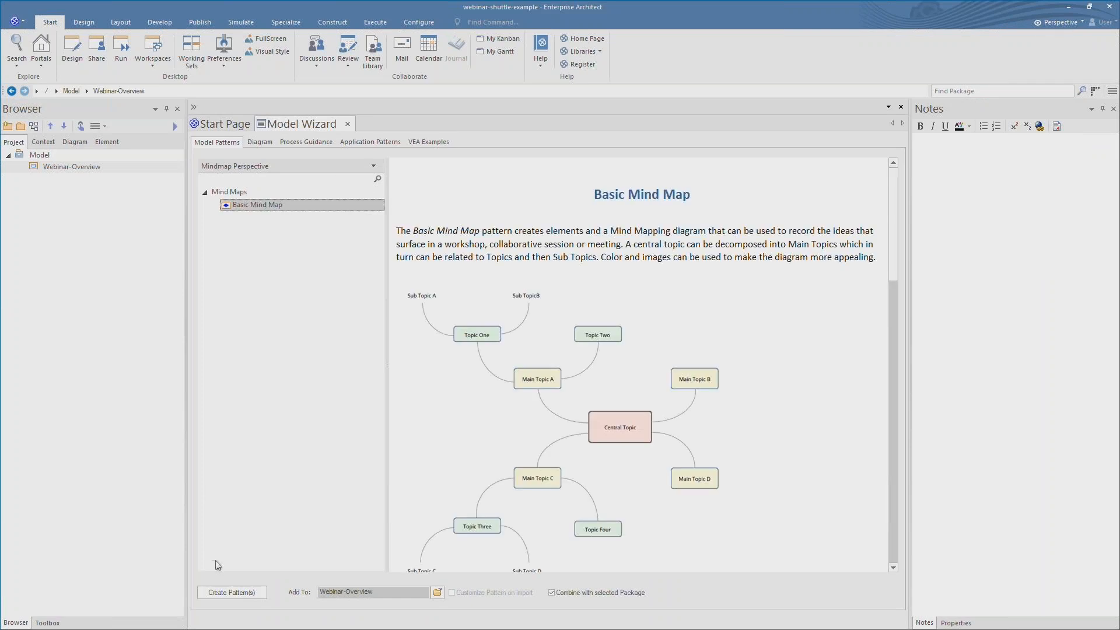
click(226, 595)
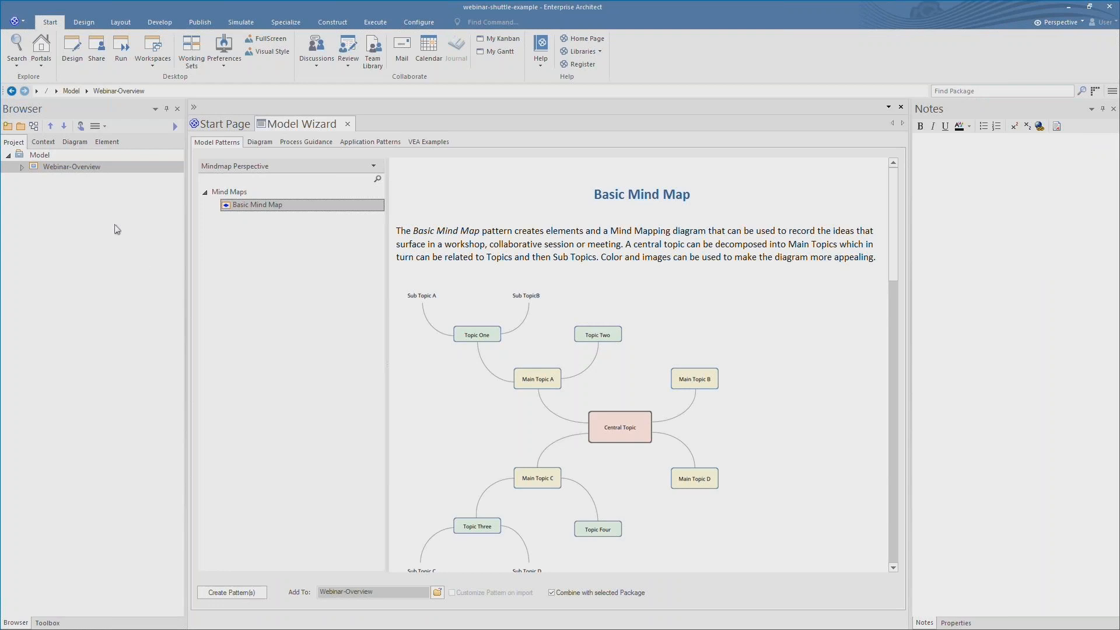
click(21, 168)
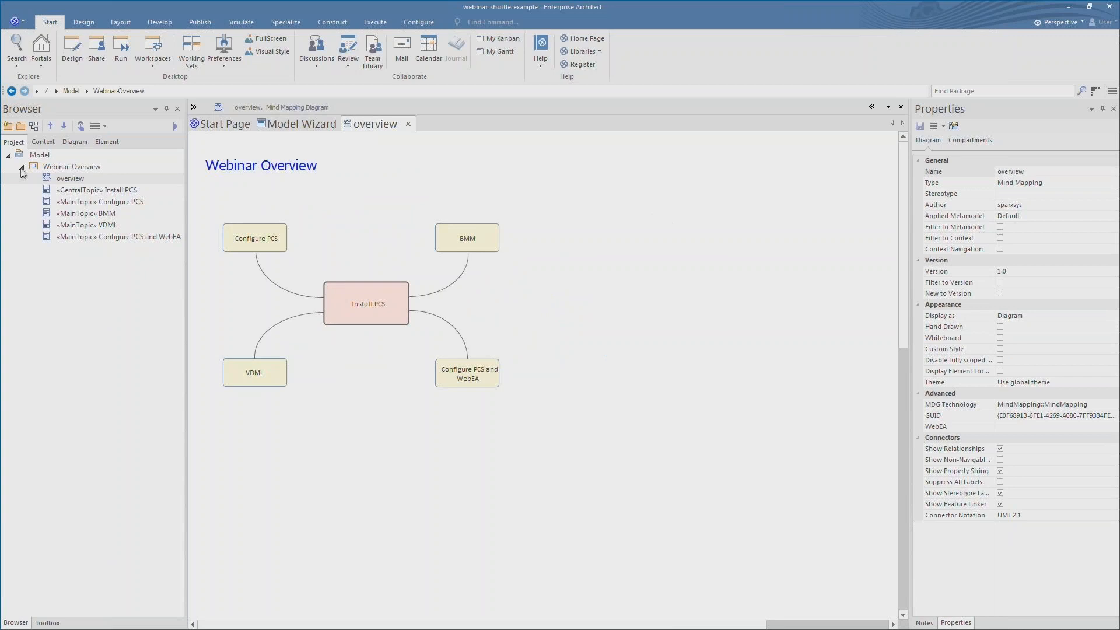
- In Cloud project options, enable auto-created diagram images and linked-document HTML, and build the cache for all items
click(419, 22)
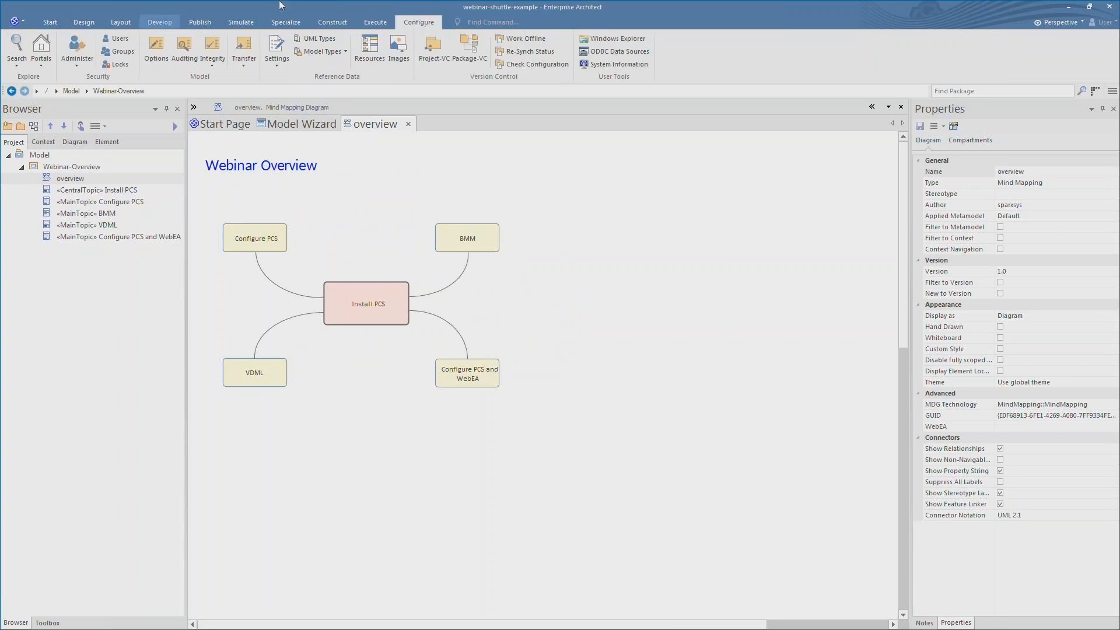
click(161, 49)
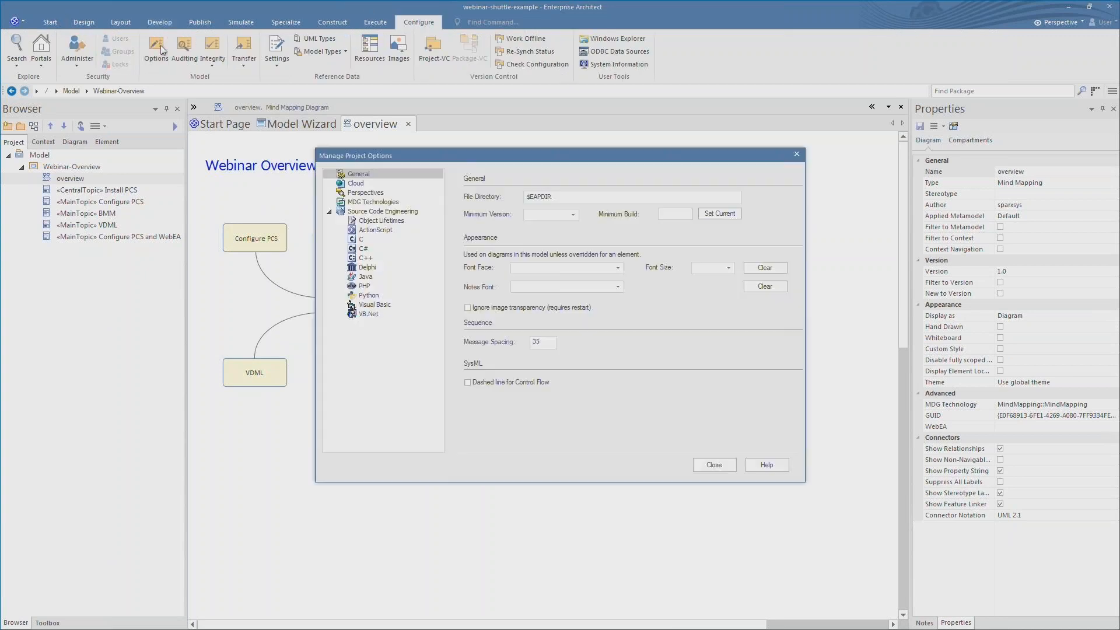
click(348, 183)
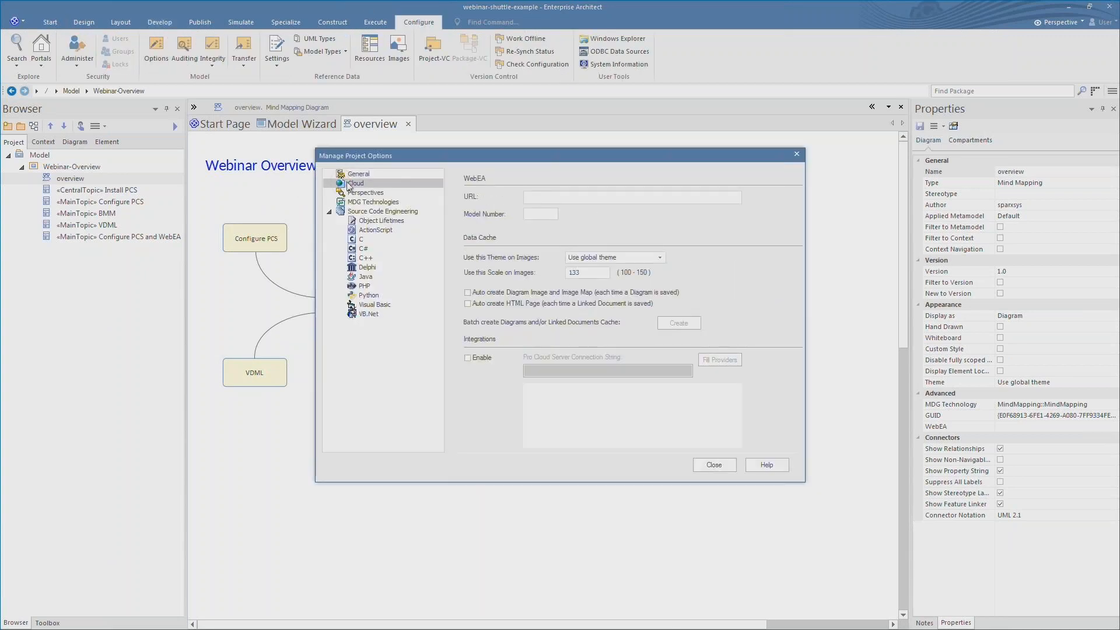
click(468, 293)
click(468, 304)
click(671, 324)
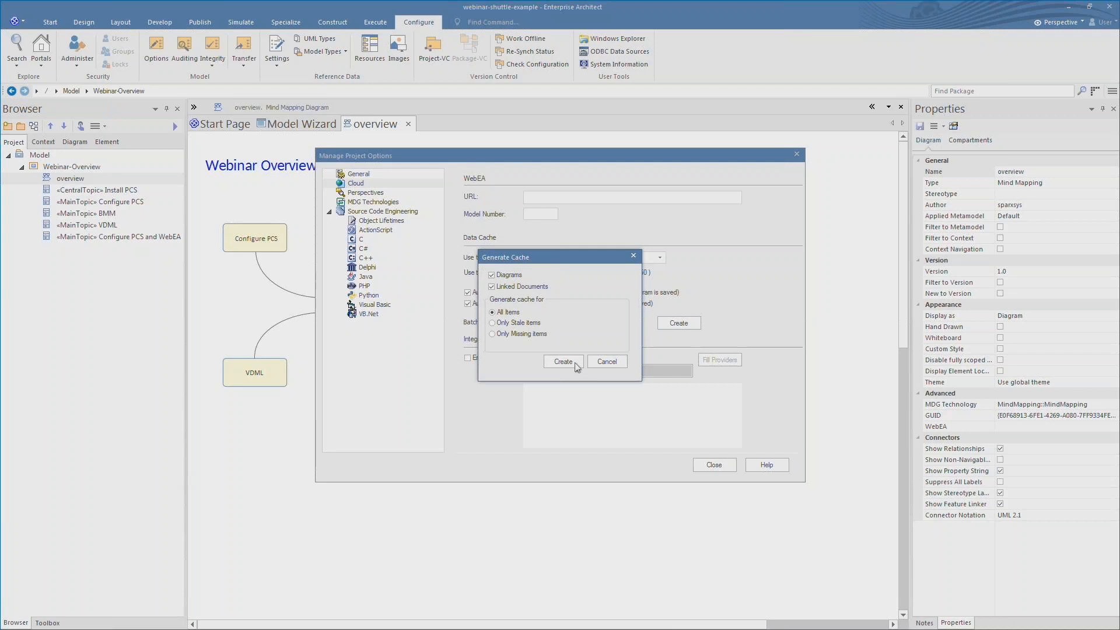
click(574, 363)
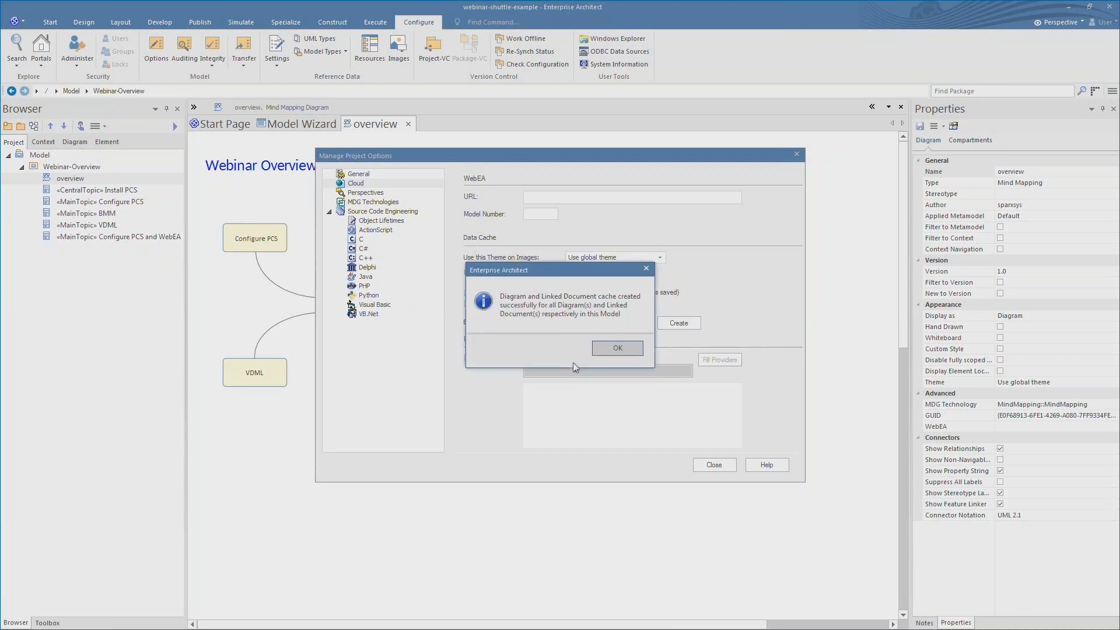
key(Return)
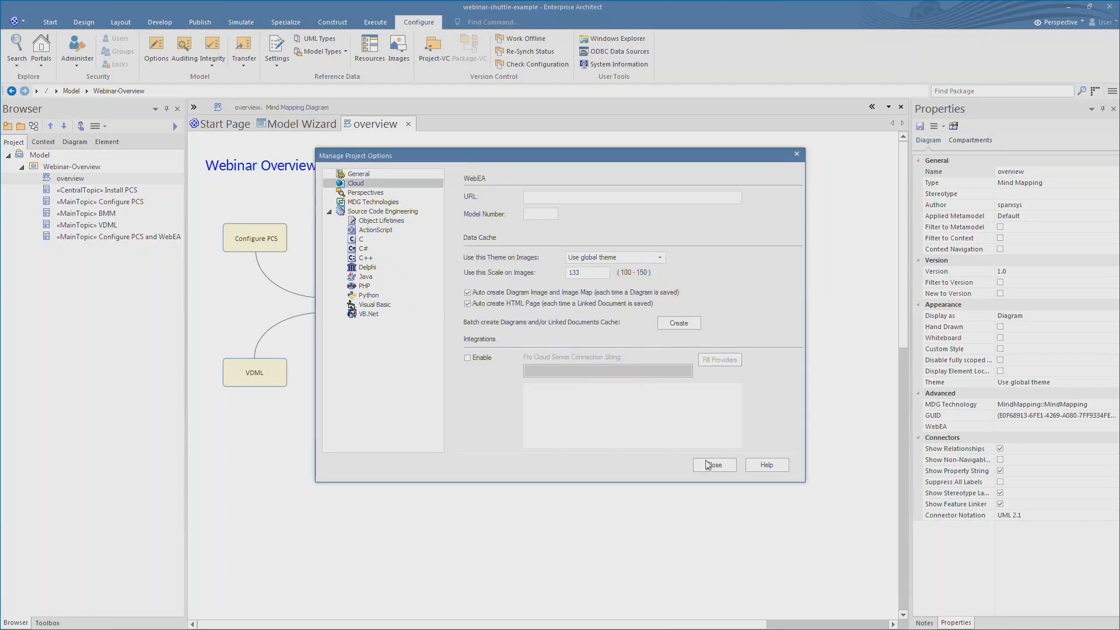
click(711, 466)
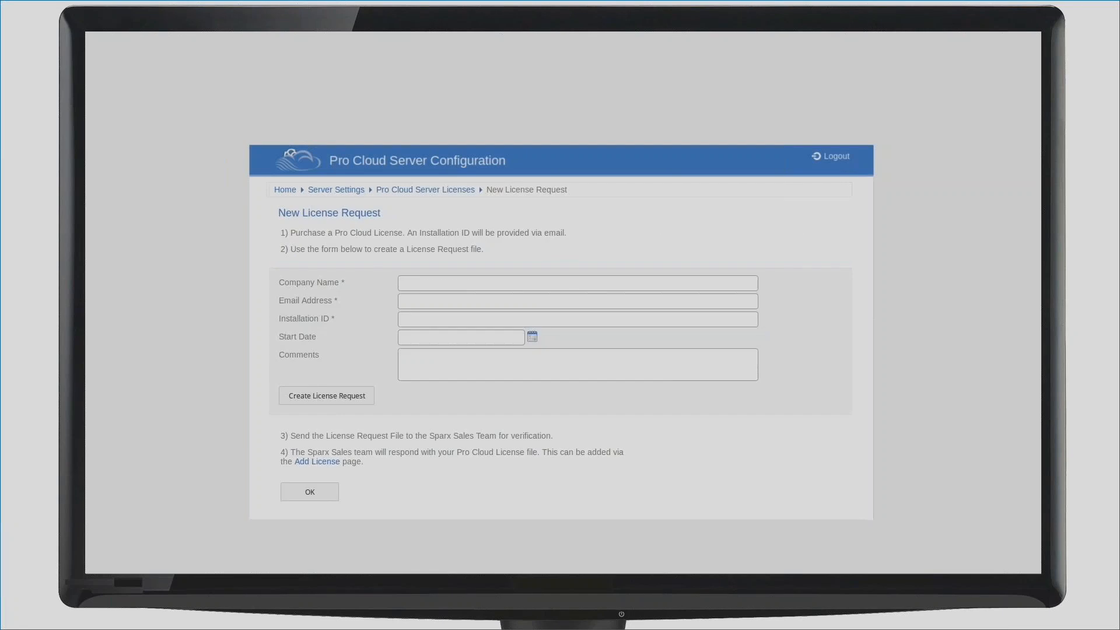
- Enter the company name, e-mail, installation ID, start date 2019-01-01 and comment 'Purchased online through ShareIT'
text(MyCompany Pty Ltd)
key(Tab)
text(email@mycompany.com)
key(Tab)
text({00000000-0000-0000-0000-000000000000})
key(Tab)
text(2019-01-01)
key(Tab)
text(Purchased online through ShareIT)
key(Tab)
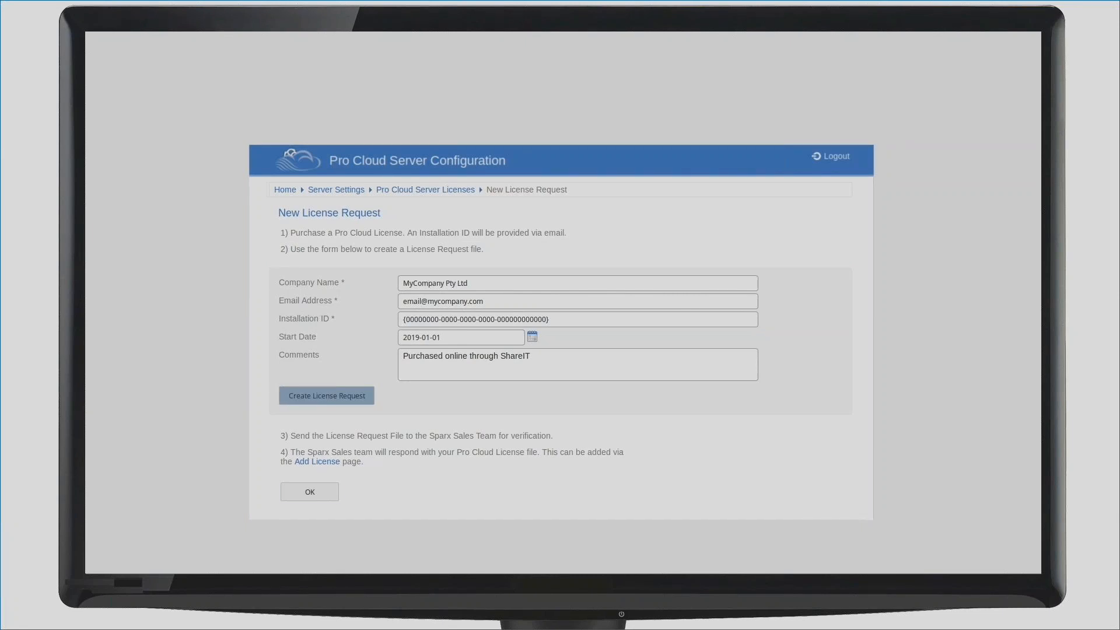
key(Tab)
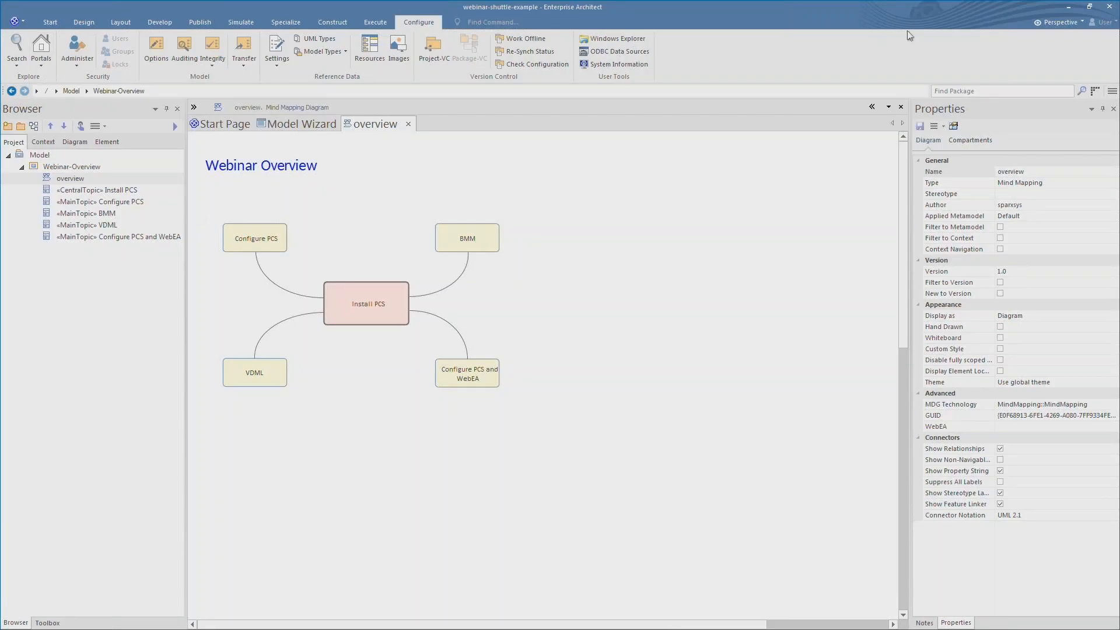
- Minimize Enterprise Architect and the htdocs Explorer window to reveal the configuration page
click(1071, 7)
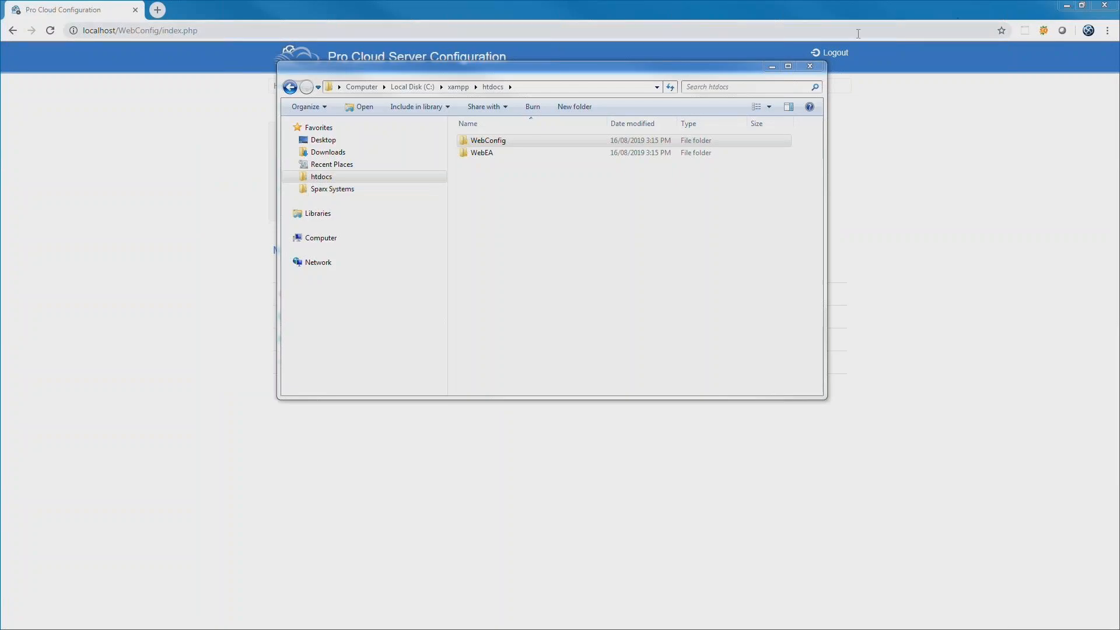
click(772, 66)
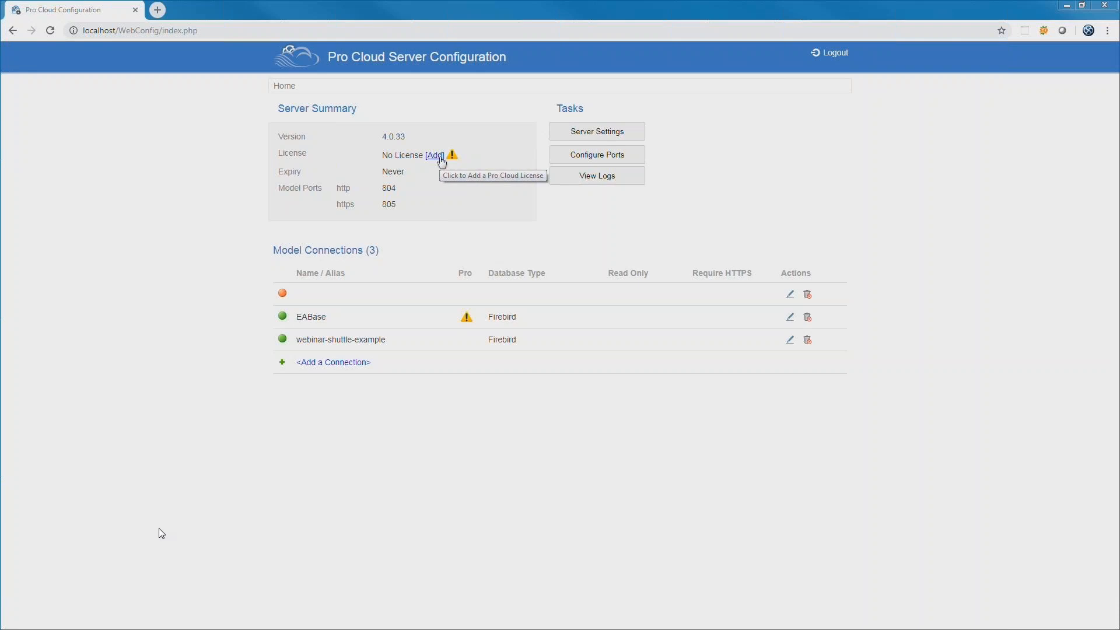
- Add a new Pro Cloud Server license request with the company name and contact e-mail entered
click(436, 156)
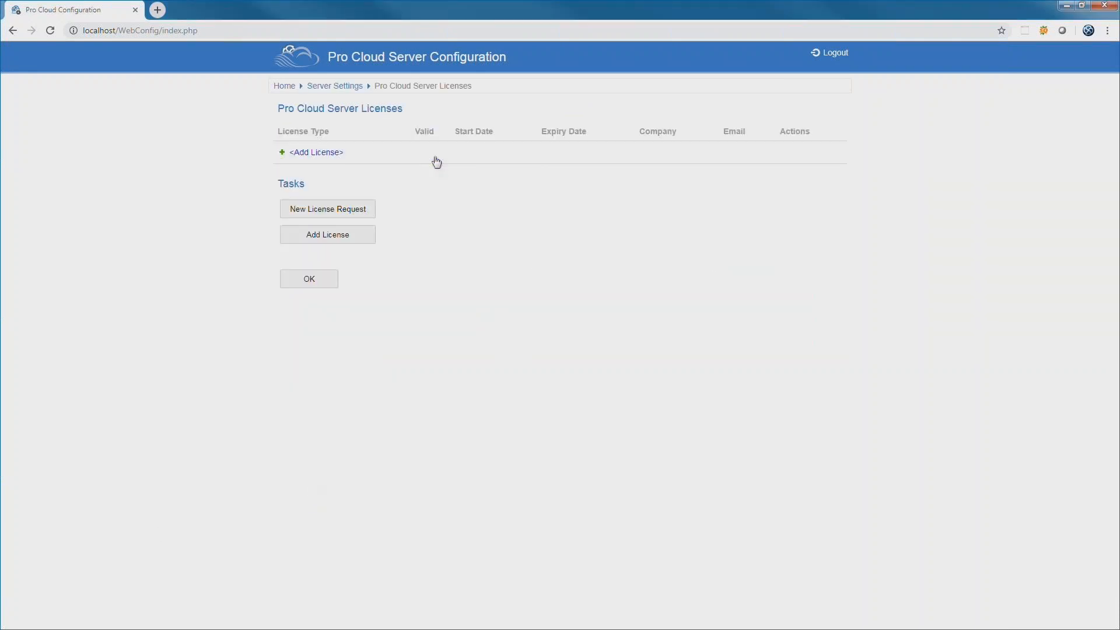
click(357, 209)
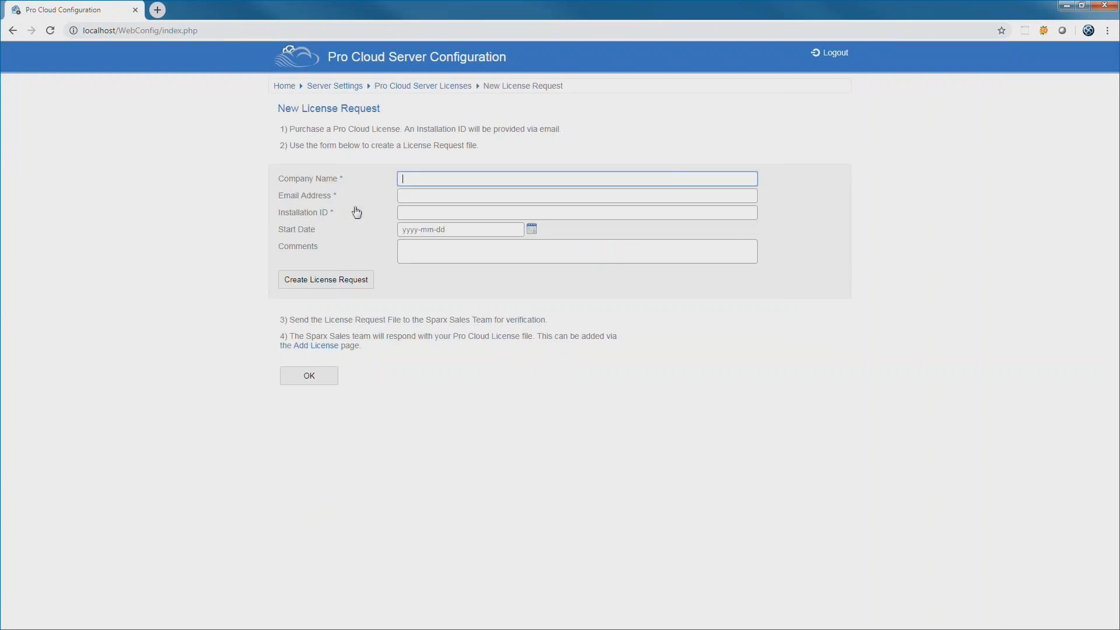
text(at Sparx Systems)
key(Tab)
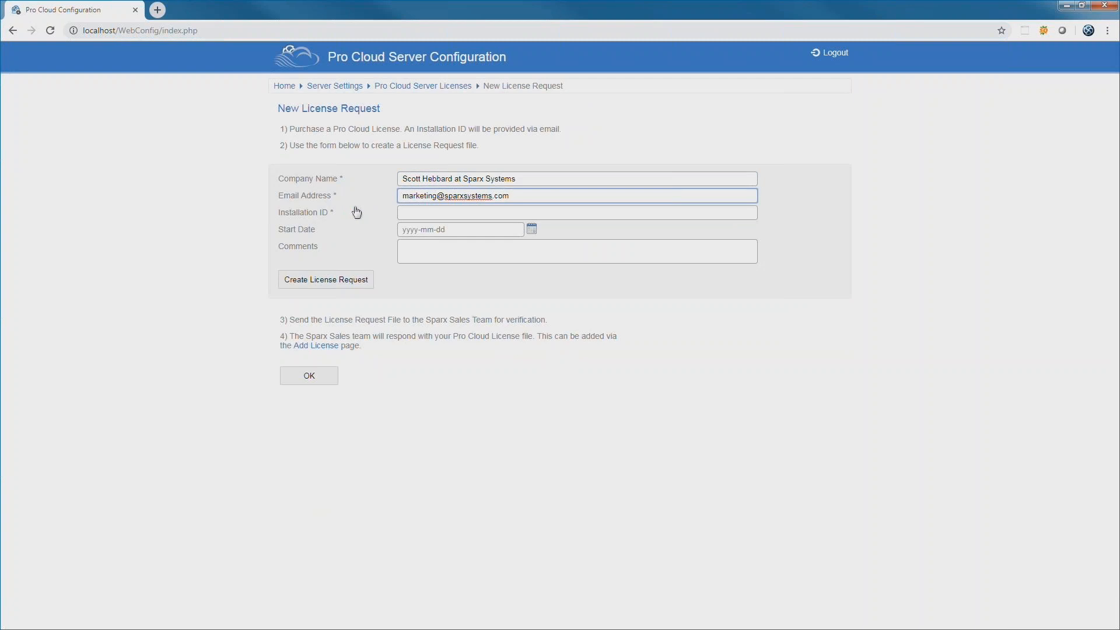
key(Tab)
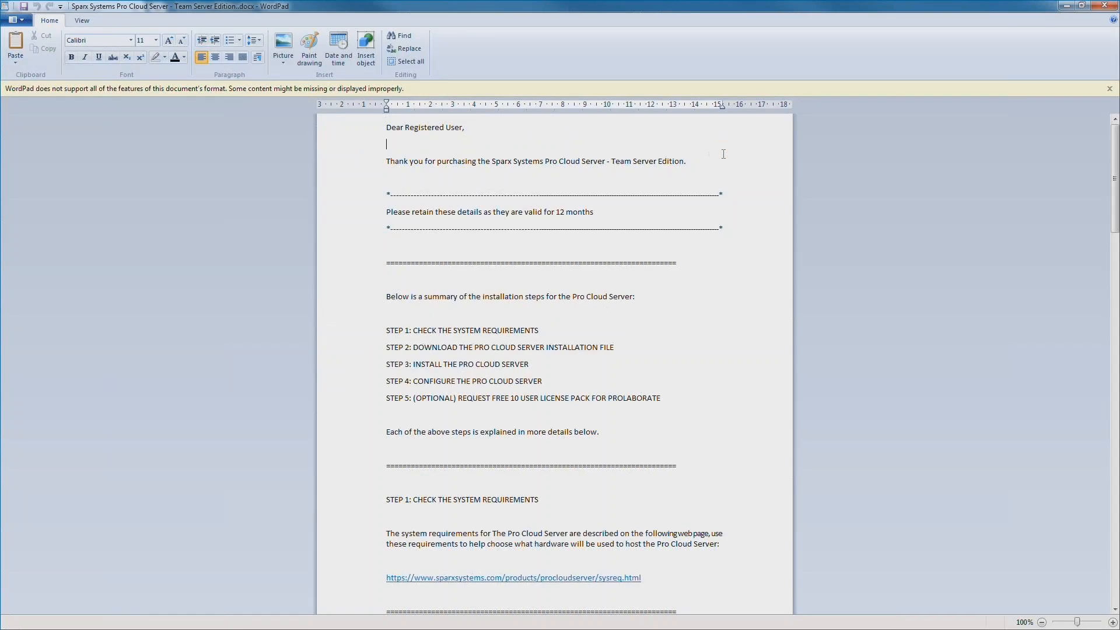
scroll(657, 184, down, 4)
- Find and select the Installation ID line in the WordPad purchase letter, then put WordPad away
scroll(657, 184, down, 6)
scroll(657, 184, down, 3)
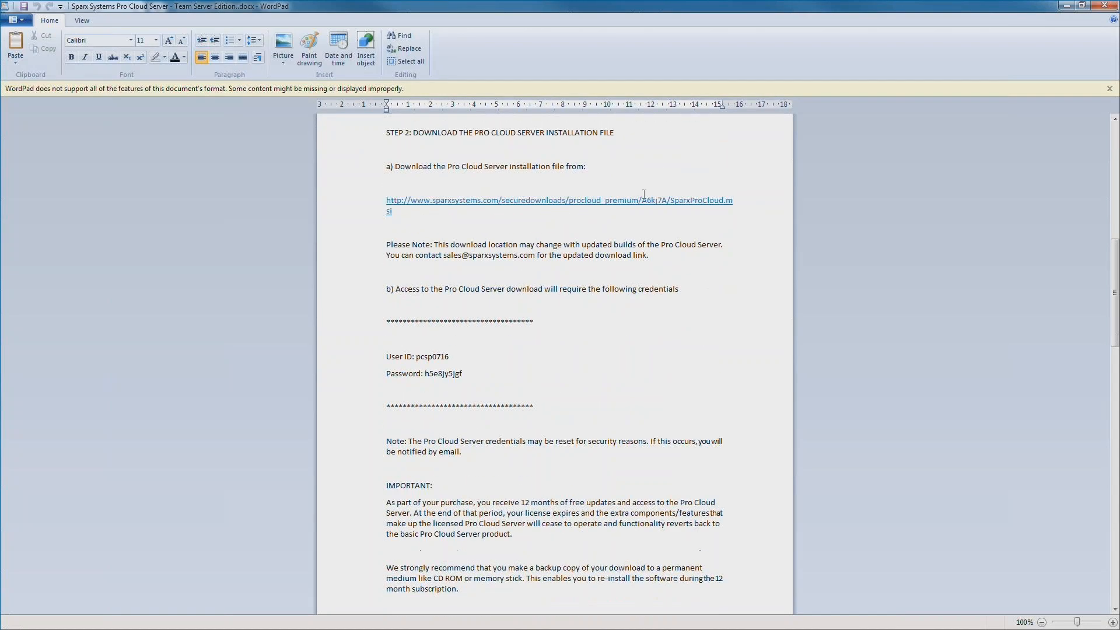
scroll(490, 309, down, 12)
click(479, 347)
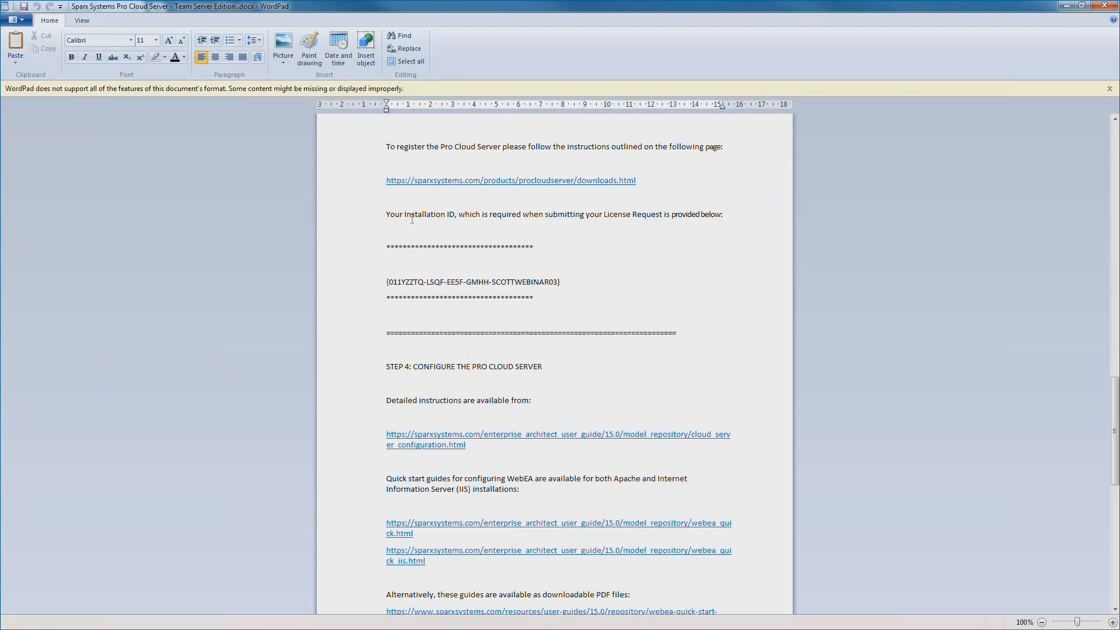
drag(405, 216, 455, 218)
triple_click(494, 275)
key(ctrl+c)
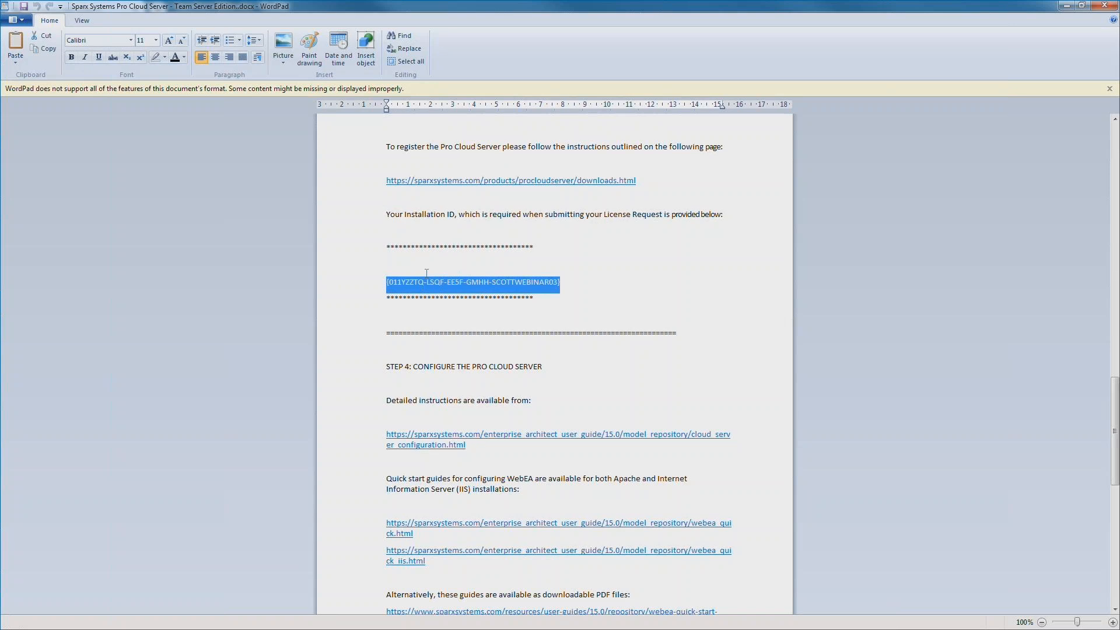
click(1066, 7)
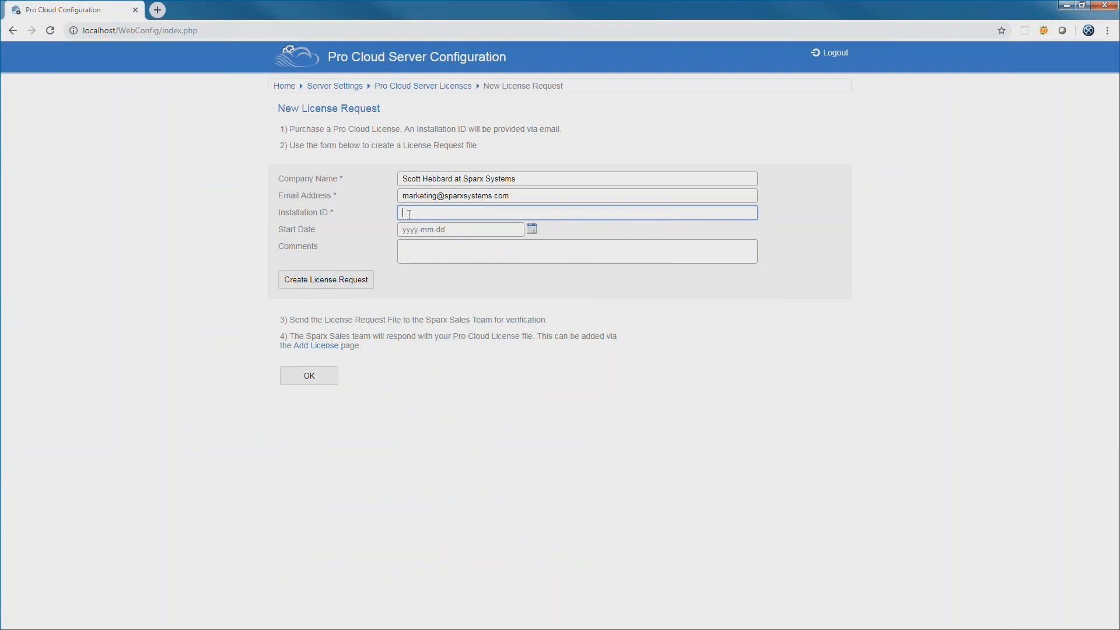
- Paste the installation ID, set start date 16 August 2019, and generate pcsrequest.csr
key(ctrl+v)
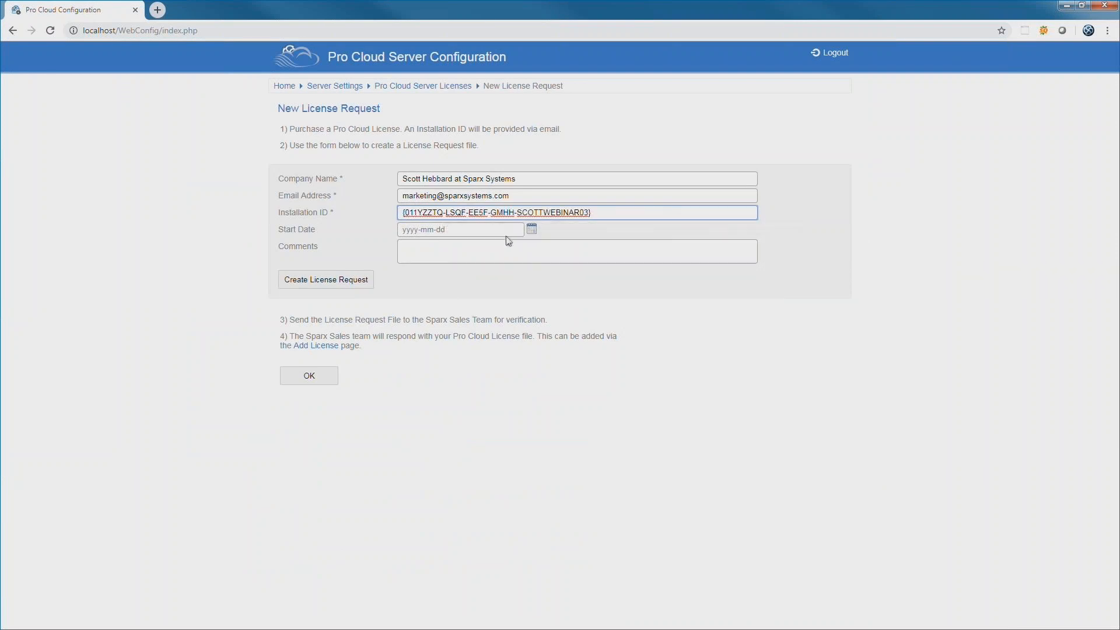
click(532, 229)
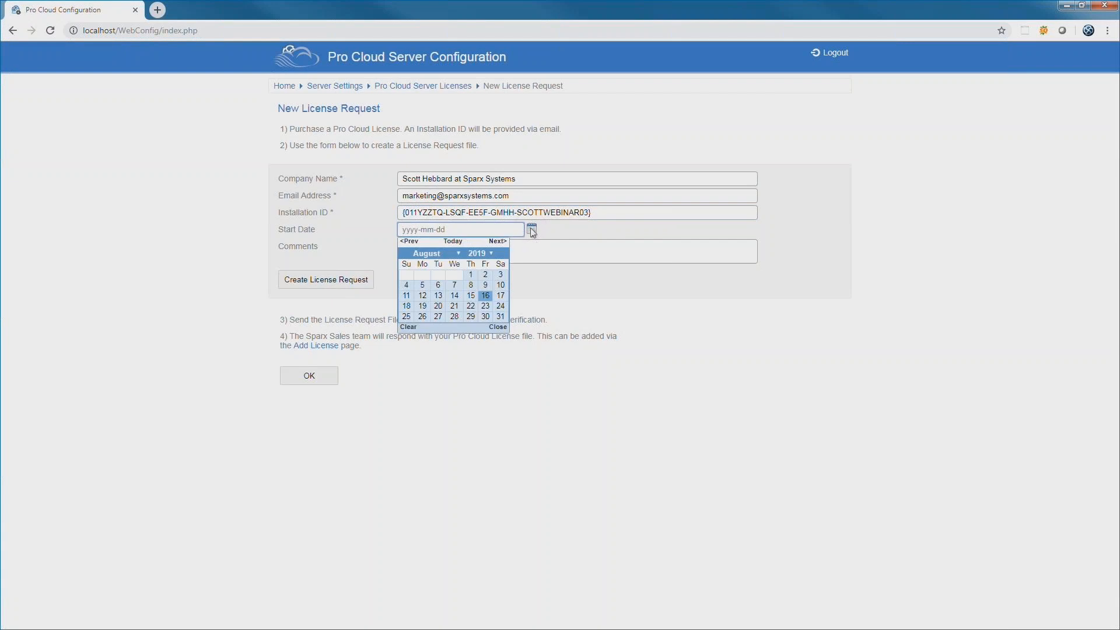
click(486, 296)
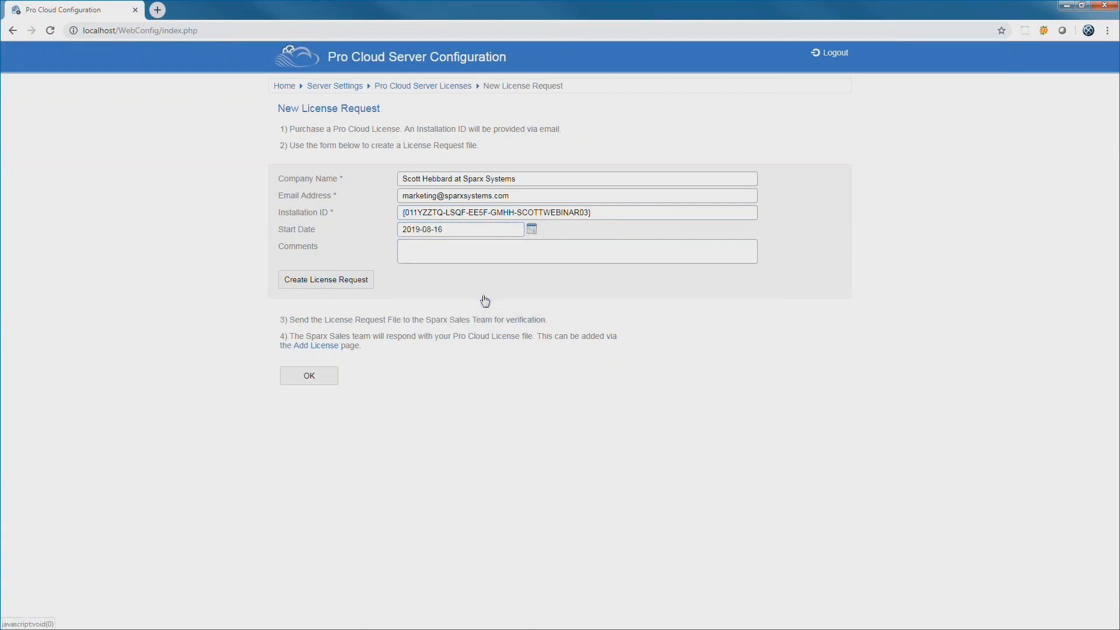
click(332, 287)
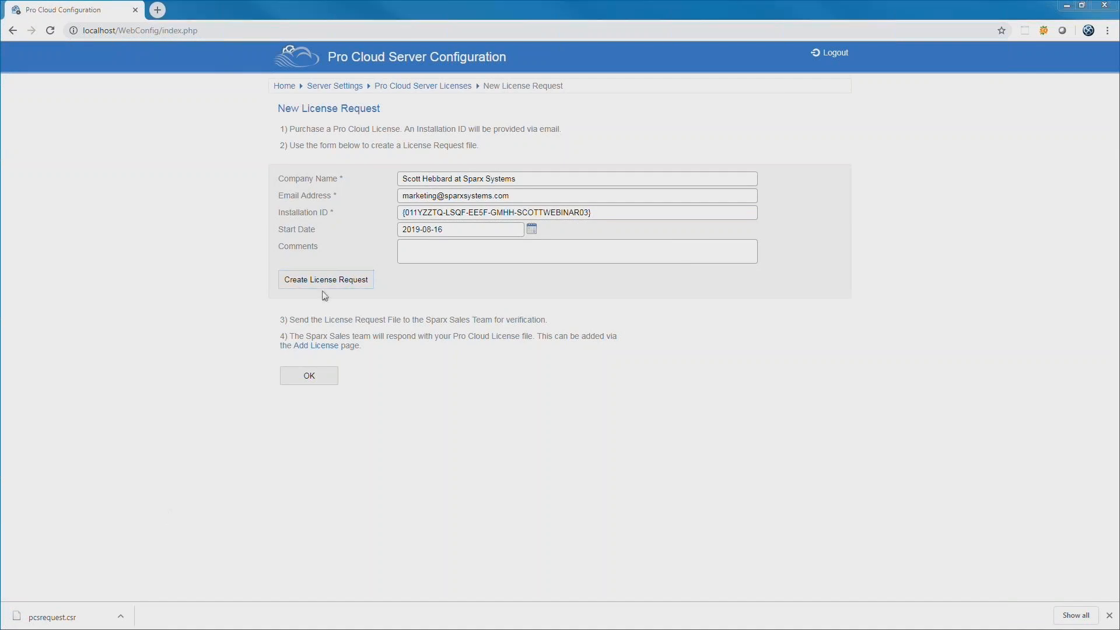
click(307, 376)
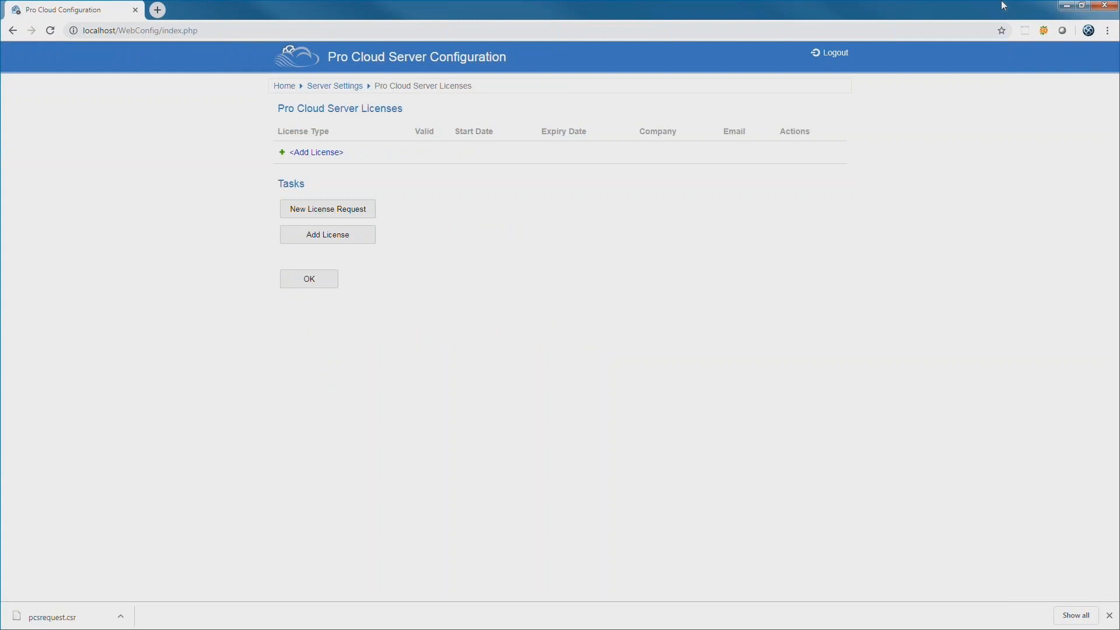
click(1067, 7)
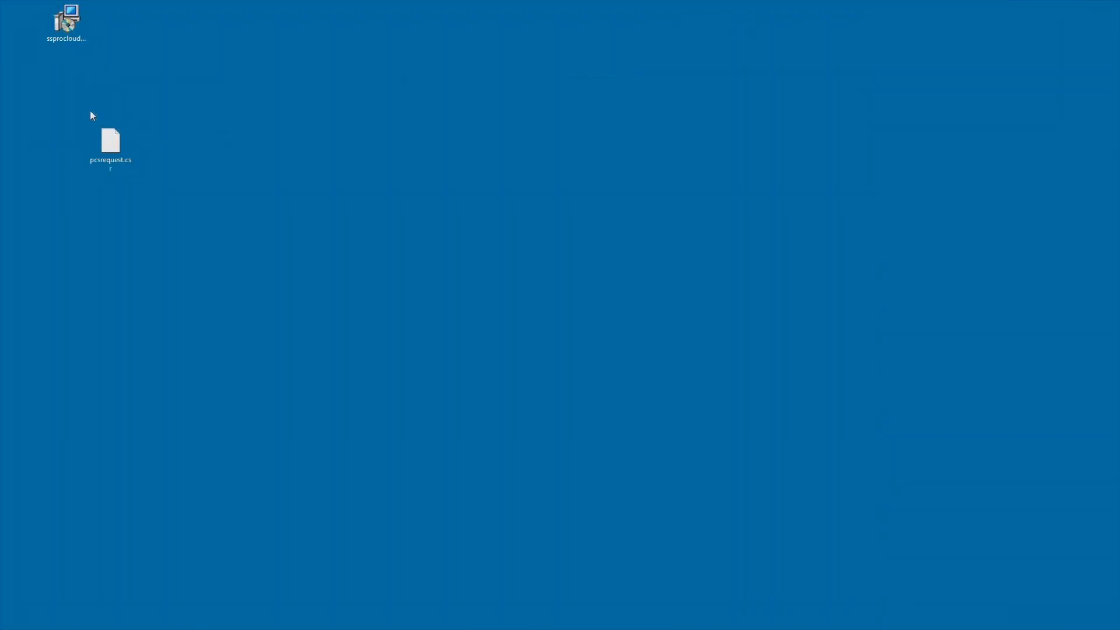
- Open pcsrequest.csr, then launch the Pro Cloud Config Client and log on to the local server
double_click(111, 150)
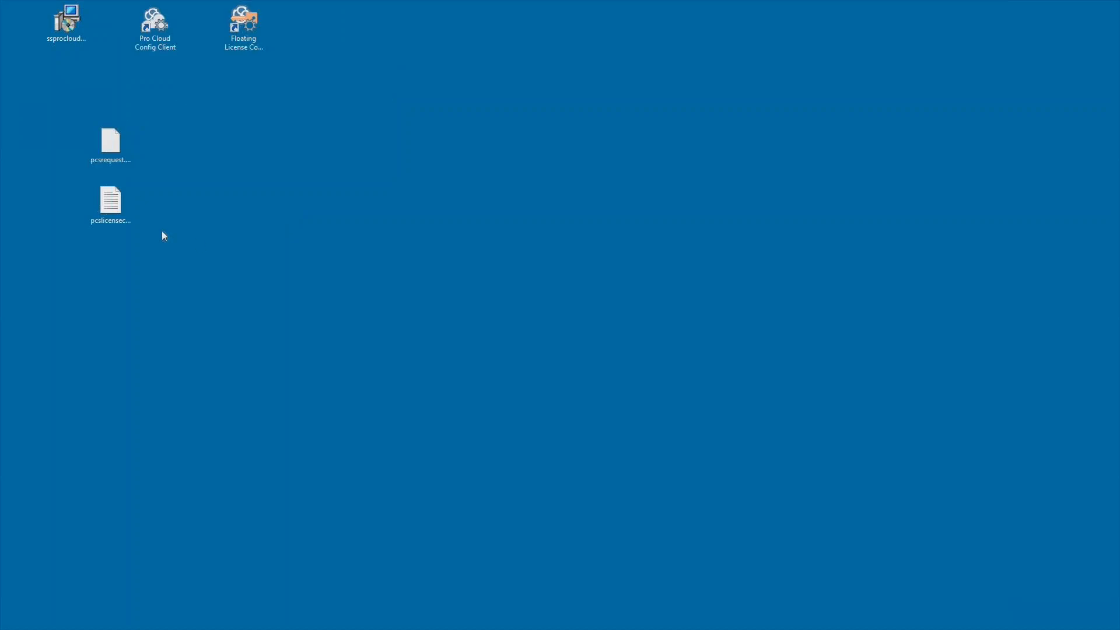
click(115, 211)
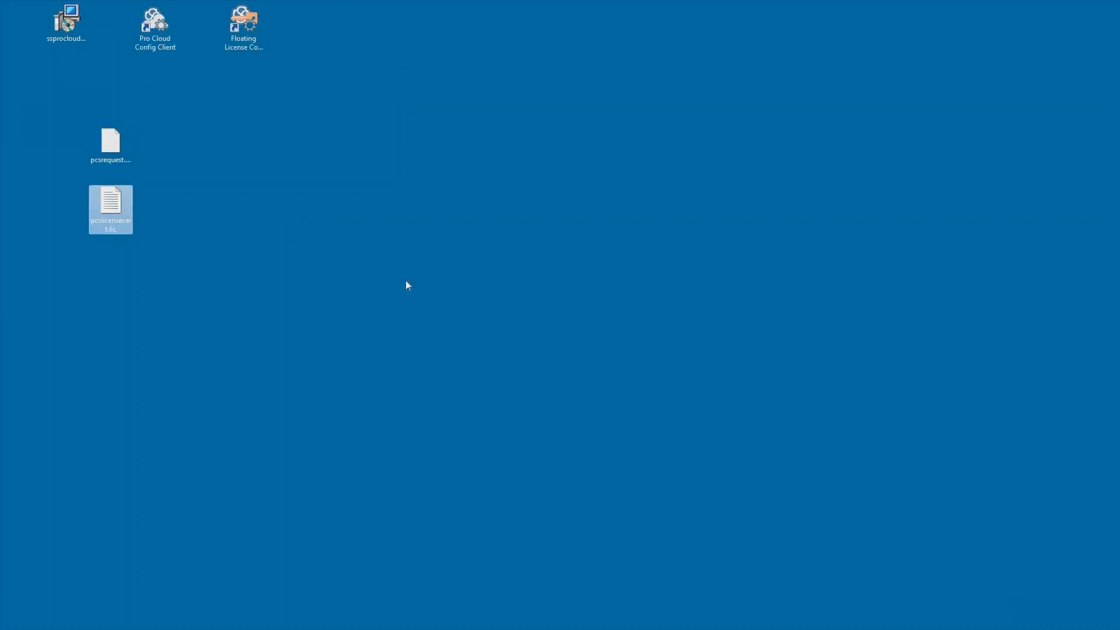
click(251, 162)
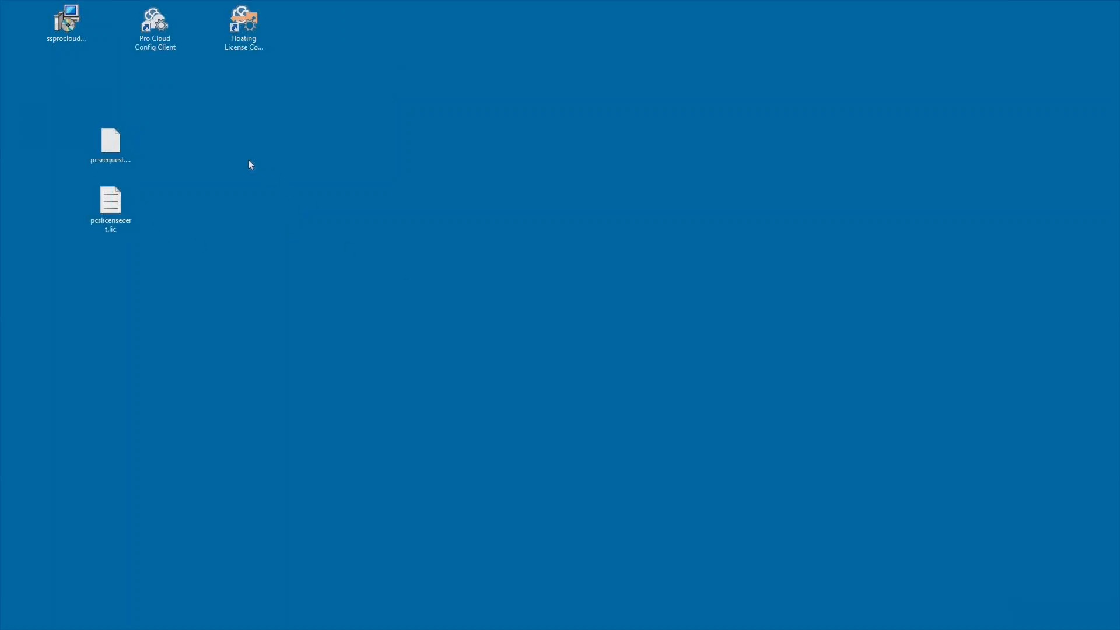
double_click(153, 26)
click(608, 288)
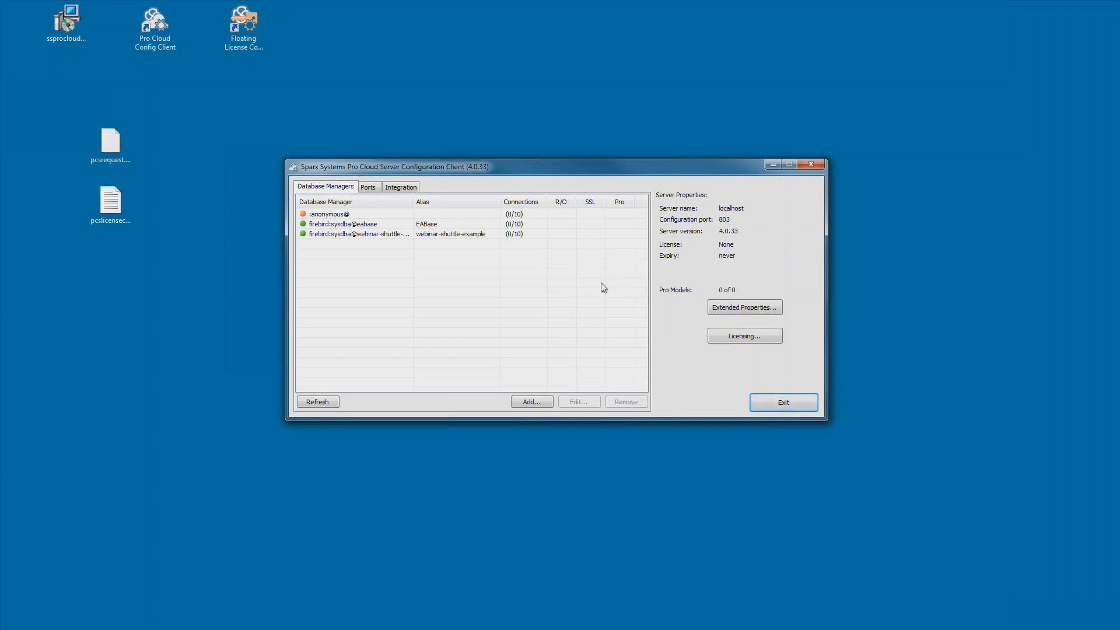
- Add the pcslicensecert.lic certificate through the server's Licensing dialog
click(744, 336)
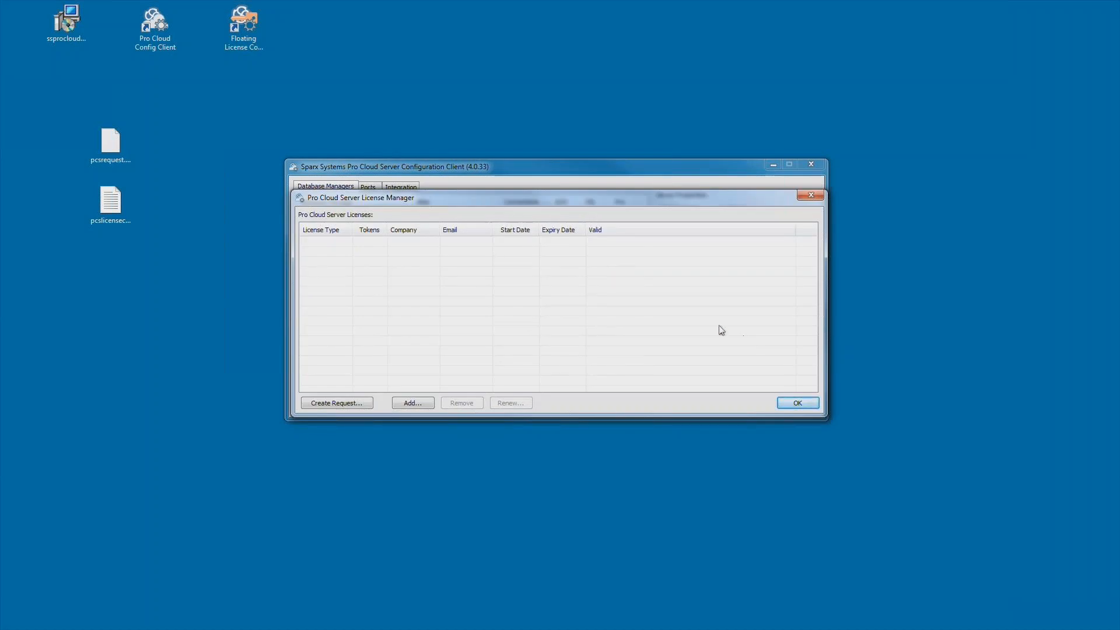
click(418, 402)
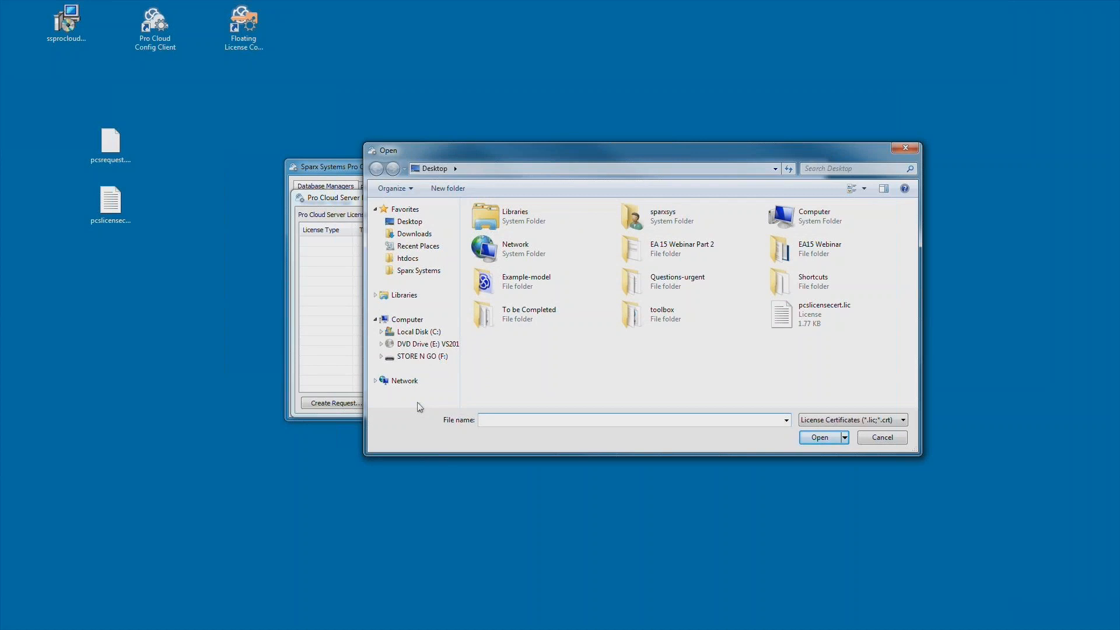
double_click(793, 316)
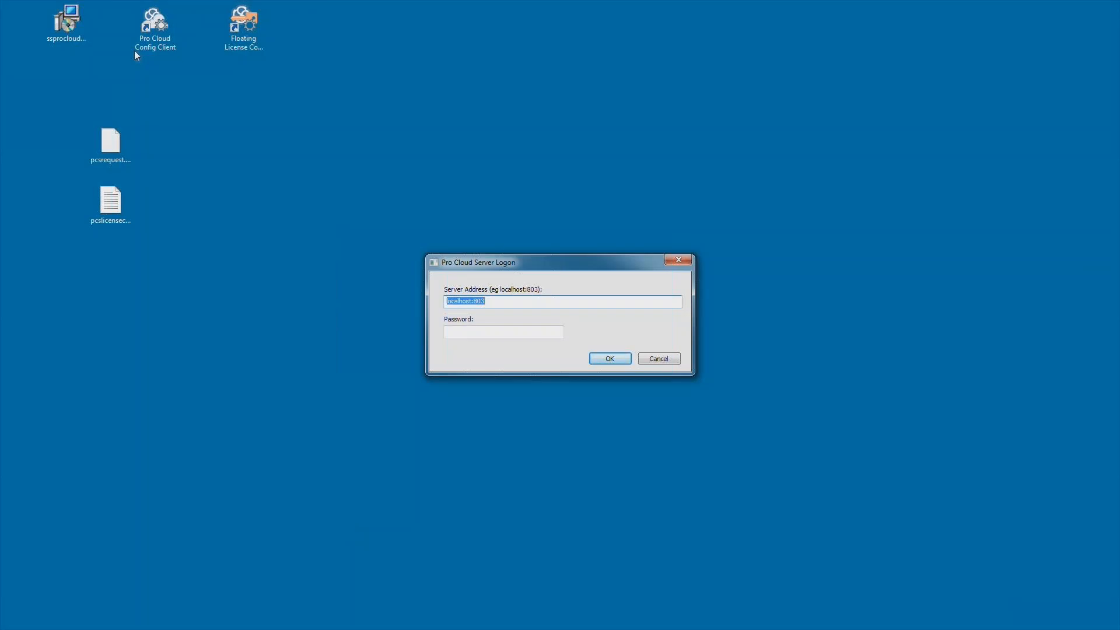
- Log back on to the server and select the webinar-shuttle-example database connection
click(608, 357)
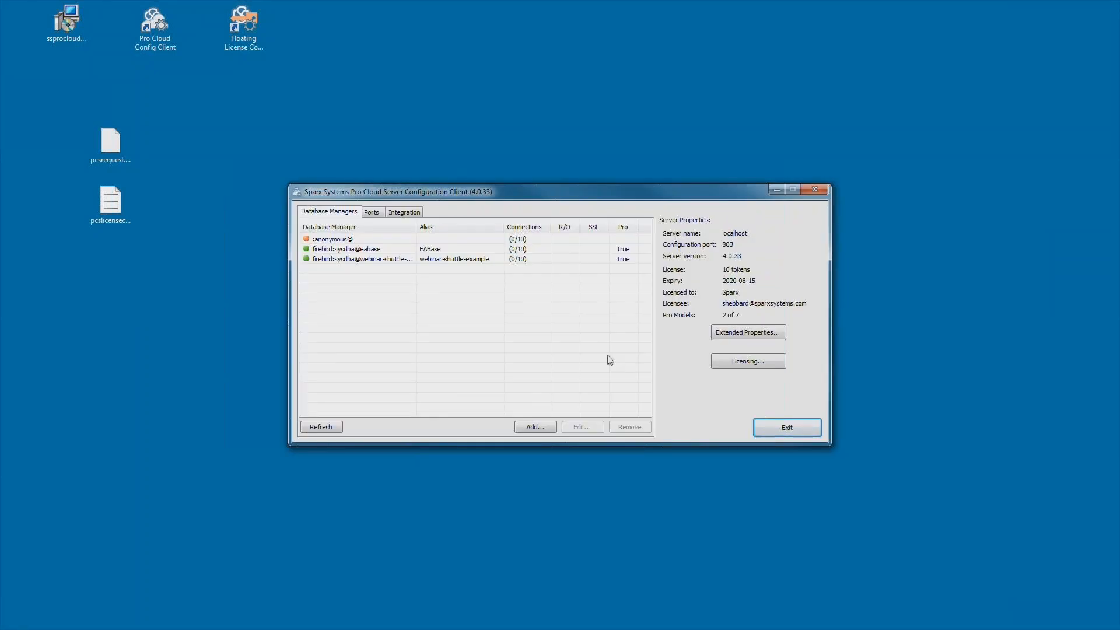
click(426, 249)
key(Down)
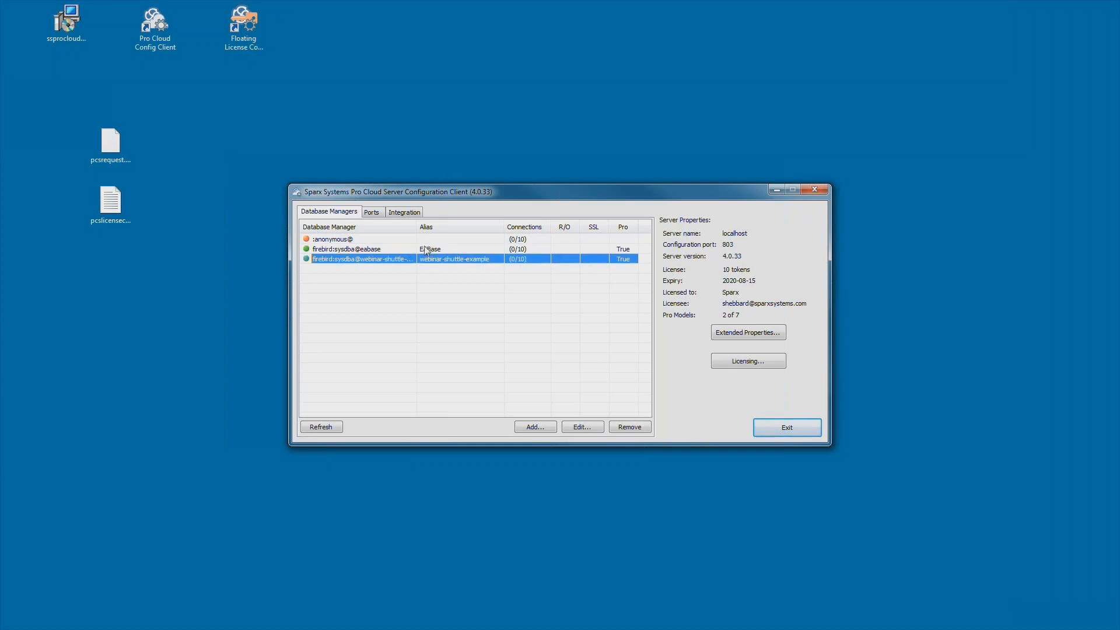
- Tick the Enterprise Architect integration in the token allocations, review usage, and close the license dialogs
click(751, 364)
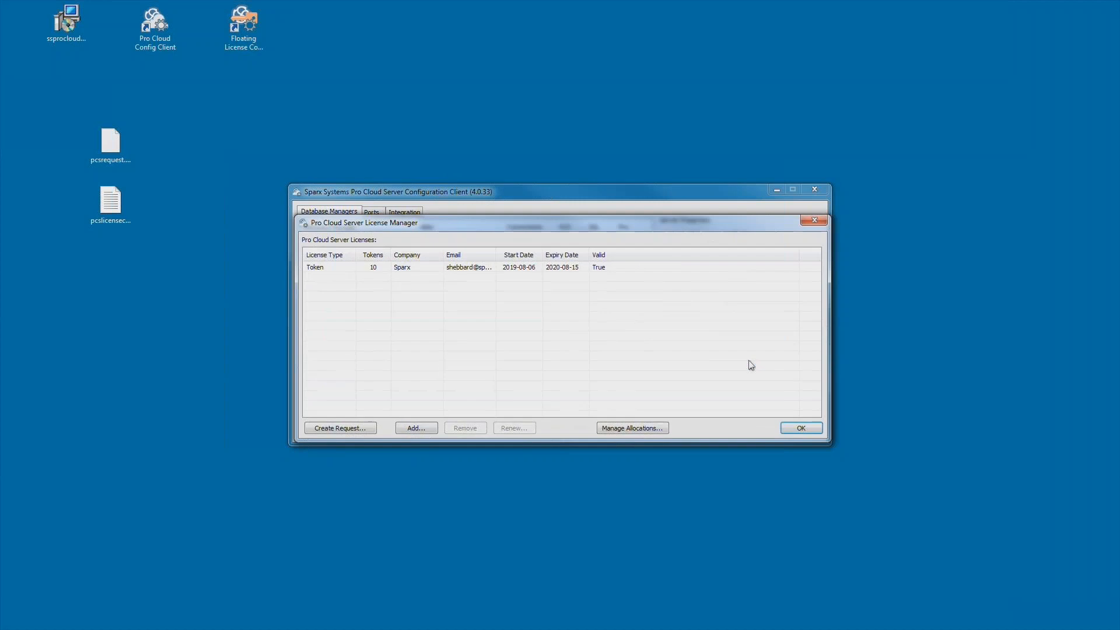
click(638, 429)
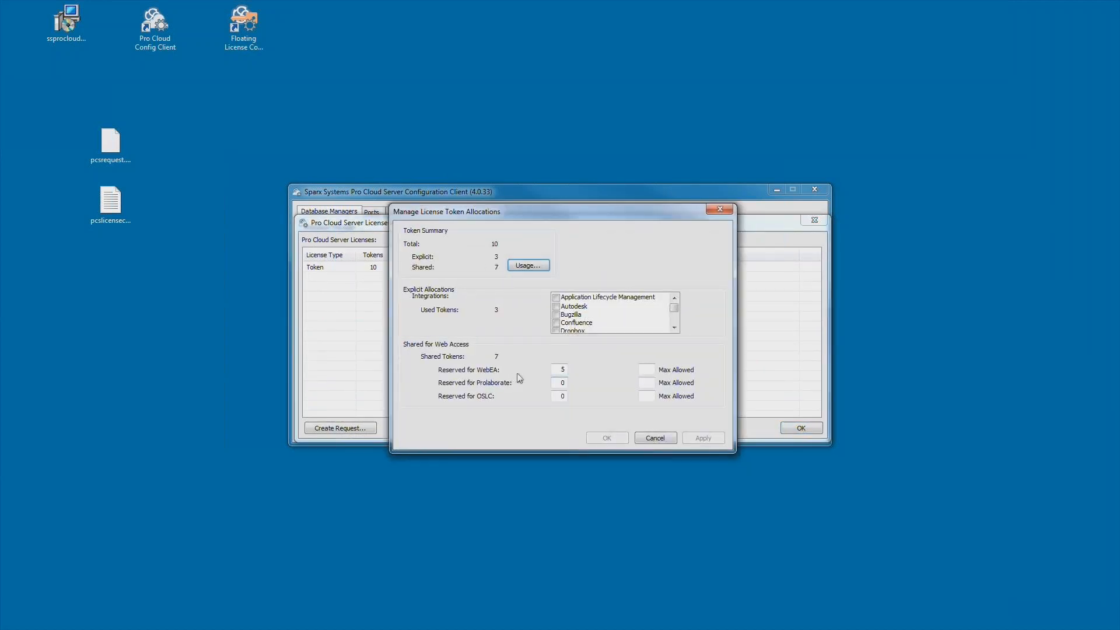
double_click(555, 369)
click(674, 327)
click(675, 327)
click(675, 328)
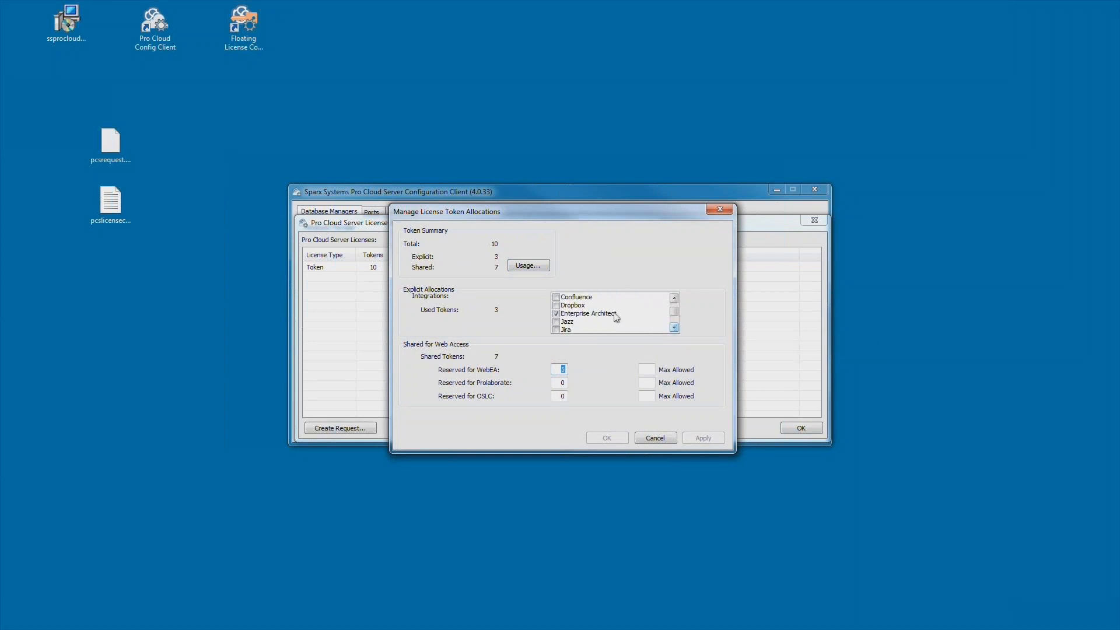
click(617, 317)
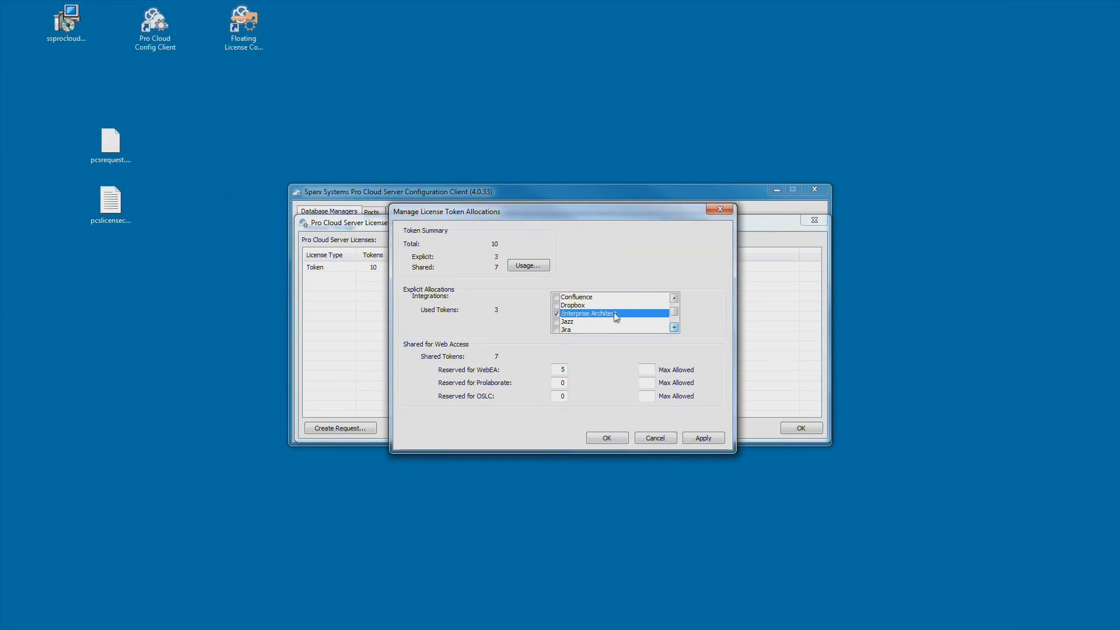
click(523, 267)
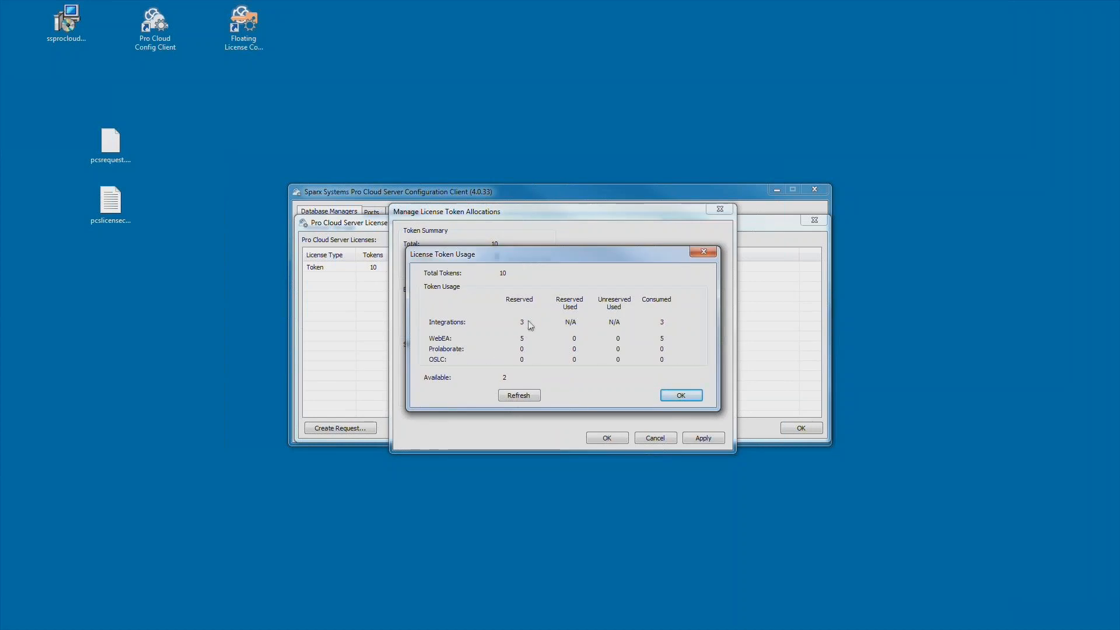
click(693, 399)
click(612, 438)
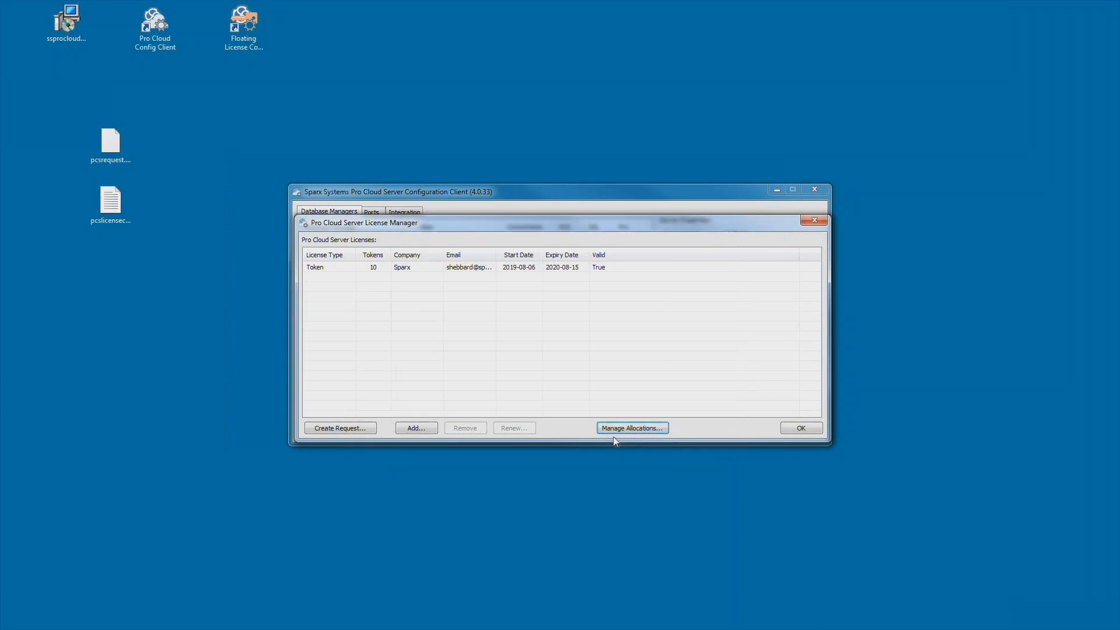
click(808, 430)
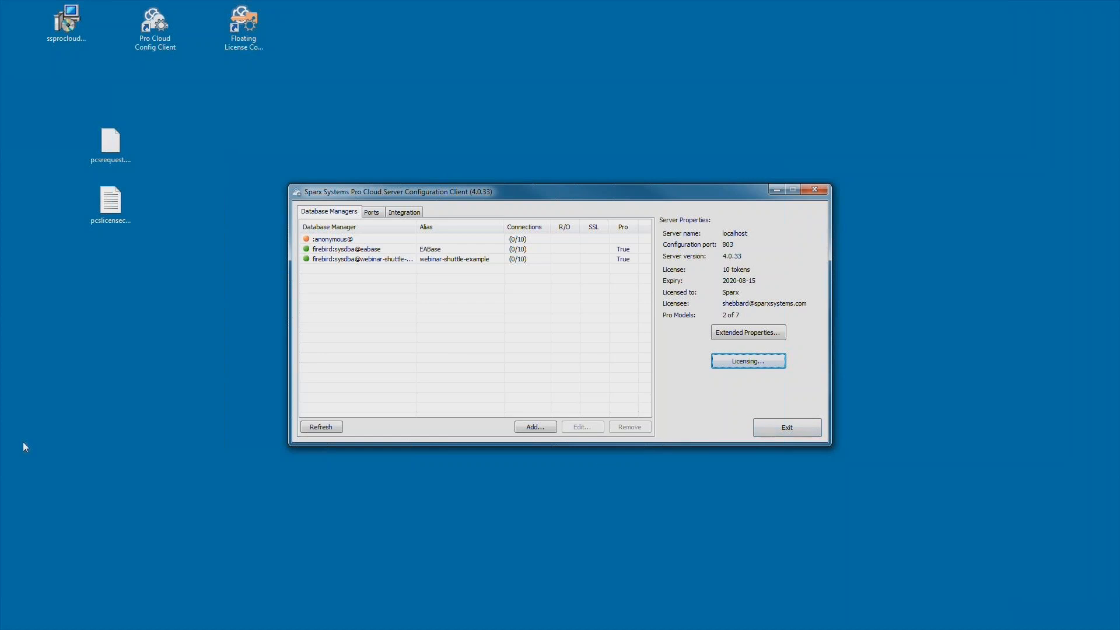
key(alt+Tab)
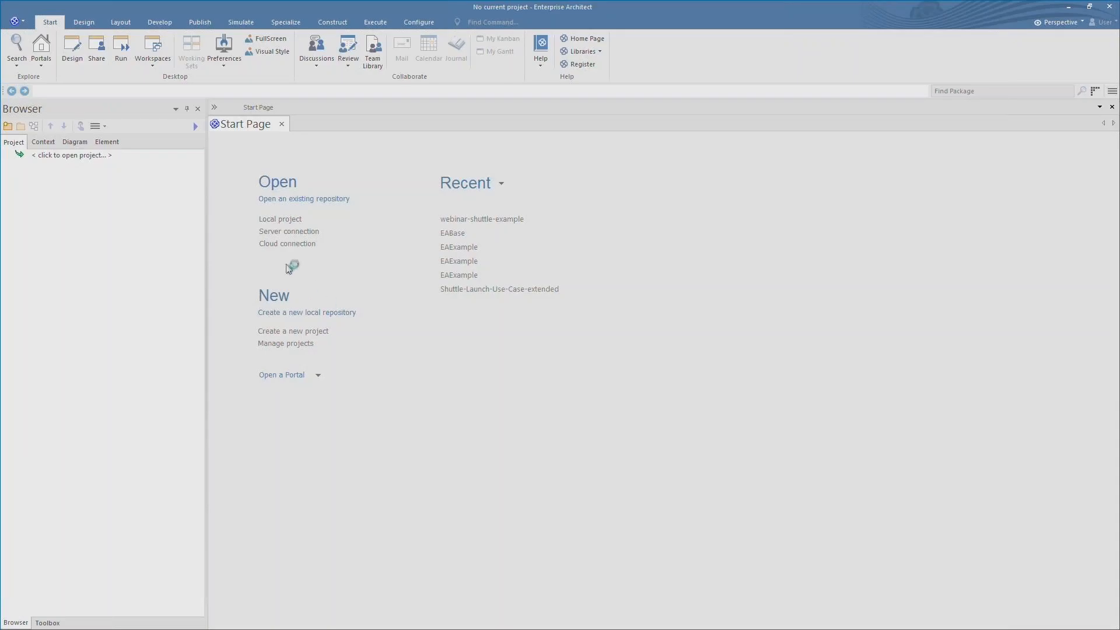
- Create a cloud connection named webinar-shuttle-example to that model on localhost port 804
click(297, 245)
text(webinar-shuttle-example)
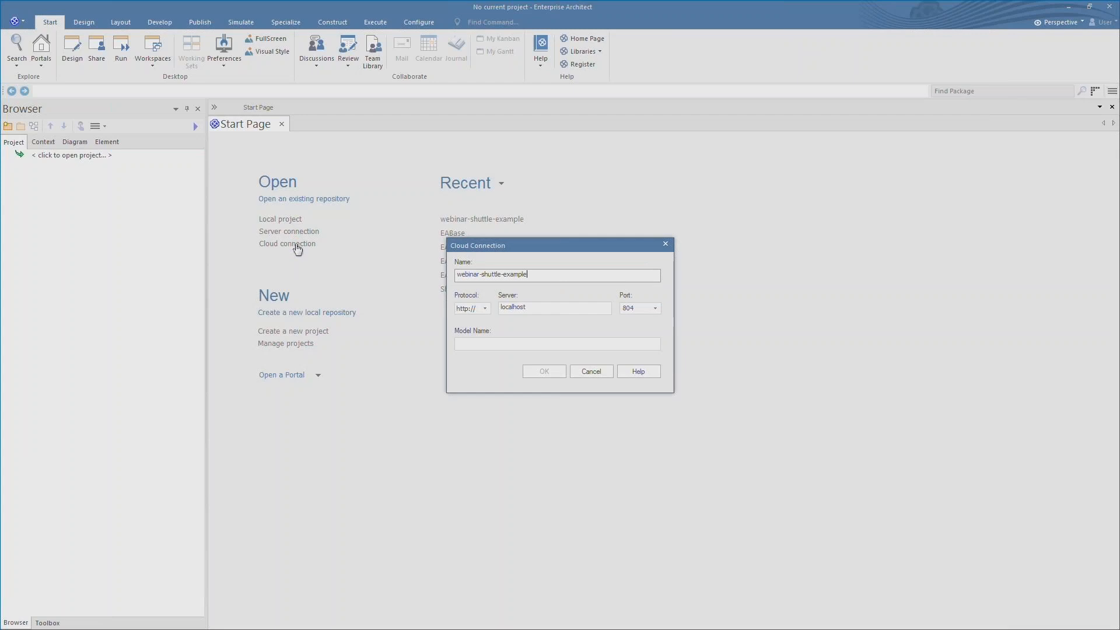
click(469, 343)
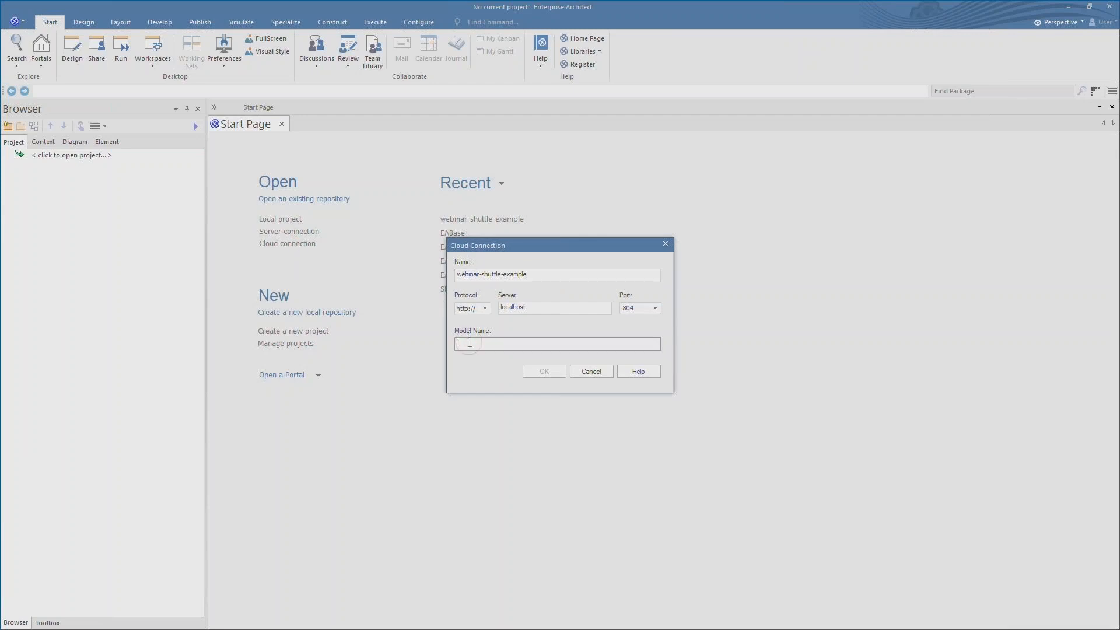
text(webinar-shuttle-example)
click(553, 372)
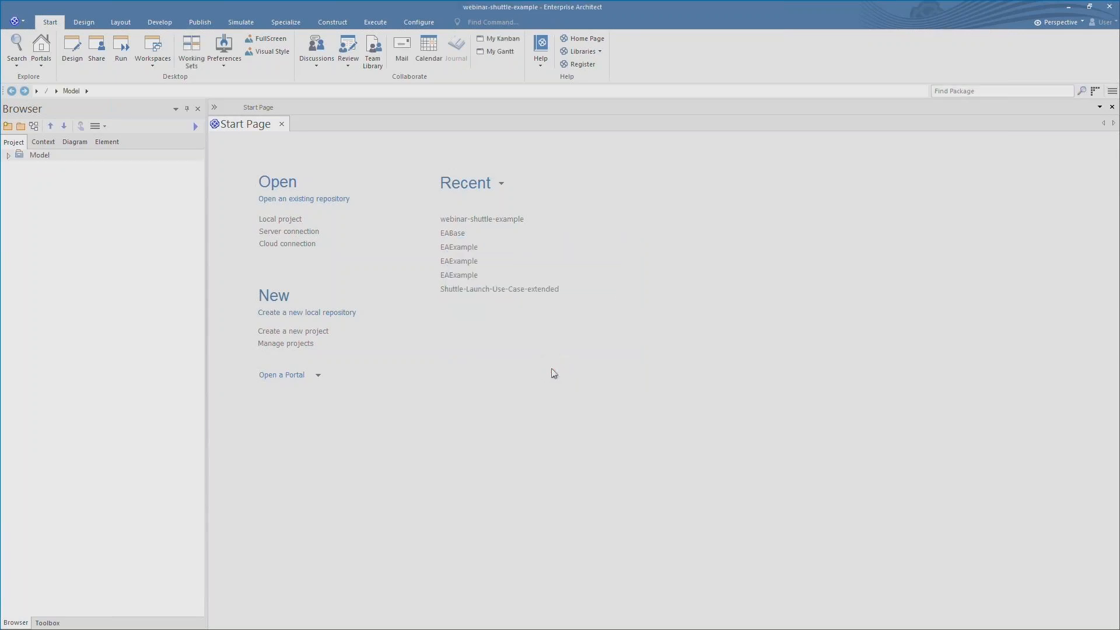
click(8, 156)
- Open the Webinar Overview mind map, VDML Examples and Activity Network Example diagrams, then exit
click(21, 179)
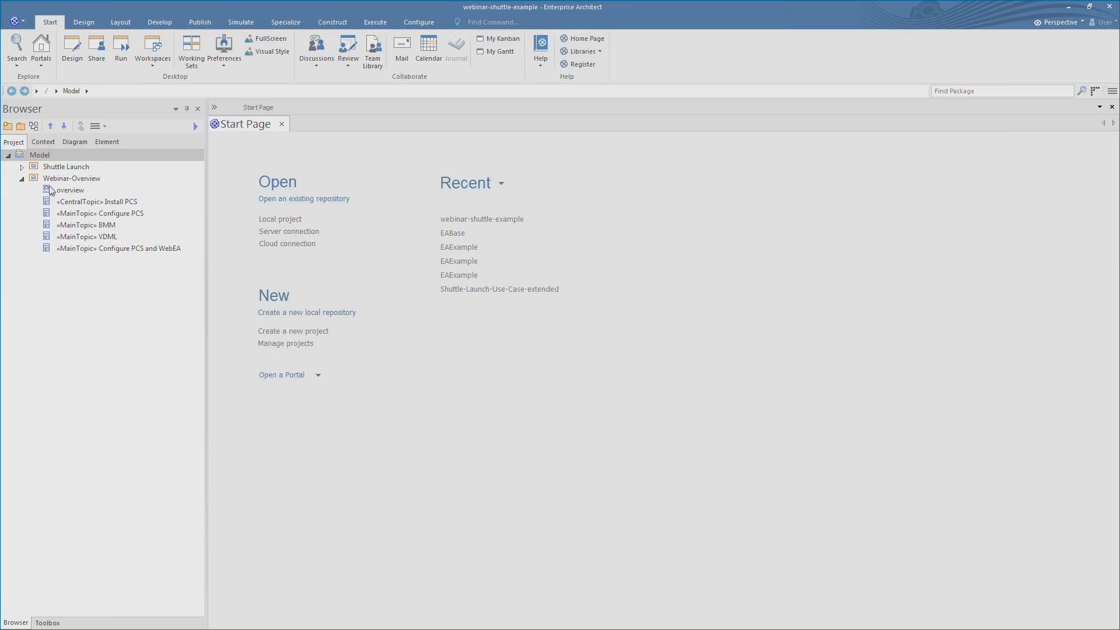
double_click(54, 191)
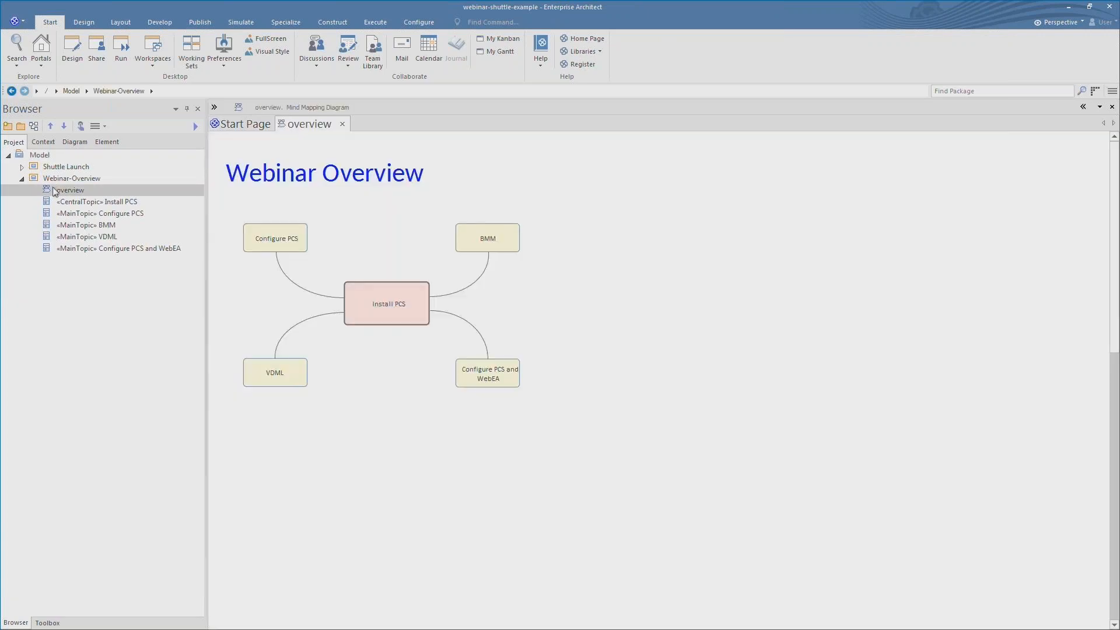
click(22, 167)
click(35, 178)
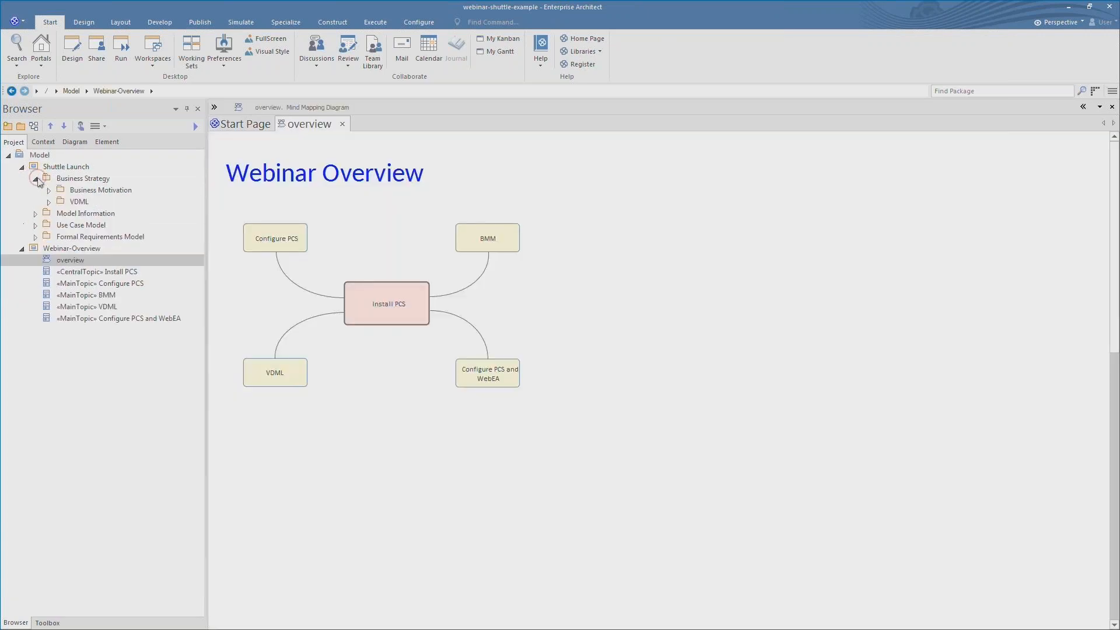
click(49, 201)
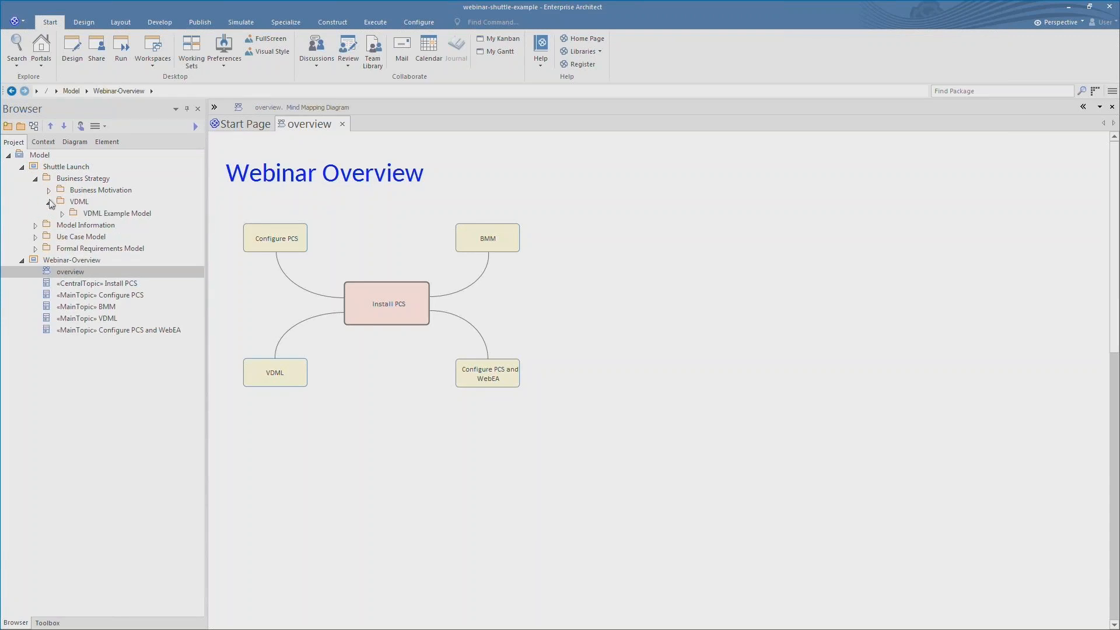
click(63, 214)
double_click(89, 225)
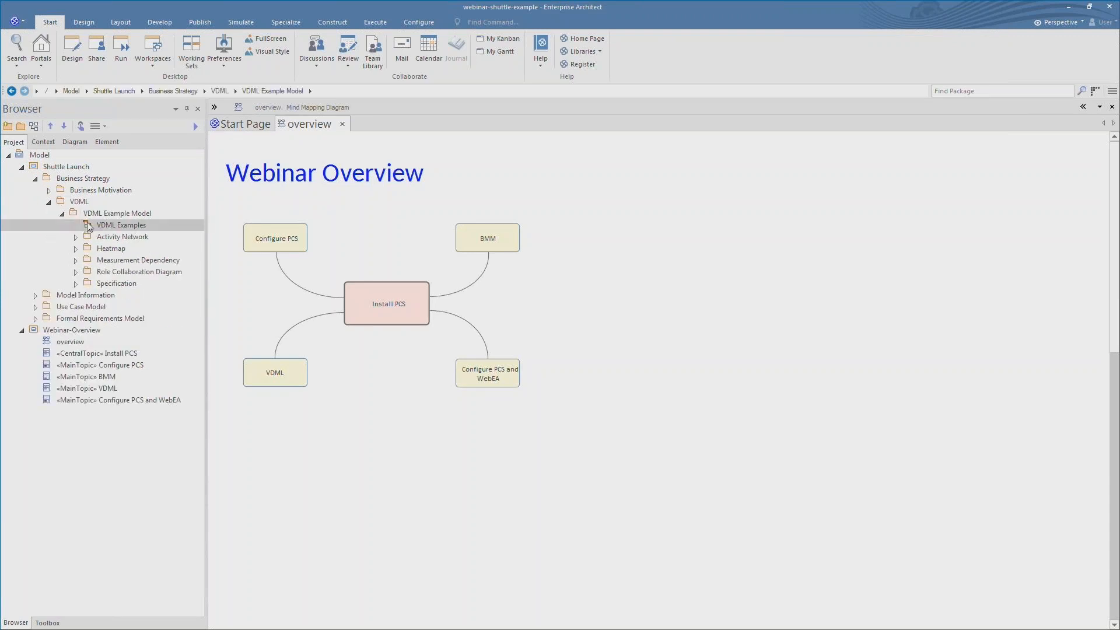
double_click(435, 325)
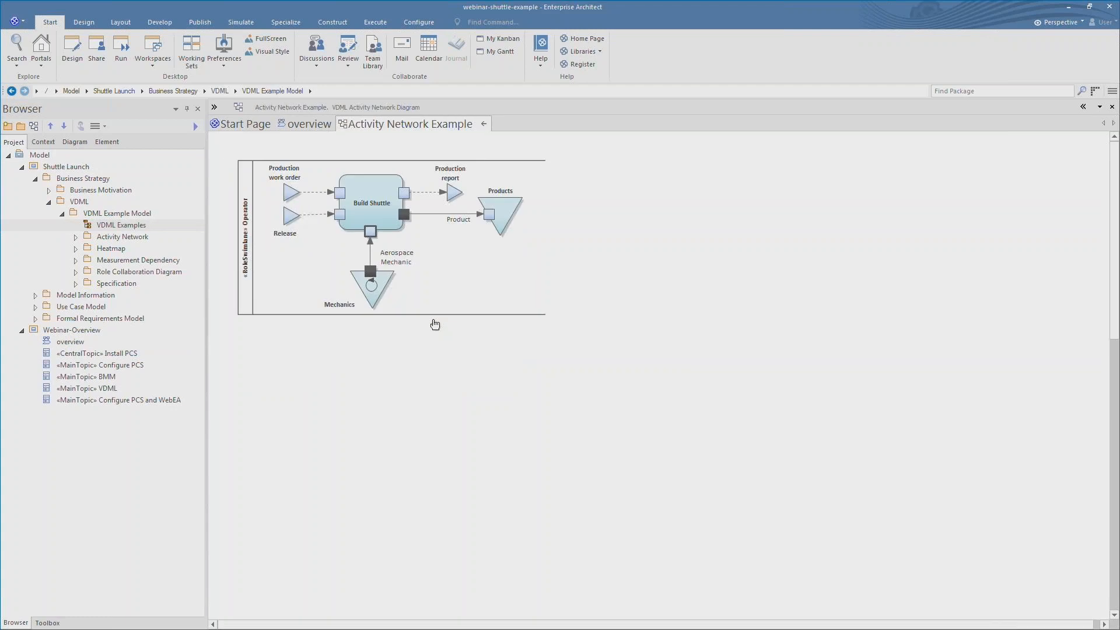
click(1112, 5)
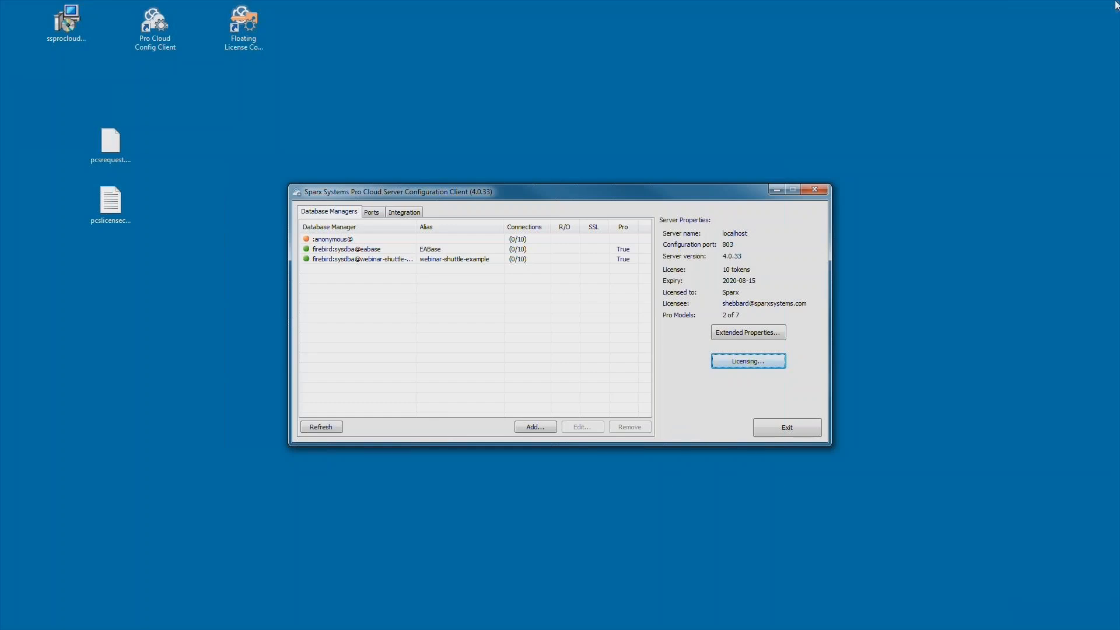
- Load the integration defaults and check the EA provider's EABase and webinar-shuttle-example bindings
click(413, 212)
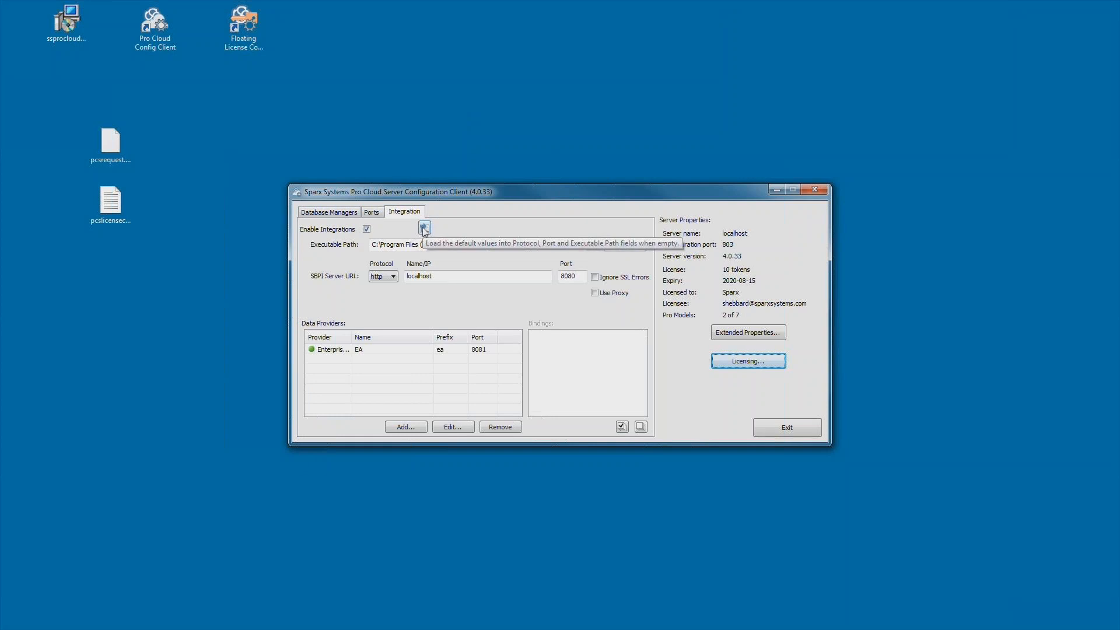
click(425, 227)
click(360, 350)
click(551, 335)
click(569, 343)
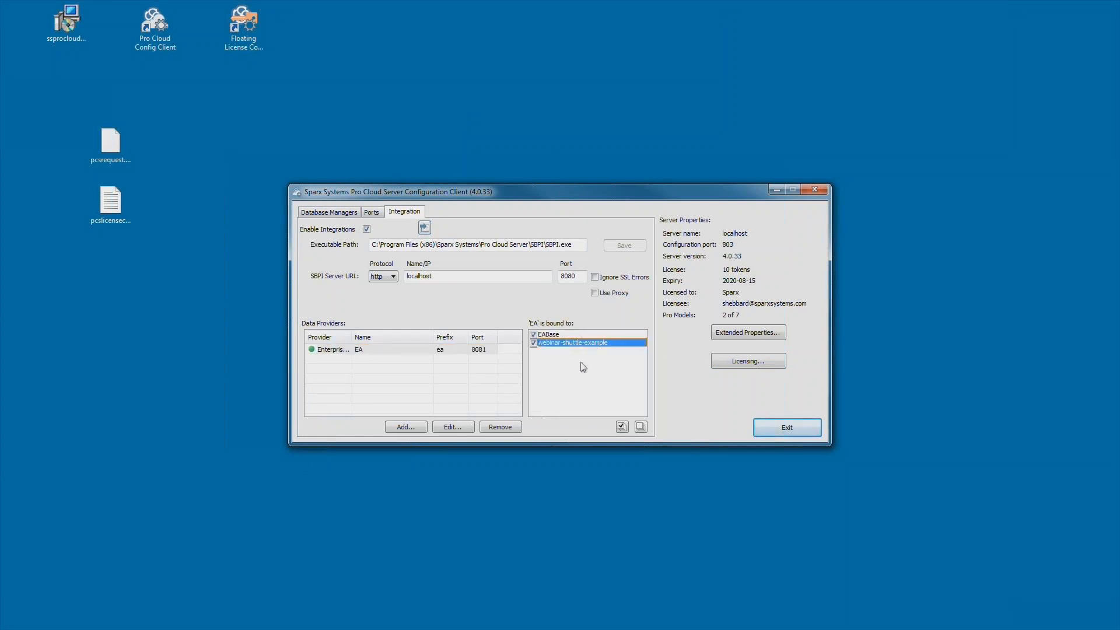
click(452, 427)
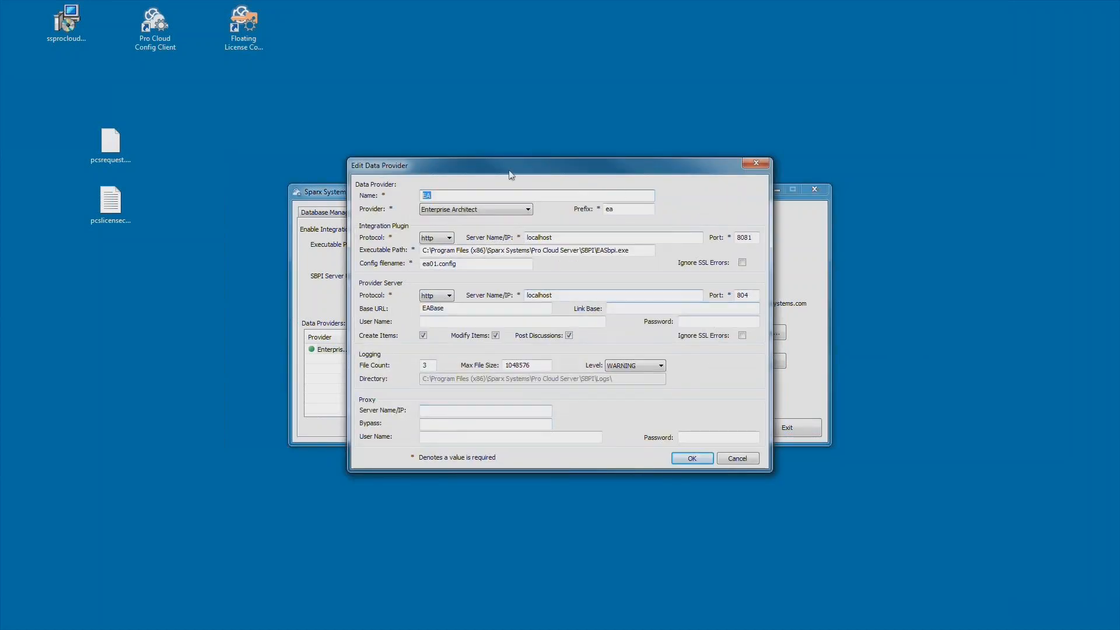
- Review the EA provider fields (prefix ea, plugin port 8081, localhost, server port 804) and accept
click(442, 196)
click(643, 210)
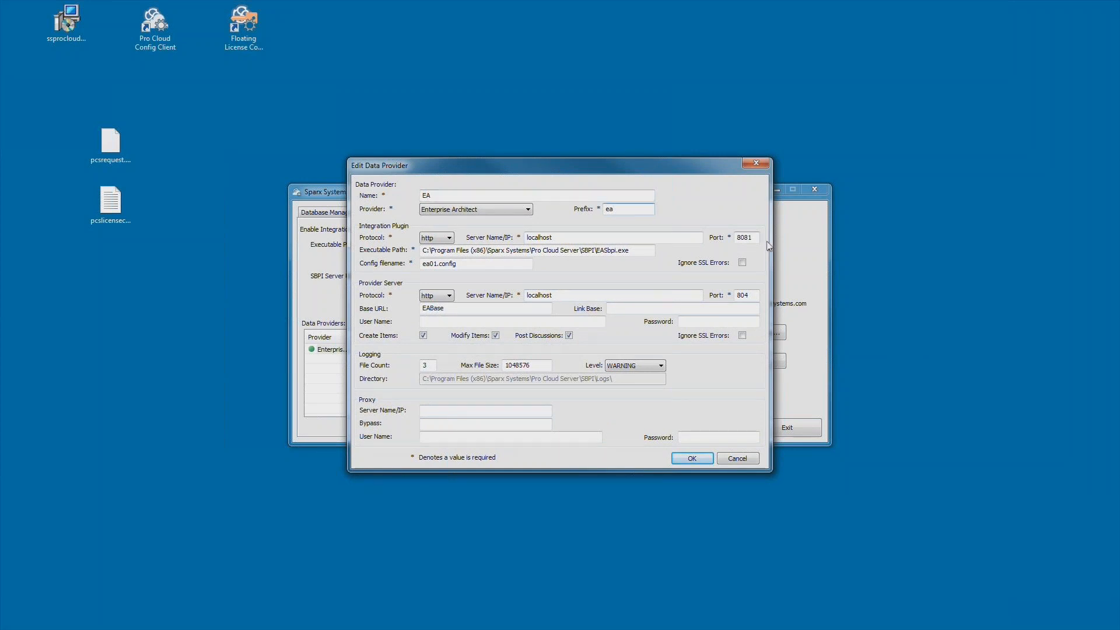
double_click(751, 238)
double_click(537, 238)
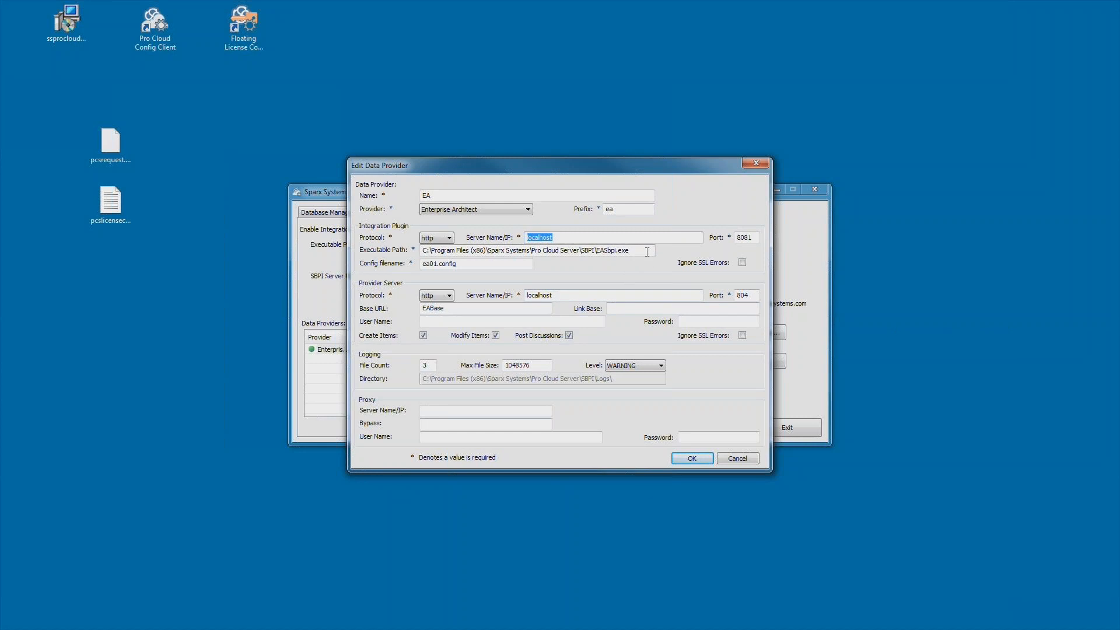
drag(647, 251, 450, 498)
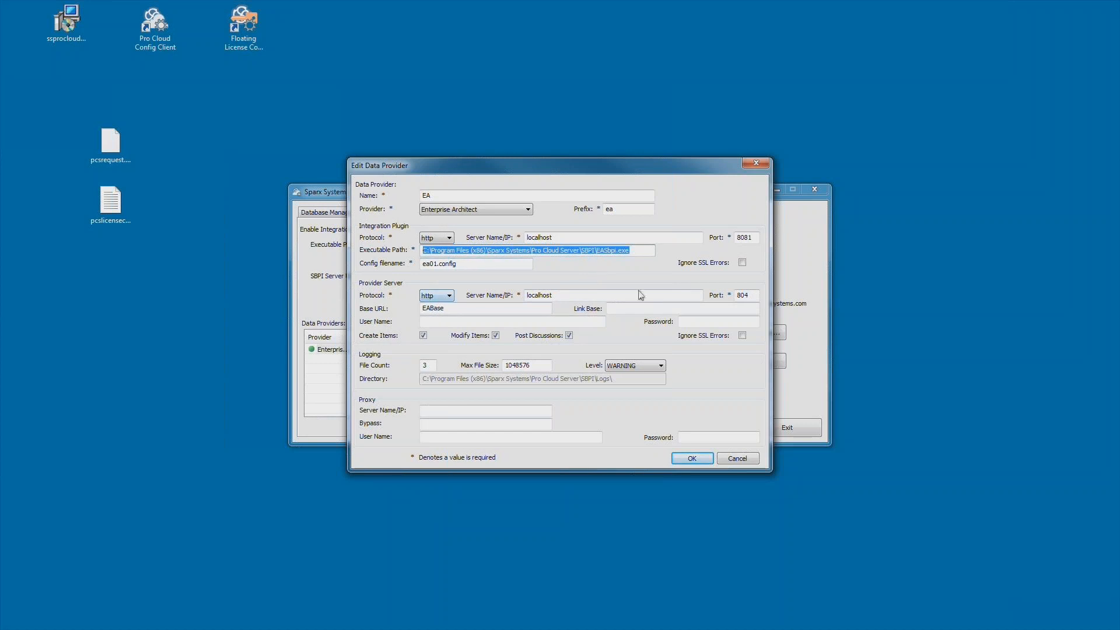
double_click(752, 296)
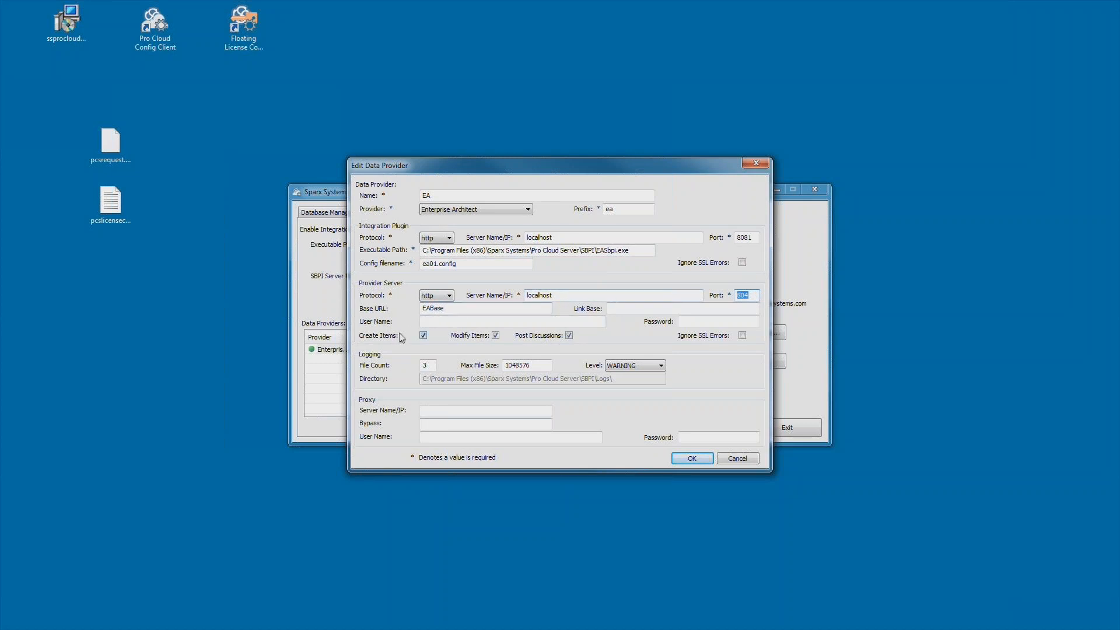
click(698, 459)
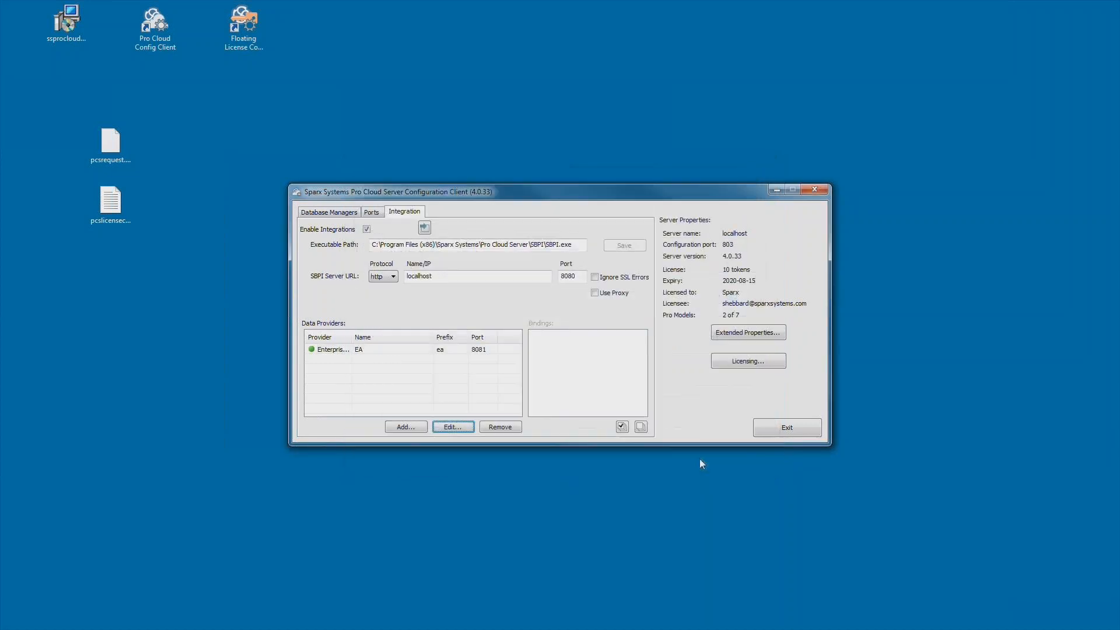
- Reopen the webinar-shuttle-example model and show the Specialize tab's System Integration options
click(783, 428)
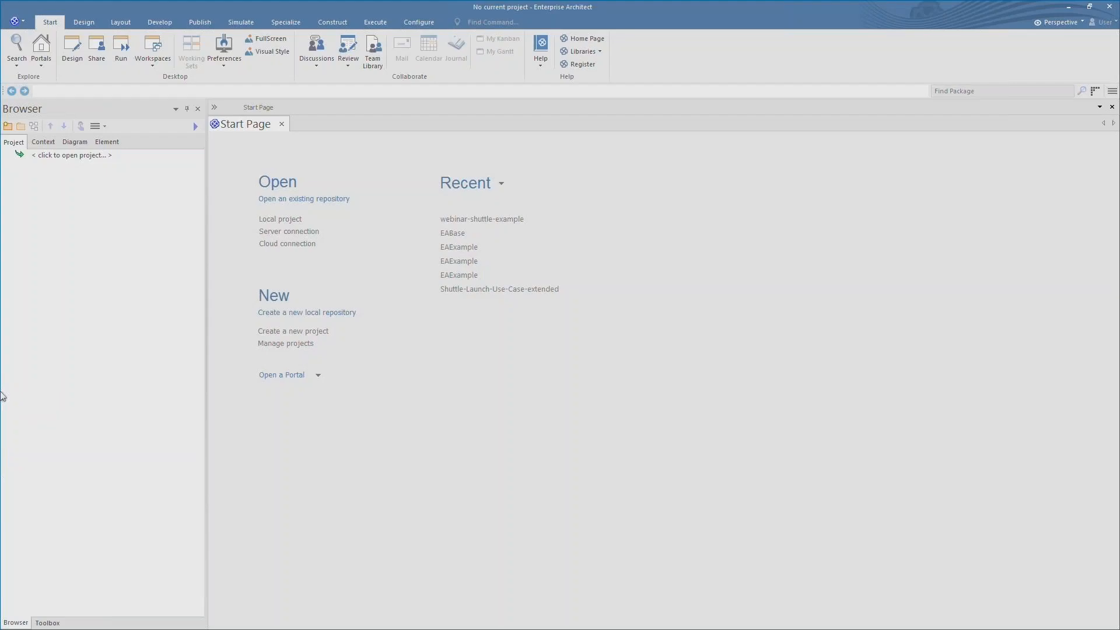
click(504, 225)
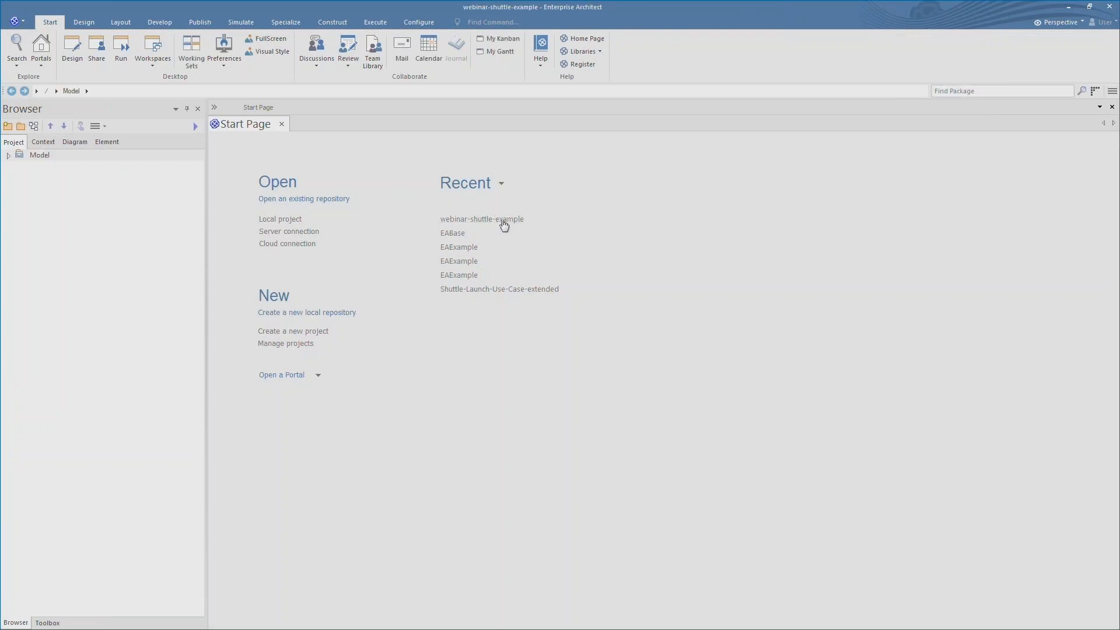
click(9, 155)
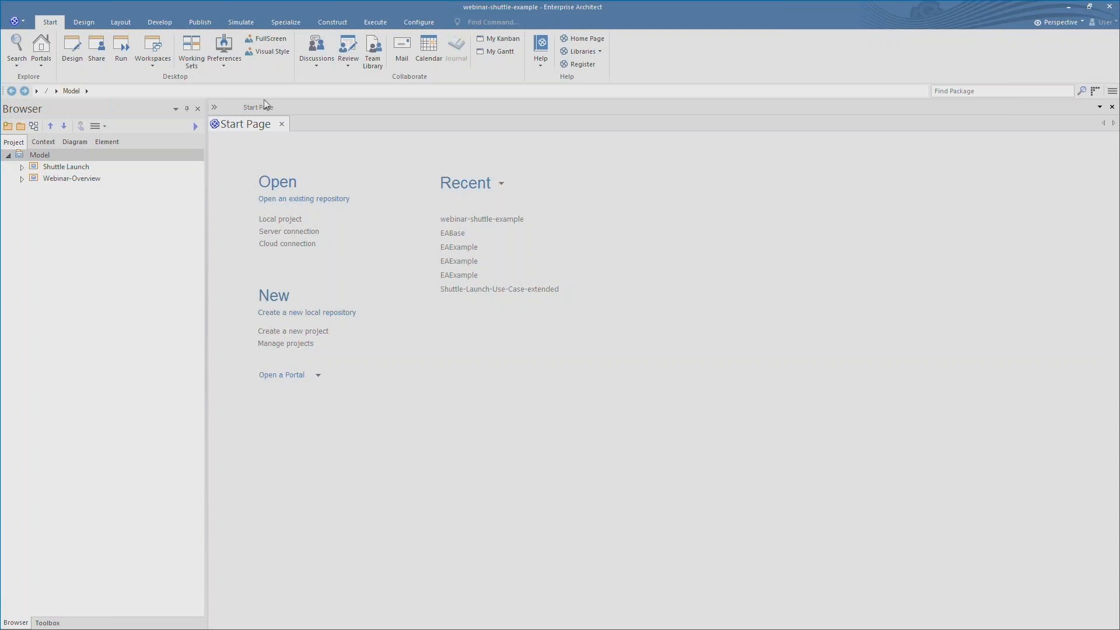
click(288, 22)
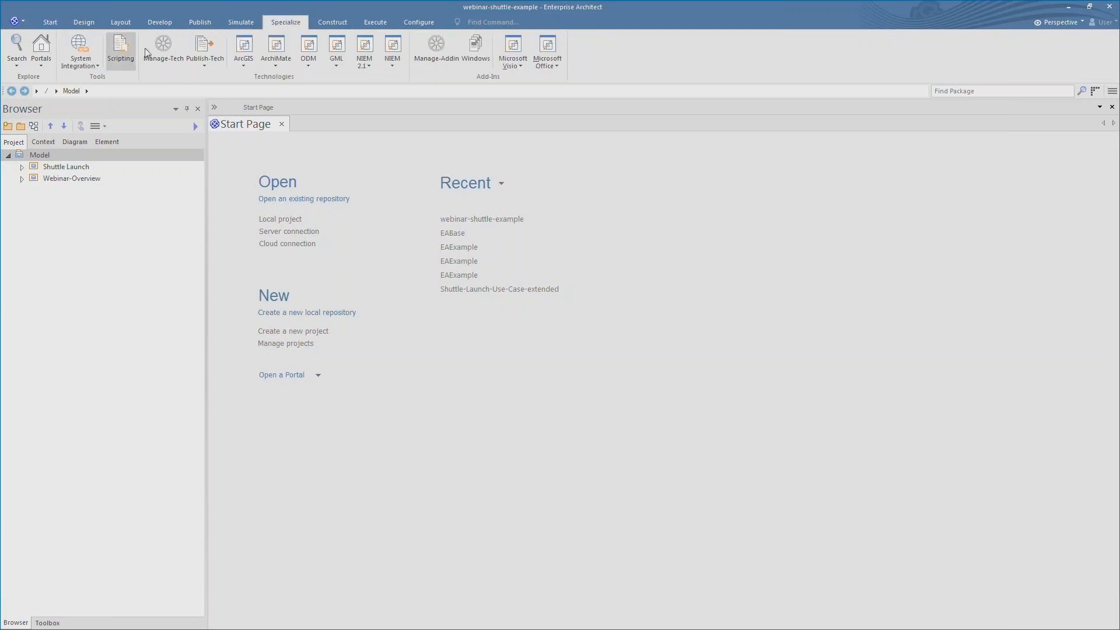
click(95, 64)
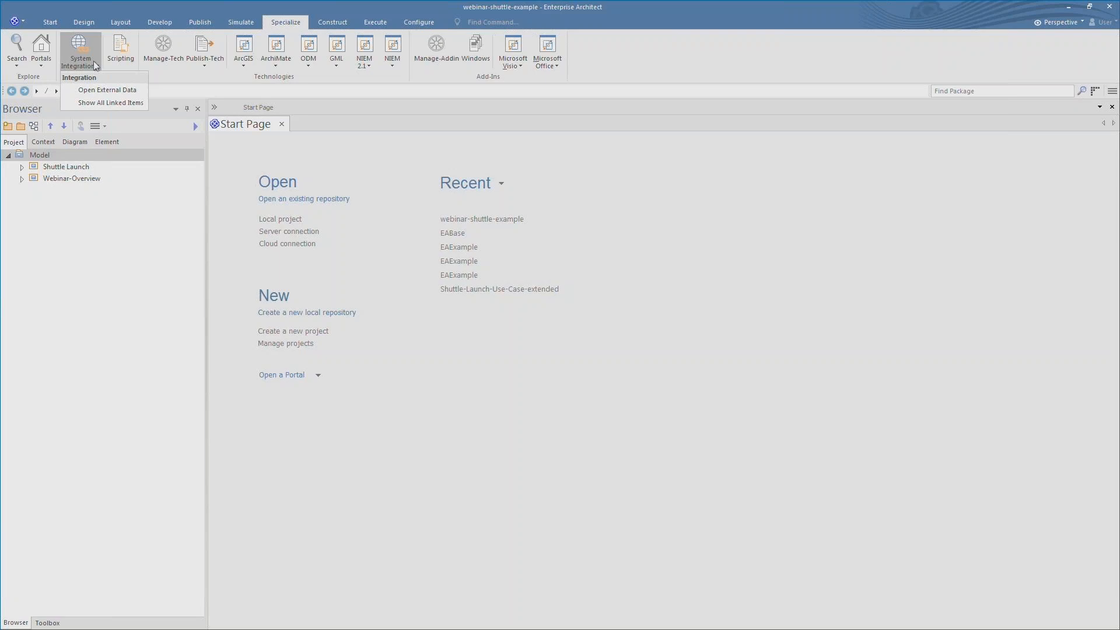
- In External Data, browse Enterprise Architect > EA > Browse > Model > Role Collaboration
click(107, 90)
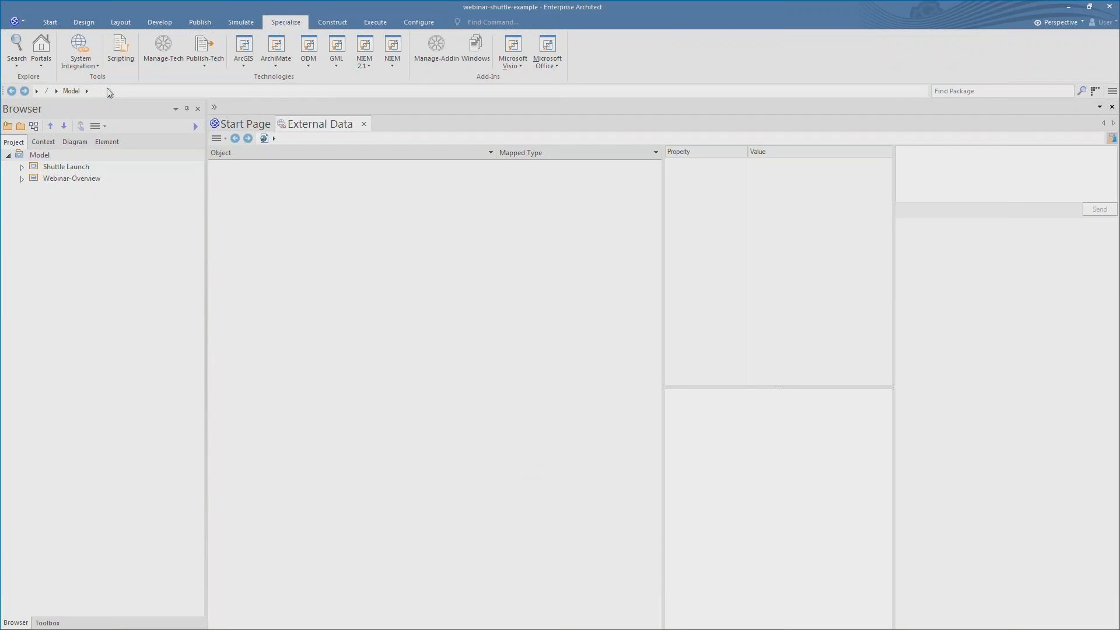
click(275, 139)
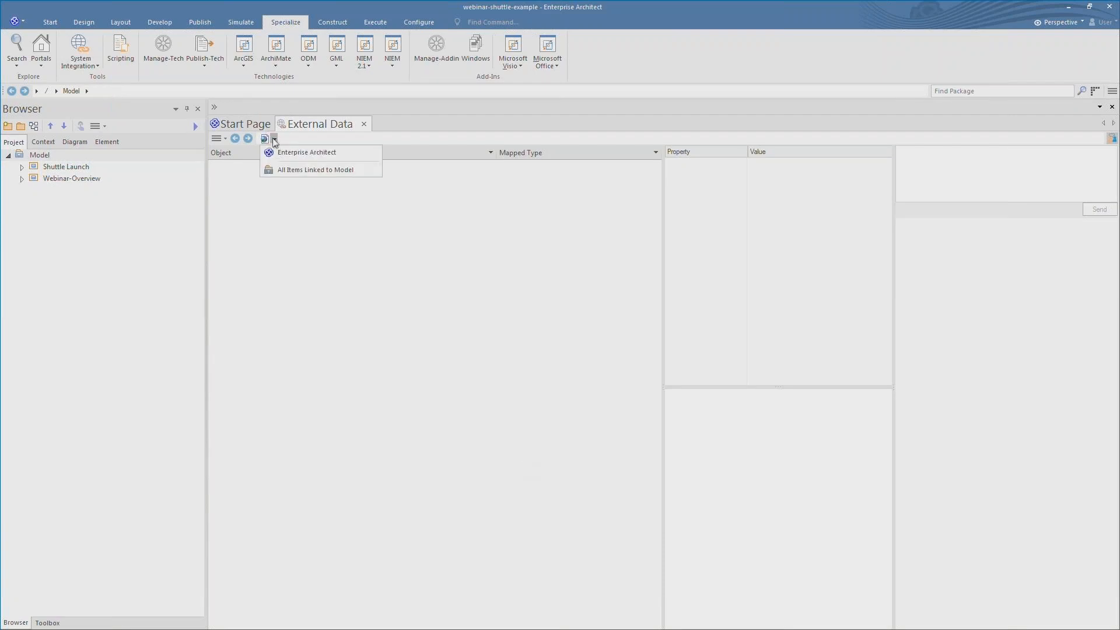
click(294, 155)
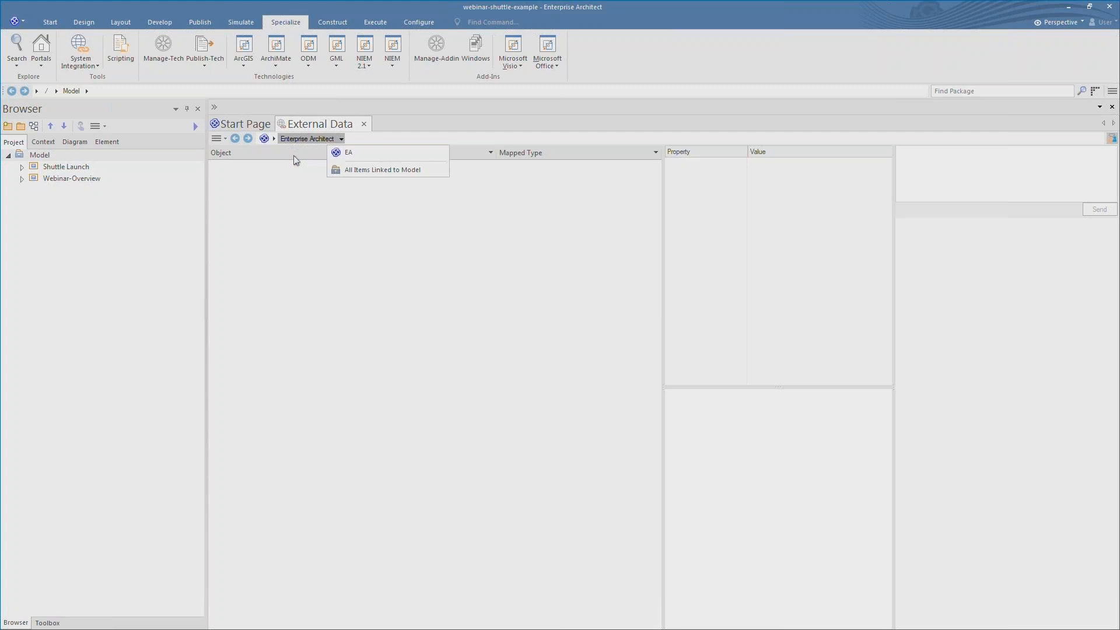
click(347, 153)
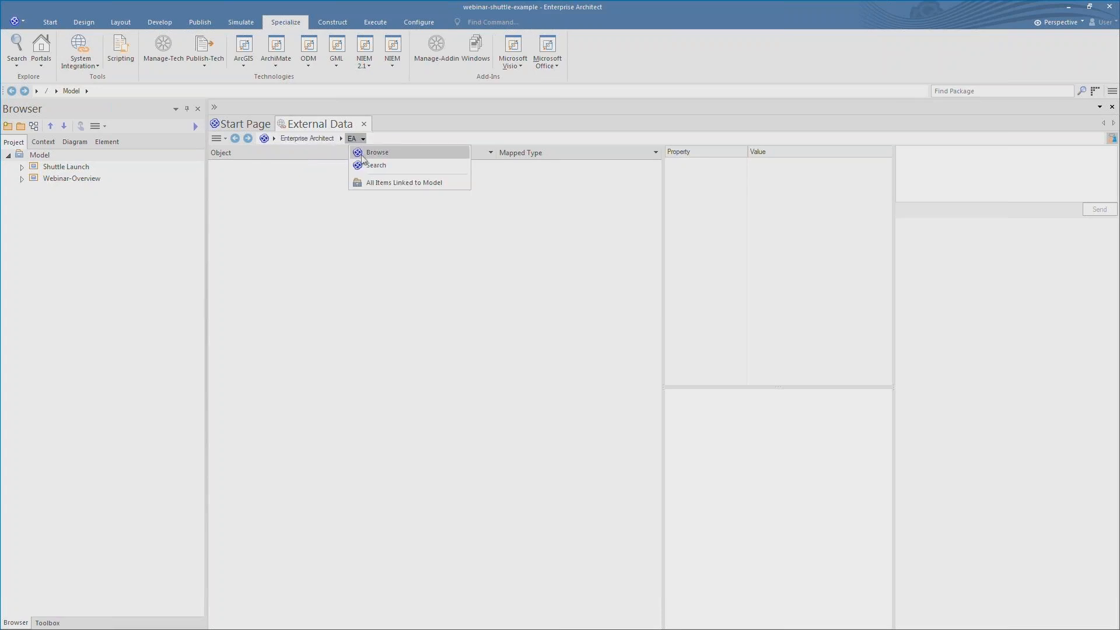
click(374, 153)
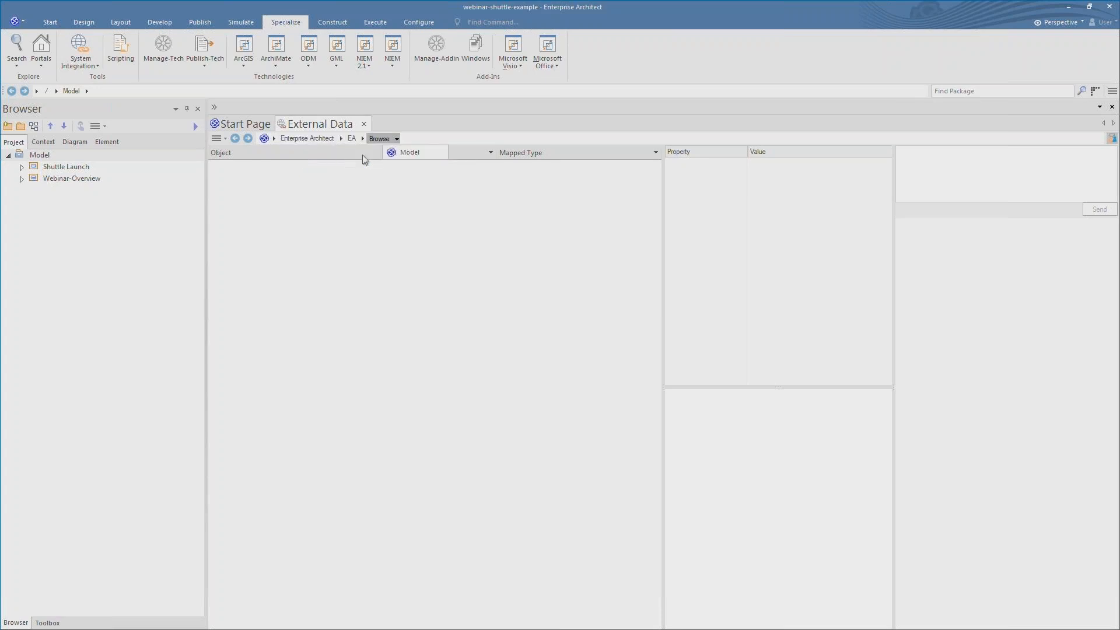
click(404, 157)
click(463, 155)
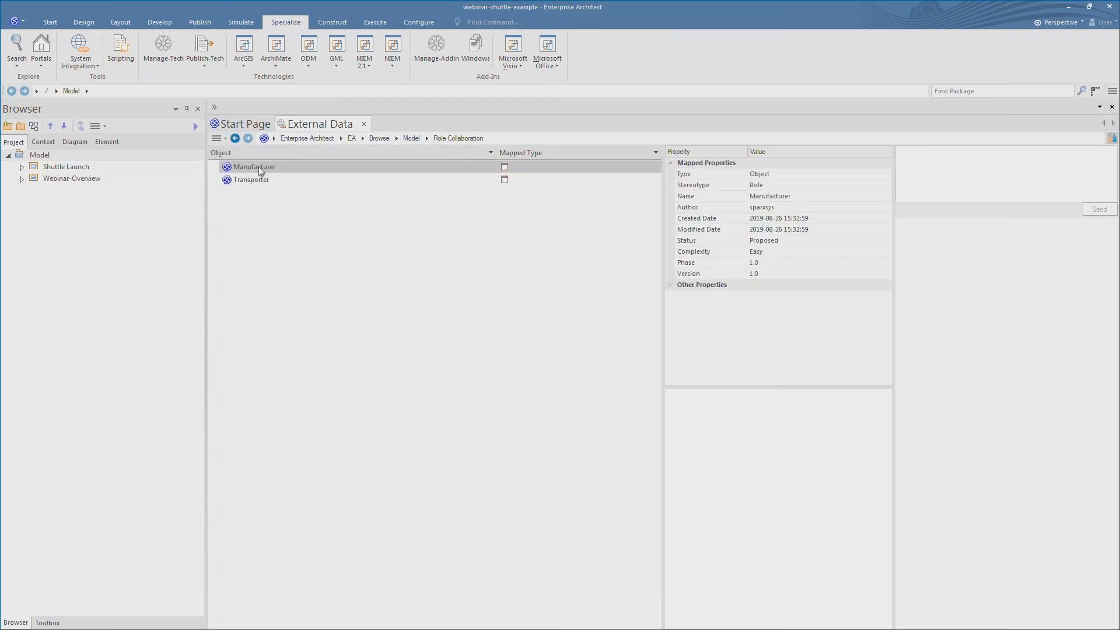
- Create a local element from the external Manufacturer, added to Model > Webinar-Overview
right_click(260, 171)
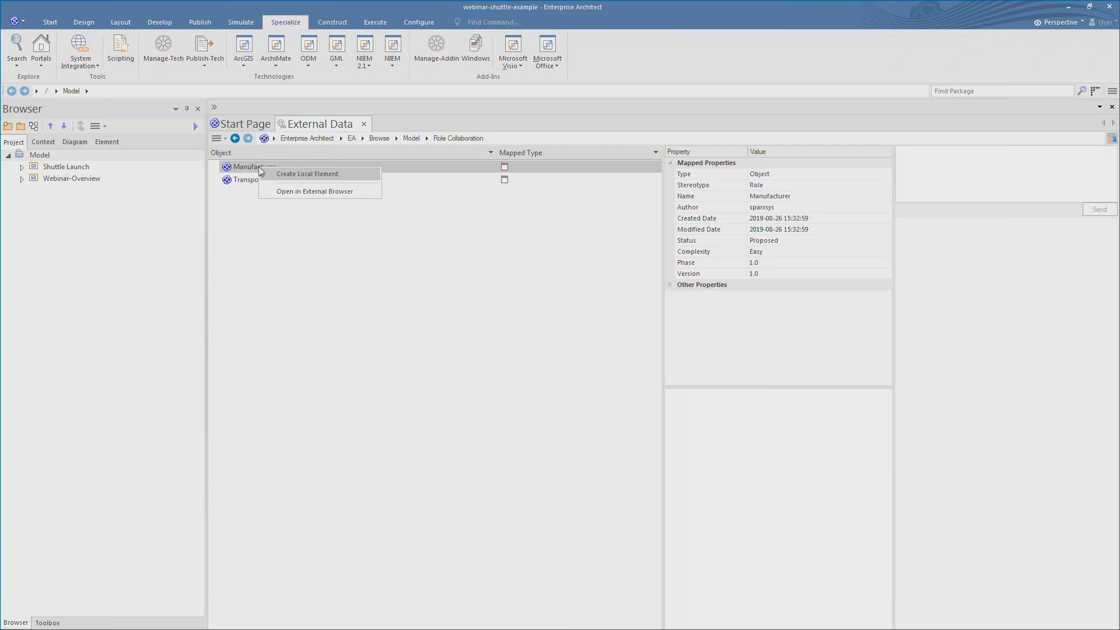
click(261, 171)
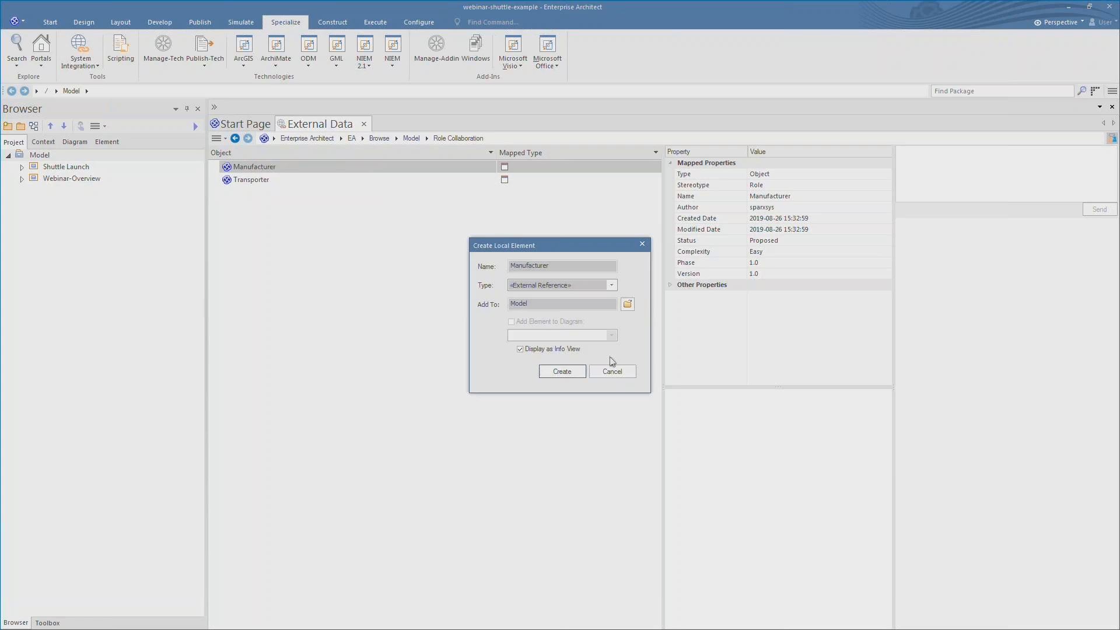
click(629, 304)
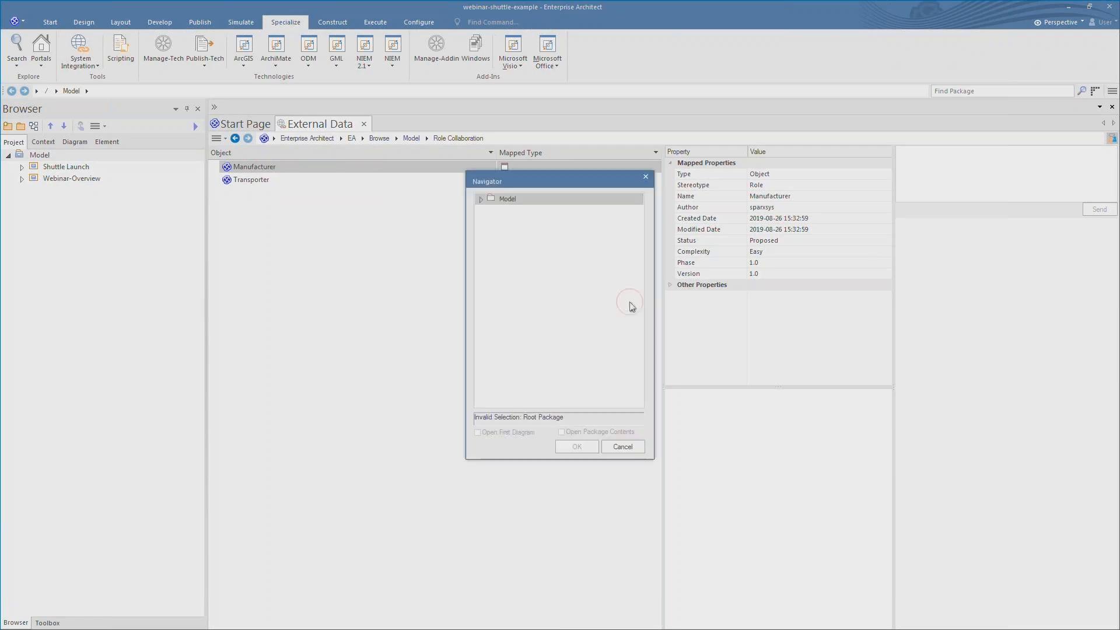
click(481, 200)
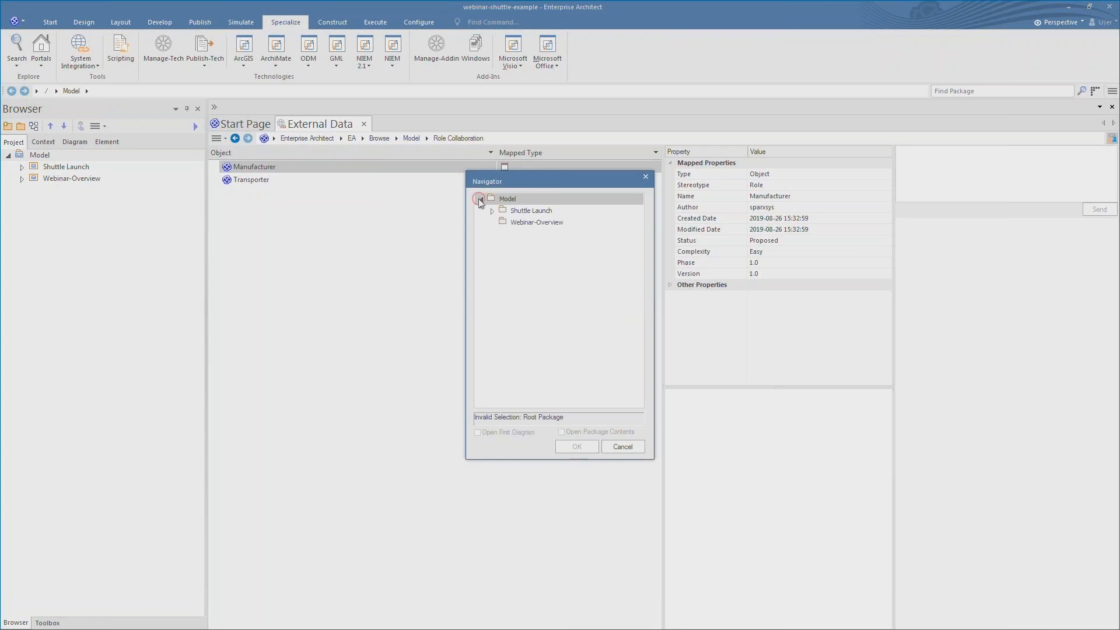
click(505, 222)
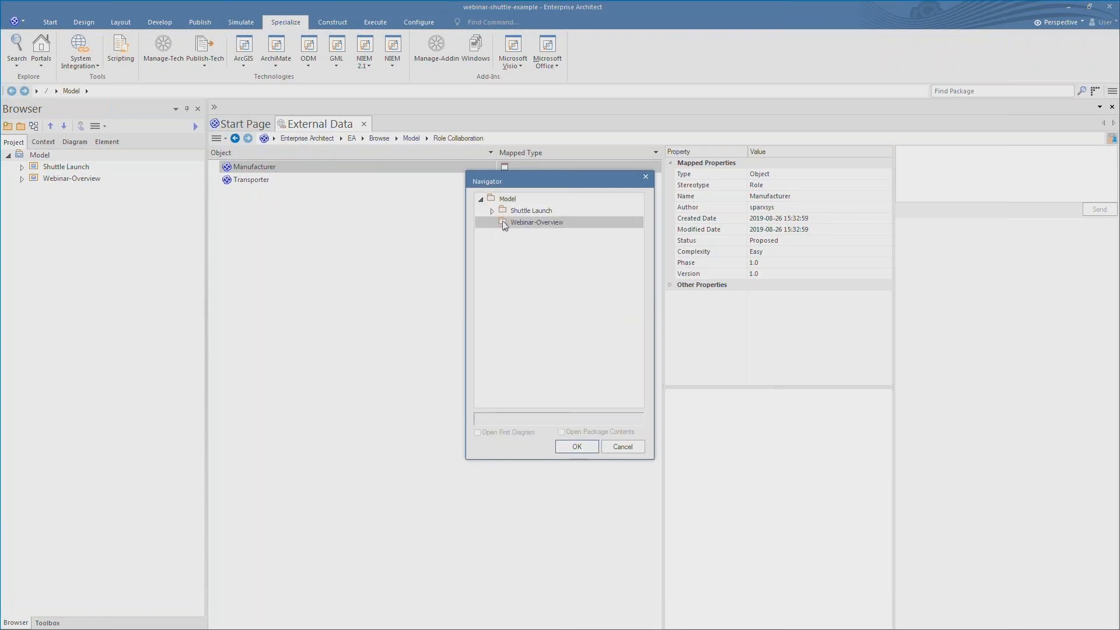
click(575, 448)
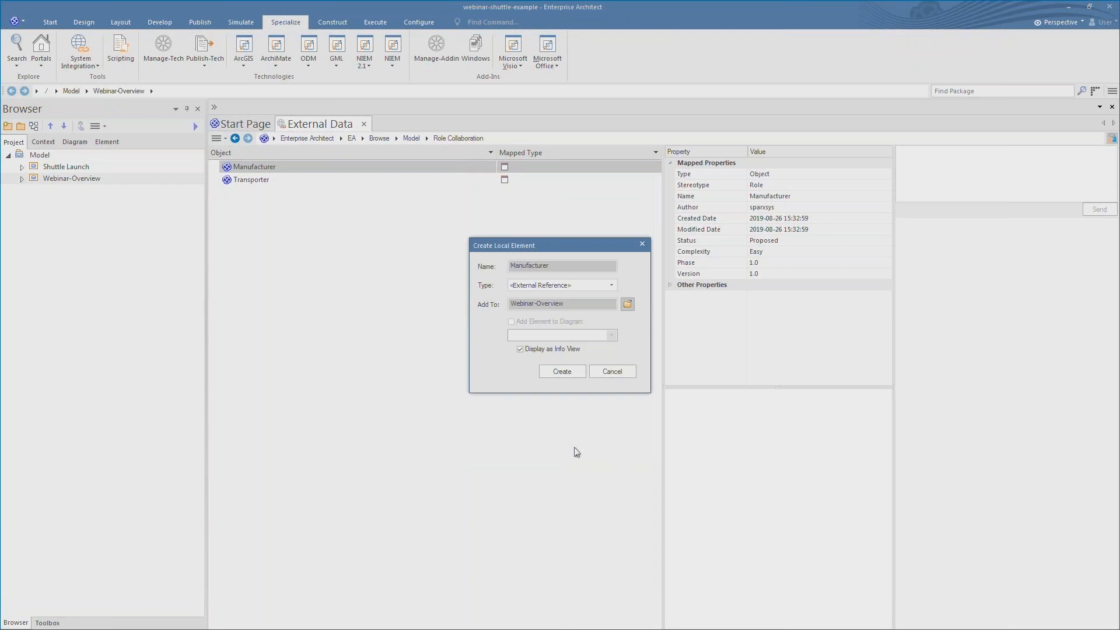
key(Return)
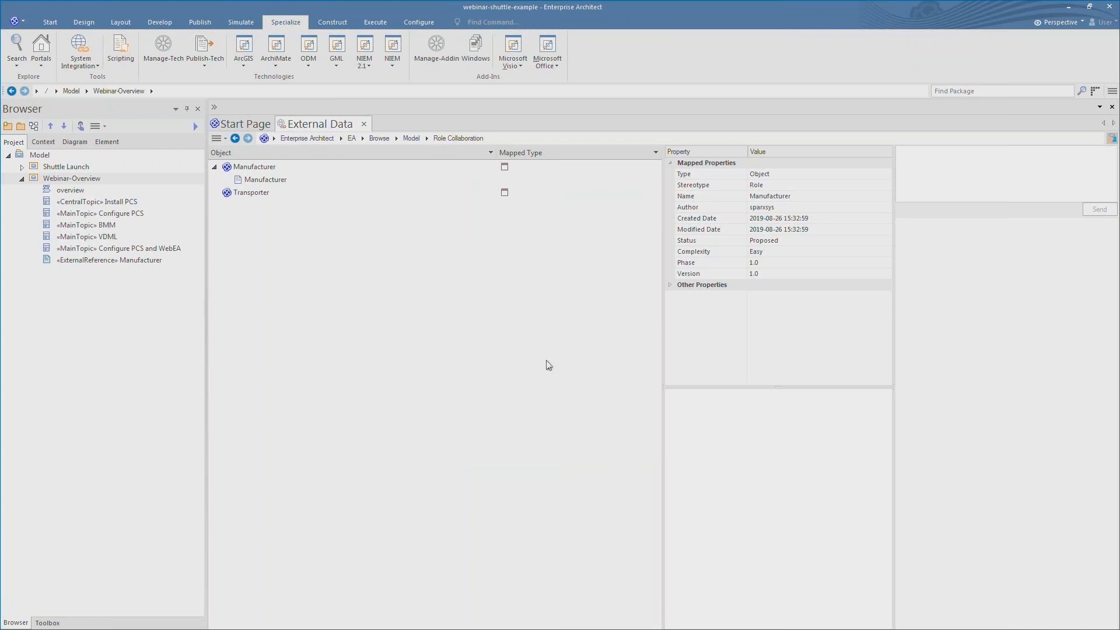
click(125, 261)
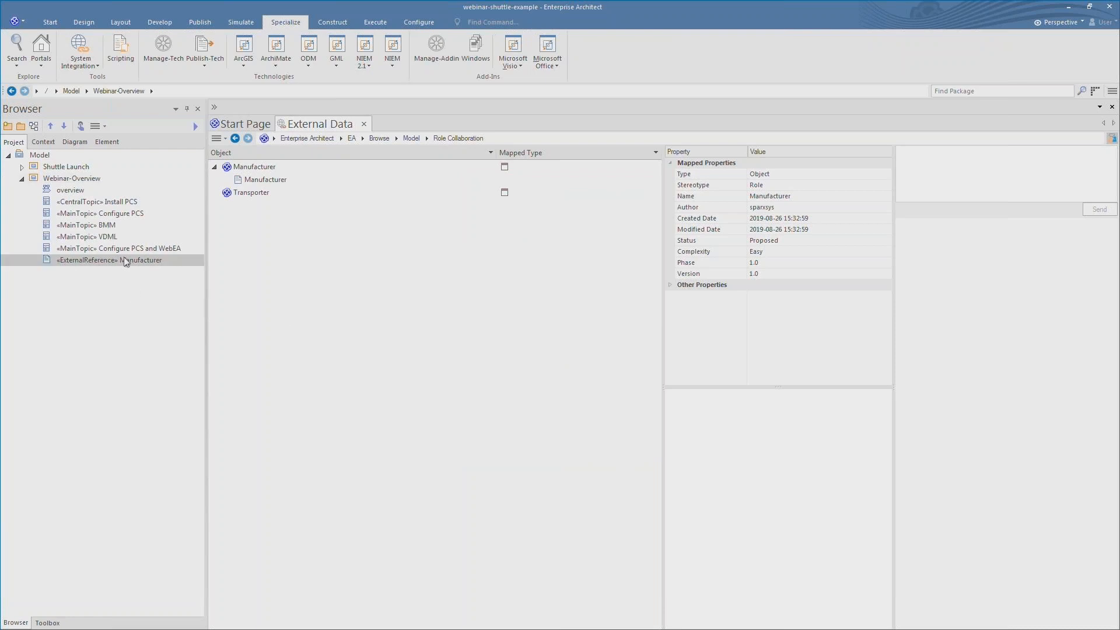
- Drop the «ExternalReference» Manufacturer onto the Webinar Overview mind map as a link
double_click(82, 191)
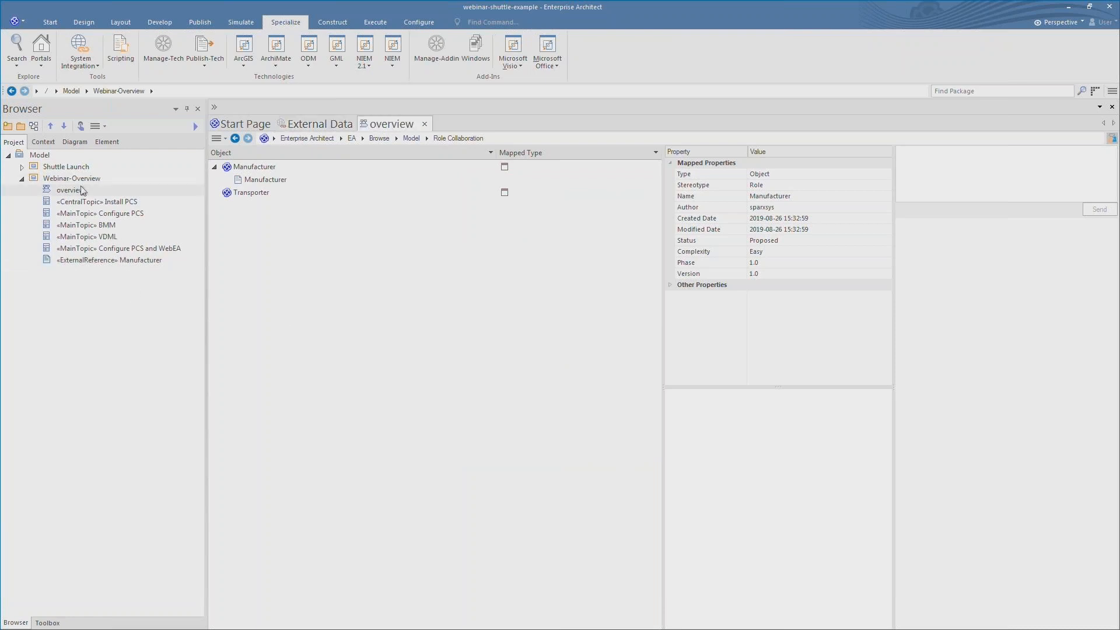
click(83, 261)
drag(81, 259, 333, 485)
drag(256, 439, 257, 439)
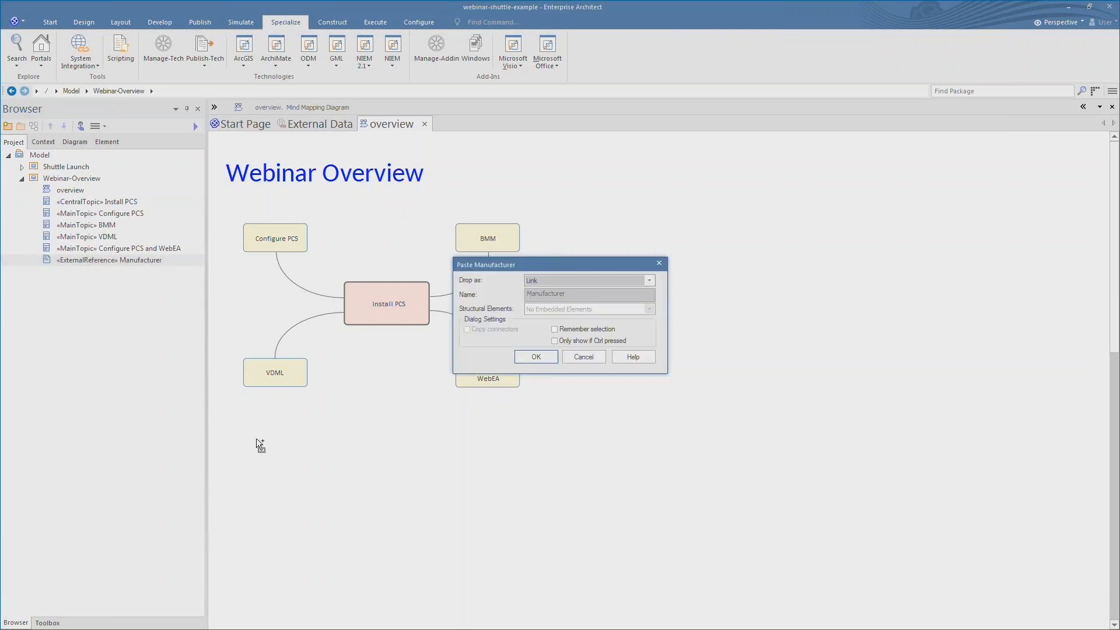
click(533, 357)
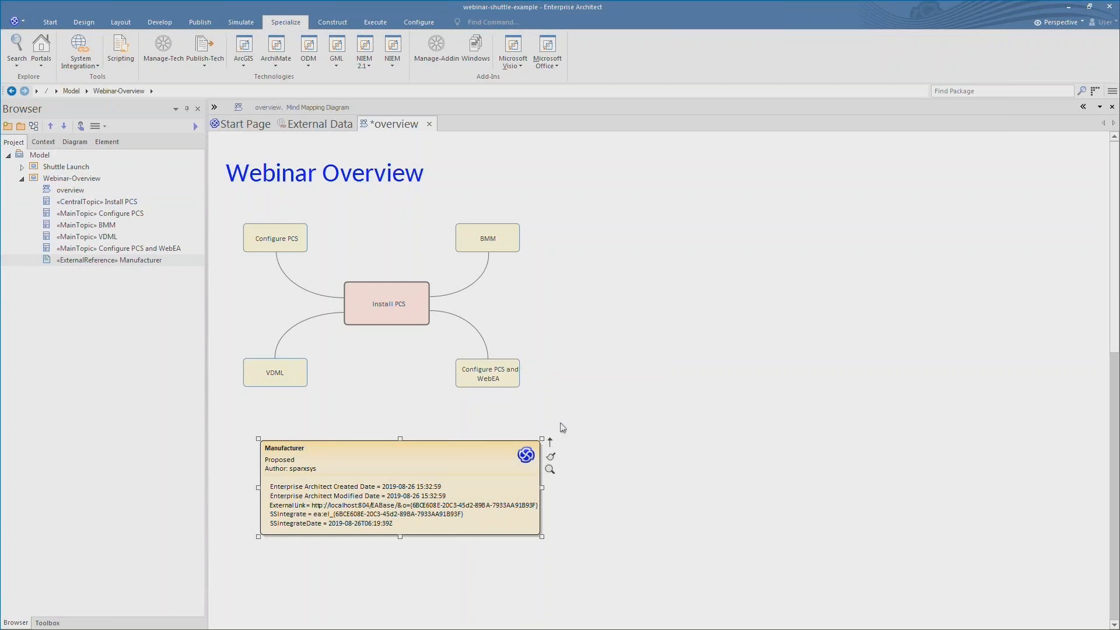
- Check the Manufacturer element's external data, then save the Webinar Overview diagram
double_click(426, 481)
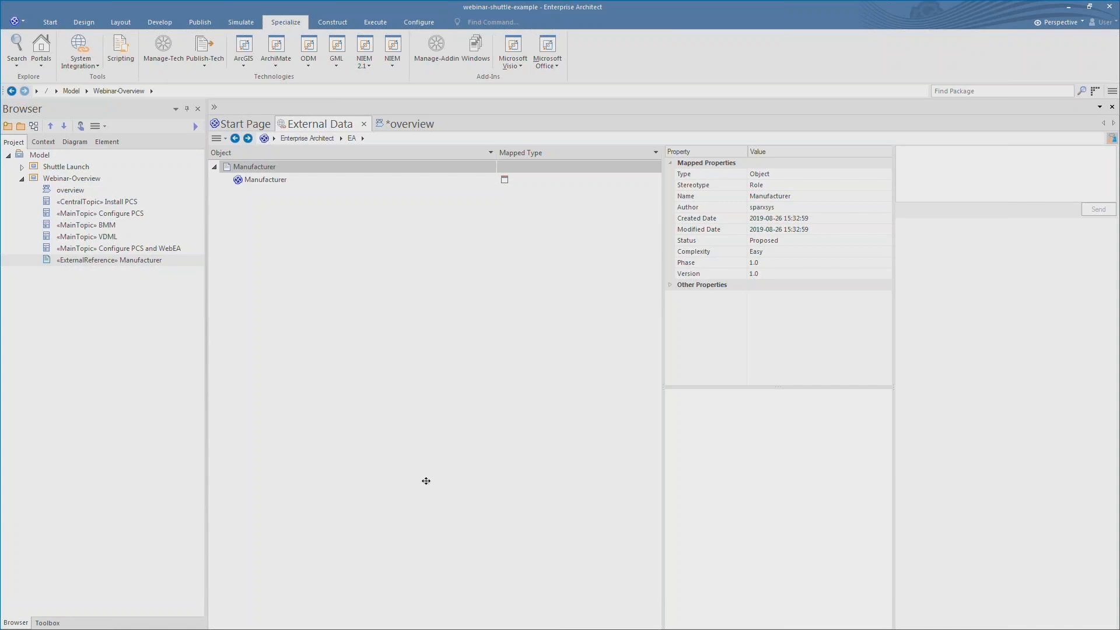
click(425, 124)
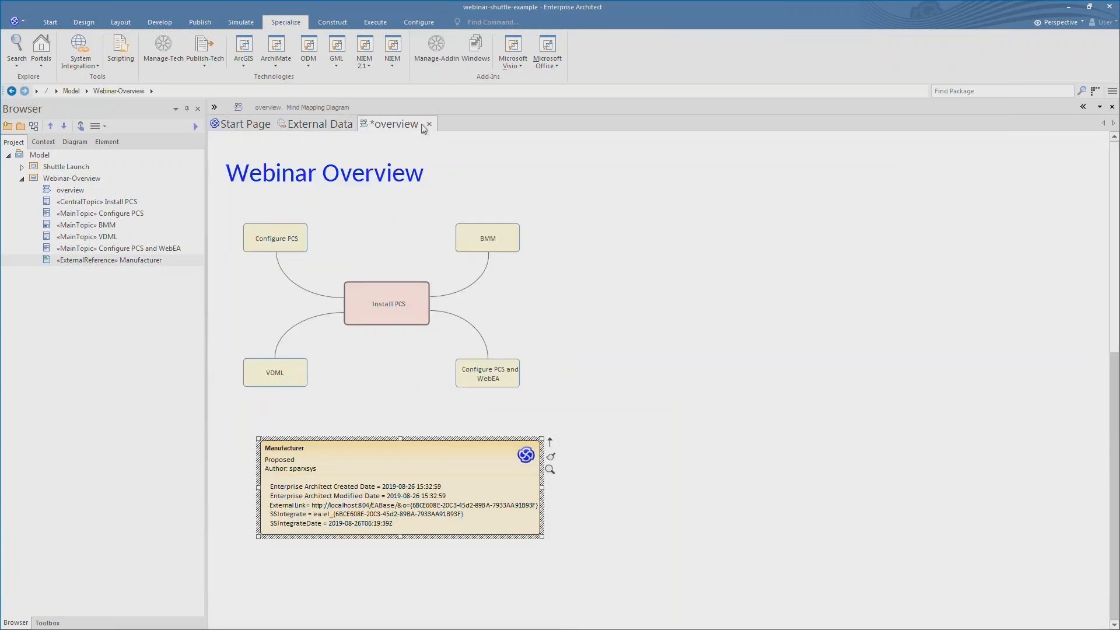
click(654, 267)
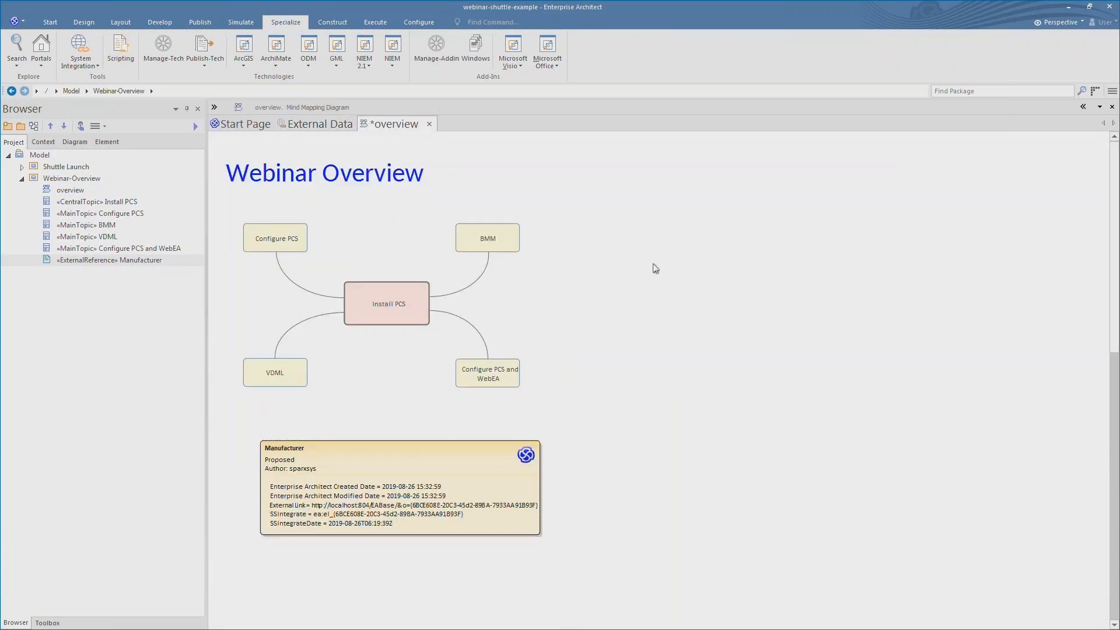
key(ctrl+s)
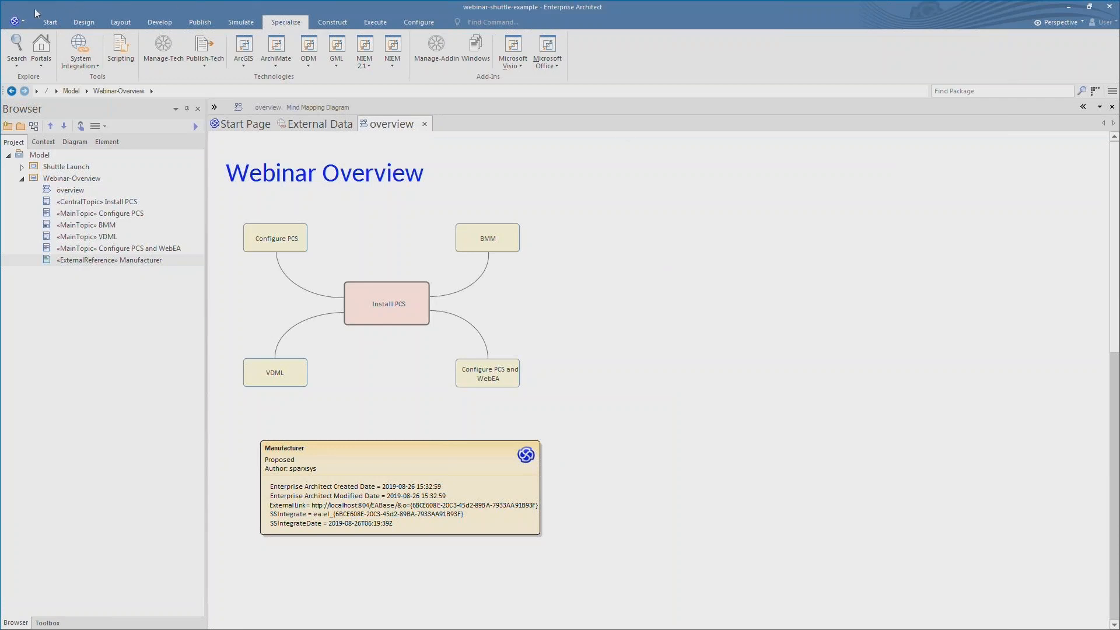
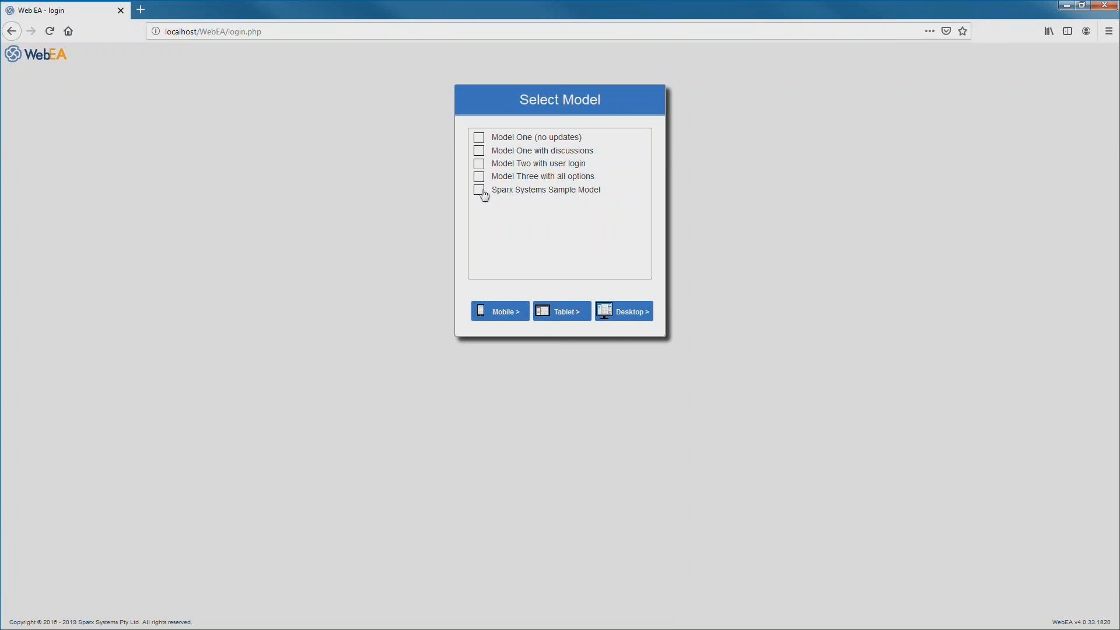
- Open the Sparx Systems Sample Model in desktop layout and browse to the Balanced Scorecard diagram
click(481, 190)
click(633, 313)
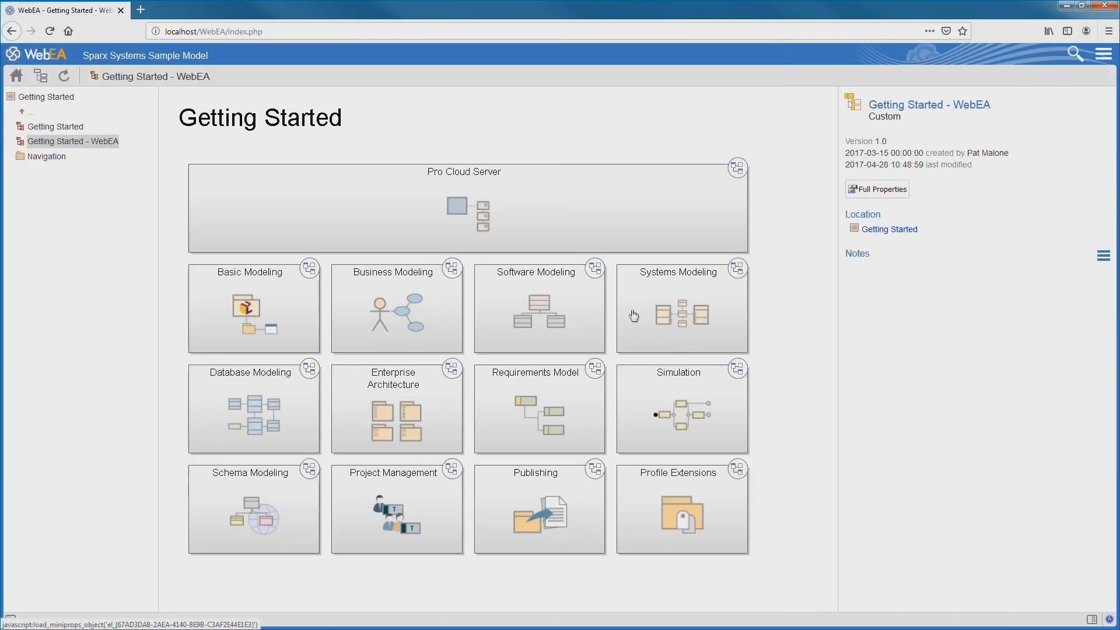
click(388, 302)
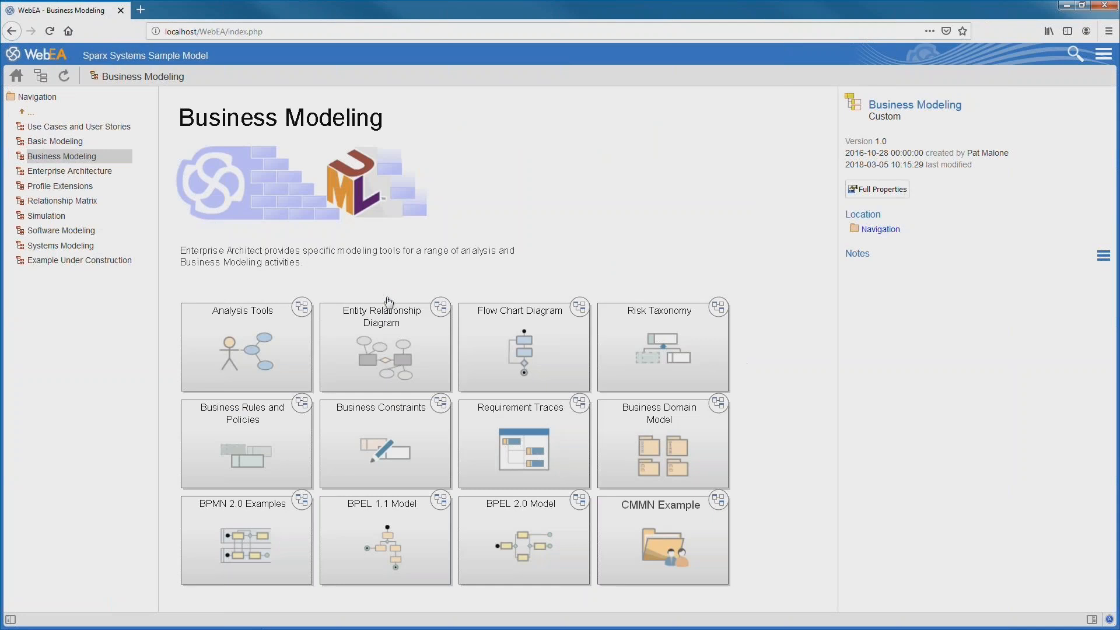
click(259, 360)
click(250, 250)
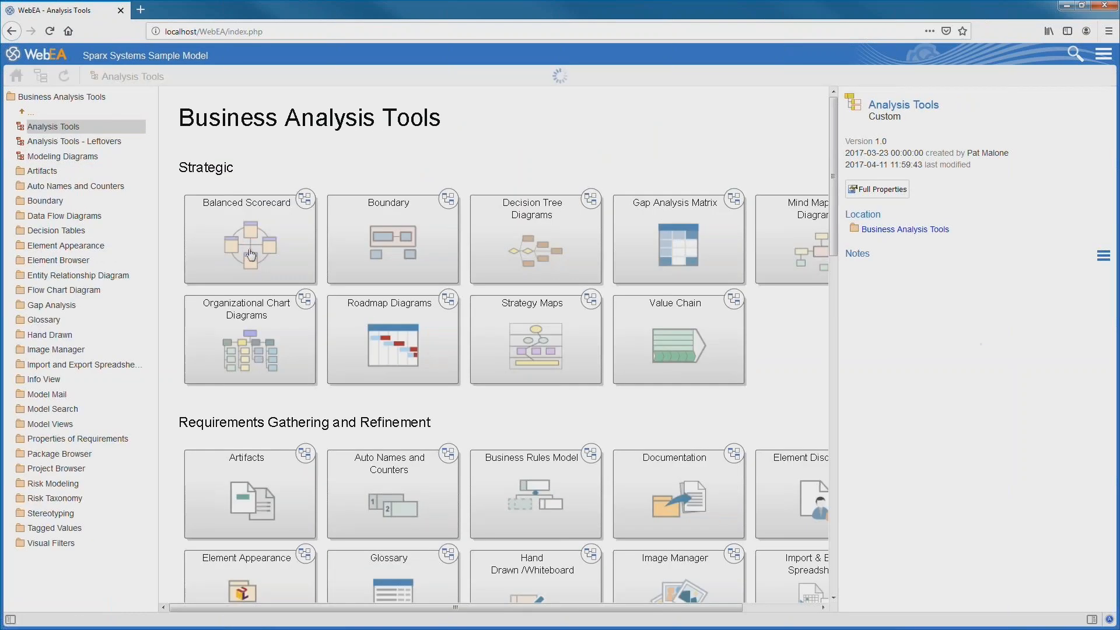
- Show the Financial Perspective element's notes
click(446, 332)
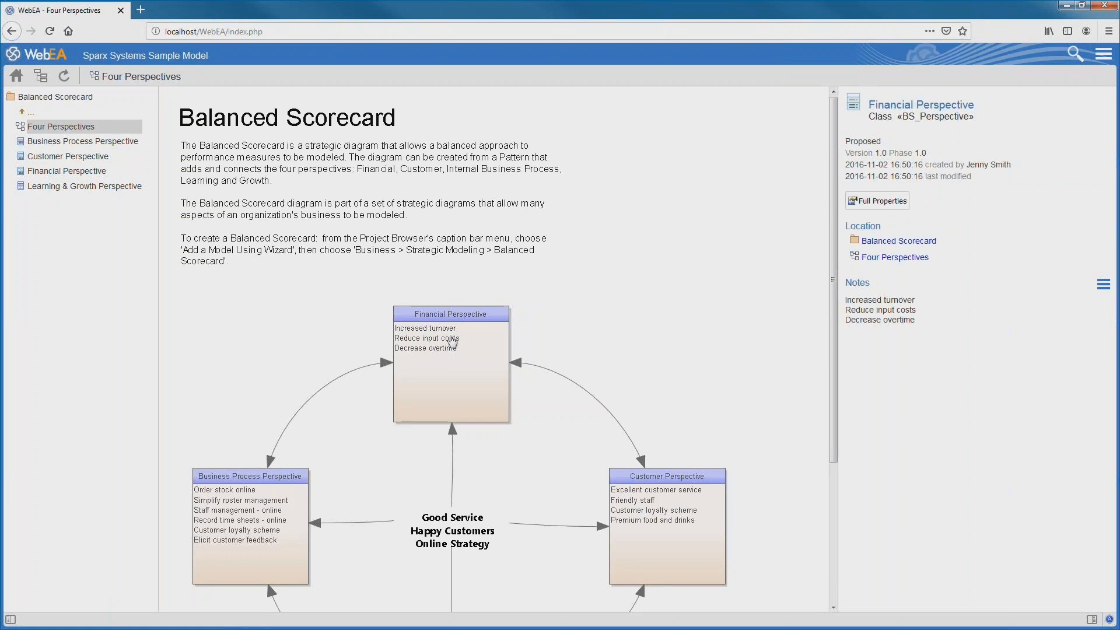
click(1105, 285)
click(1047, 322)
click(1101, 55)
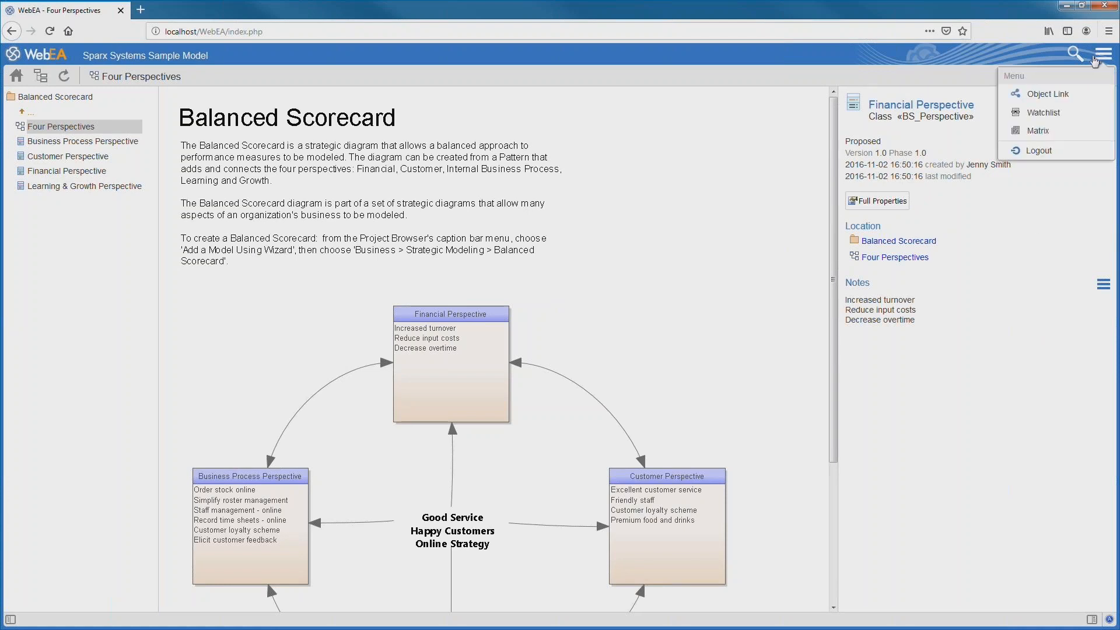
- Log out and load the WebEA configuration page by adding ?config to the address
click(1042, 152)
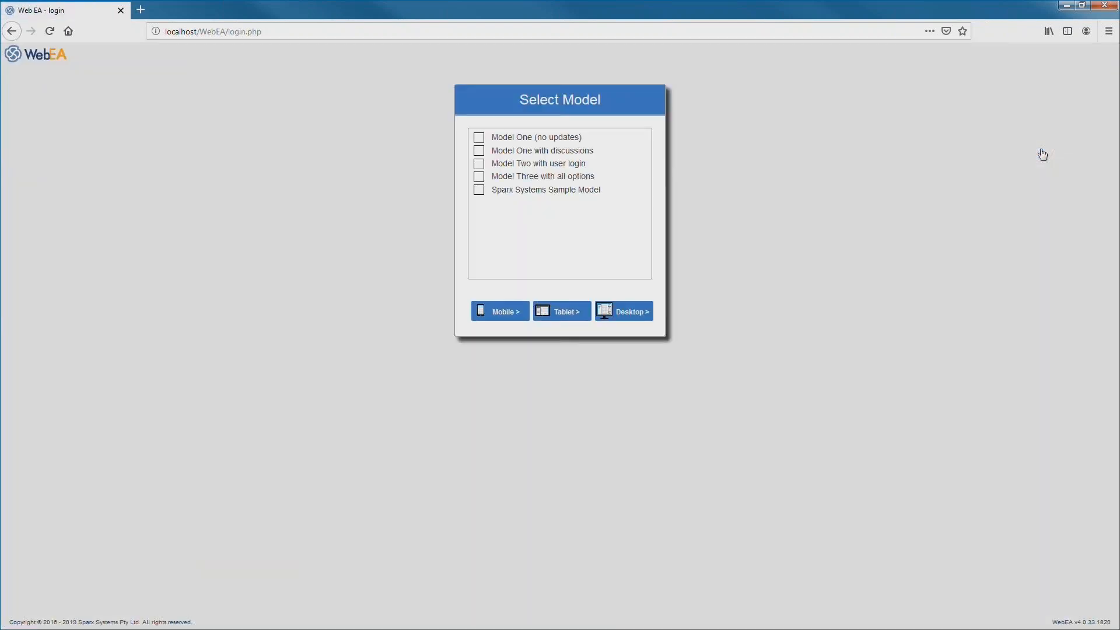
click(305, 29)
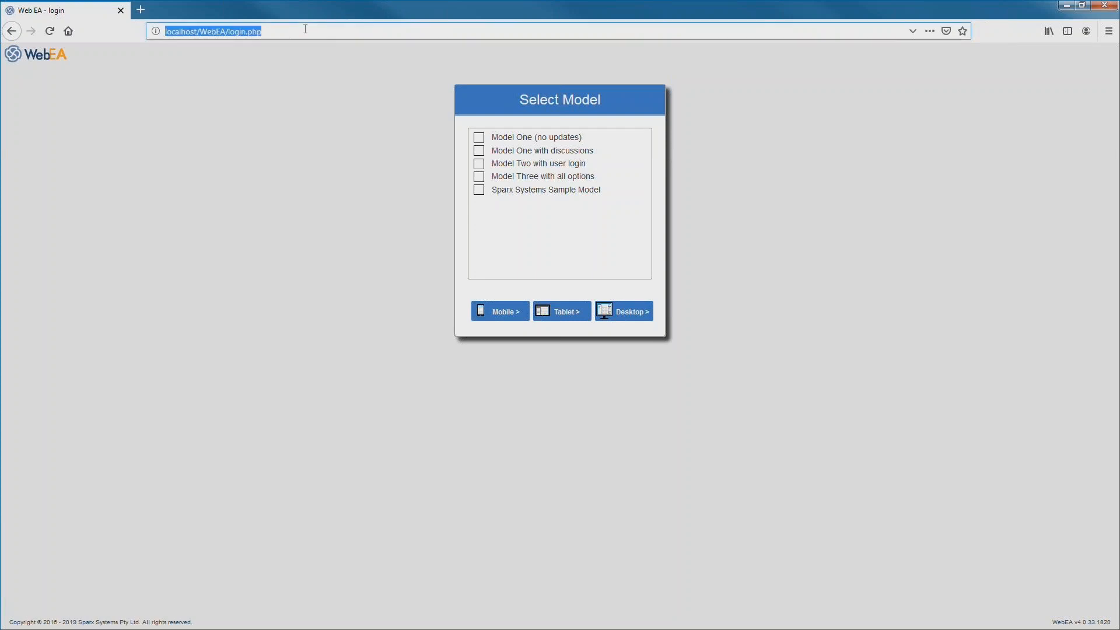
click(284, 32)
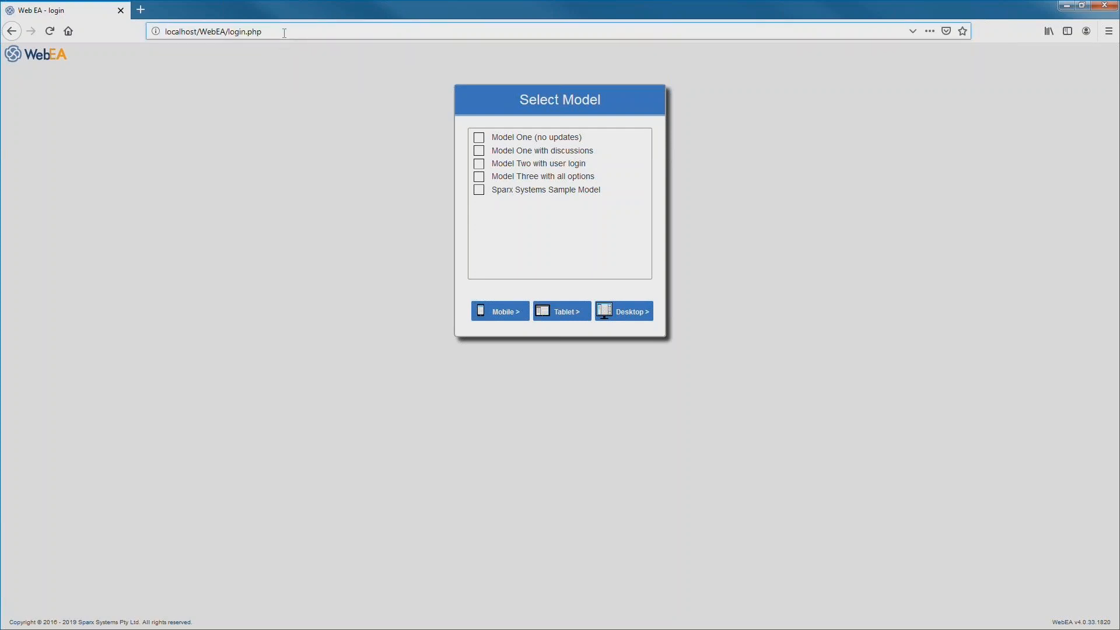
text(?)
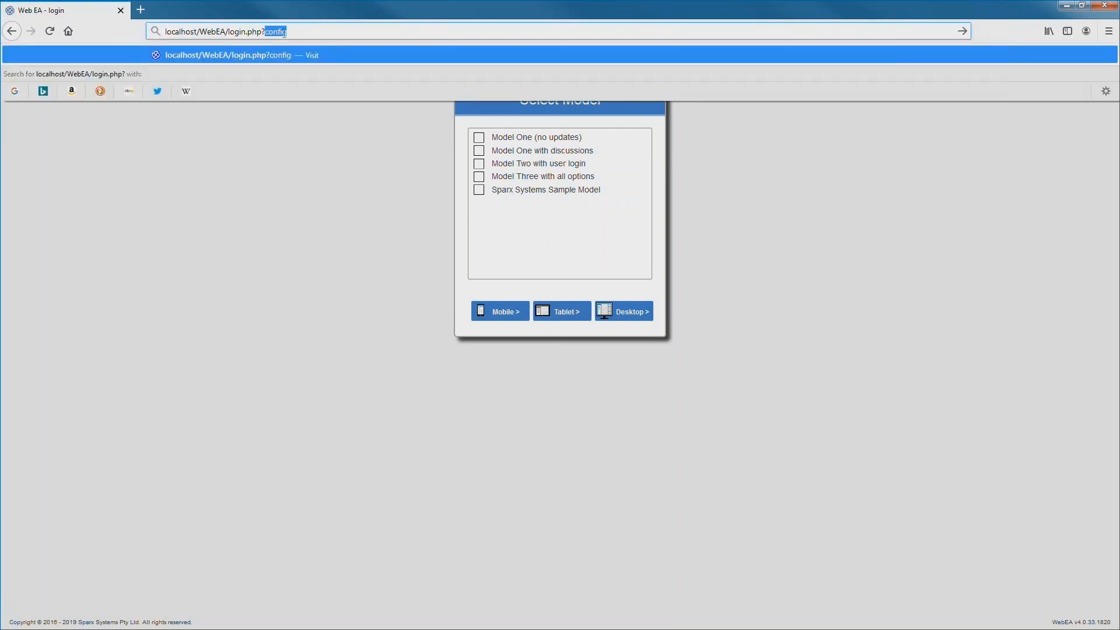
key(End)
key(Return)
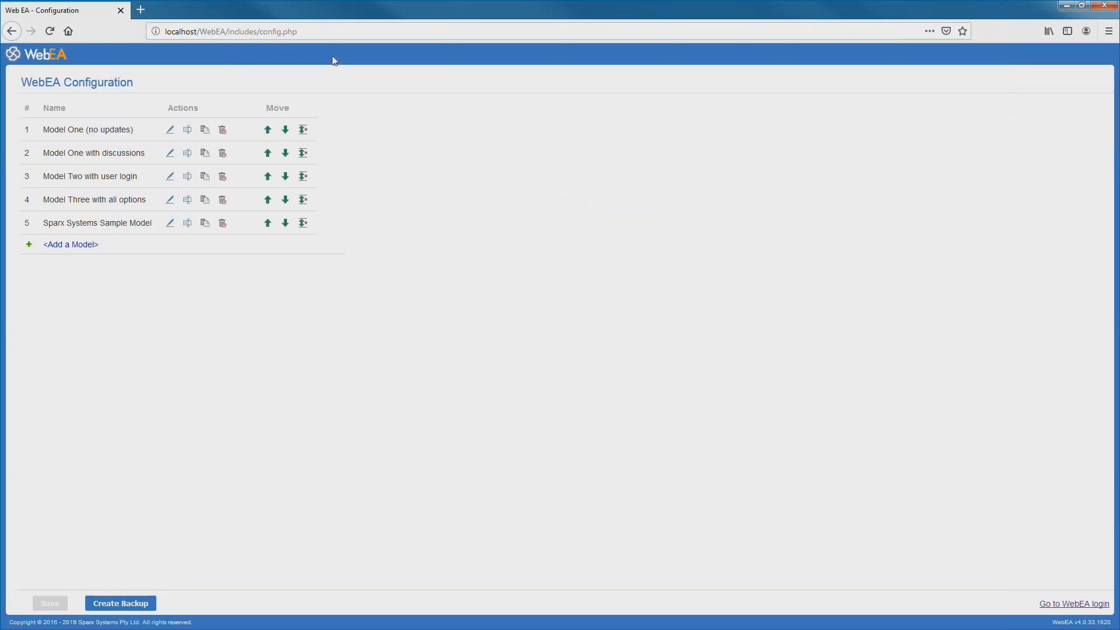
- Add a new model connection named 'Webinar Example with Shuttle'
click(70, 246)
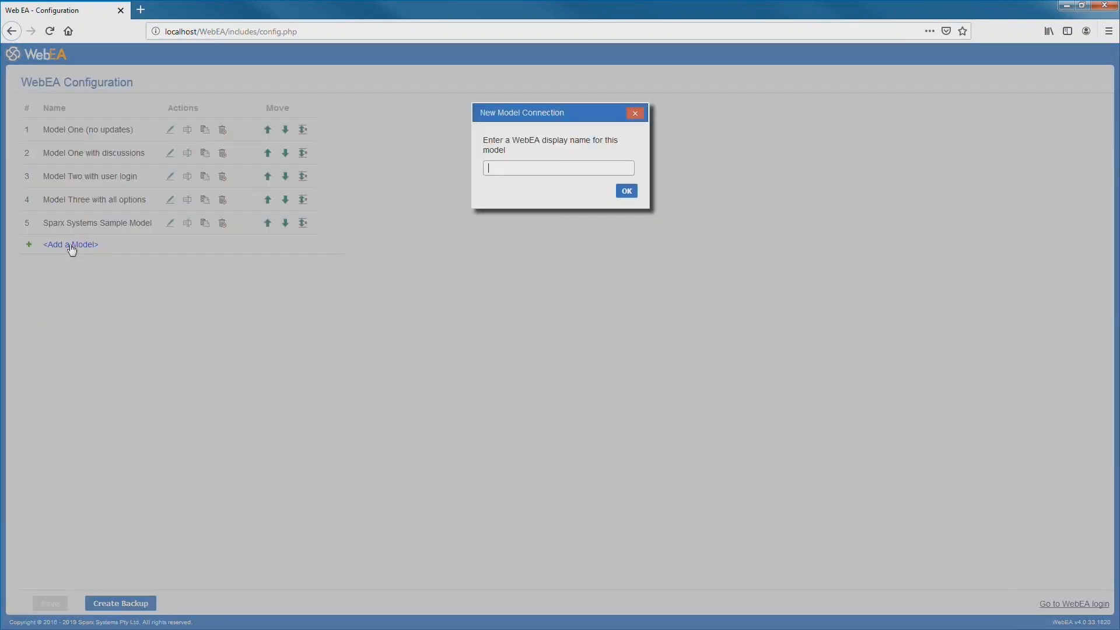
text(Webinar Example with Shuttle)
click(625, 192)
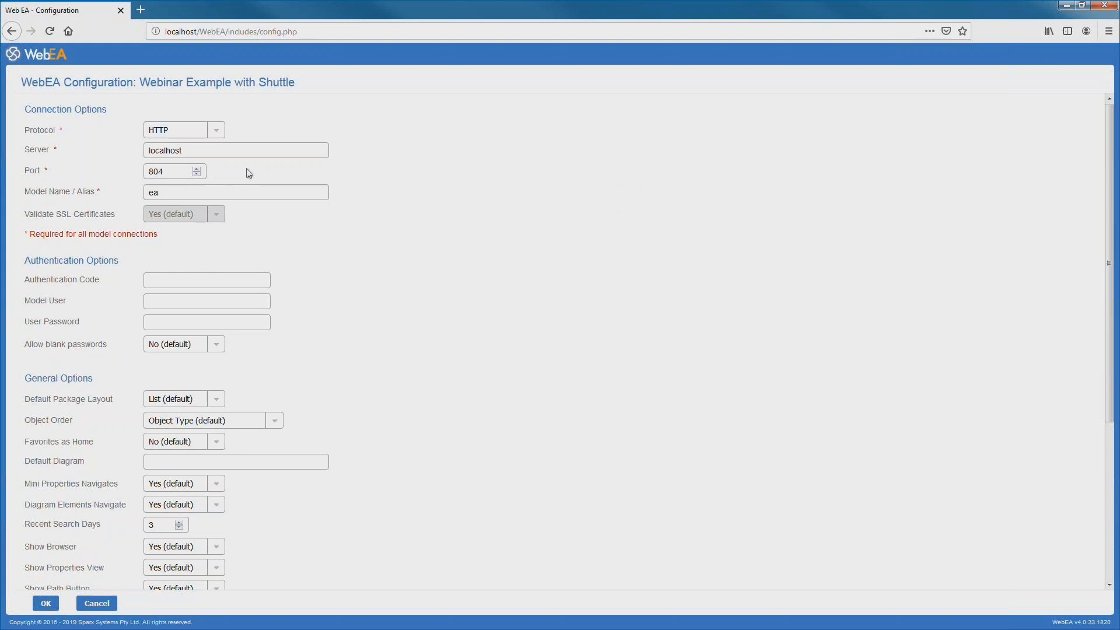
- Replace the model alias 'ea' with webinar-shuttle-example, then switch to Enterprise Architect
double_click(177, 194)
text(webinar-shuttle-example)
scroll(416, 288, down, 3)
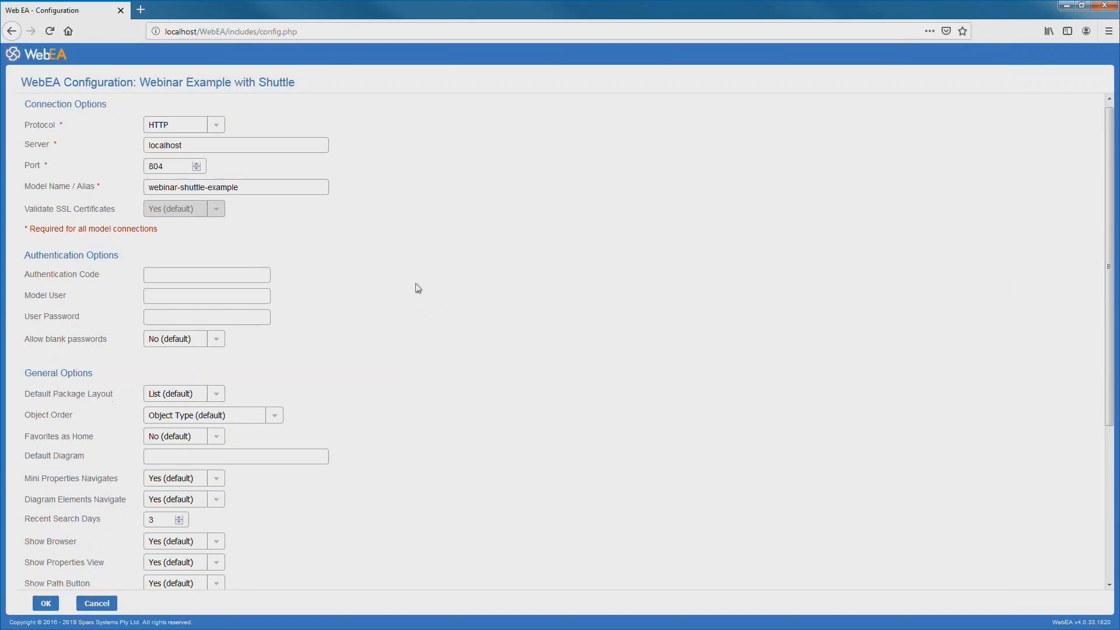
click(152, 350)
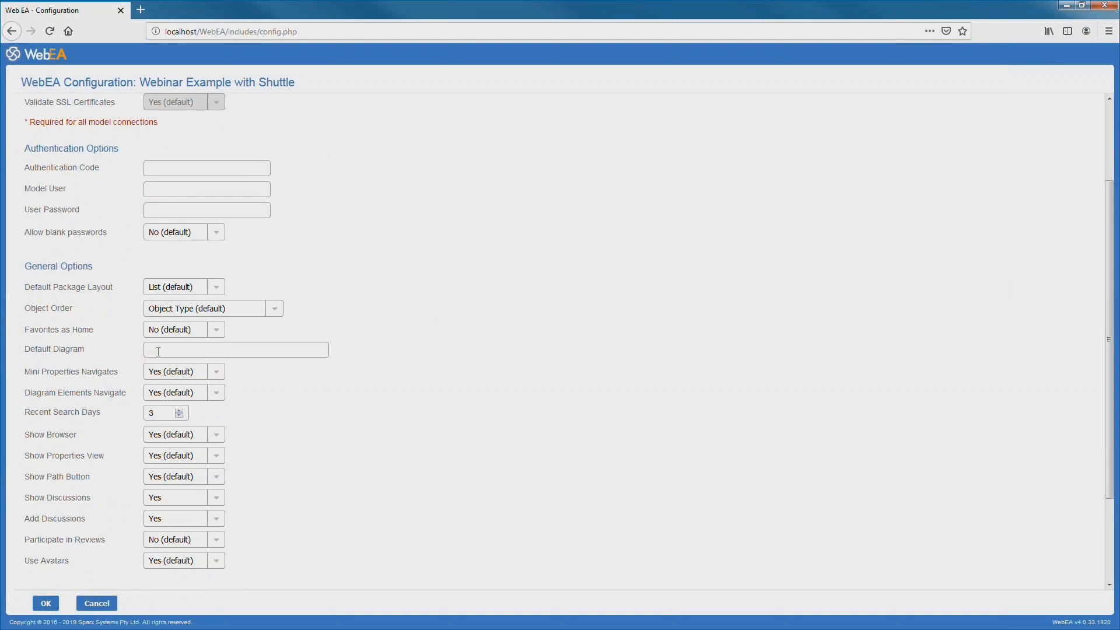
key(alt+Tab)
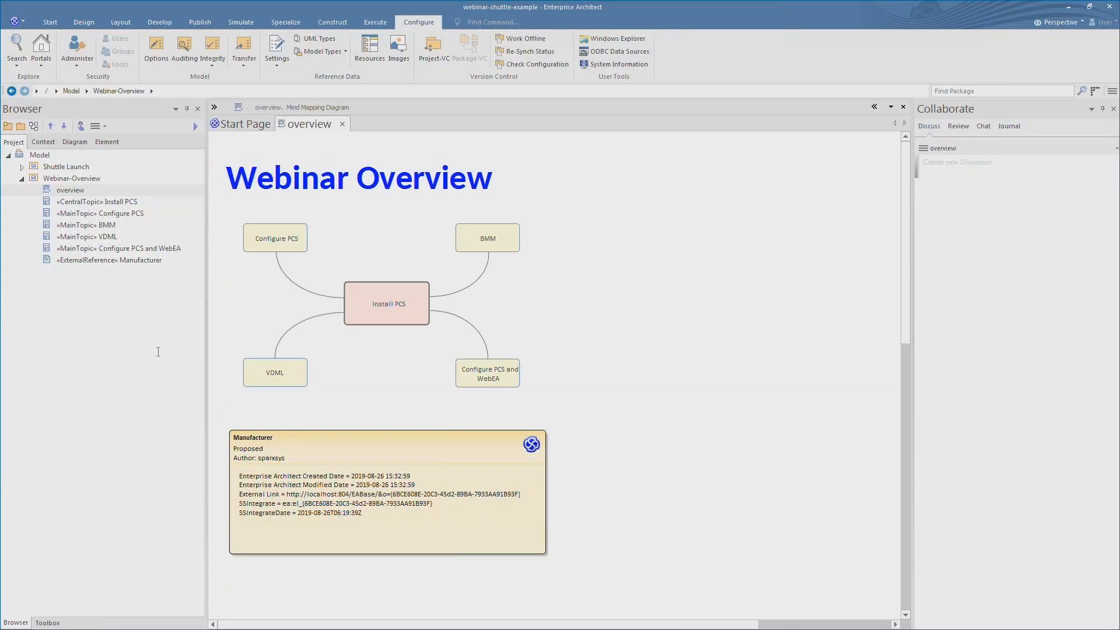
- Copy the overview diagram's node GUID from the Browser and return to WebEA
right_click(75, 192)
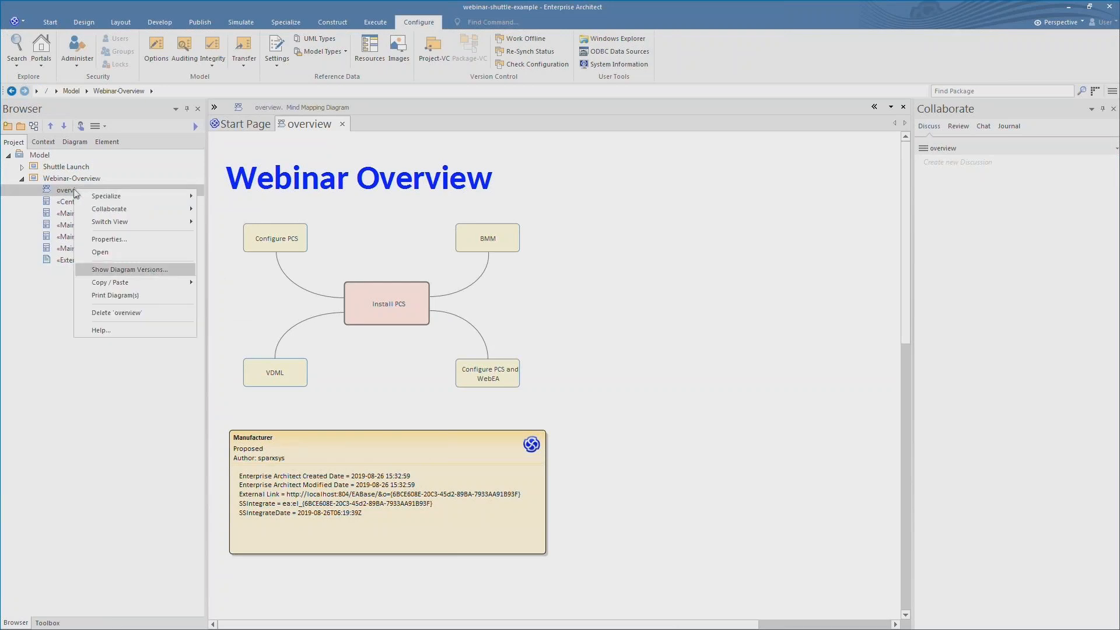
mouse_move(133, 283)
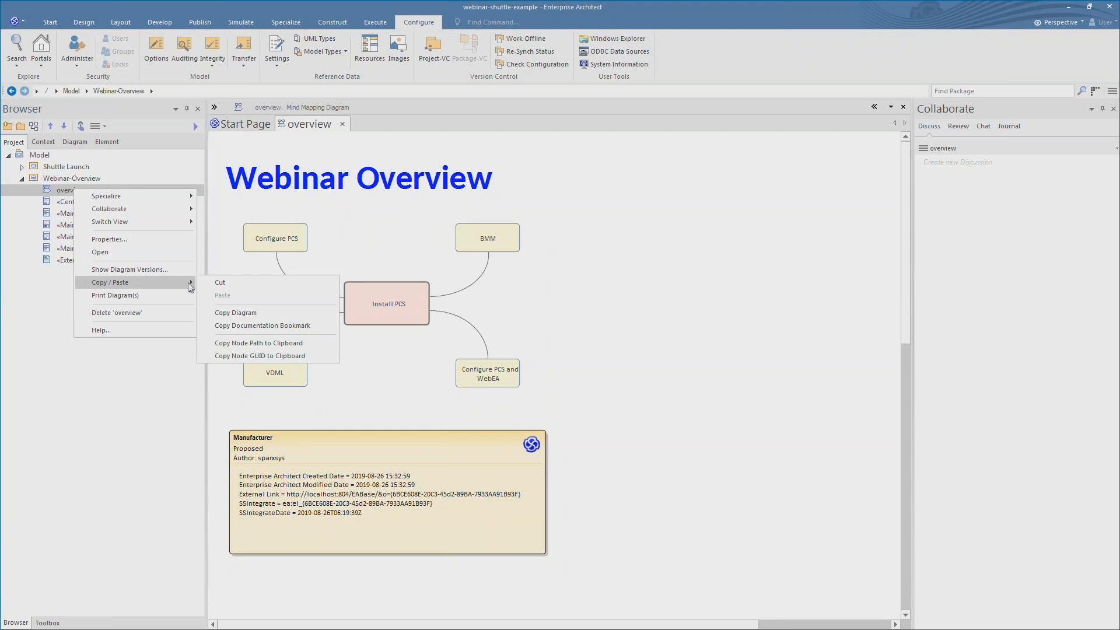
click(318, 357)
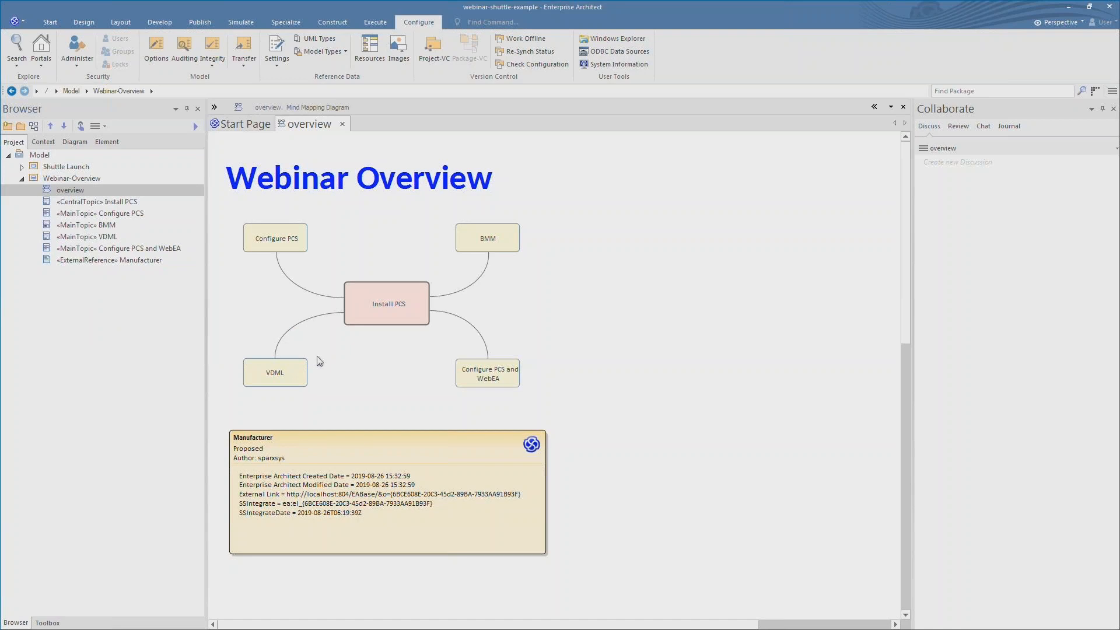
key(alt+Tab)
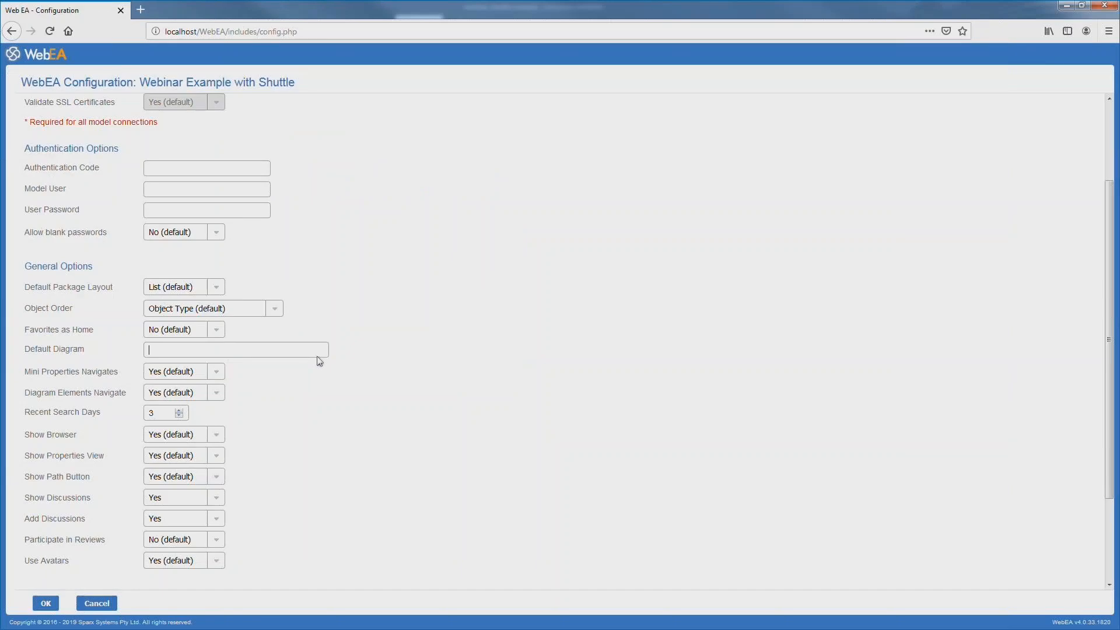
- Paste the overview diagram's GUID into the Default Diagram field
click(179, 350)
key(ctrl+v)
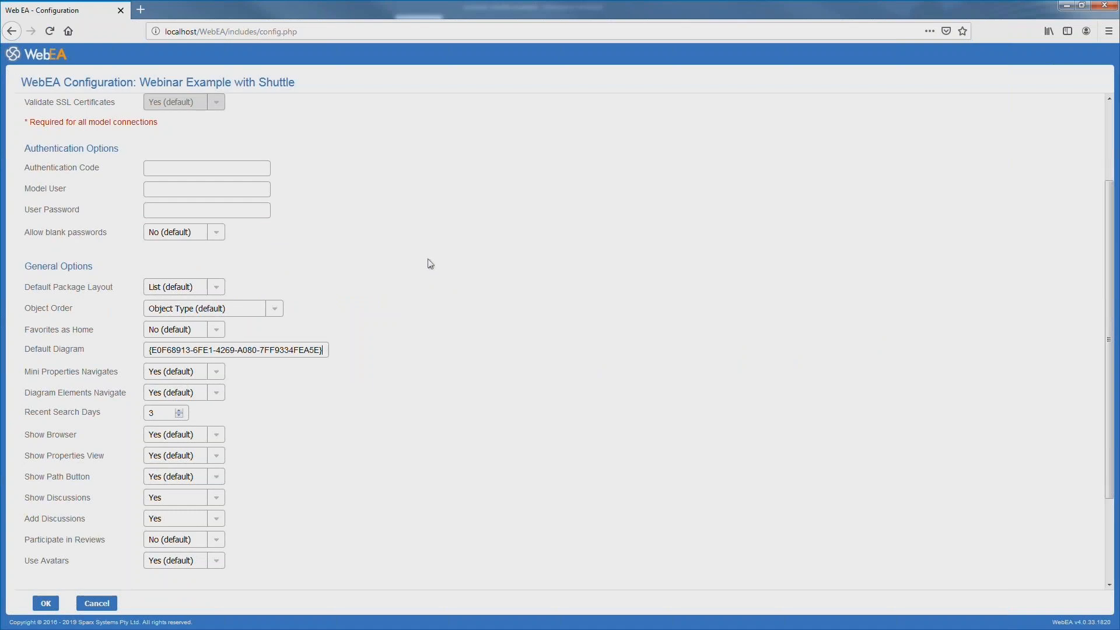
scroll(428, 264, down, 3)
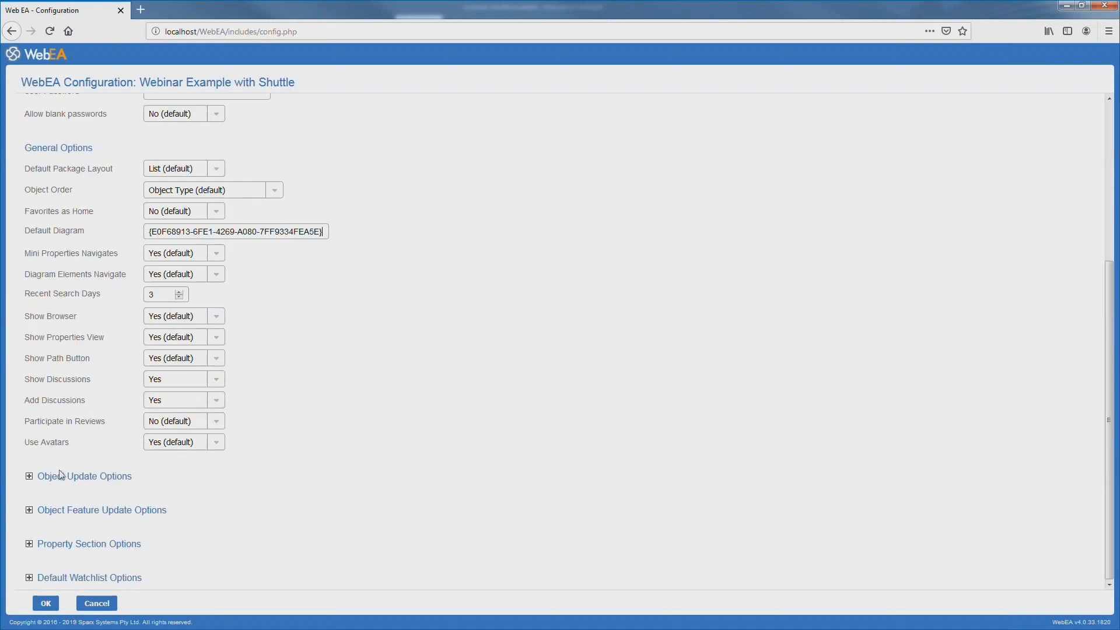
- Set all object feature update permissions to Yes and confirm the connection settings
click(30, 476)
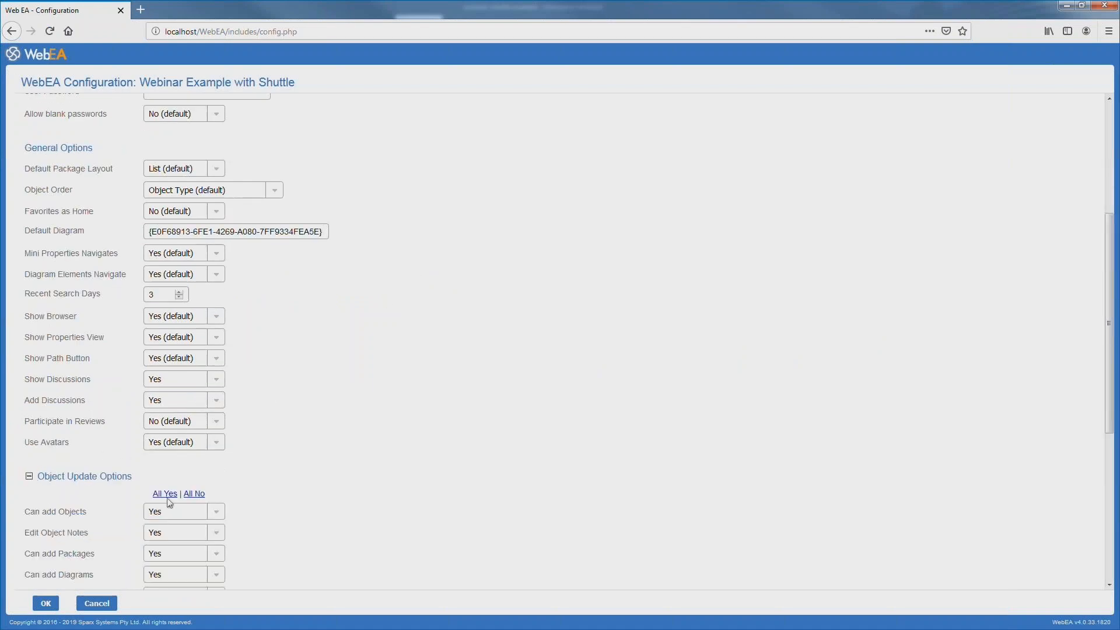
scroll(261, 470, down, 5)
scroll(261, 470, down, 2)
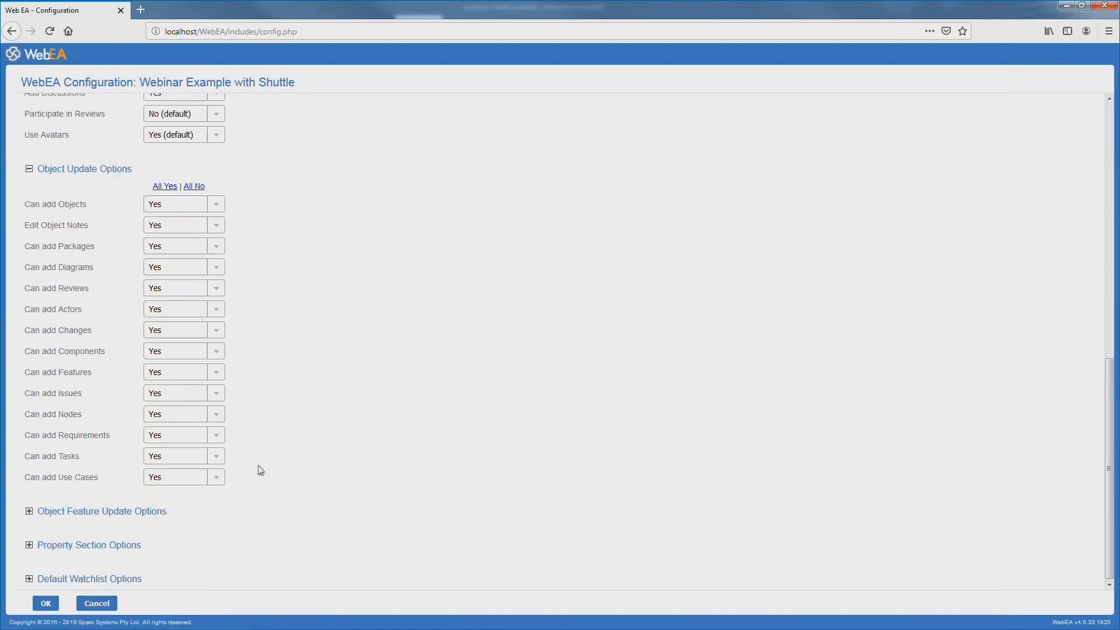
click(29, 511)
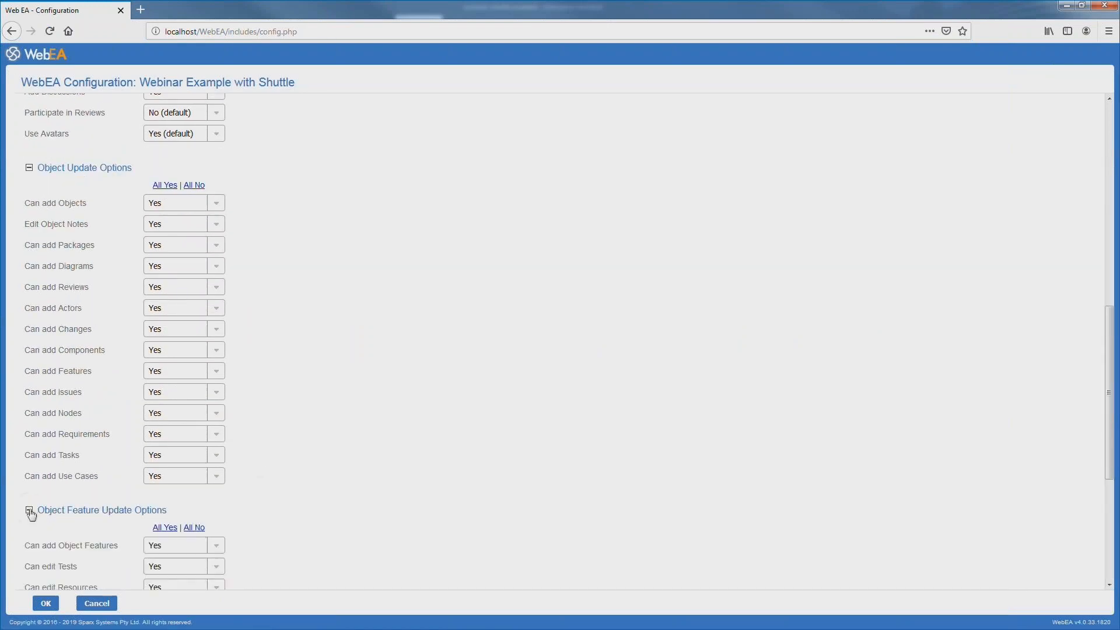
click(193, 529)
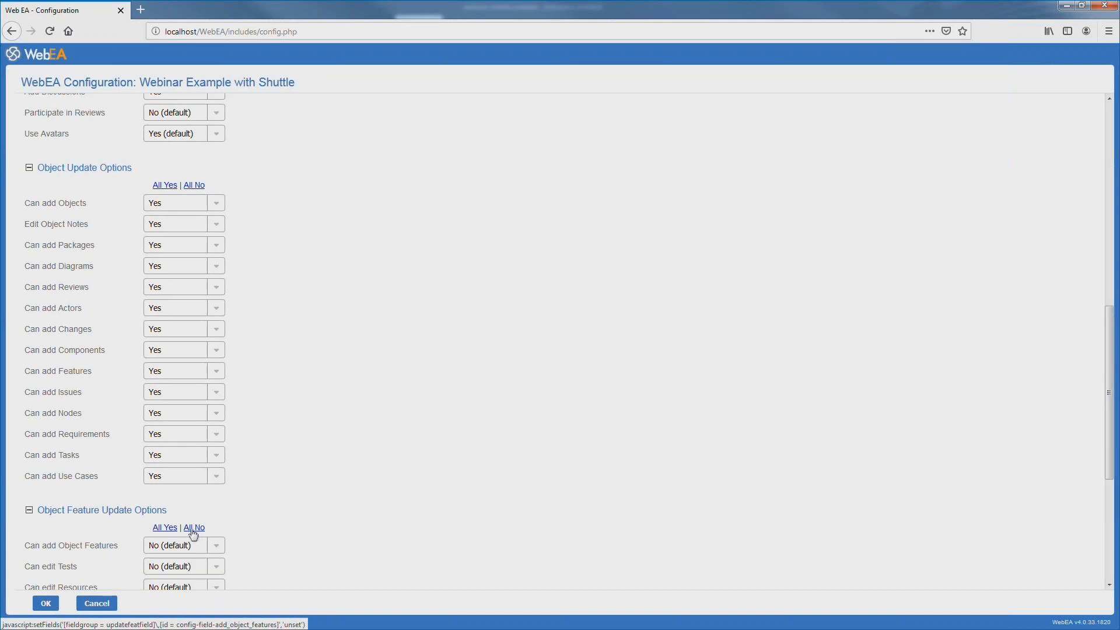
click(164, 528)
scroll(347, 477, down, 5)
click(47, 603)
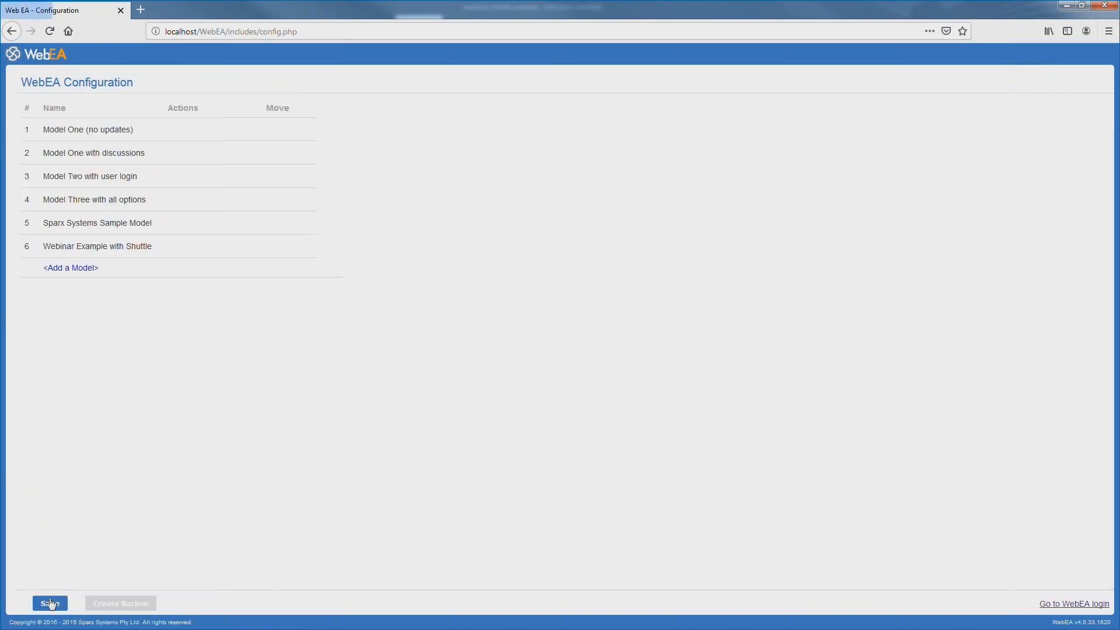
- Save the model configurations and go to the WebEA login page
click(49, 604)
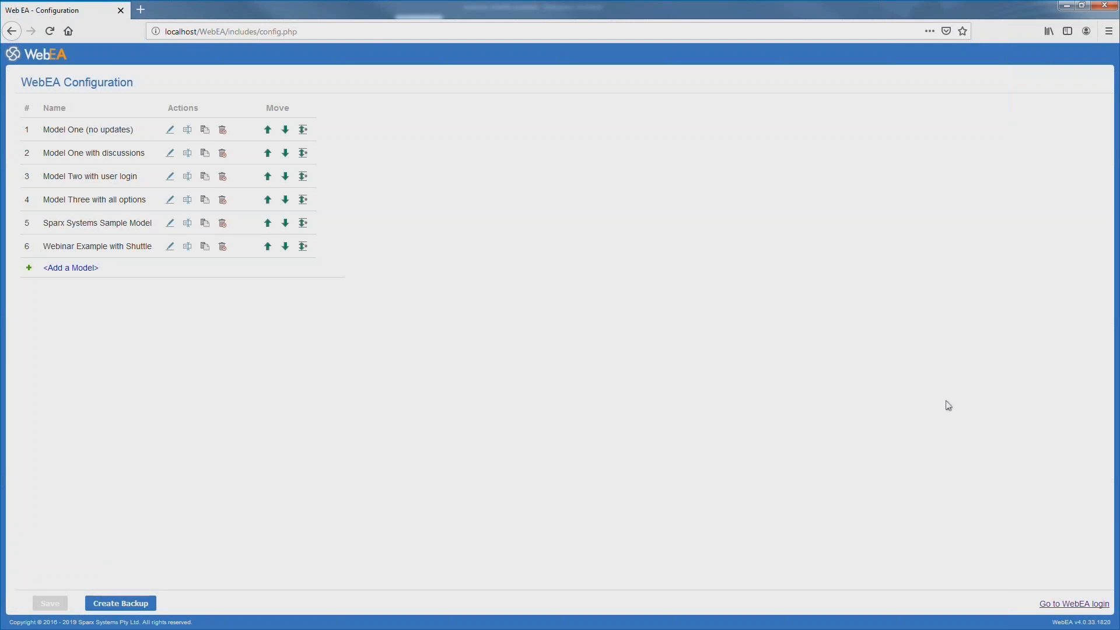
click(1059, 605)
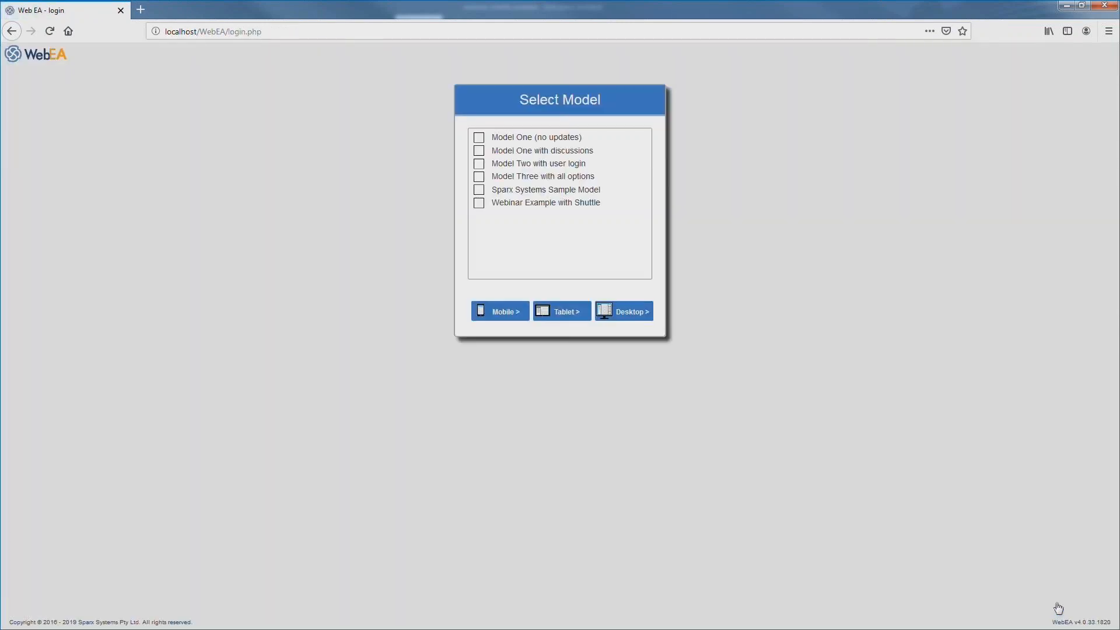
- Select Webinar Example with Shuttle and open it in the Desktop layout
click(479, 204)
click(621, 313)
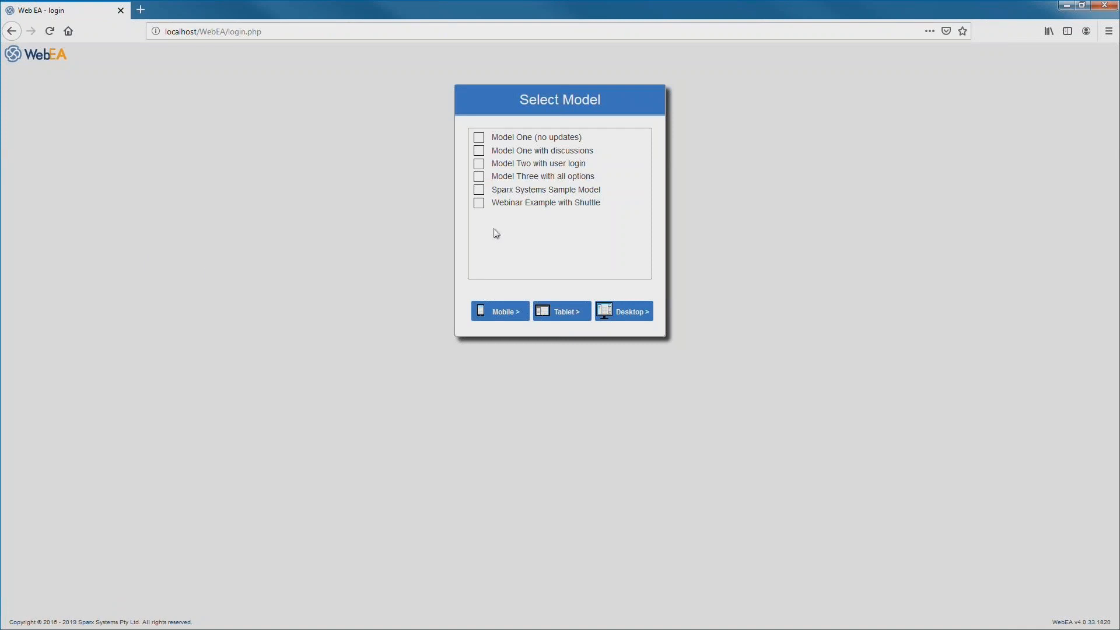
click(480, 204)
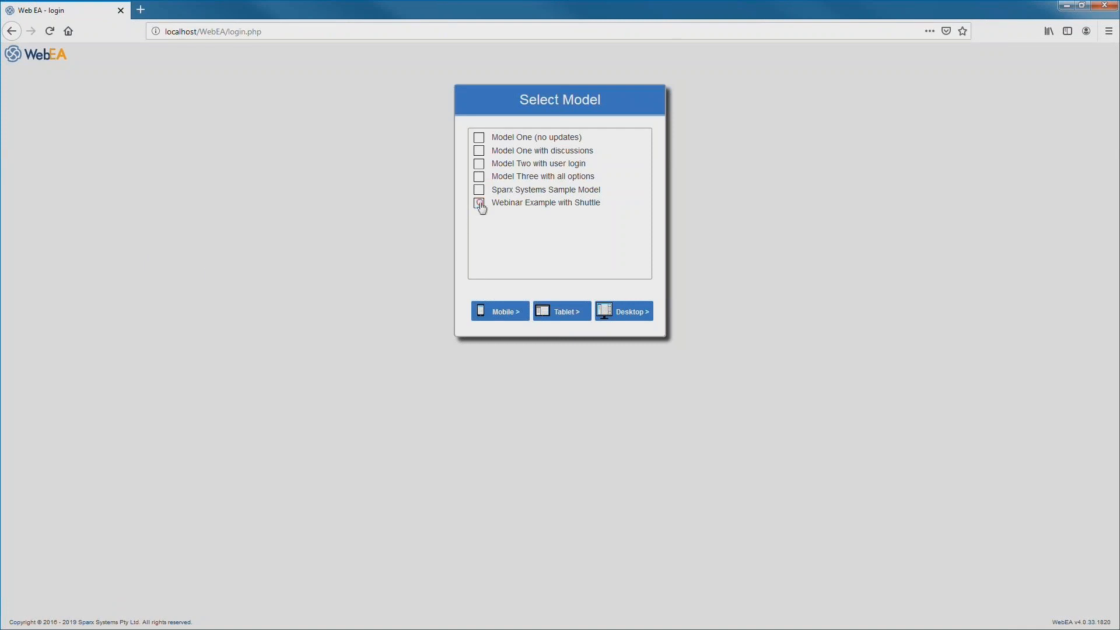
click(633, 315)
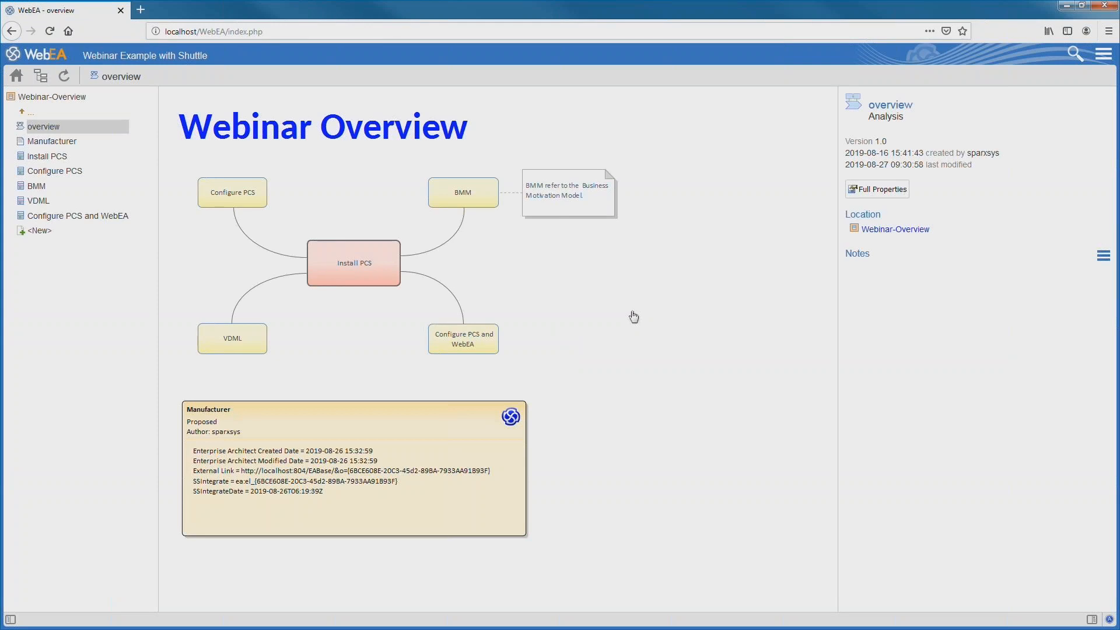
- Browse elements with discussions, viewing the BMM element's discussions and the Install PCS element
click(1076, 51)
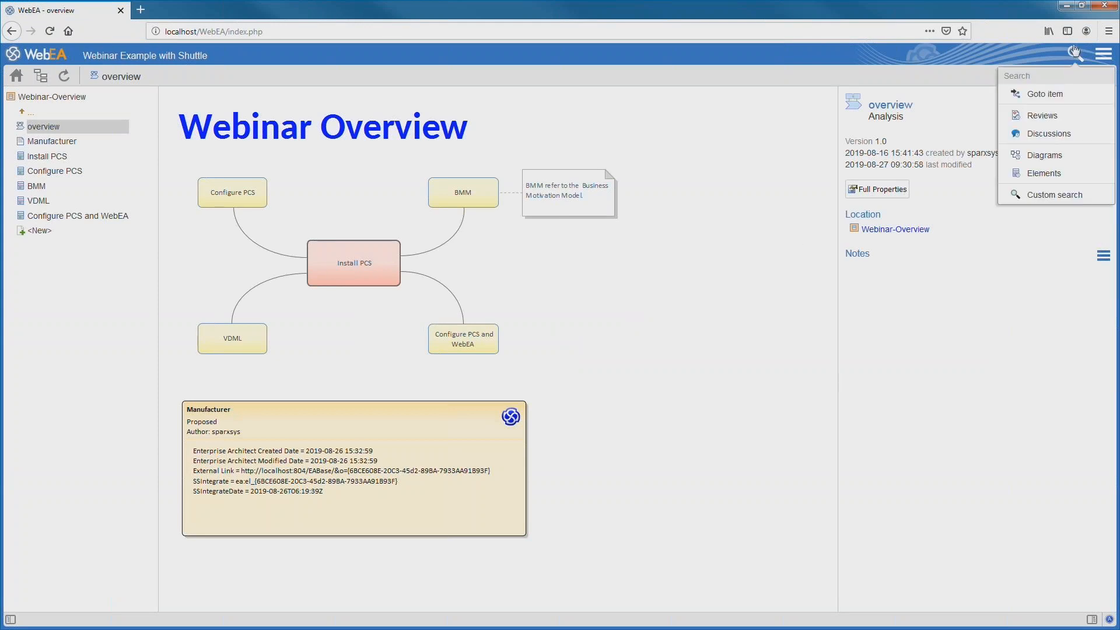
click(1055, 134)
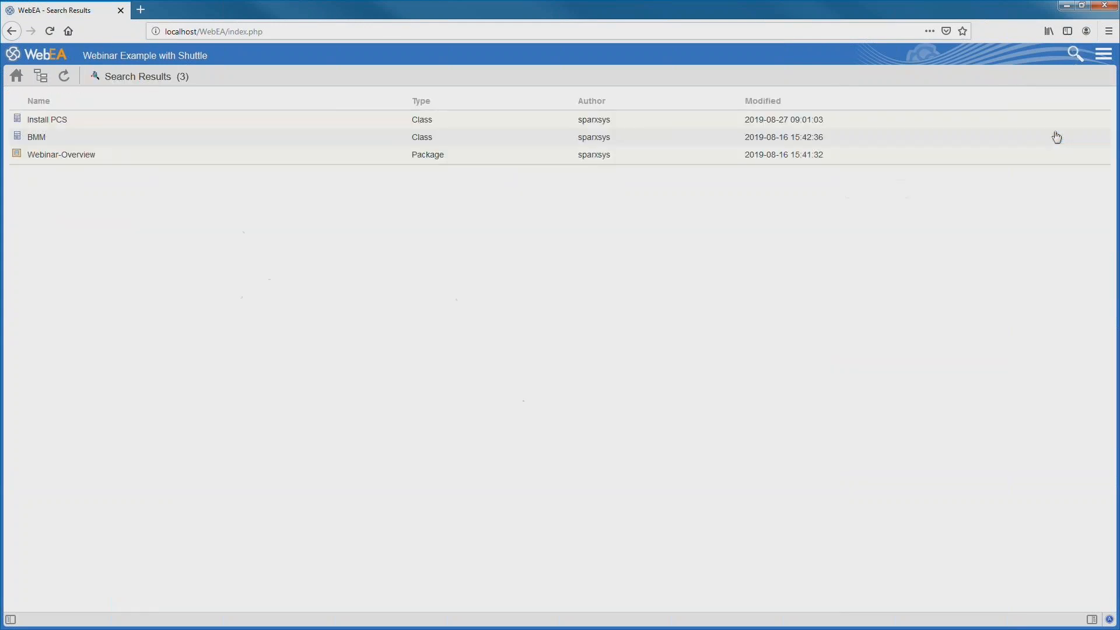
click(47, 140)
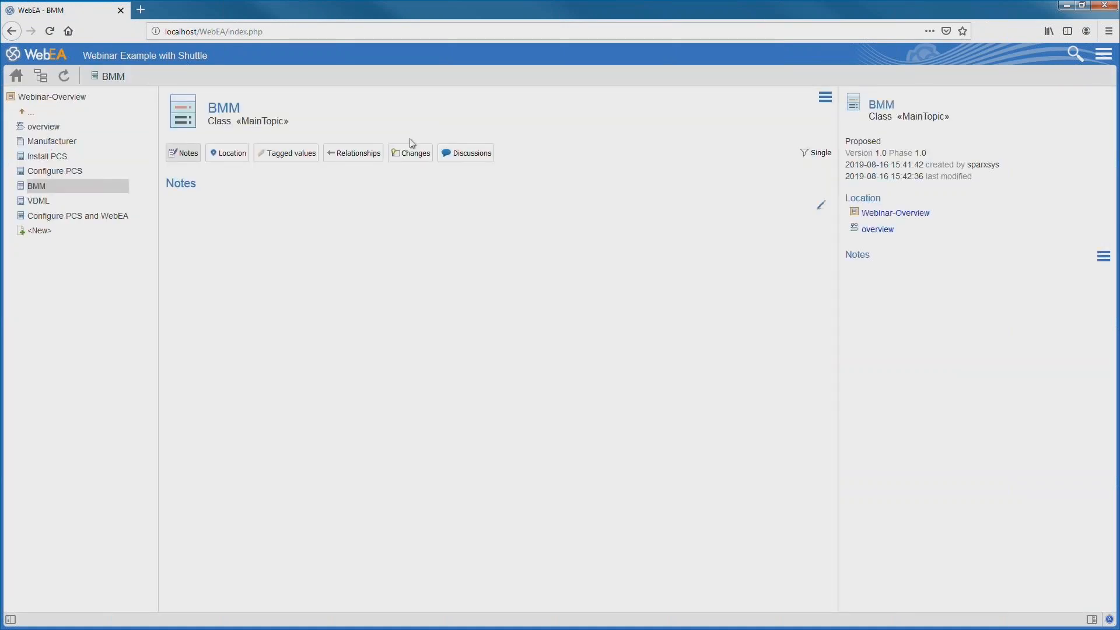
click(462, 153)
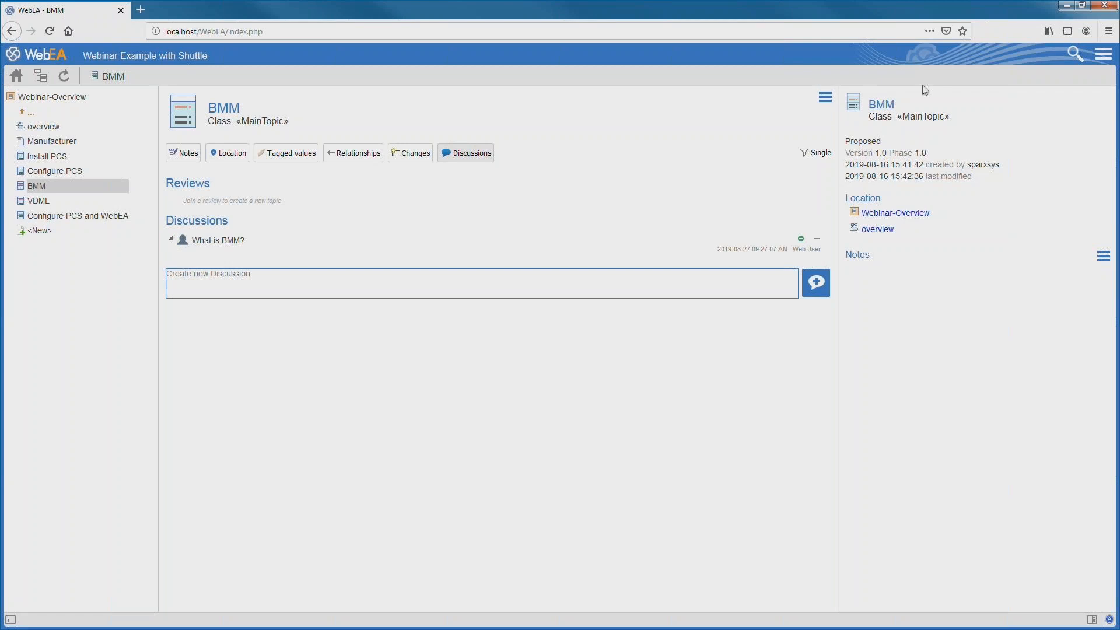
click(1072, 54)
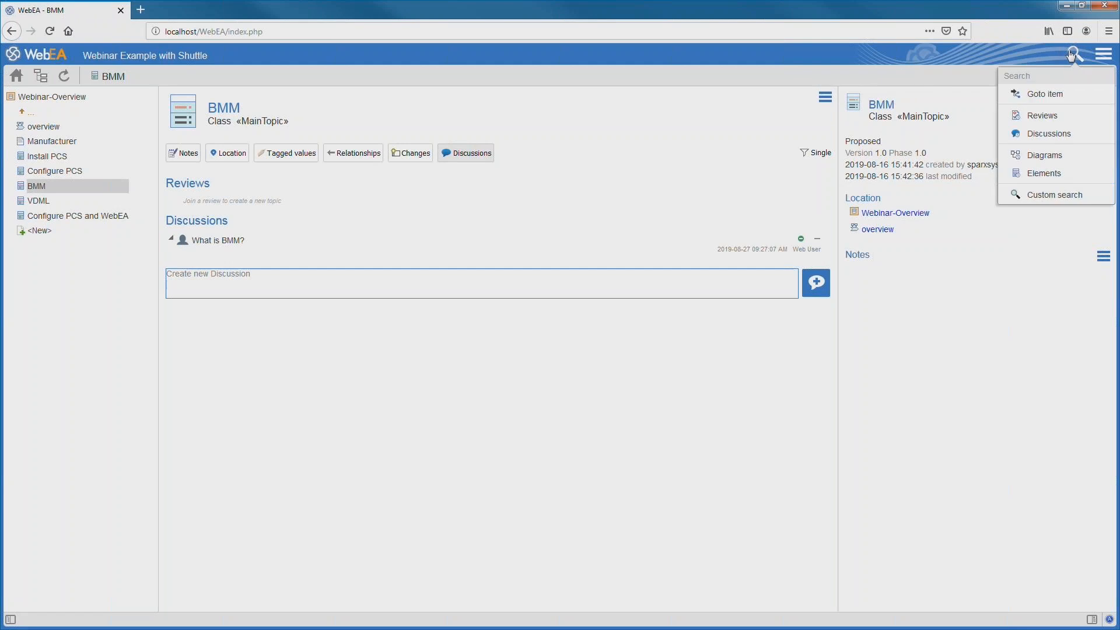
click(1061, 134)
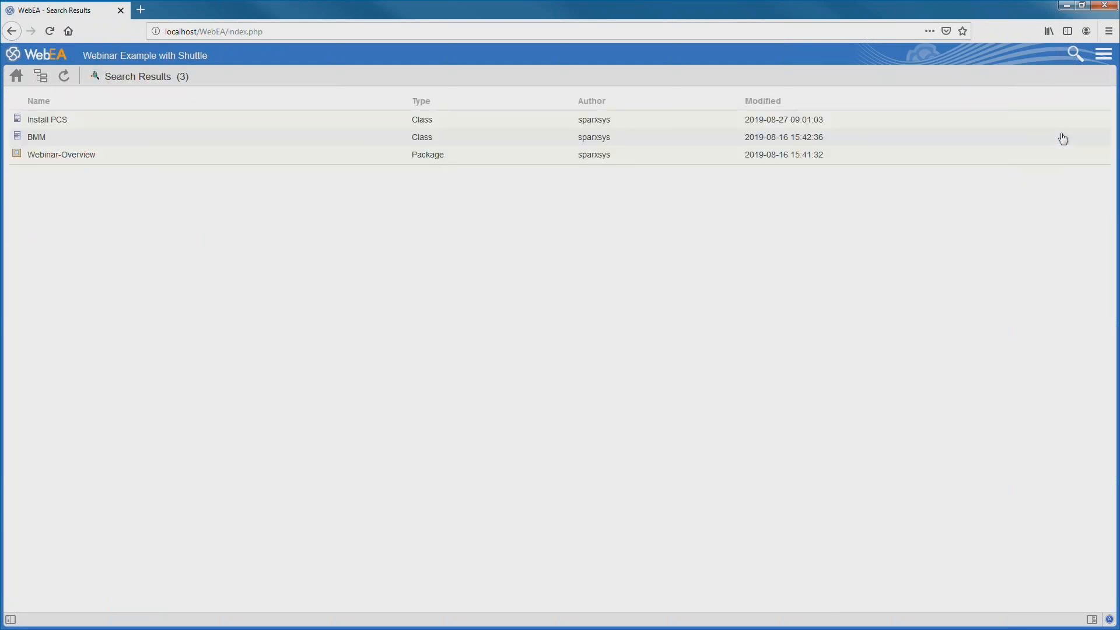
click(136, 122)
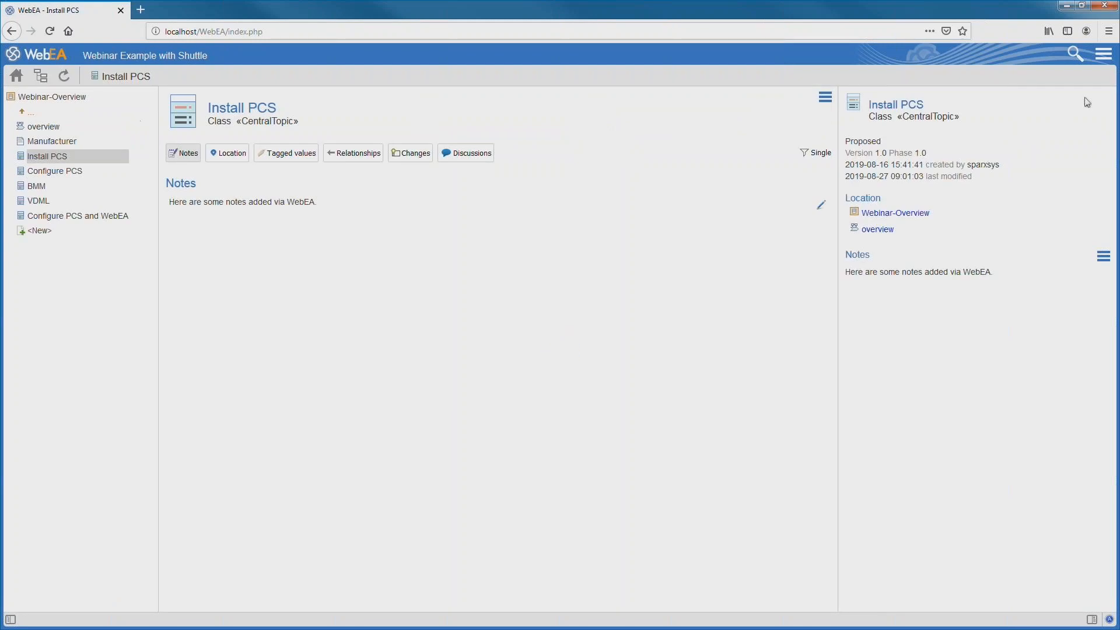
- List all model diagrams and open Space Exploration and Transport
click(1071, 54)
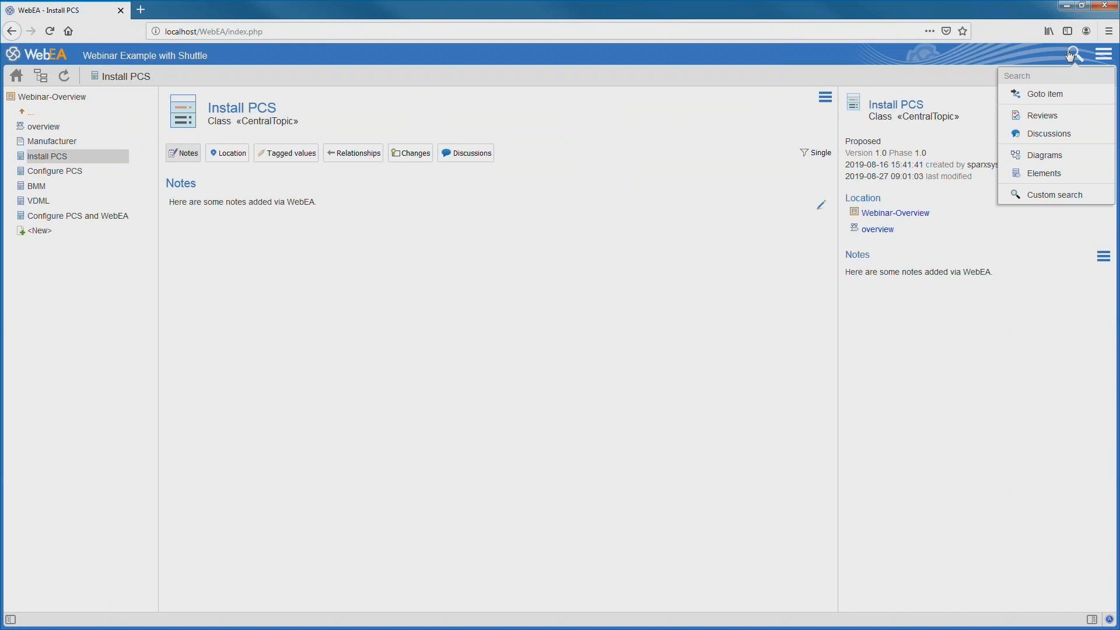
click(1050, 153)
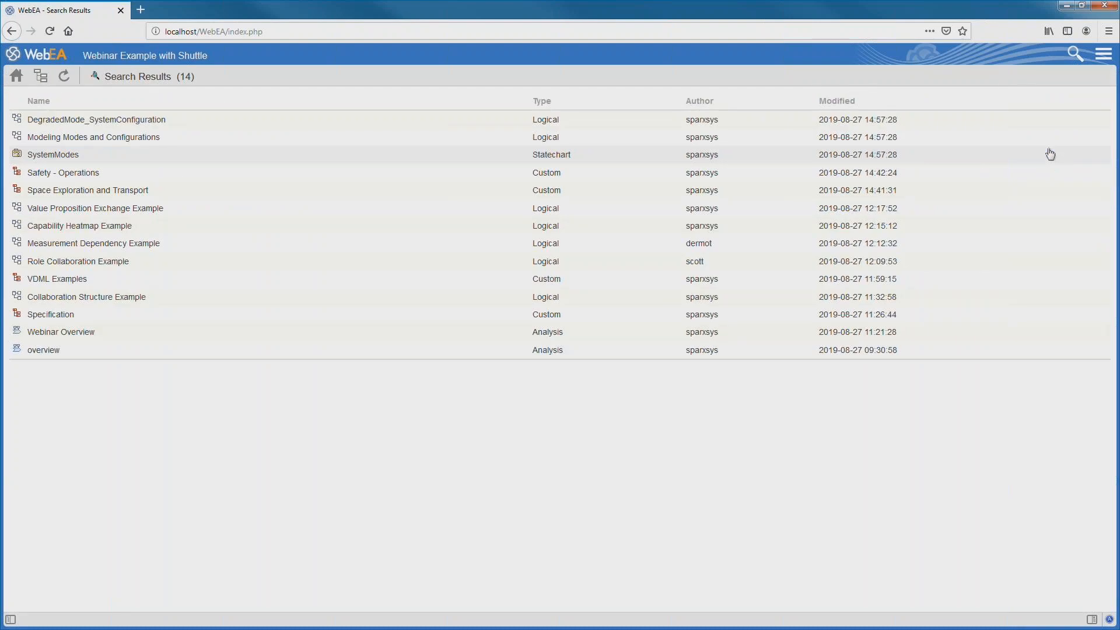
click(117, 190)
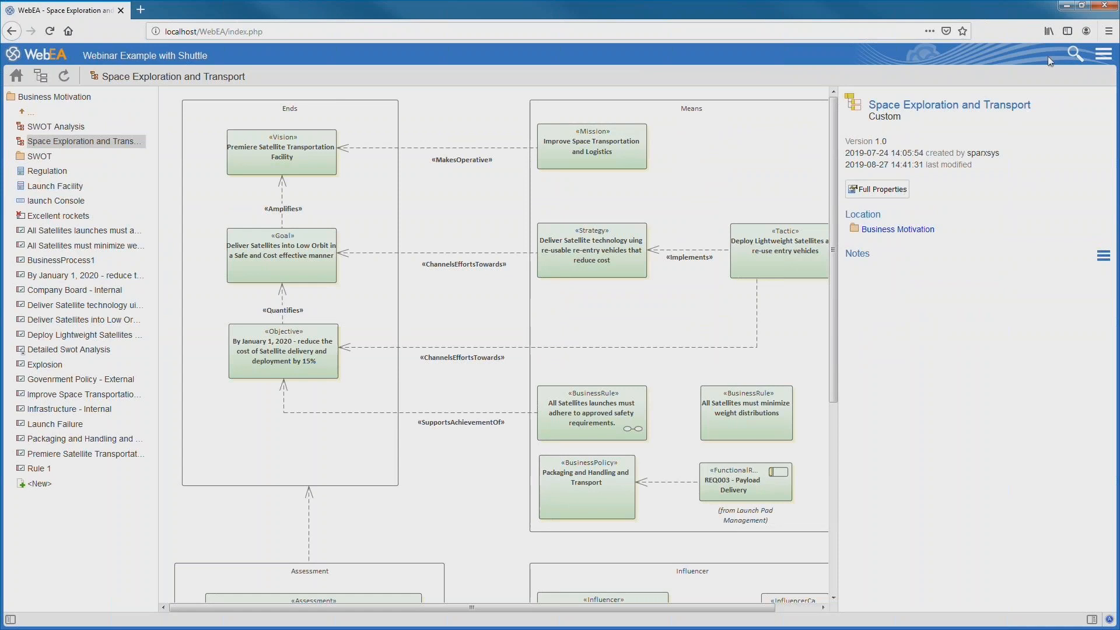
- View the model's matrix profiles, then log out
click(1104, 53)
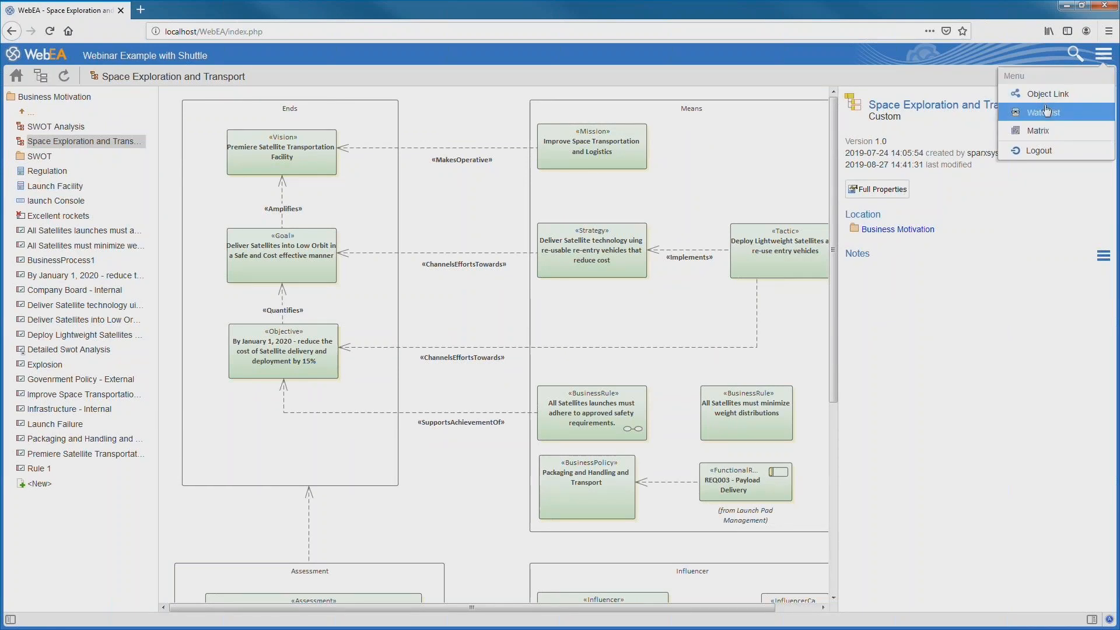
click(1043, 132)
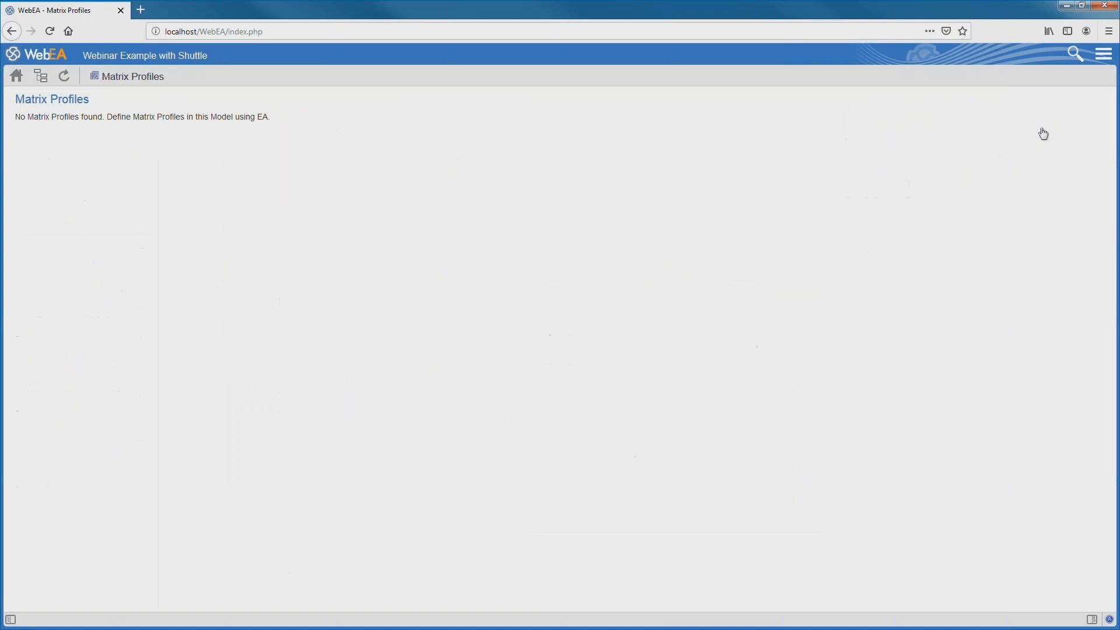
click(1110, 53)
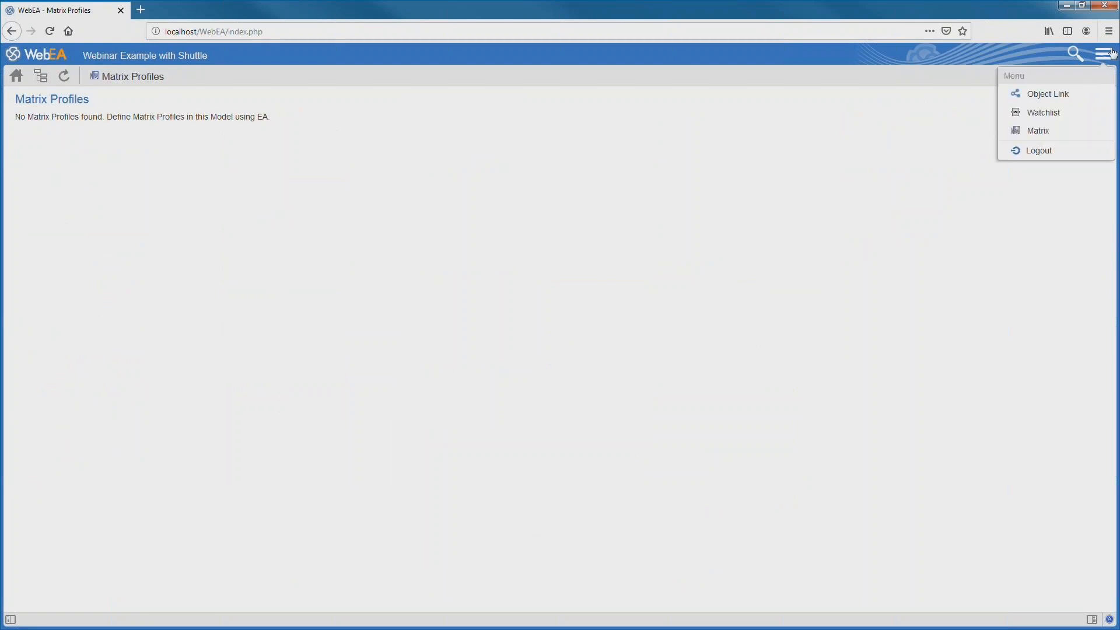
click(1058, 151)
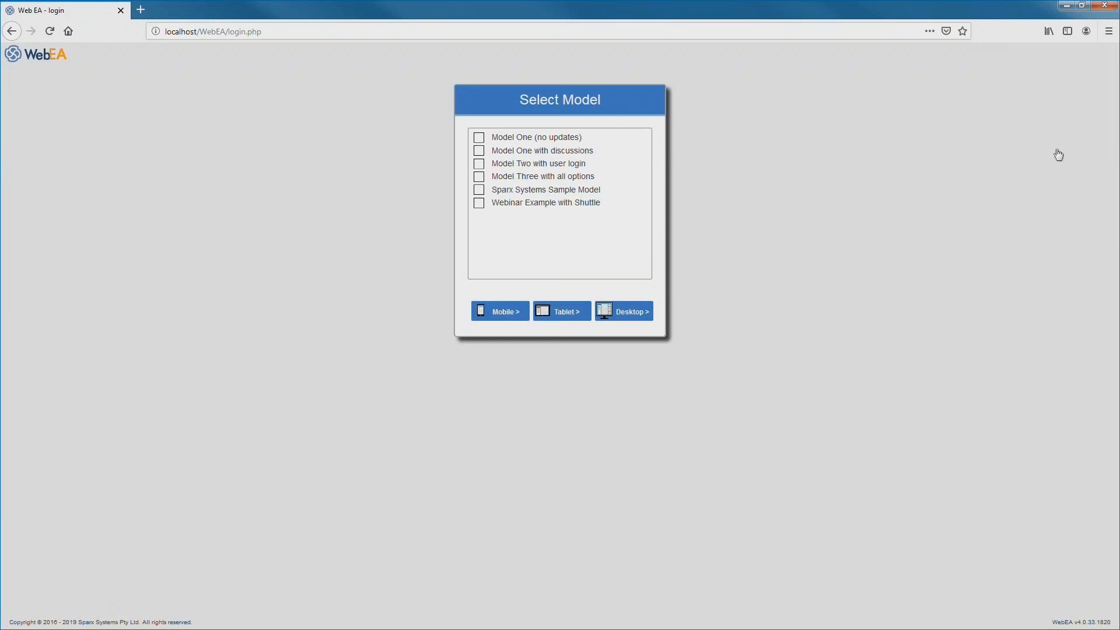